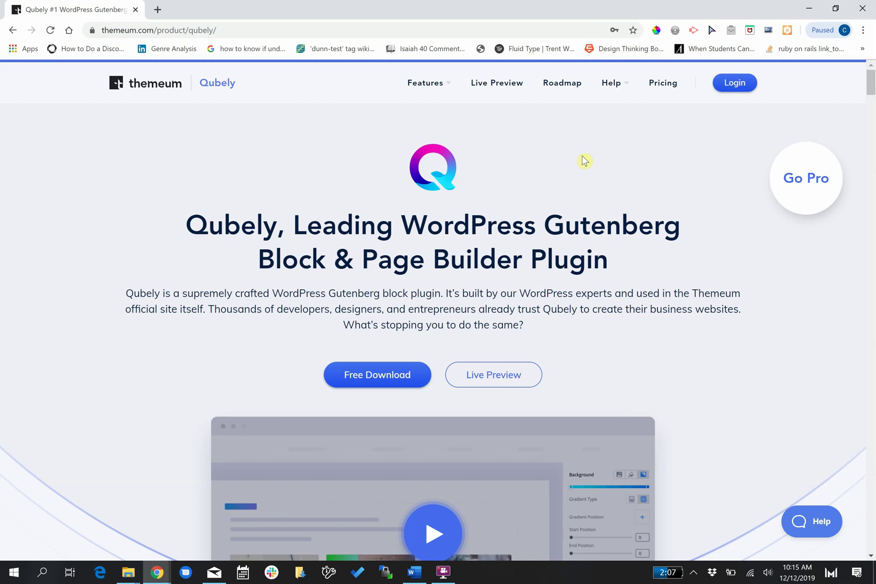
Look through the Qubely product page, examining the ready sections showcase and the list of available Gutenberg blocks
{"action": "scroll", "coordinate": [584, 161], "scroll_direction": "down", "scroll_amount": 1}
{"action": "scroll", "coordinate": [584, 157], "scroll_direction": "down", "scroll_amount": 1}
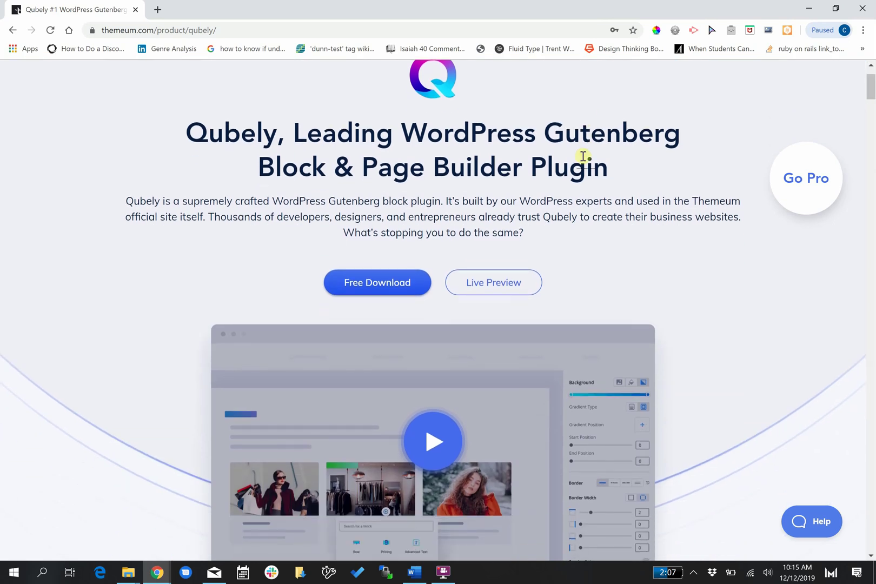
{"action": "scroll", "coordinate": [583, 158], "scroll_direction": "down", "scroll_amount": 7}
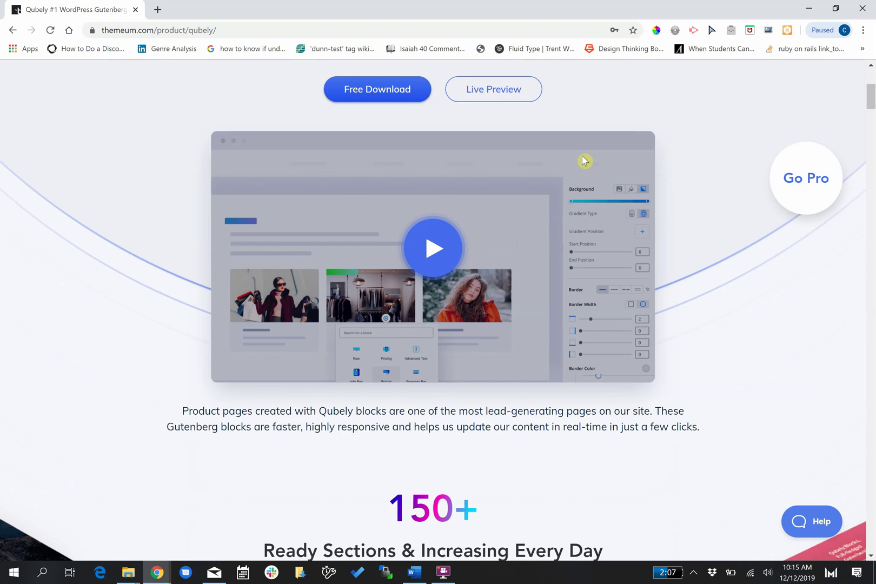
{"action": "scroll", "coordinate": [774, 477], "scroll_direction": "down", "scroll_amount": 5}
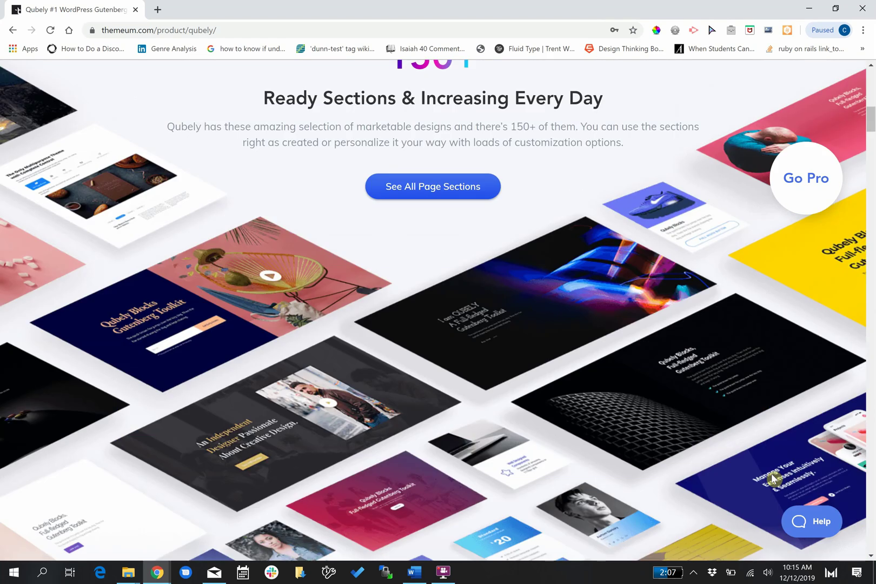
{"action": "scroll", "coordinate": [773, 478], "scroll_direction": "down", "scroll_amount": 10}
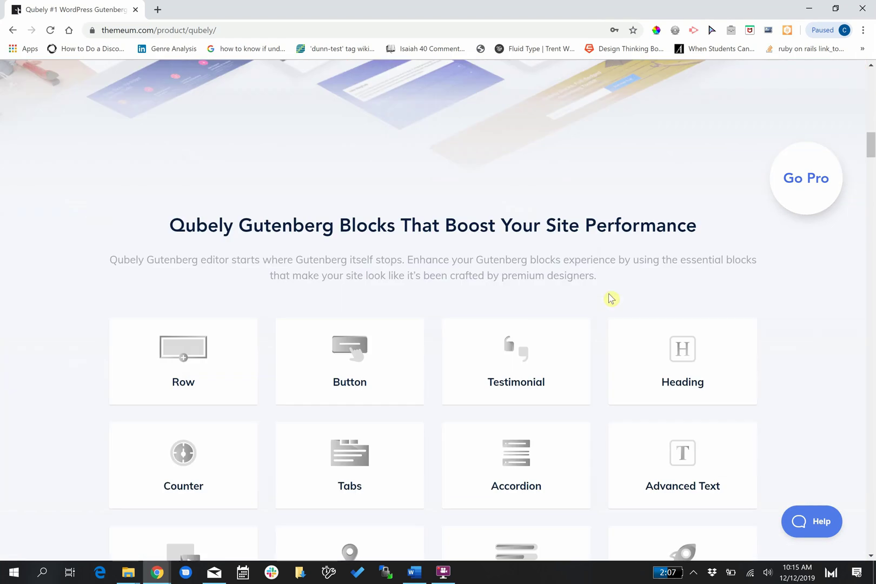
{"action": "scroll", "coordinate": [610, 298], "scroll_direction": "down", "scroll_amount": 3}
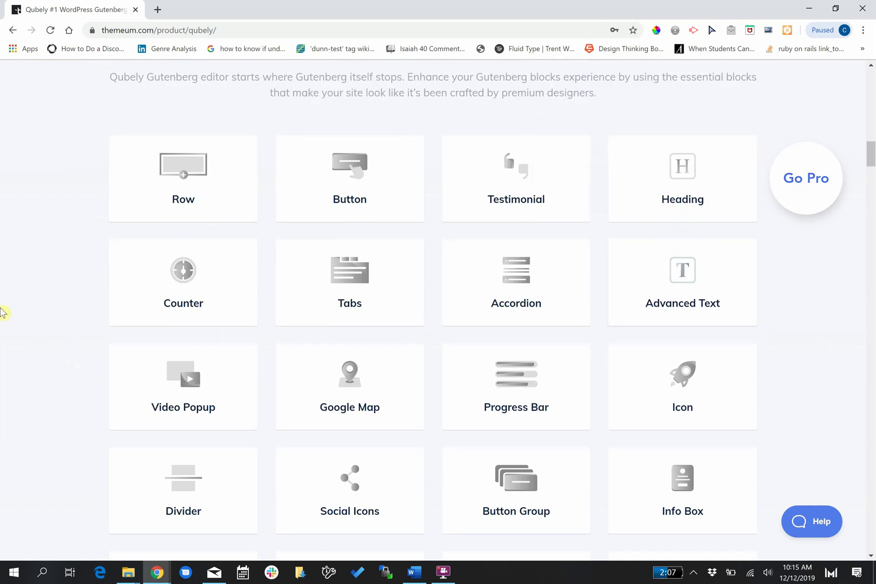
{"action": "scroll", "coordinate": [2, 313], "scroll_direction": "down", "scroll_amount": 12}
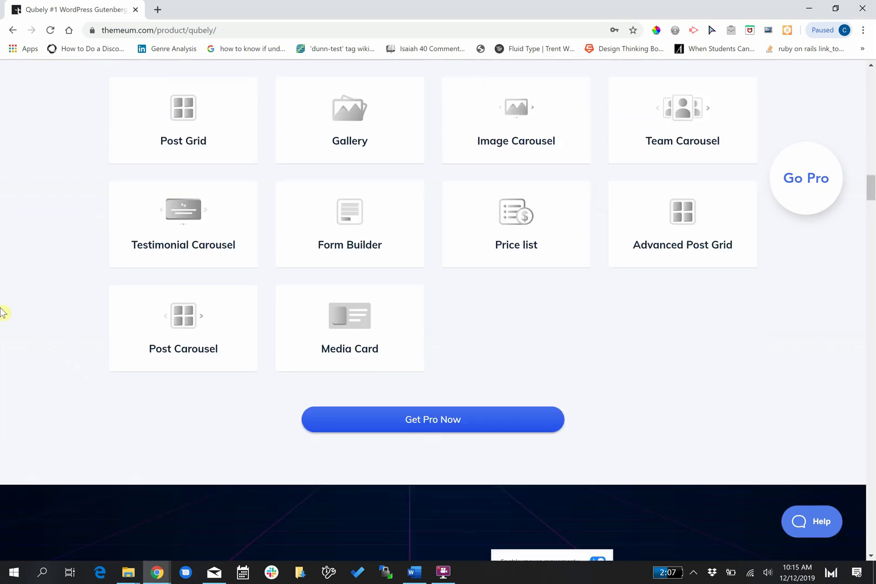
{"action": "scroll", "coordinate": [2, 313], "scroll_direction": "down", "scroll_amount": 3}
{"action": "scroll", "coordinate": [3, 312], "scroll_direction": "up", "scroll_amount": 14}
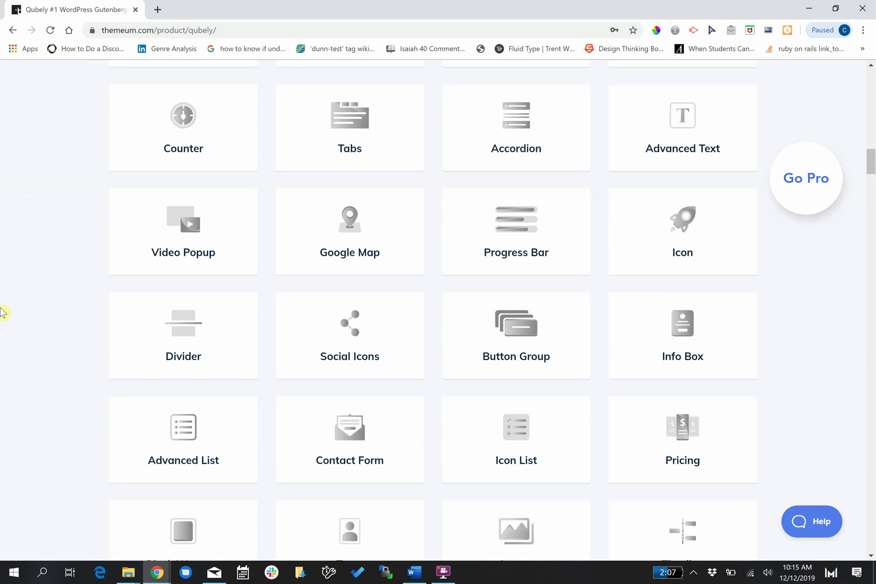
{"action": "scroll", "coordinate": [2, 313], "scroll_direction": "up", "scroll_amount": 2}
{"action": "scroll", "coordinate": [3, 313], "scroll_direction": "up", "scroll_amount": 2}
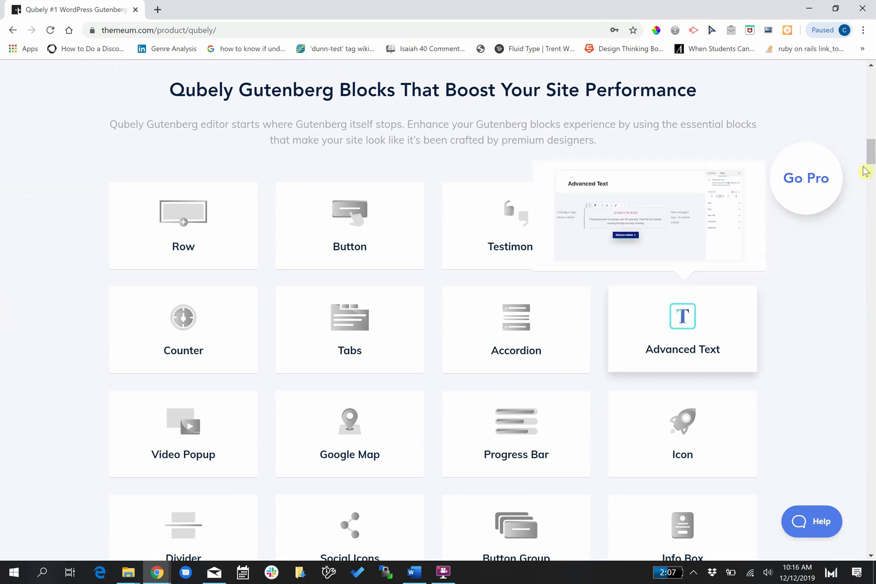
View the Qubely Pro license prices, compare the Annual plans with the Lifetime plans, and close the license overview
{"action": "left_click", "coordinate": [806, 179]}
{"action": "scroll", "coordinate": [588, 269], "scroll_direction": "down", "scroll_amount": 2}
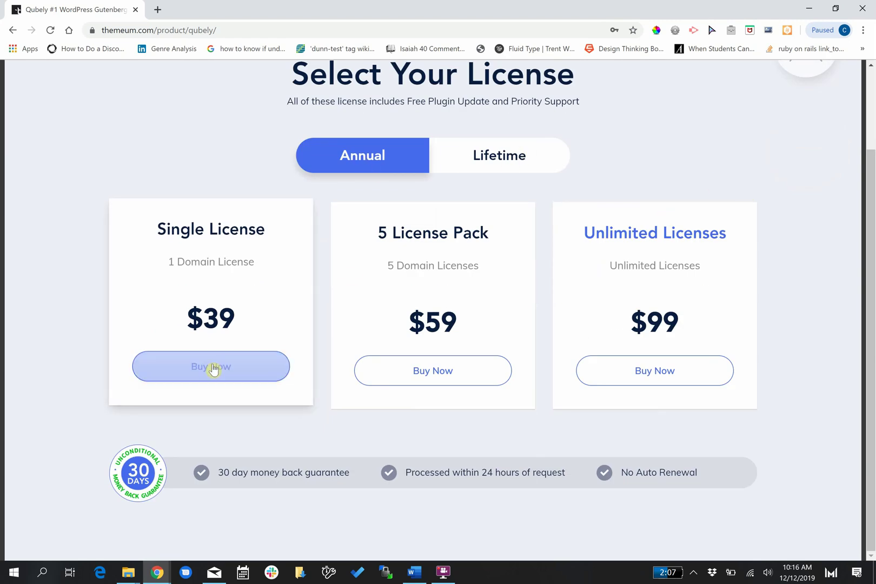
{"action": "left_click", "coordinate": [477, 157]}
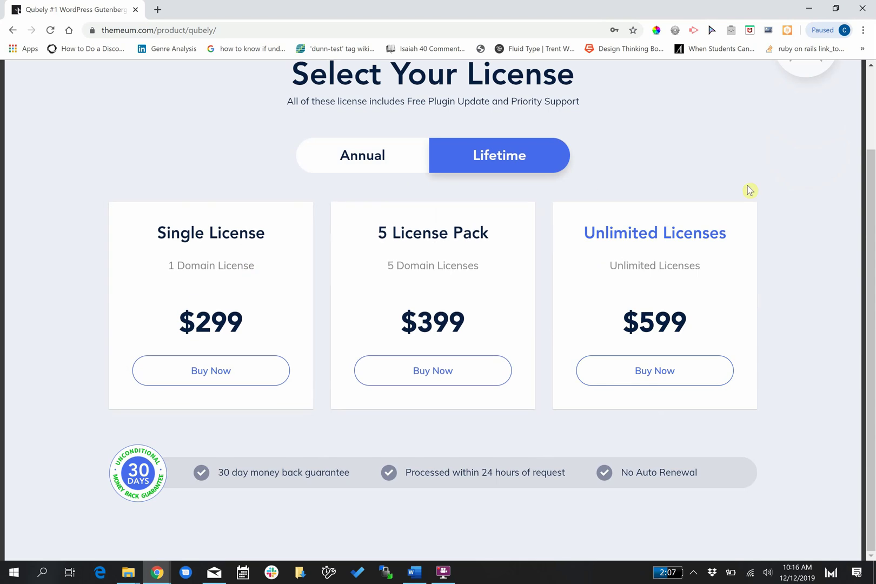
{"action": "scroll", "coordinate": [750, 190], "scroll_direction": "up", "scroll_amount": 2}
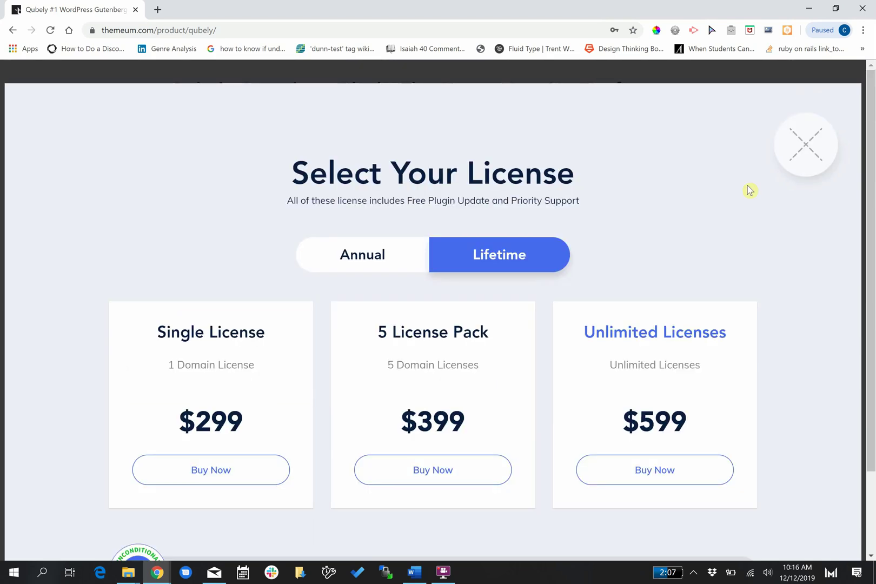
{"action": "left_click", "coordinate": [815, 146]}
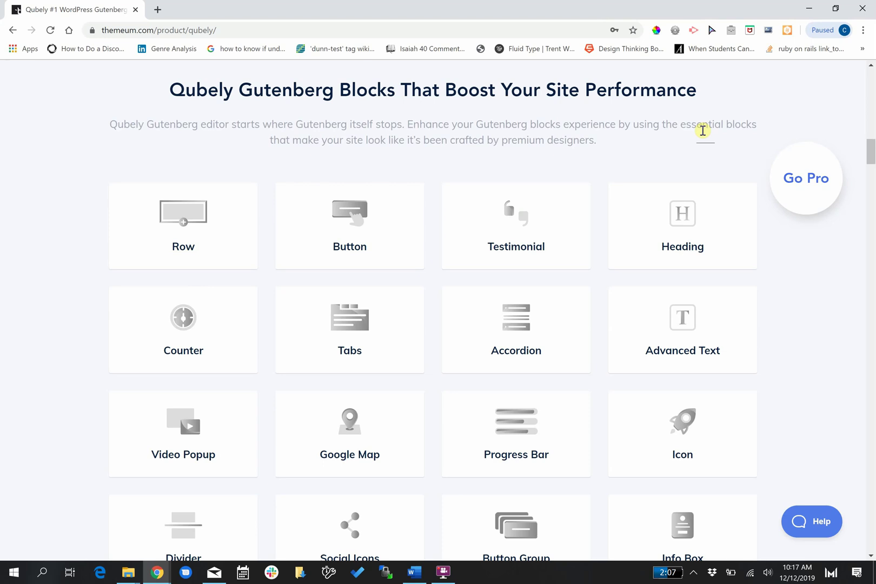
Go back to the ready sections showcase on the product page and open the full collection of page sections
{"action": "scroll", "coordinate": [703, 131], "scroll_direction": "up", "scroll_amount": 15}
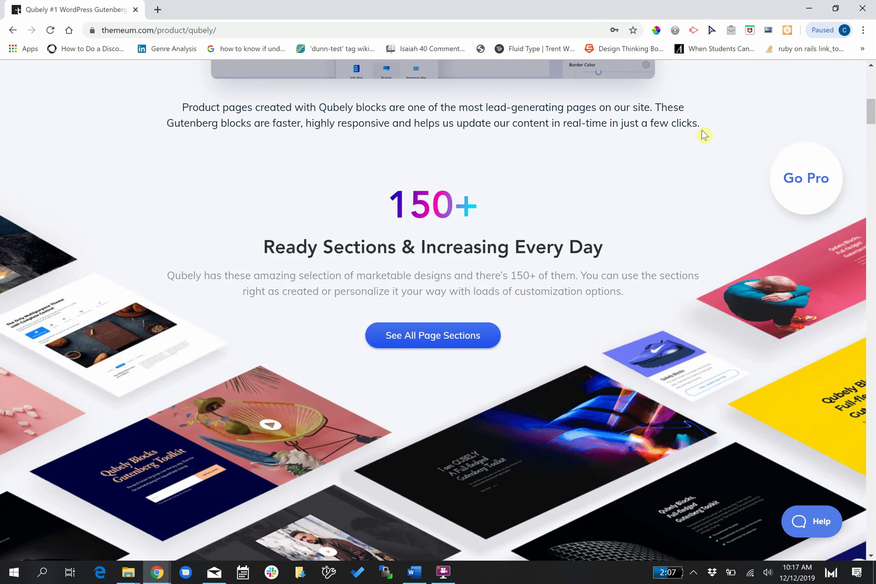
{"action": "scroll", "coordinate": [704, 135], "scroll_direction": "up", "scroll_amount": 3}
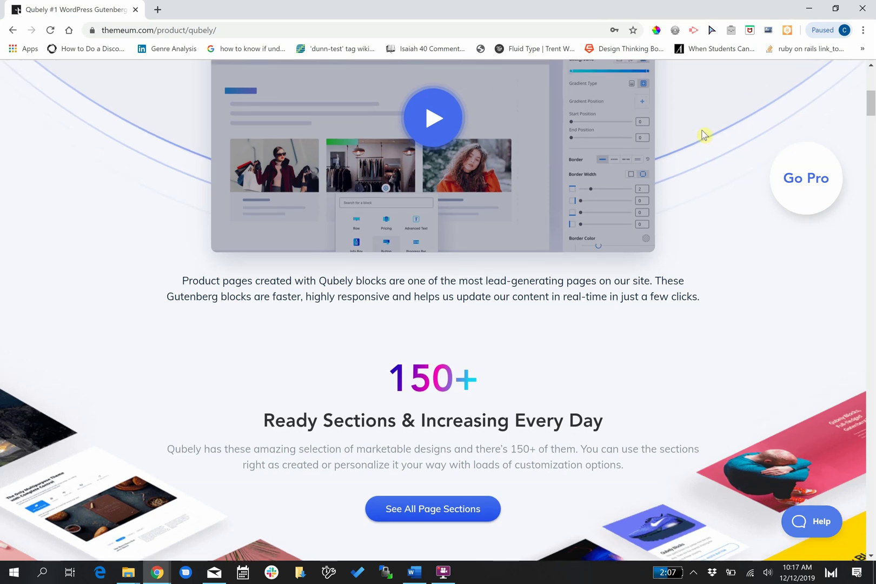
{"action": "scroll", "coordinate": [703, 134], "scroll_direction": "down", "scroll_amount": 10}
{"action": "scroll", "coordinate": [704, 134], "scroll_direction": "up", "scroll_amount": 5}
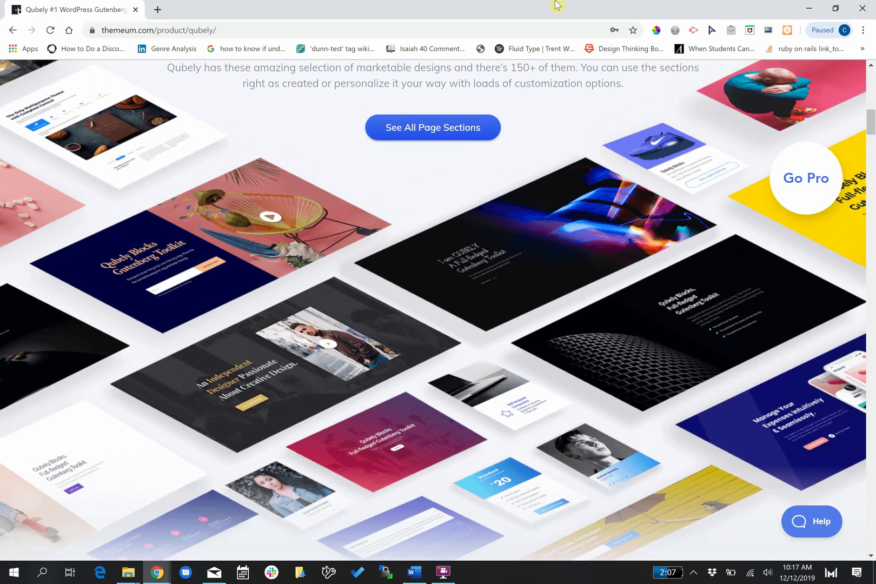
{"action": "left_click", "coordinate": [436, 136]}
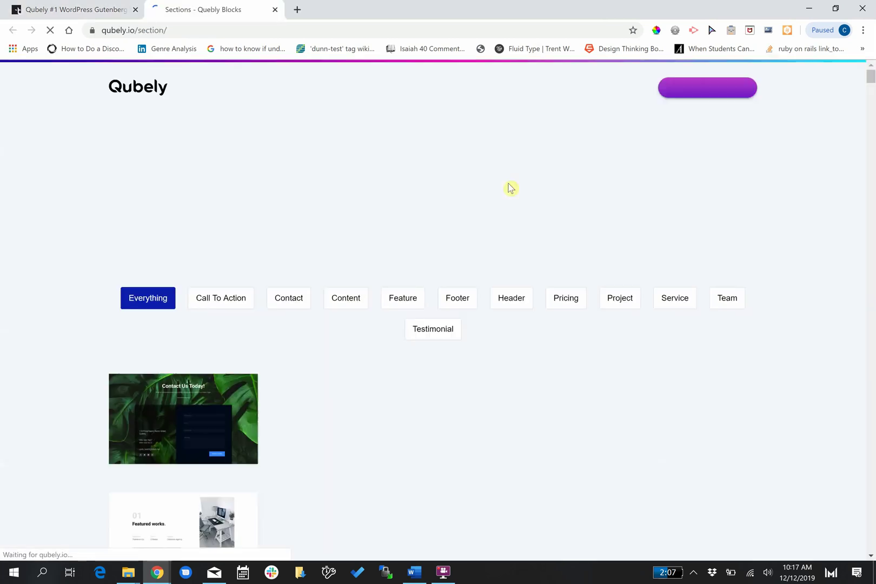
Look over the unfiltered collection of readymade sections and the categories offered for it
{"action": "scroll", "coordinate": [510, 183], "scroll_direction": "down", "scroll_amount": 2}
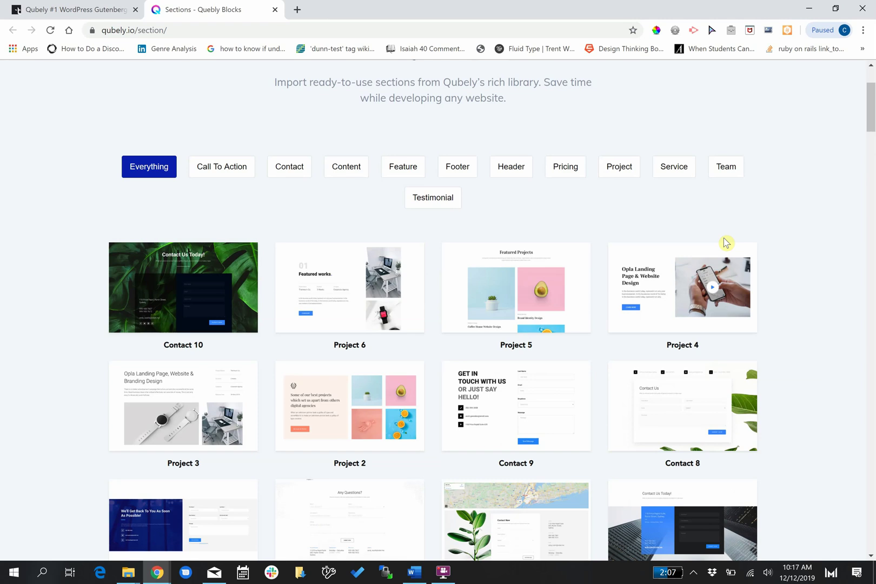
{"action": "scroll", "coordinate": [726, 243], "scroll_direction": "down", "scroll_amount": 2}
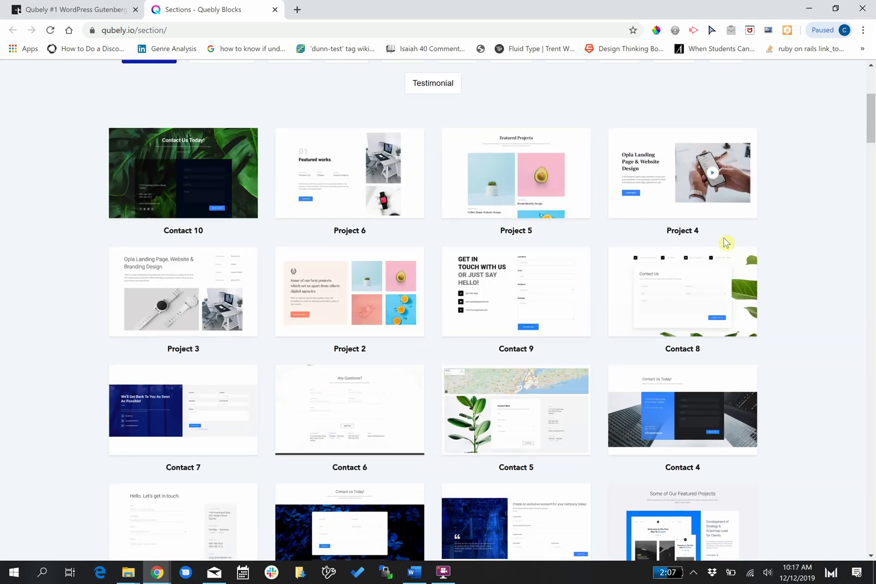
{"action": "scroll", "coordinate": [726, 243], "scroll_direction": "up", "scroll_amount": 4}
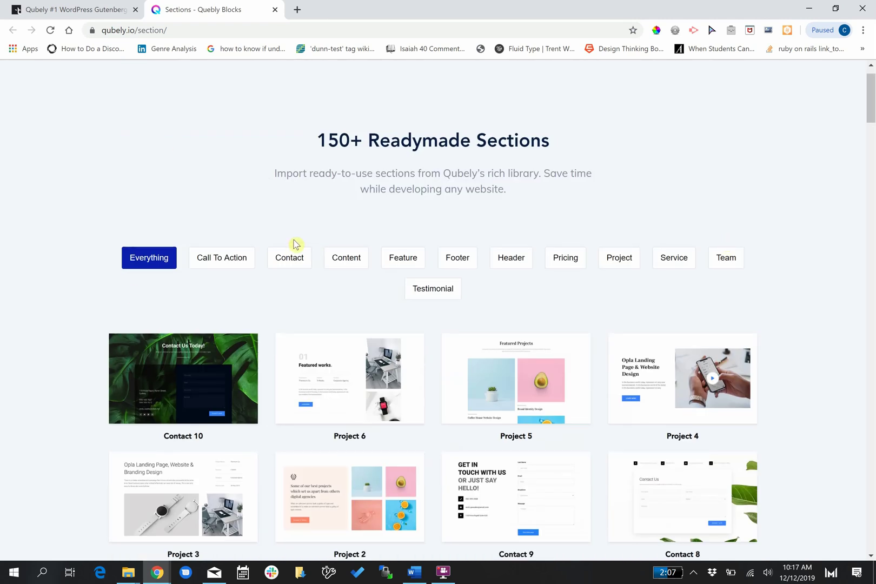
{"action": "scroll", "coordinate": [425, 238], "scroll_direction": "down", "scroll_amount": 1}
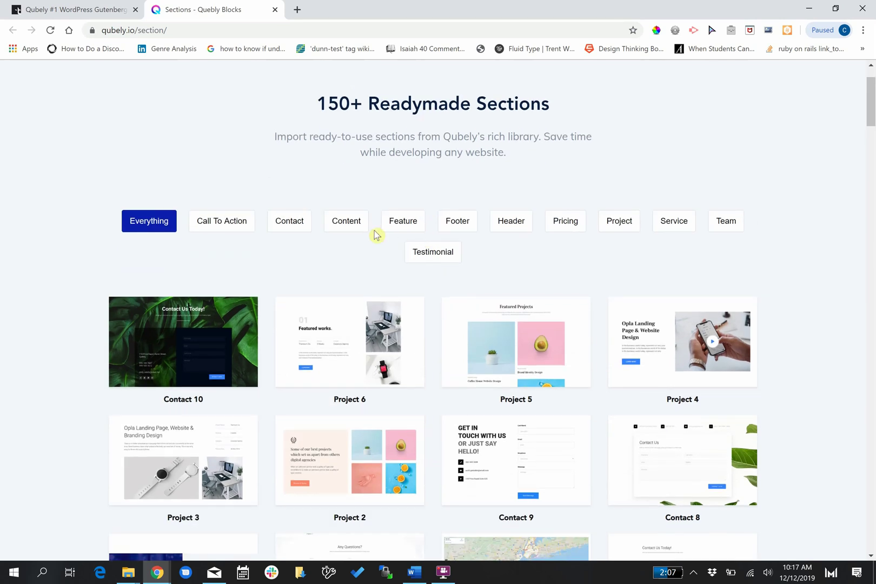
Filter the readymade sections to the Header category and look through its designs
{"action": "left_click", "coordinate": [505, 222]}
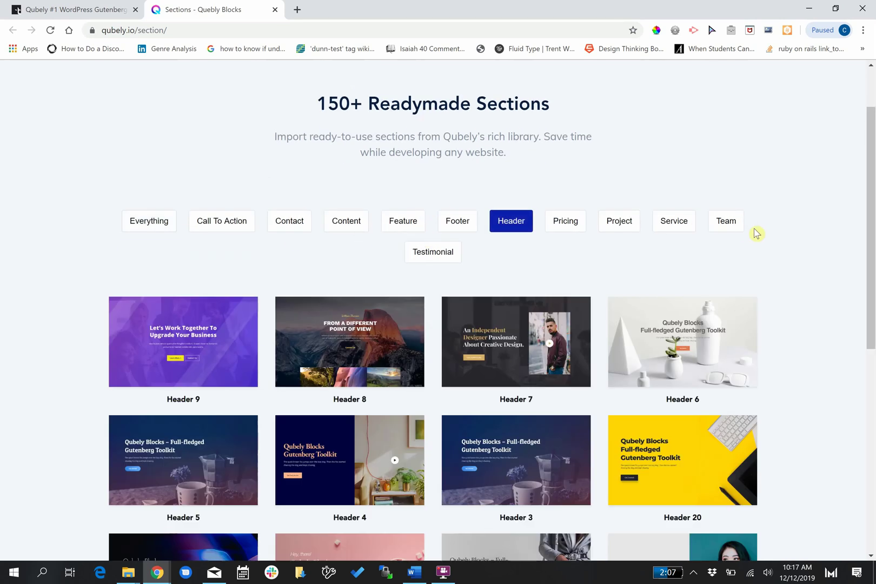
{"action": "scroll", "coordinate": [757, 233], "scroll_direction": "down", "scroll_amount": 1}
{"action": "scroll", "coordinate": [755, 232], "scroll_direction": "down", "scroll_amount": 1}
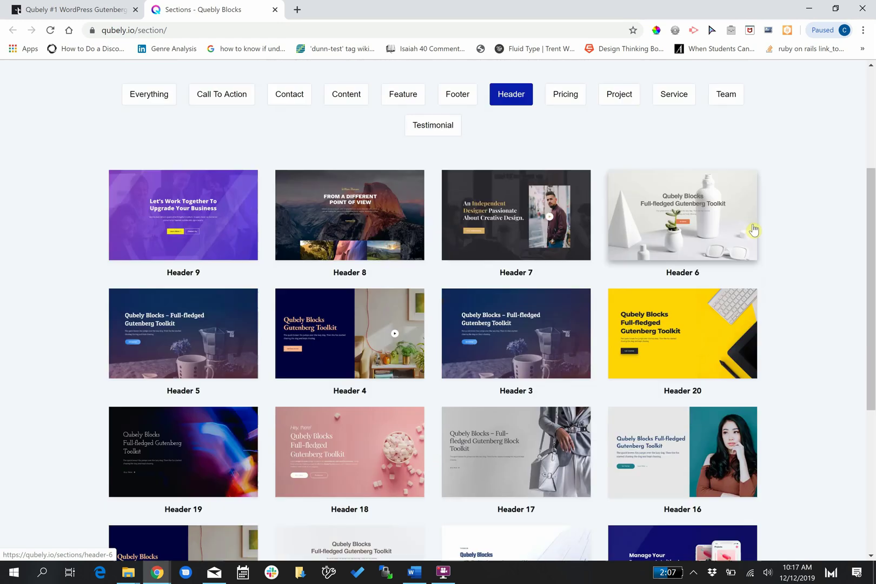
{"action": "scroll", "coordinate": [754, 230], "scroll_direction": "down", "scroll_amount": 5}
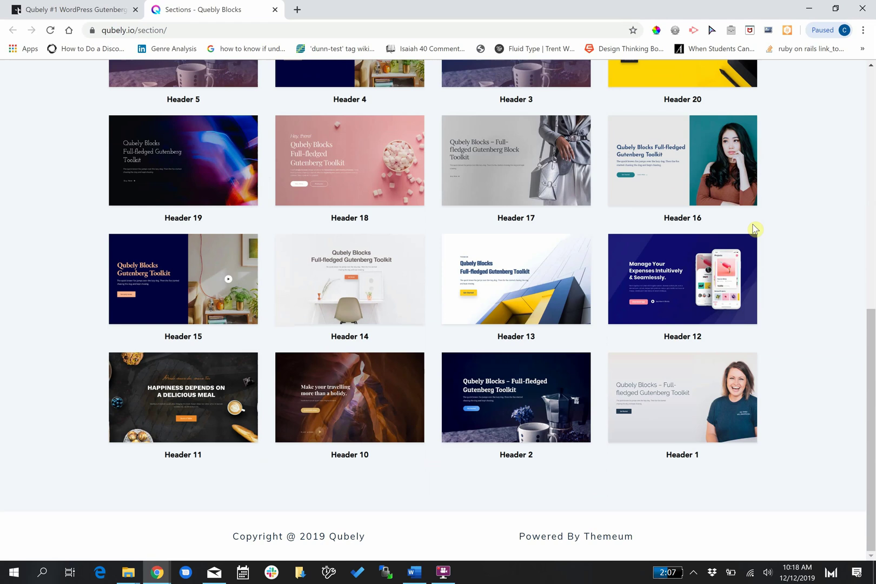
{"action": "scroll", "coordinate": [755, 229], "scroll_direction": "up", "scroll_amount": 1}
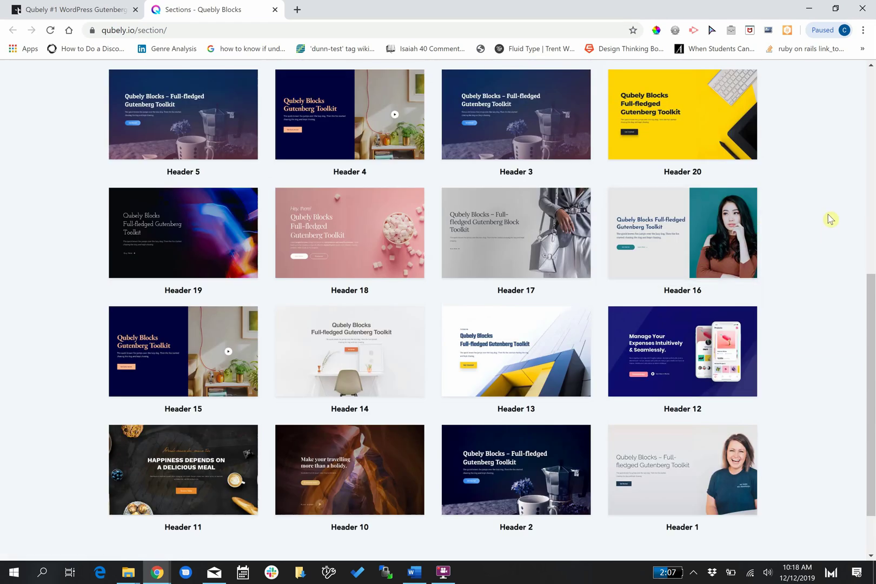
{"action": "scroll", "coordinate": [831, 219], "scroll_direction": "up", "scroll_amount": 2}
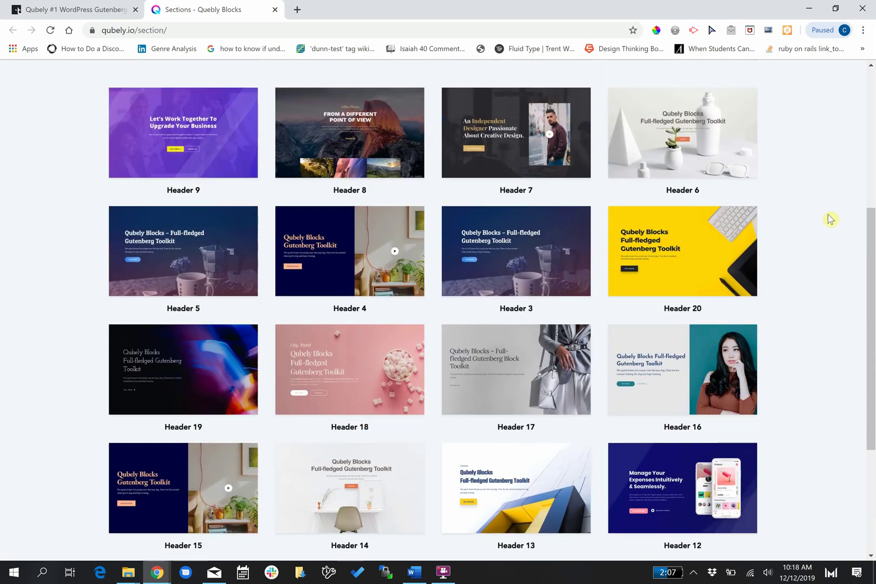
{"action": "scroll", "coordinate": [831, 219], "scroll_direction": "up", "scroll_amount": 2}
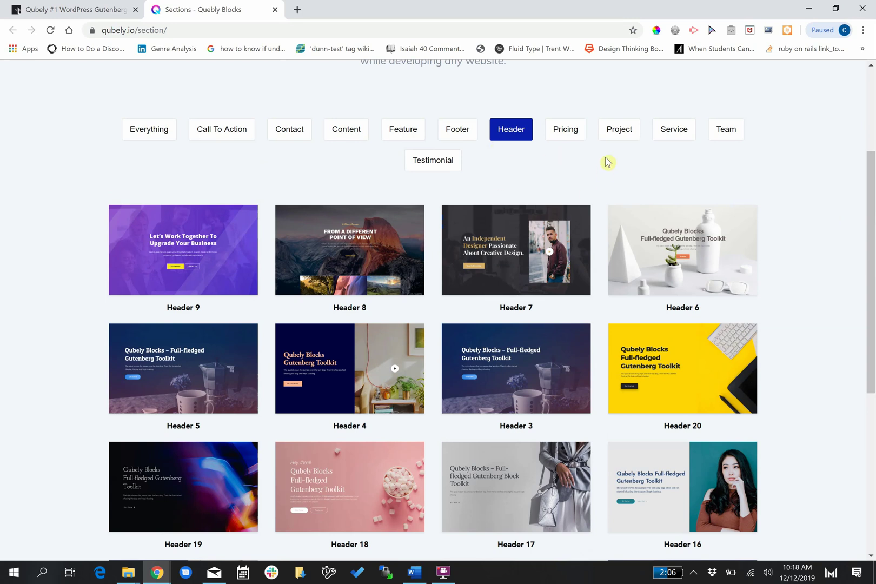
View the readymade sections in the Team category and those in the Feature category
{"action": "left_click", "coordinate": [725, 130]}
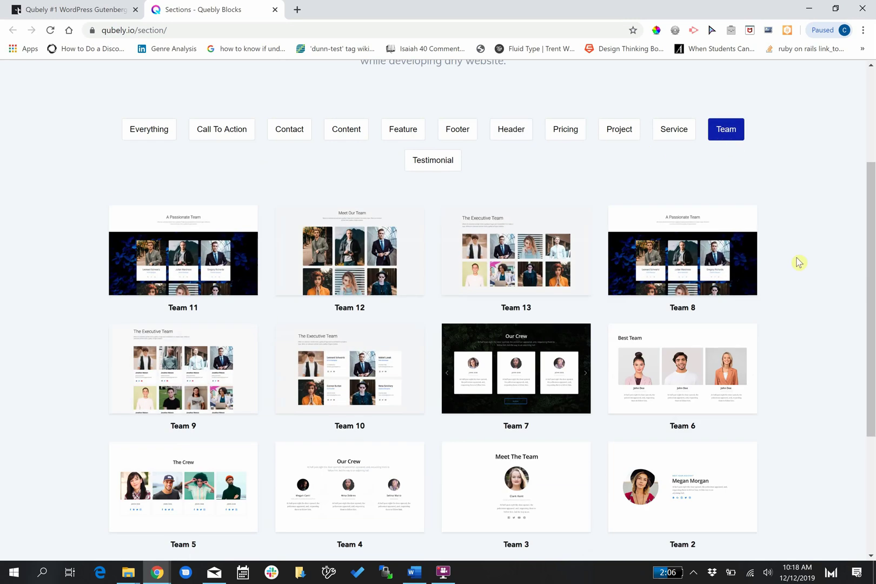
{"action": "scroll", "coordinate": [797, 260], "scroll_direction": "down", "scroll_amount": 4}
{"action": "scroll", "coordinate": [799, 262], "scroll_direction": "up", "scroll_amount": 4}
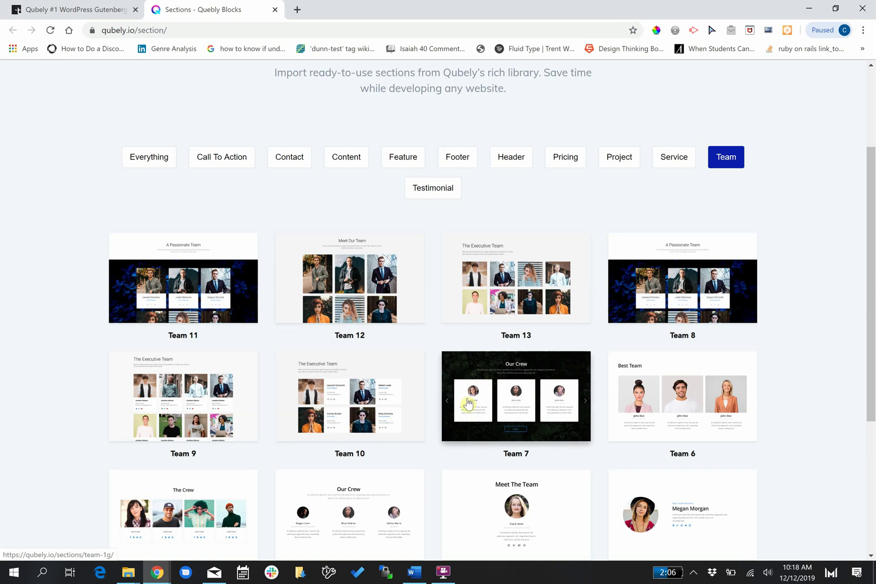
{"action": "left_click", "coordinate": [406, 158]}
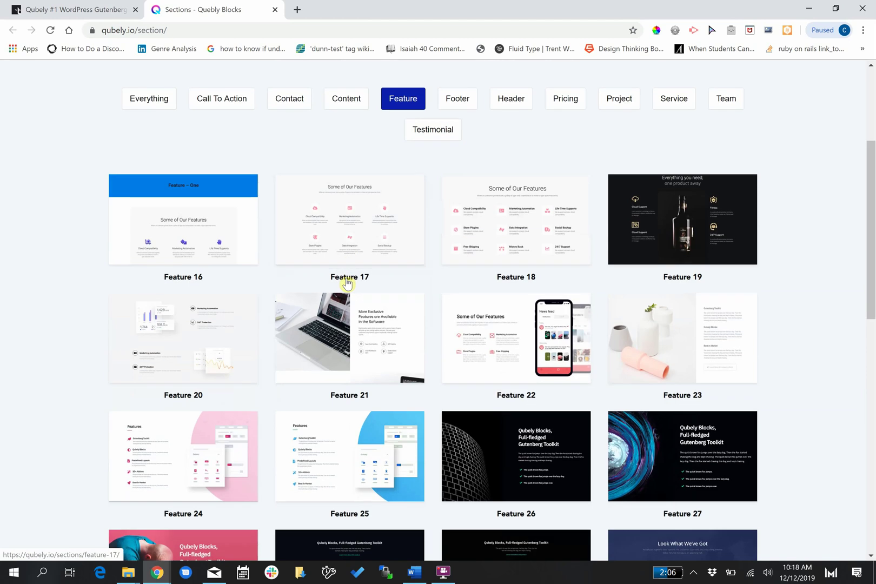
{"action": "scroll", "coordinate": [373, 233], "scroll_direction": "up", "scroll_amount": 1}
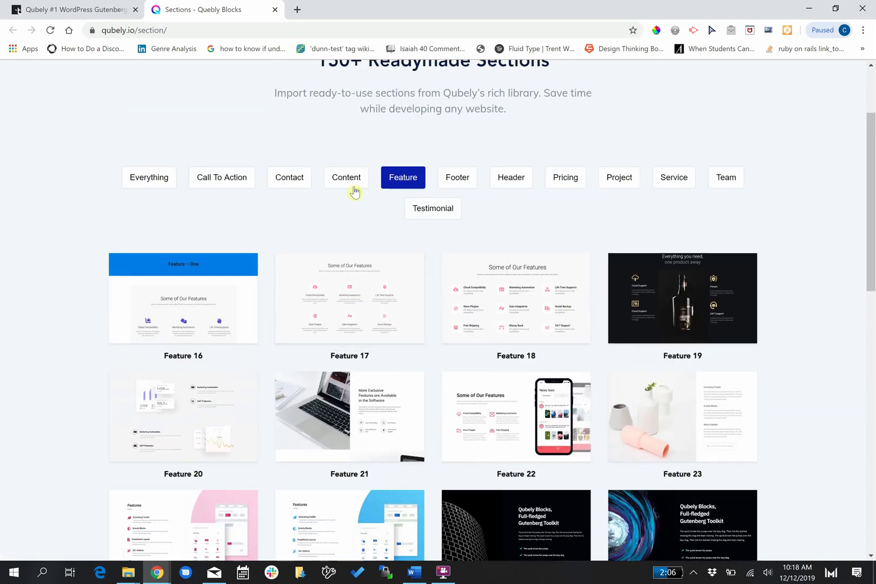
Filter the readymade sections to the Call To Action category and look through its designs
{"action": "left_click", "coordinate": [231, 179]}
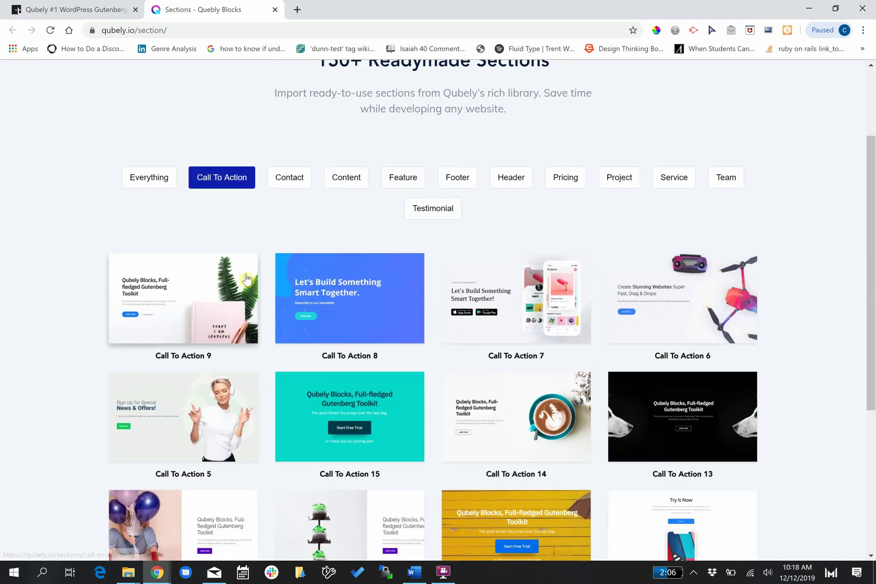
{"action": "scroll", "coordinate": [246, 279], "scroll_direction": "down", "scroll_amount": 3}
{"action": "scroll", "coordinate": [247, 279], "scroll_direction": "down", "scroll_amount": 2}
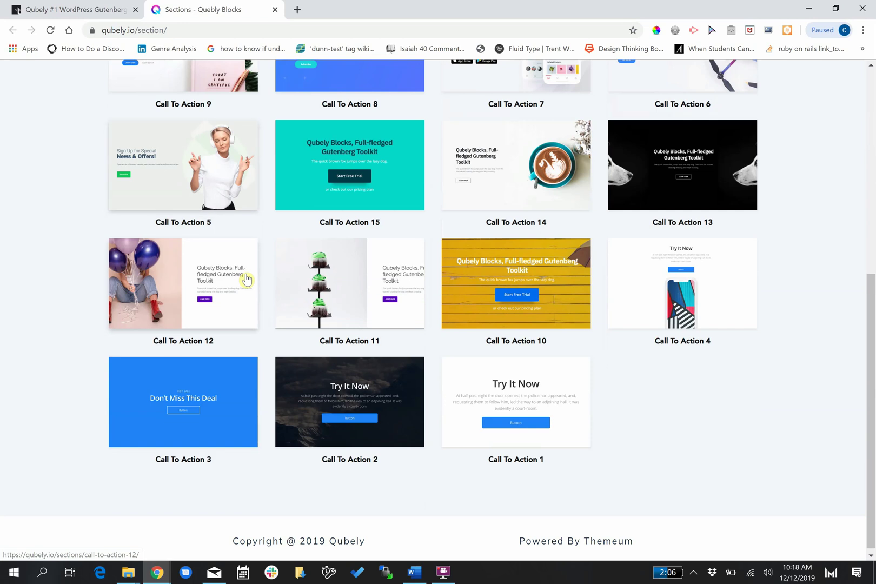
{"action": "scroll", "coordinate": [247, 279], "scroll_direction": "up", "scroll_amount": 4}
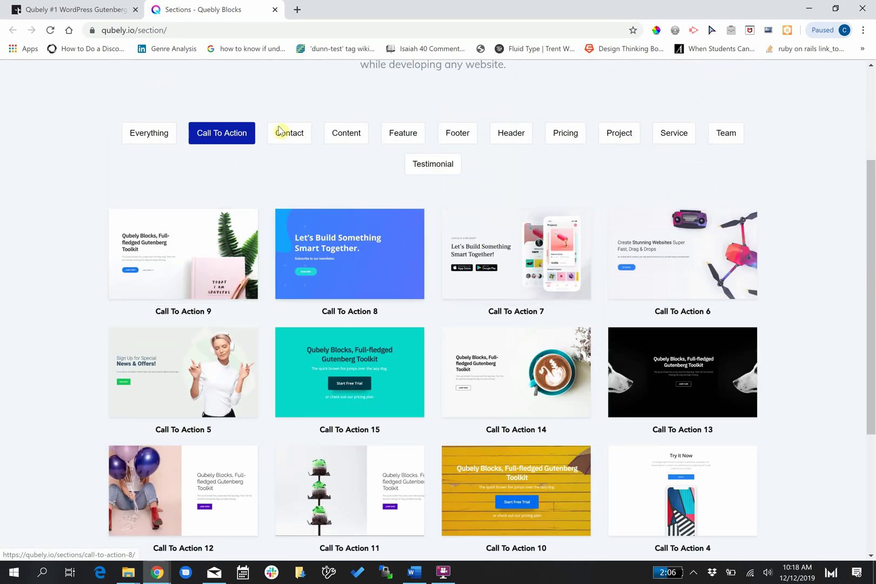
{"action": "scroll", "coordinate": [405, 174], "scroll_direction": "up", "scroll_amount": 3}
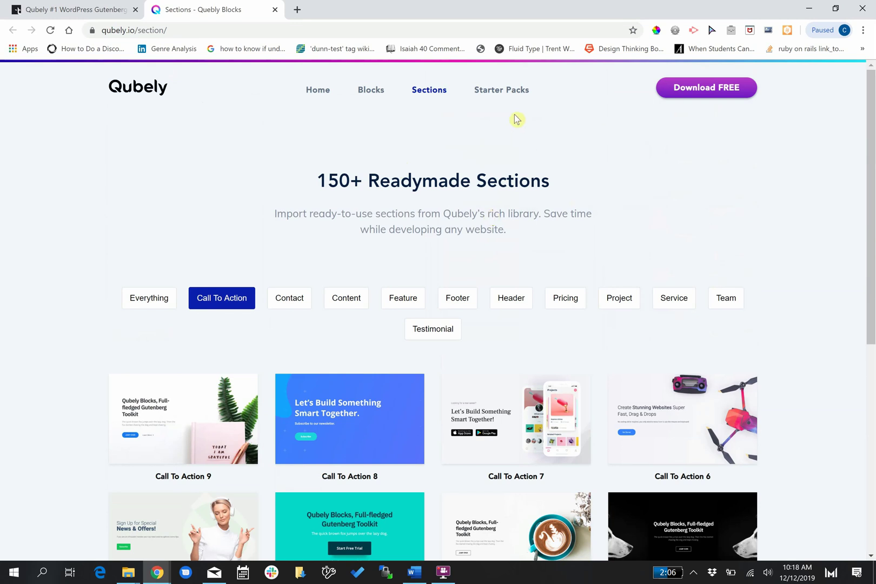
Open the Starter Packs page and look through the whole collection of page layouts
{"action": "left_click", "coordinate": [501, 91]}
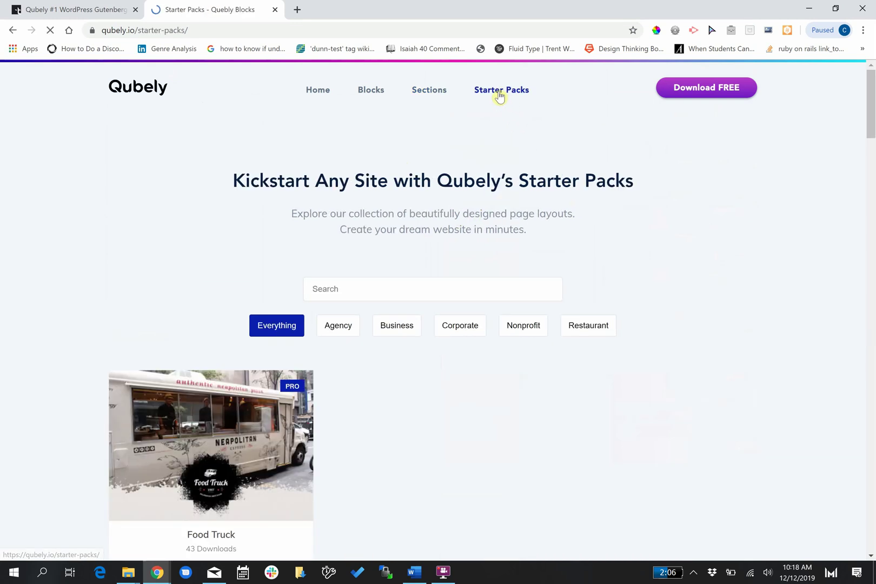
{"action": "scroll", "coordinate": [736, 195], "scroll_direction": "down", "scroll_amount": 2}
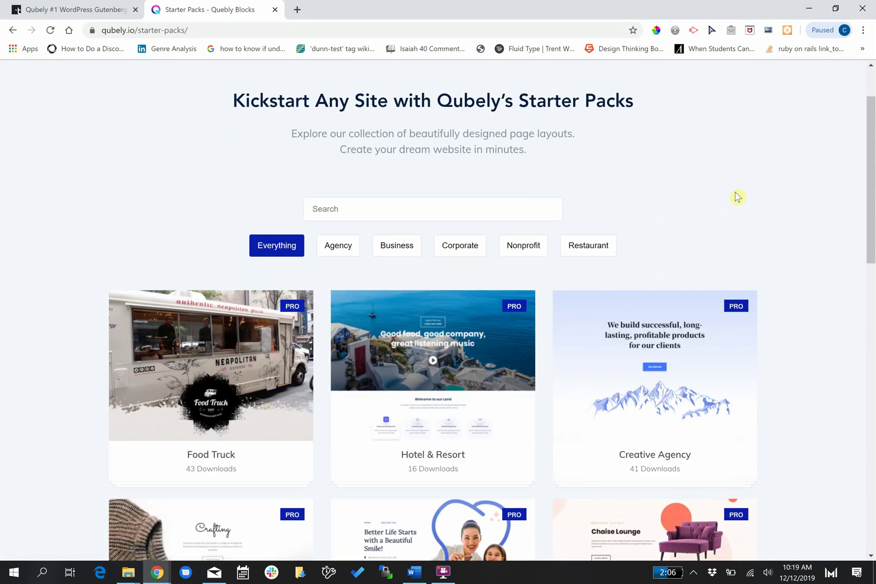
{"action": "scroll", "coordinate": [737, 197], "scroll_direction": "down", "scroll_amount": 3}
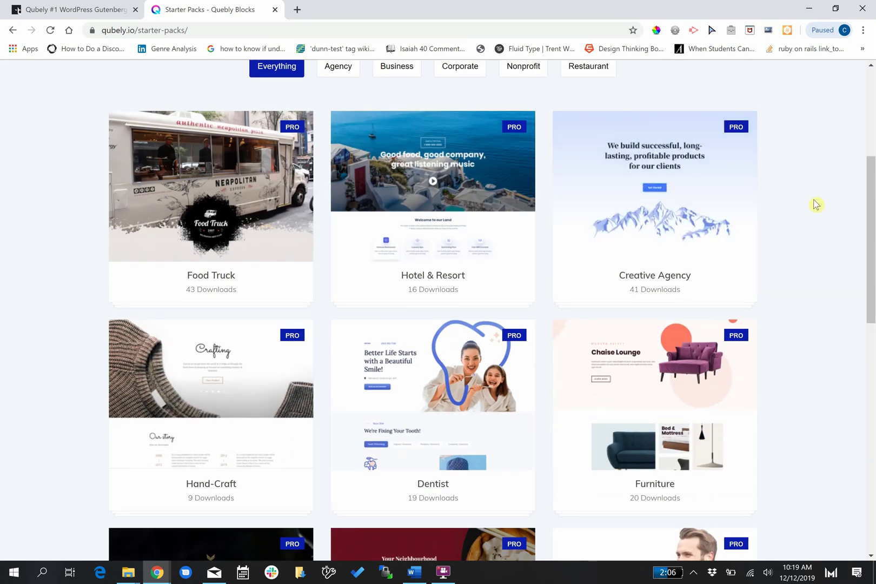
{"action": "scroll", "coordinate": [817, 205], "scroll_direction": "down", "scroll_amount": 3}
{"action": "scroll", "coordinate": [817, 204], "scroll_direction": "up", "scroll_amount": 3}
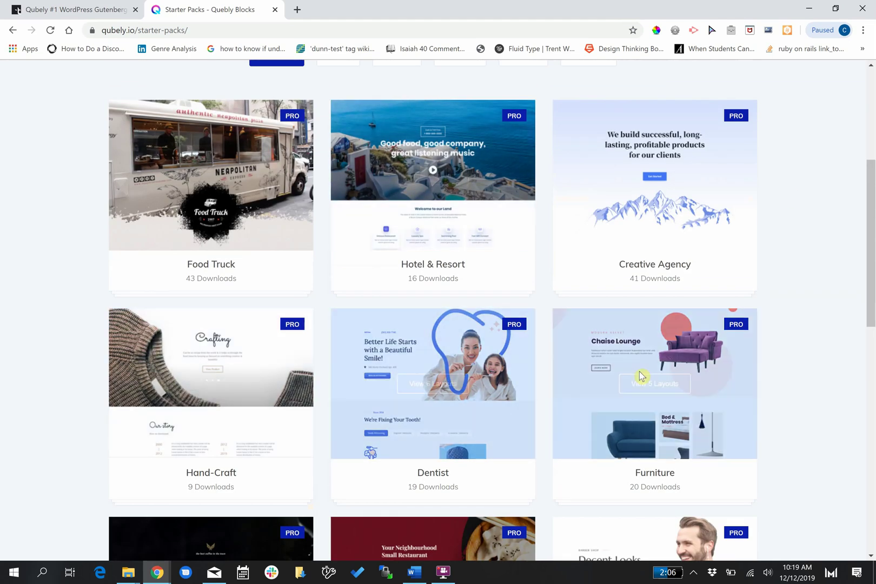
{"action": "scroll", "coordinate": [828, 345], "scroll_direction": "down", "scroll_amount": 9}
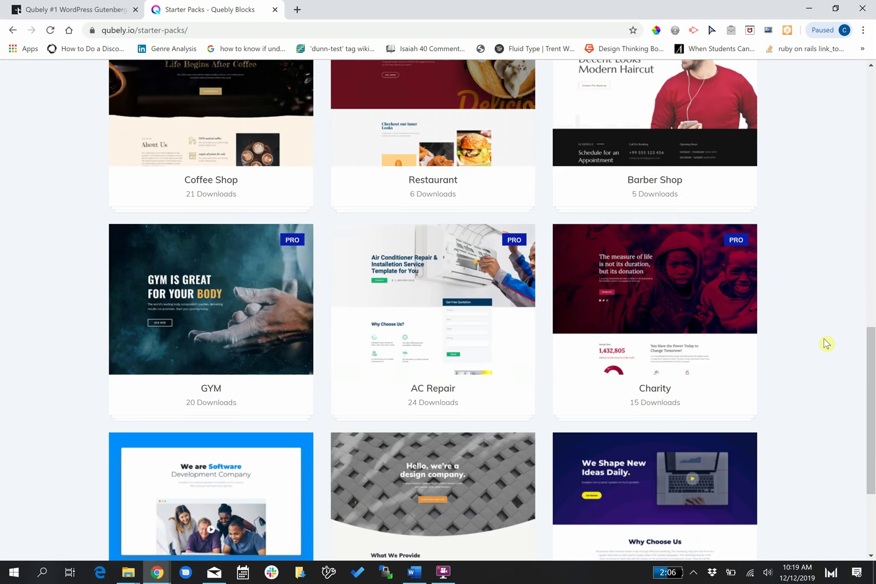
{"action": "scroll", "coordinate": [827, 344], "scroll_direction": "down", "scroll_amount": 3}
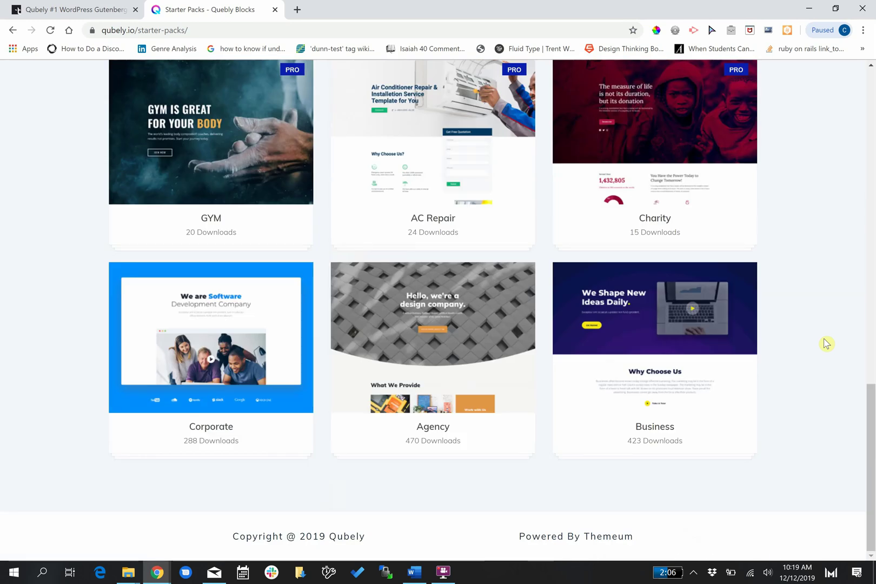
{"action": "scroll", "coordinate": [827, 344], "scroll_direction": "up", "scroll_amount": 17}
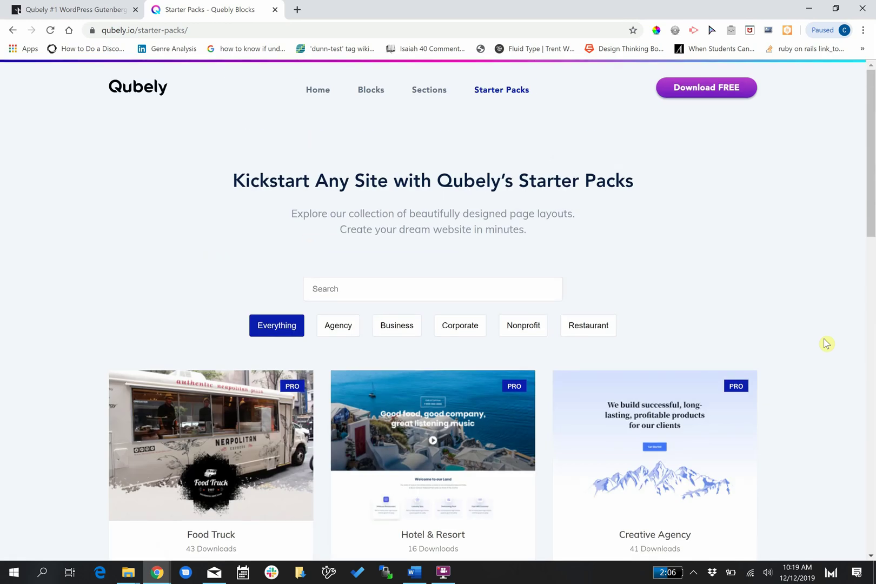
{"action": "scroll", "coordinate": [827, 344], "scroll_direction": "down", "scroll_amount": 1}
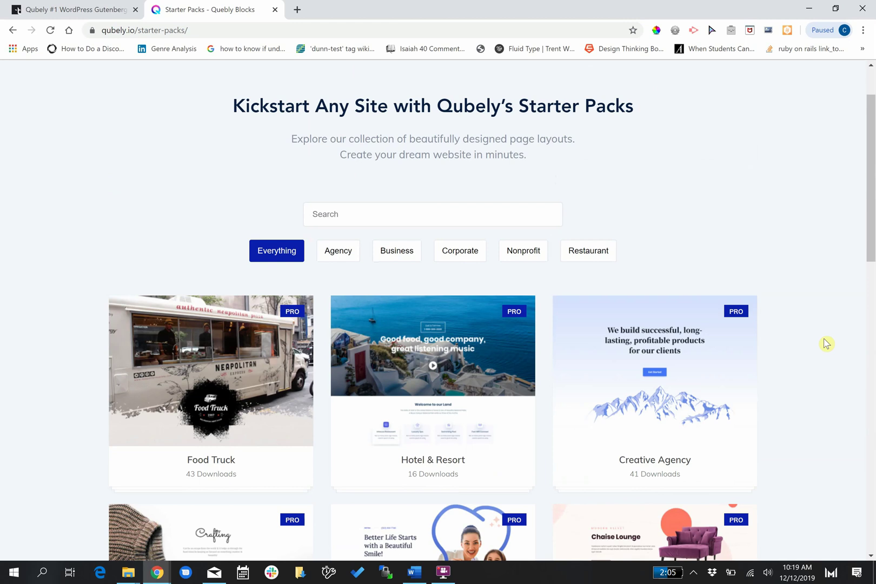
{"action": "scroll", "coordinate": [827, 344], "scroll_direction": "down", "scroll_amount": 1}
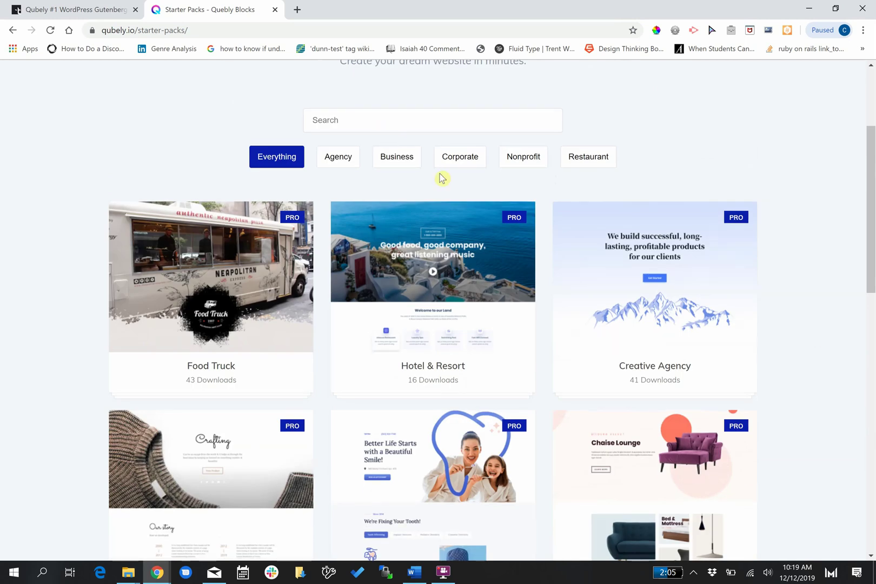
View the starter packs by category, filtering in turn to Nonprofit, Corporate, Business and Agency
{"action": "left_click", "coordinate": [542, 164]}
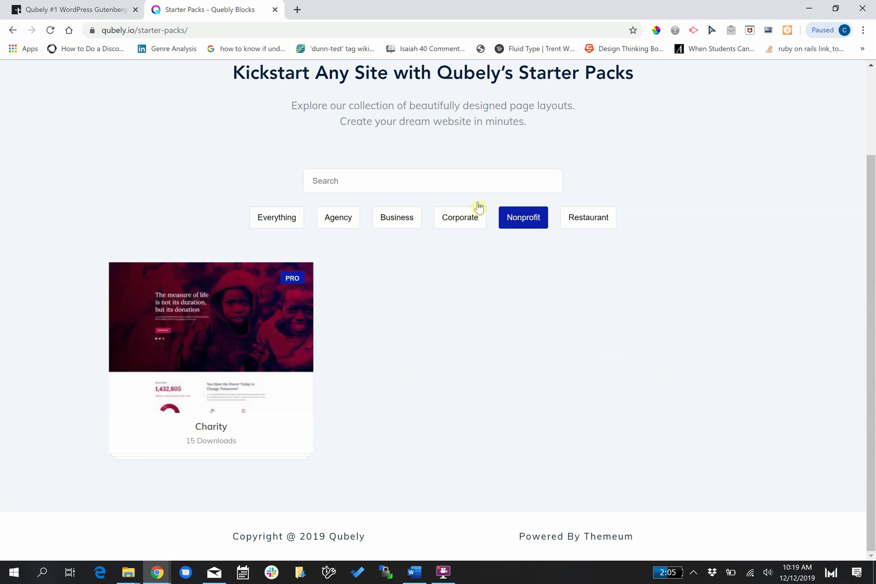
{"action": "left_click", "coordinate": [470, 218]}
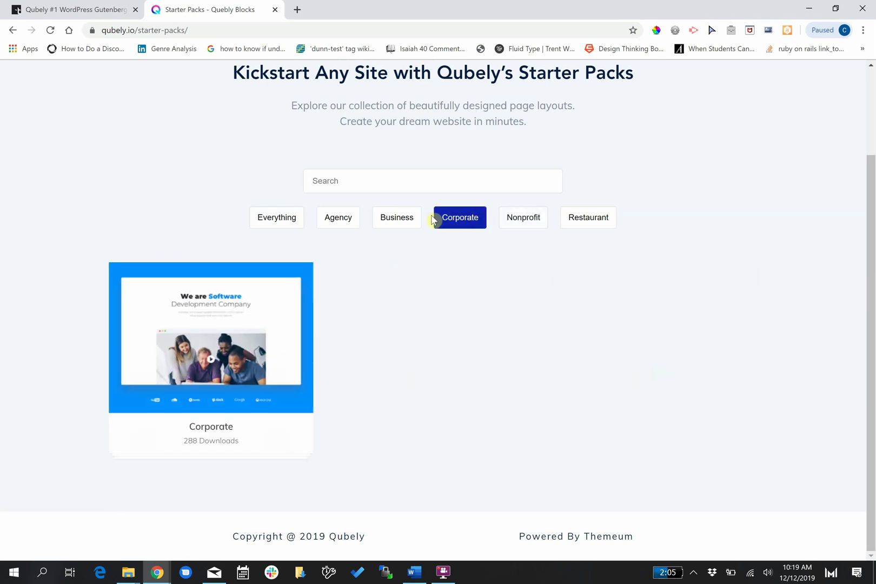
{"action": "left_click", "coordinate": [398, 218]}
{"action": "scroll", "coordinate": [399, 218], "scroll_direction": "down", "scroll_amount": 1}
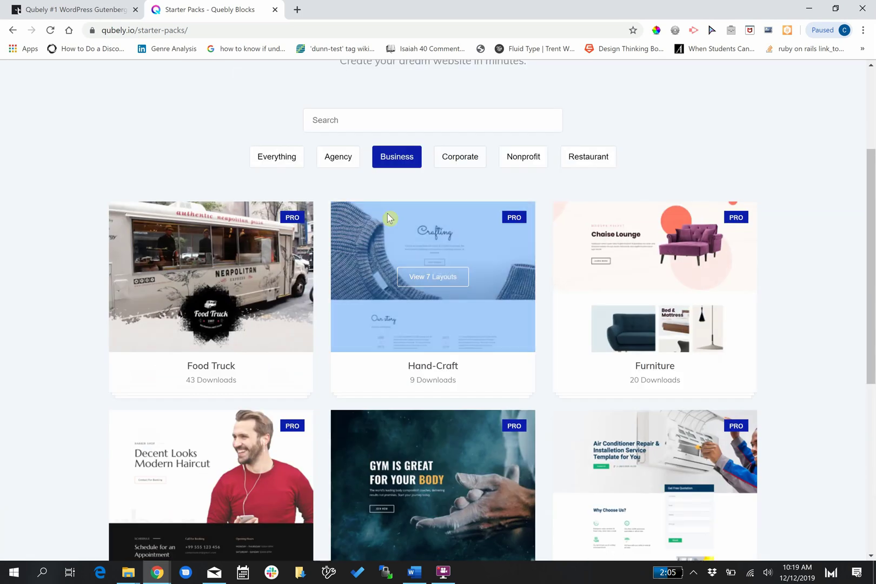
{"action": "left_click", "coordinate": [334, 167]}
{"action": "scroll", "coordinate": [337, 171], "scroll_direction": "up", "scroll_amount": 3}
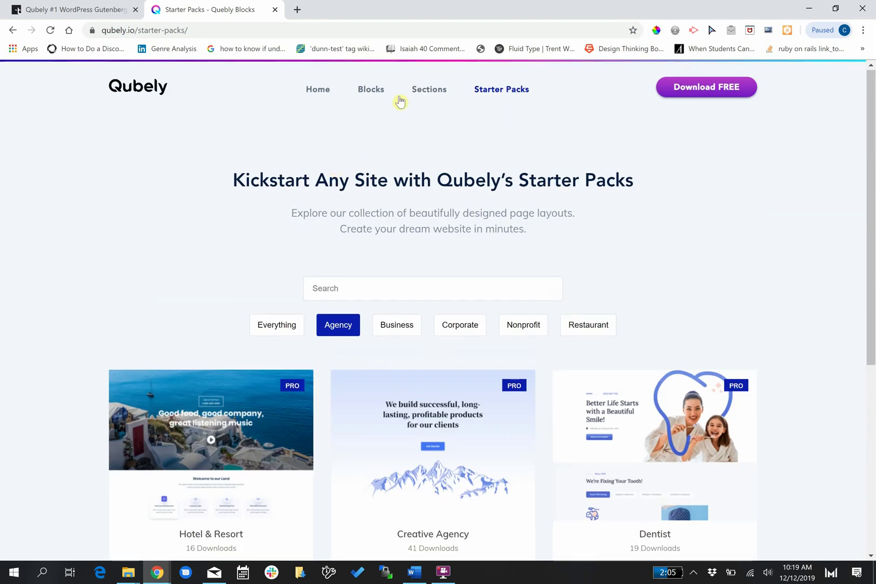
Look over the custom Gutenberg blocks on the Blocks page again and return to the Starter Packs page
{"action": "left_click", "coordinate": [358, 95]}
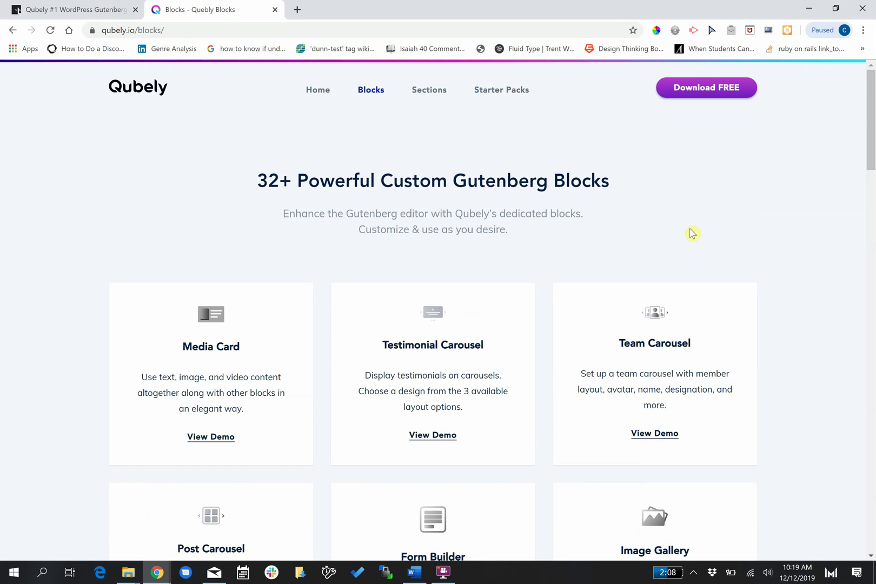
{"action": "scroll", "coordinate": [693, 234], "scroll_direction": "down", "scroll_amount": 3}
{"action": "scroll", "coordinate": [691, 229], "scroll_direction": "down", "scroll_amount": 20}
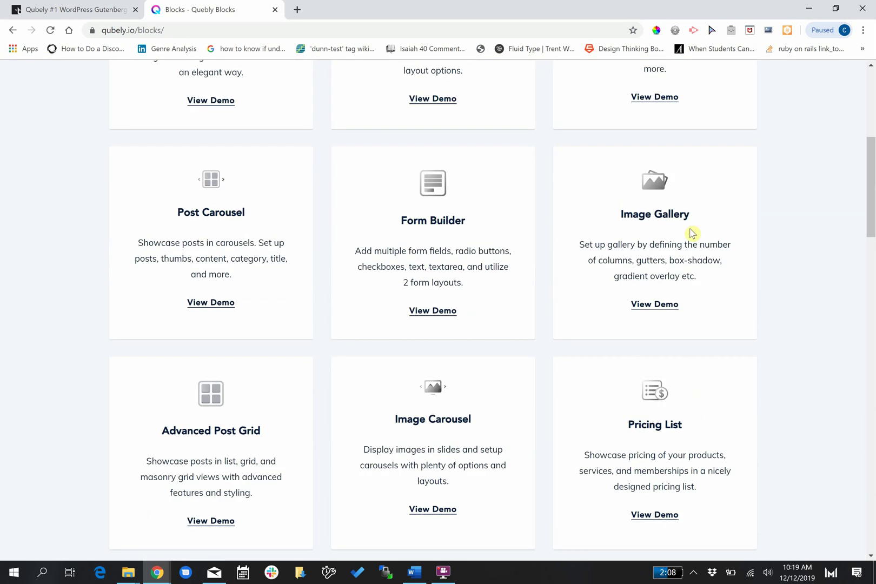
{"action": "scroll", "coordinate": [691, 232], "scroll_direction": "up", "scroll_amount": 20}
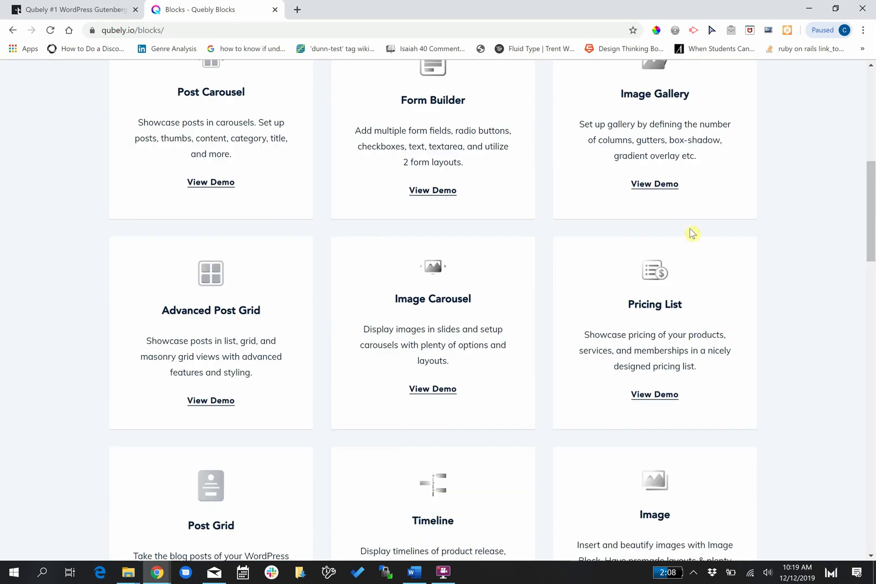
{"action": "left_click", "coordinate": [425, 92]}
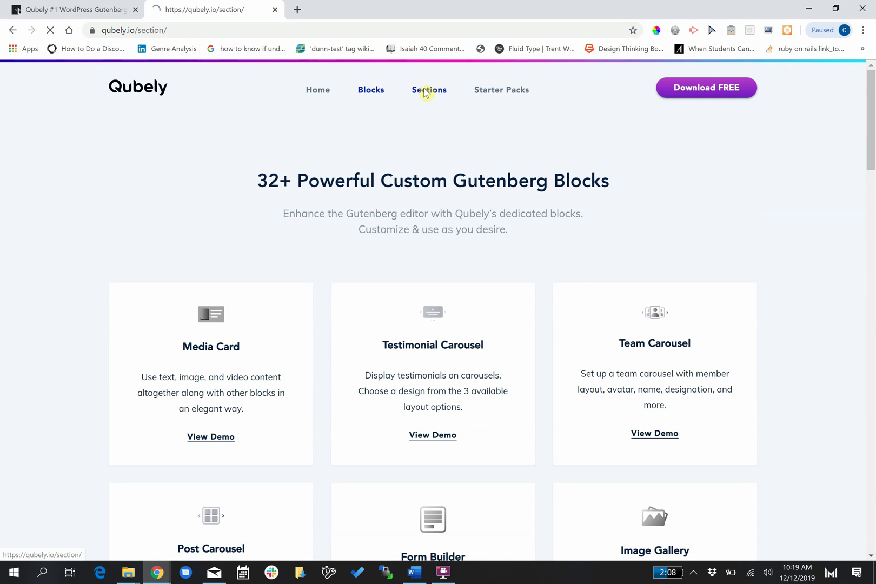
{"action": "left_click", "coordinate": [503, 93]}
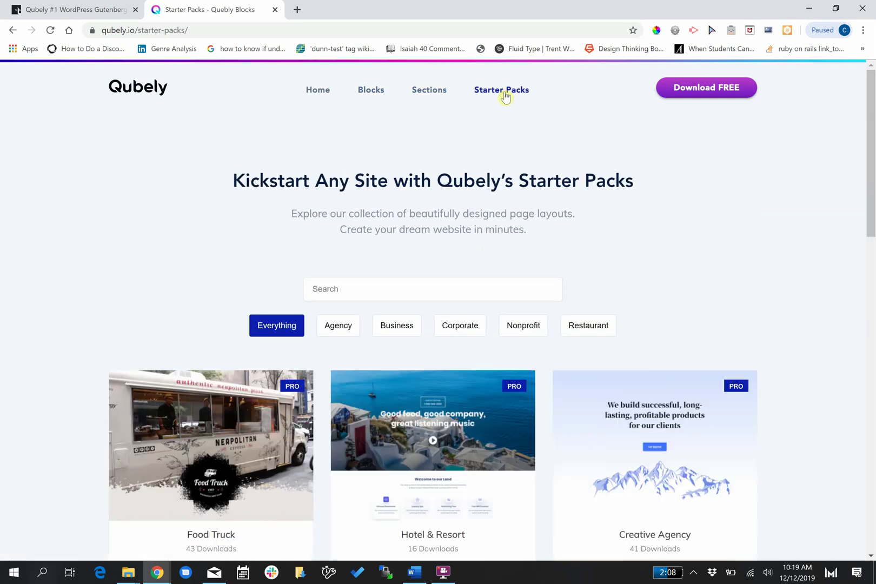
In a new browser tab, open the Themeum Review site's WordPress pages list at themeum/wp-admin/edit.php?post_type=page and log in
{"action": "left_click", "coordinate": [296, 10]}
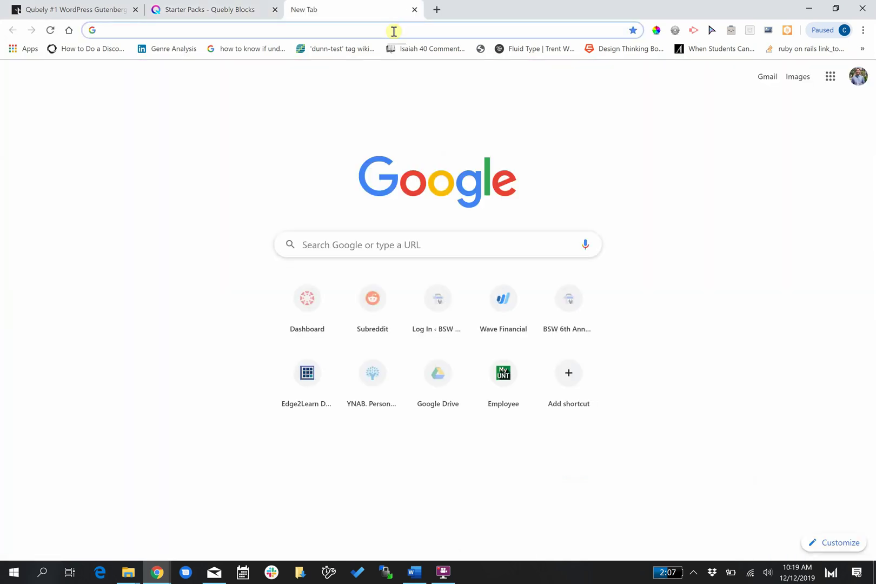
{"action": "type", "text": "dev.chrislamdesign.com/kir"}
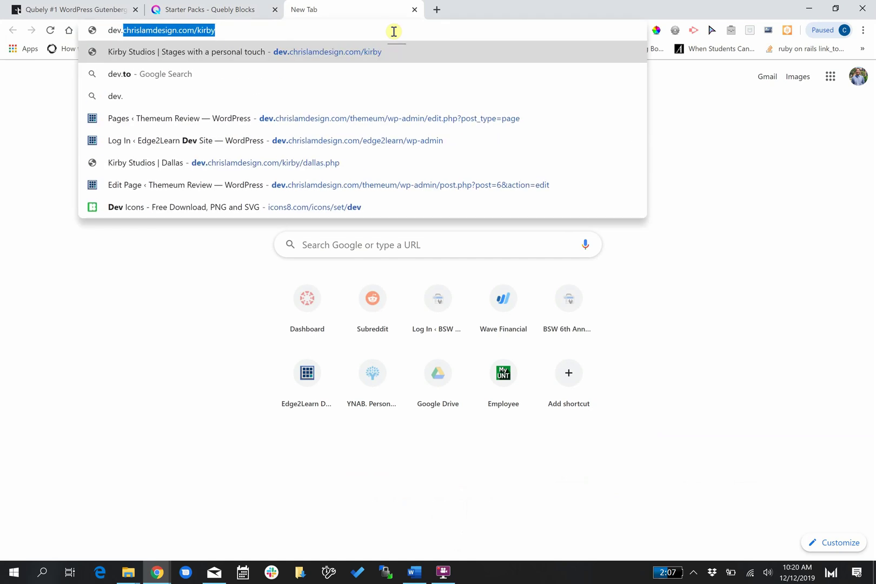
{"action": "key", "text": "BackSpace"}
{"action": "key", "text": "BackSpace"}
{"action": "key", "text": "BackSpace"}
{"action": "type", "text": "the"}
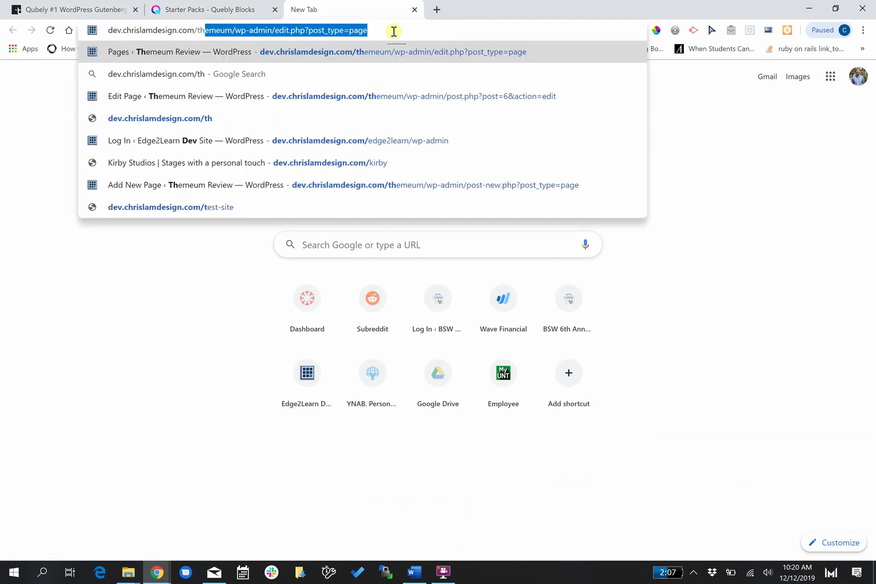
{"action": "key", "text": "Right"}
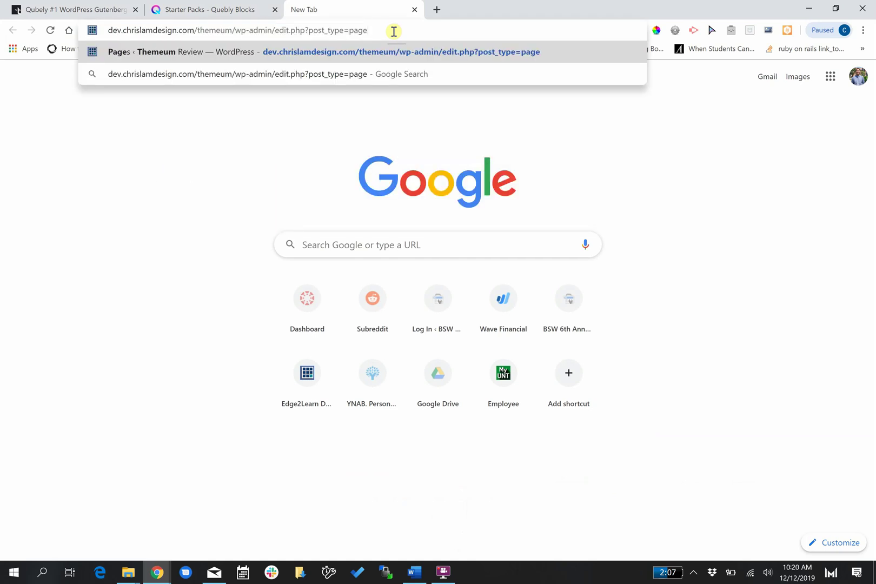
{"action": "key", "text": "Return"}
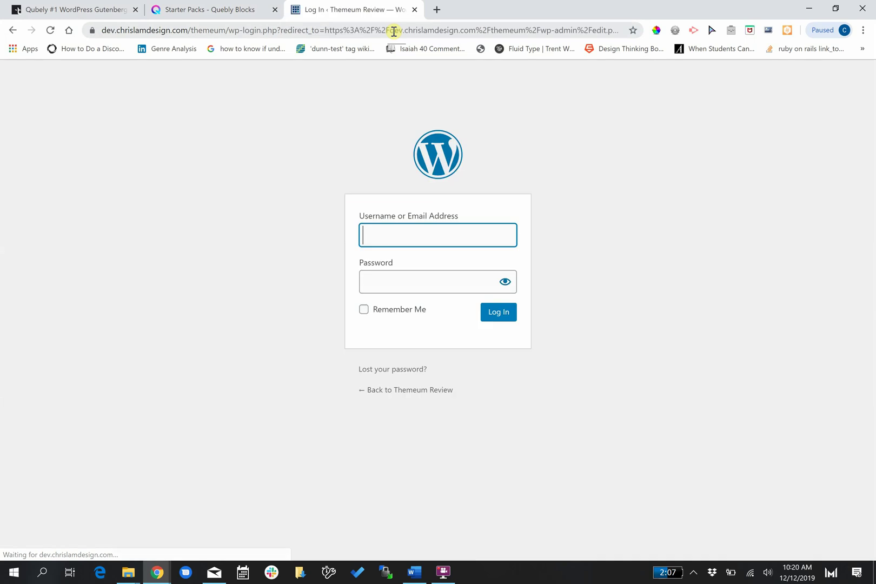
{"action": "left_click", "coordinate": [491, 317]}
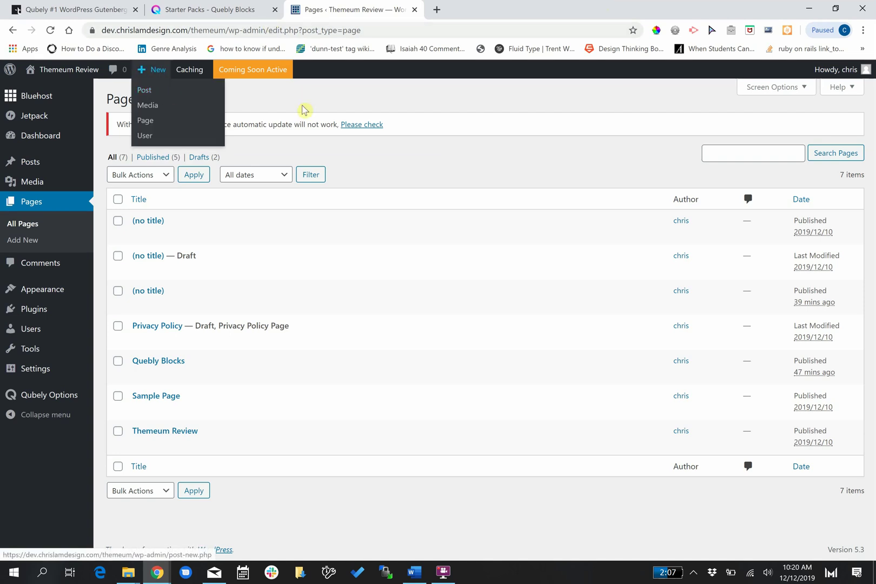
Create a new WordPress page titled "Blocks" and place the cursor in its empty first paragraph
{"action": "left_click", "coordinate": [172, 101]}
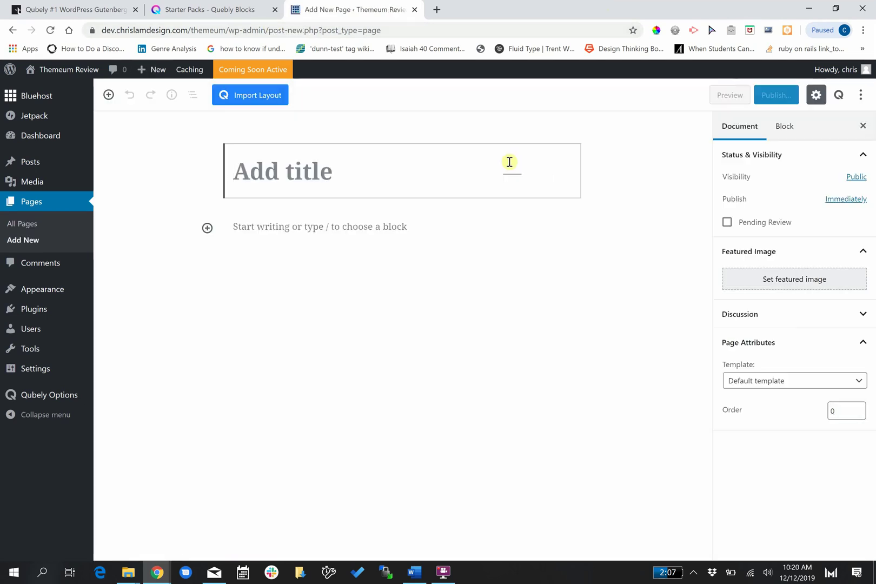
{"action": "left_click", "coordinate": [510, 162]}
{"action": "type", "text": "Block"}
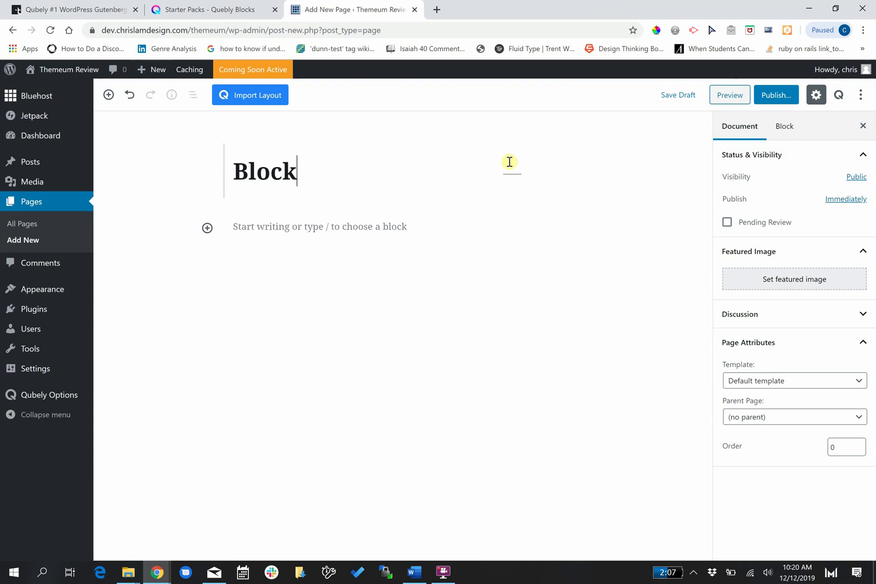
{"action": "type", "text": "s"}
{"action": "left_click", "coordinate": [364, 231]}
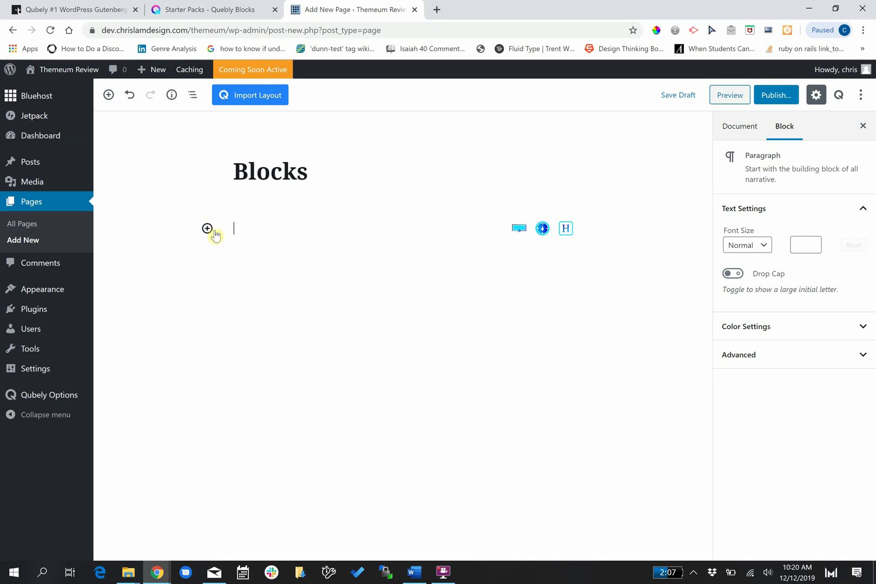
Expand the Qubely category in the block library and examine its available blocks and their previews
{"action": "left_click", "coordinate": [108, 96]}
{"action": "scroll", "coordinate": [181, 217], "scroll_direction": "down", "scroll_amount": 5}
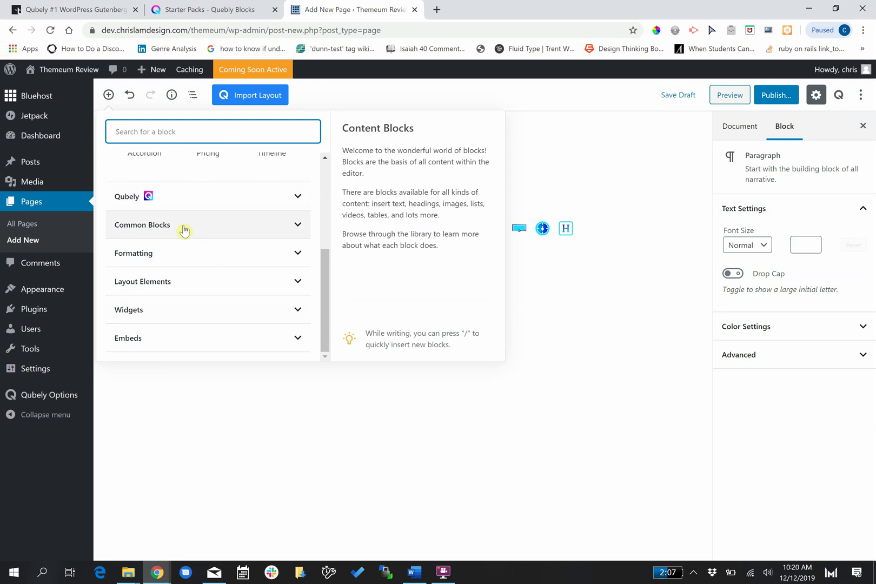
{"action": "left_click", "coordinate": [196, 196]}
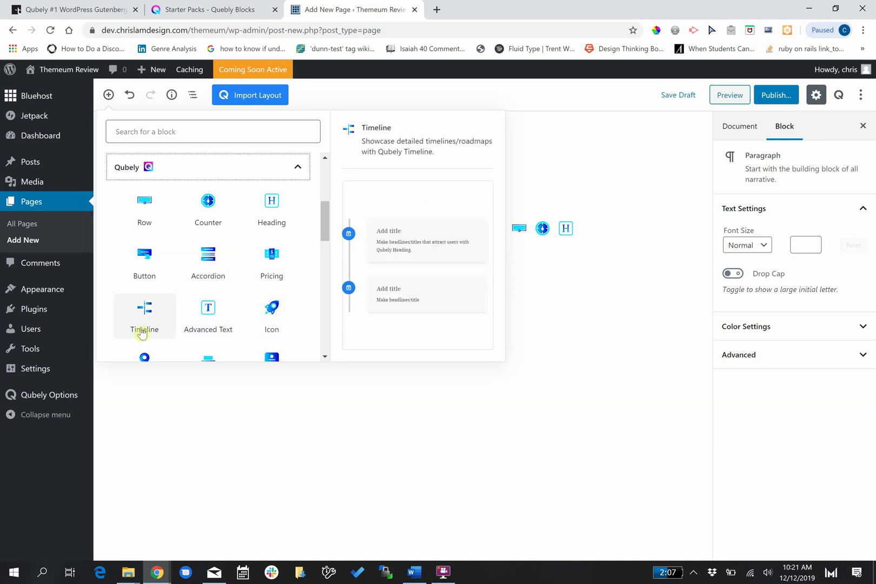
{"action": "scroll", "coordinate": [142, 319], "scroll_direction": "down", "scroll_amount": 2}
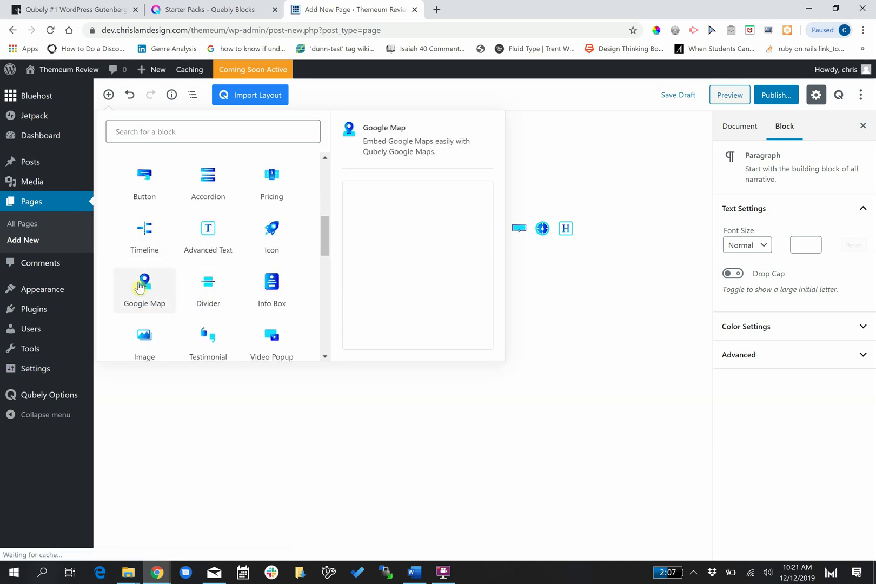
{"action": "scroll", "coordinate": [297, 282], "scroll_direction": "down", "scroll_amount": 1}
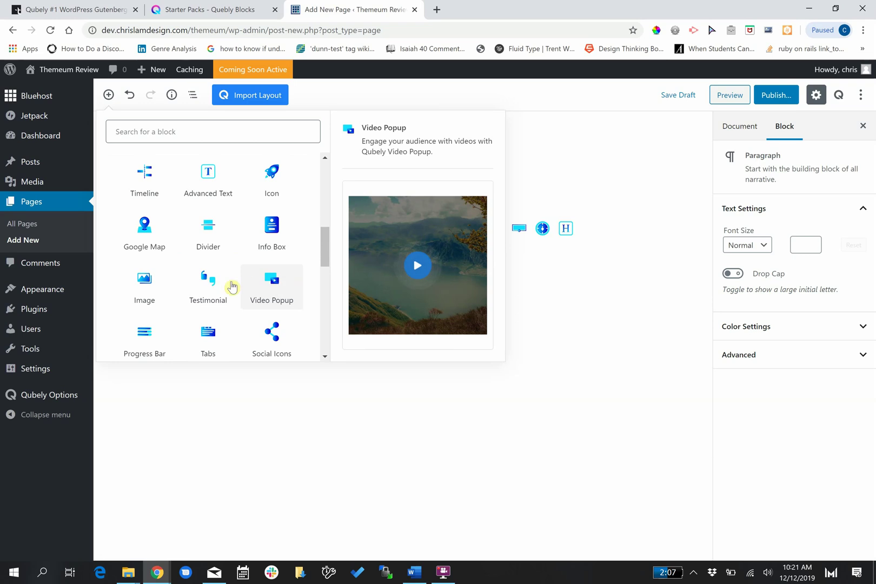
{"action": "scroll", "coordinate": [136, 291], "scroll_direction": "down", "scroll_amount": 2}
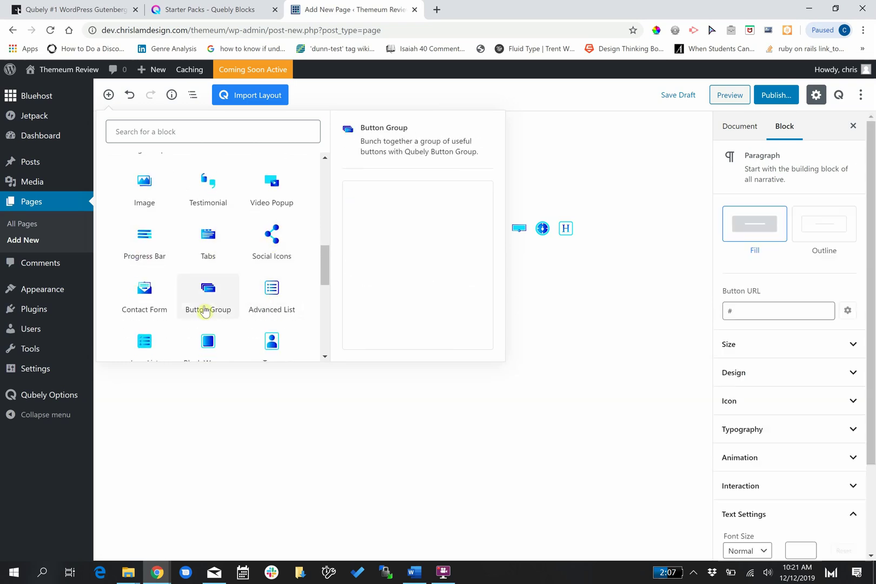
{"action": "scroll", "coordinate": [157, 302], "scroll_direction": "down", "scroll_amount": 1}
{"action": "scroll", "coordinate": [157, 302], "scroll_direction": "down", "scroll_amount": 1}
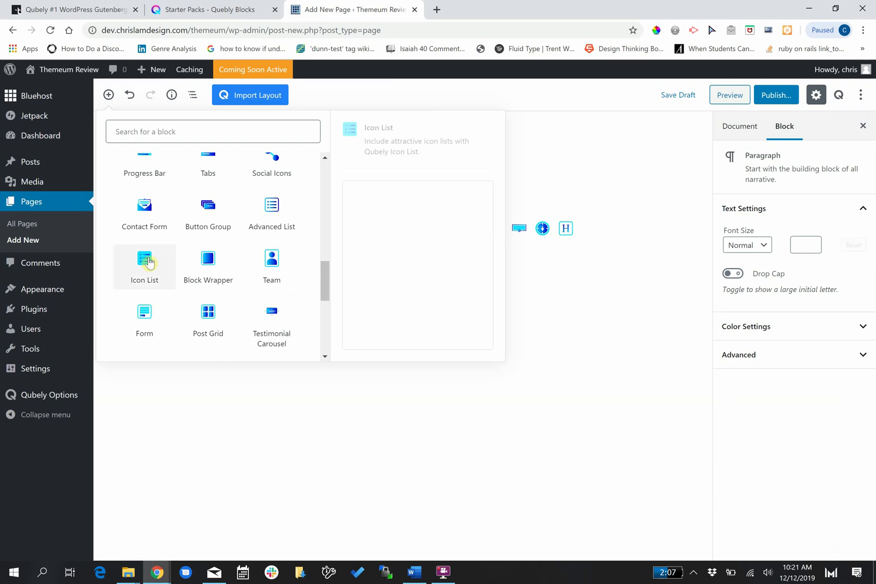
{"action": "scroll", "coordinate": [244, 260], "scroll_direction": "down", "scroll_amount": 2}
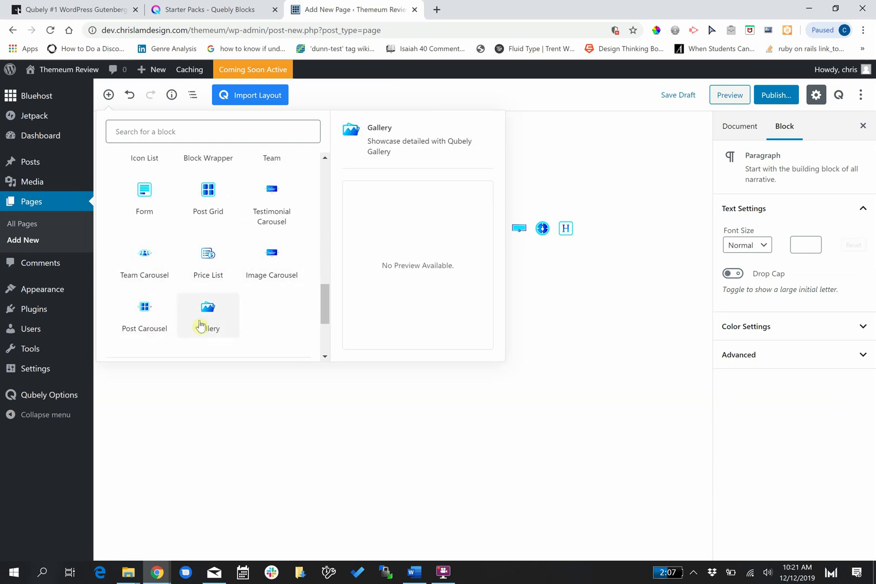
{"action": "scroll", "coordinate": [205, 252], "scroll_direction": "up", "scroll_amount": 3}
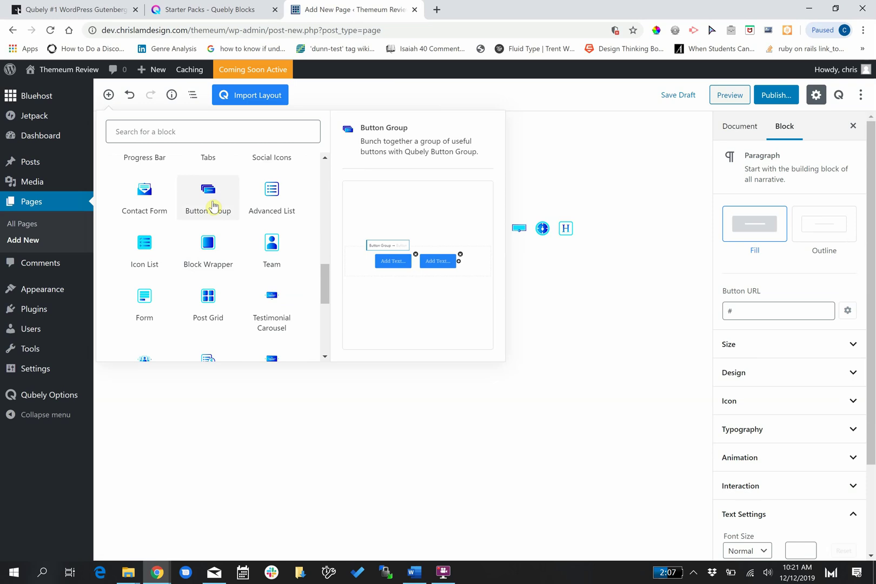
Insert a Qubely Row block into the page and give it the single-column layout
{"action": "scroll", "coordinate": [213, 200], "scroll_direction": "up", "scroll_amount": 5}
{"action": "scroll", "coordinate": [213, 206], "scroll_direction": "up", "scroll_amount": 2}
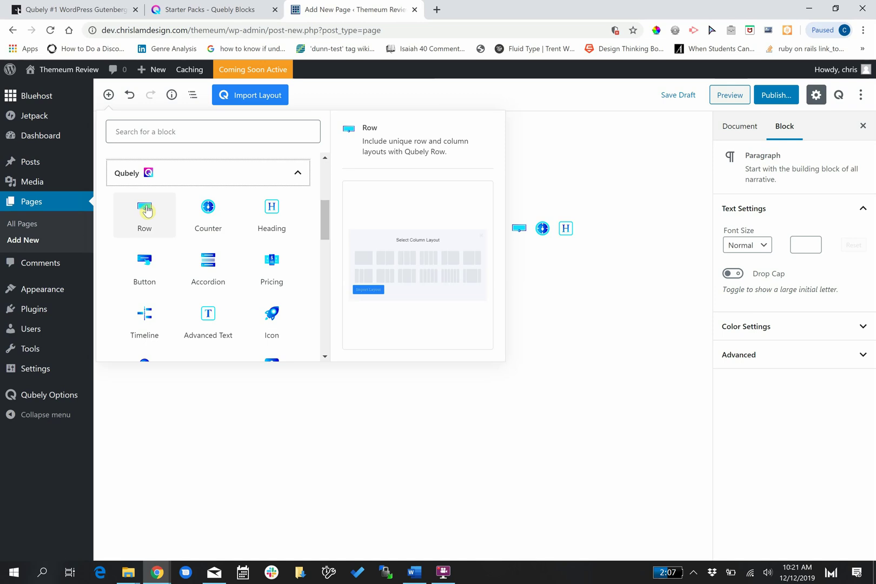
{"action": "scroll", "coordinate": [146, 211], "scroll_direction": "up", "scroll_amount": 3}
{"action": "scroll", "coordinate": [147, 211], "scroll_direction": "down", "scroll_amount": 3}
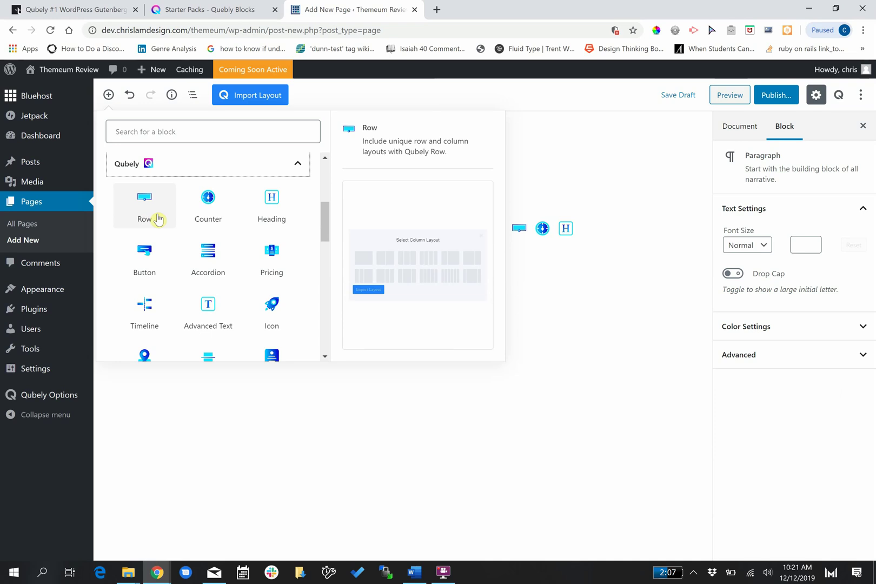
{"action": "left_click", "coordinate": [157, 217]}
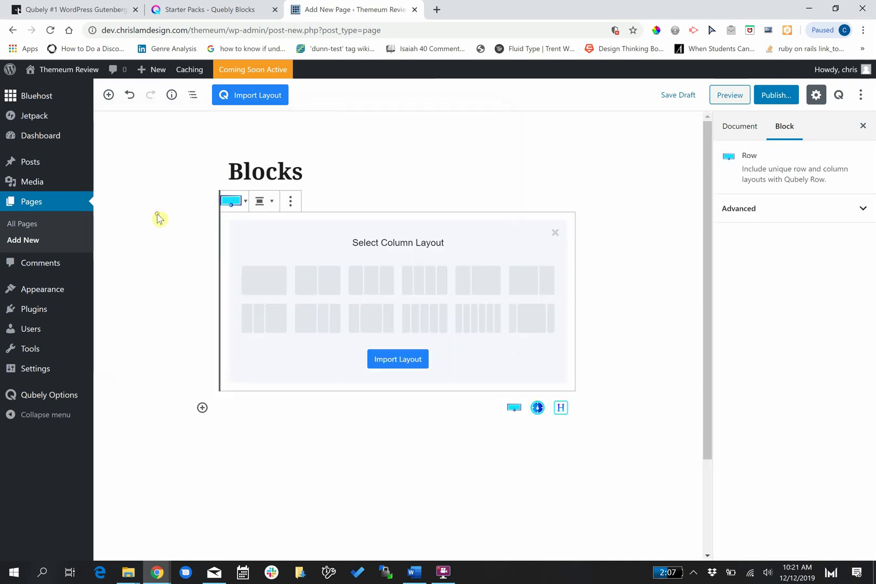
{"action": "left_click", "coordinate": [274, 287]}
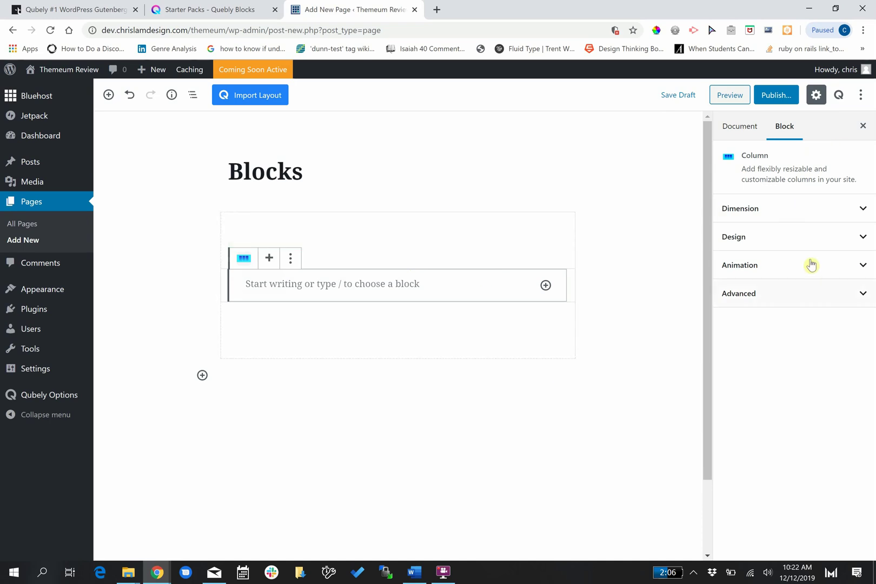
Look at the column's dimension settings, and on the row try the Window Height (100%) option before setting its height to Custom
{"action": "left_click", "coordinate": [789, 214]}
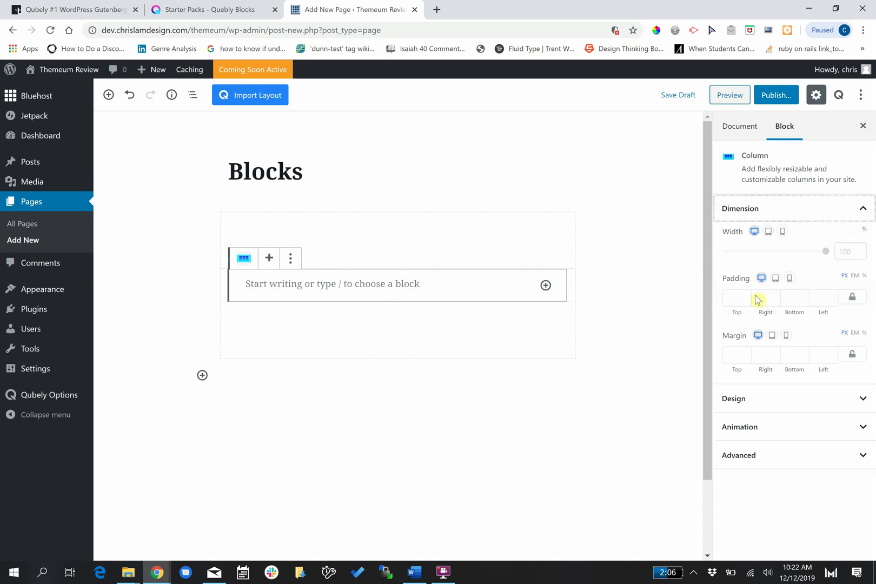
{"action": "left_click", "coordinate": [527, 239]}
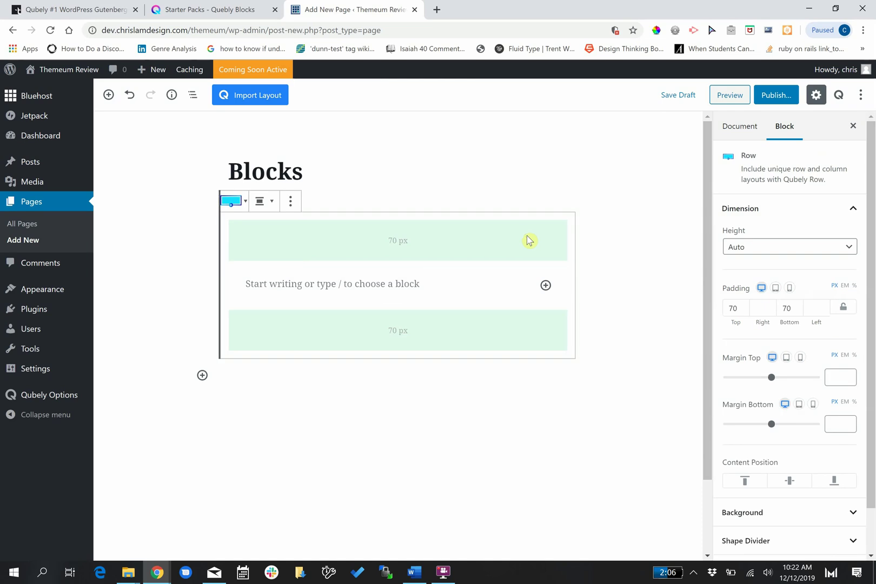
{"action": "scroll", "coordinate": [801, 173], "scroll_direction": "down", "scroll_amount": 1}
{"action": "left_click", "coordinate": [791, 218]}
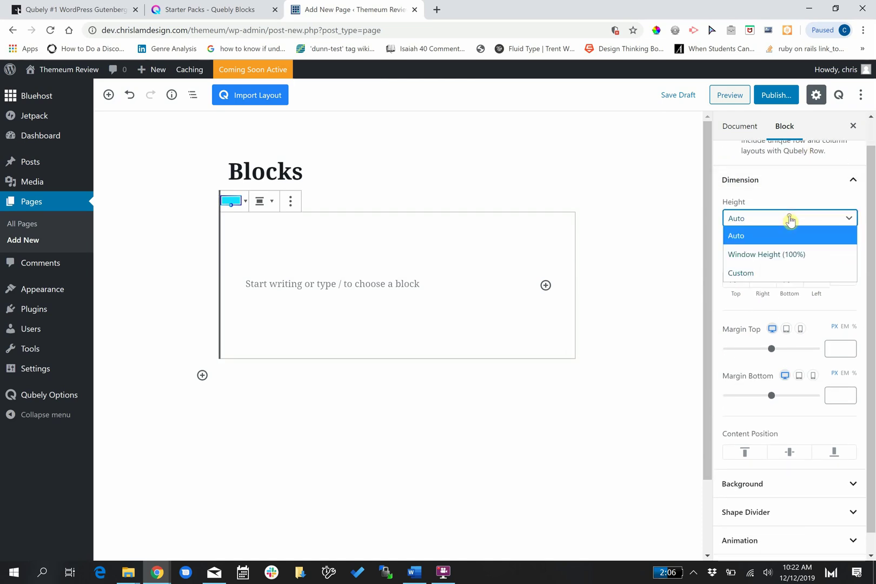
{"action": "left_click", "coordinate": [791, 255]}
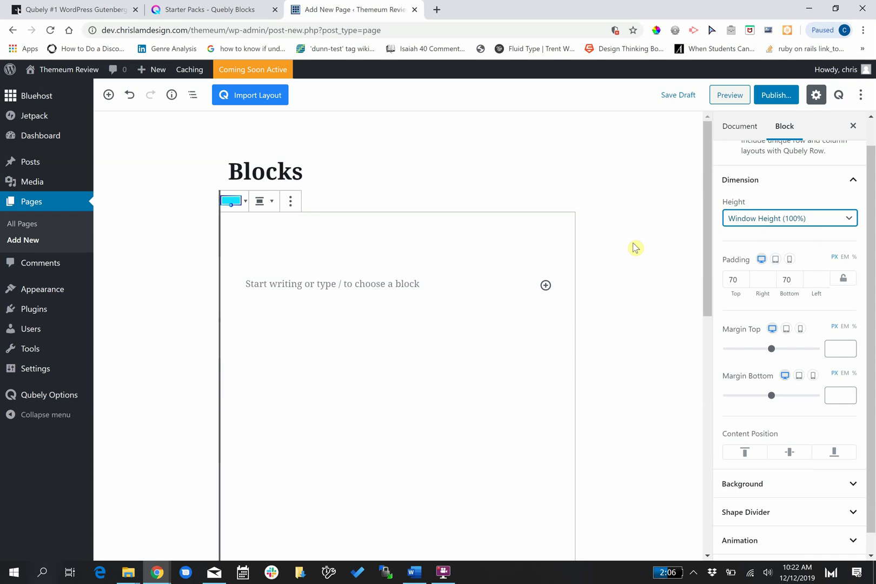
{"action": "left_click", "coordinate": [775, 221]}
{"action": "left_click", "coordinate": [755, 273]}
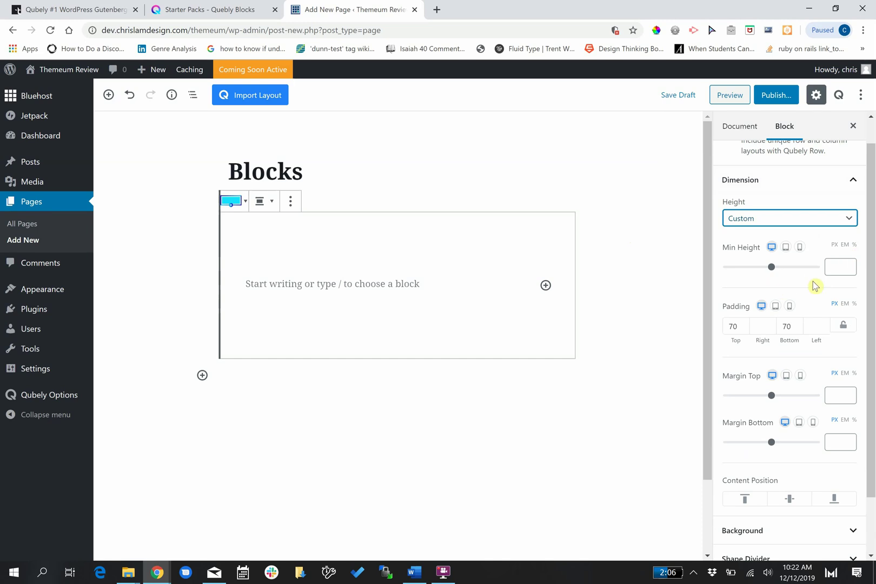
Examine the row's spacing settings, available animation effects and shape divider section without choosing any option
{"action": "scroll", "coordinate": [818, 285], "scroll_direction": "down", "scroll_amount": 1}
{"action": "scroll", "coordinate": [812, 411], "scroll_direction": "down", "scroll_amount": 2}
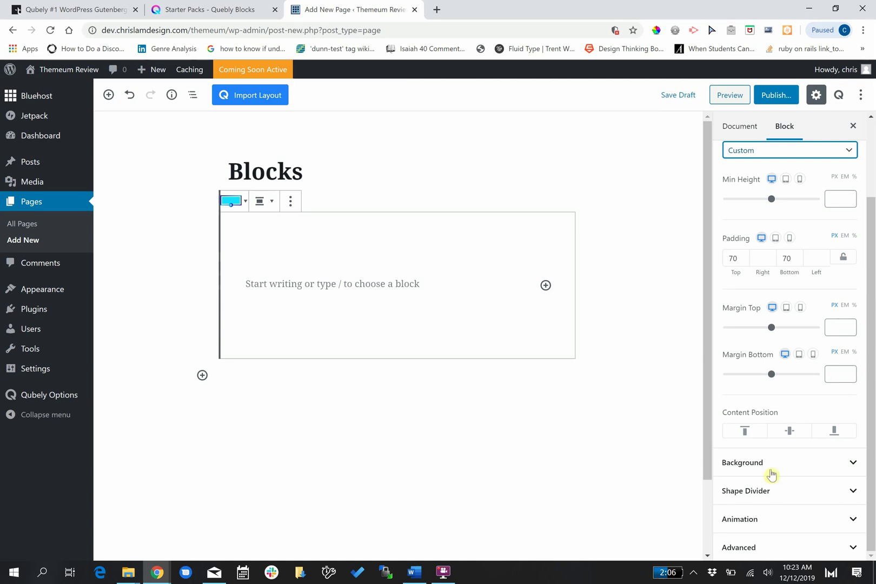
{"action": "left_click", "coordinate": [758, 522]}
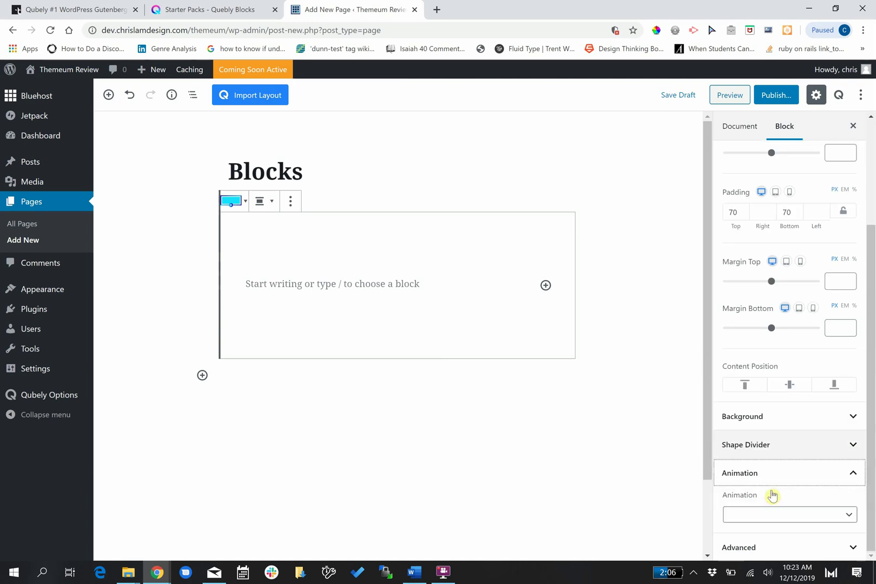
{"action": "left_click", "coordinate": [807, 515]}
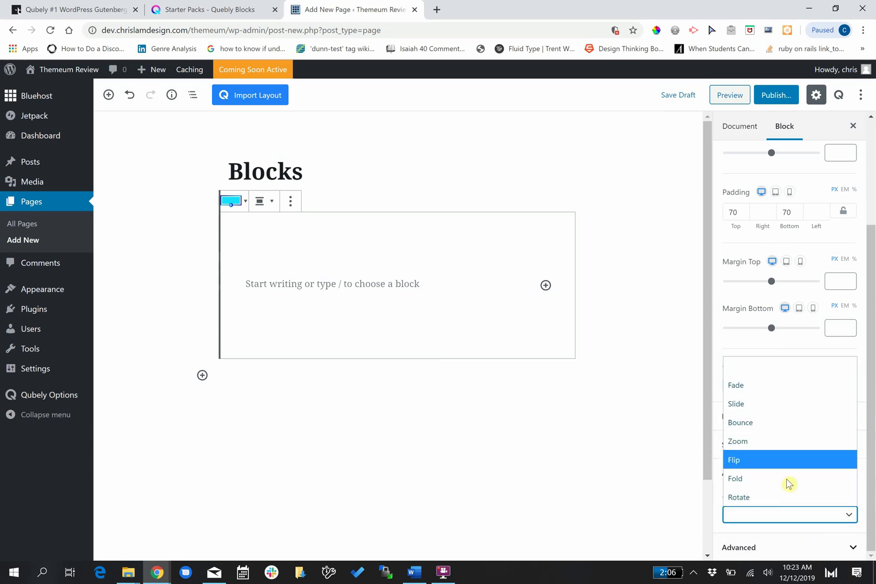
{"action": "left_click", "coordinate": [749, 347]}
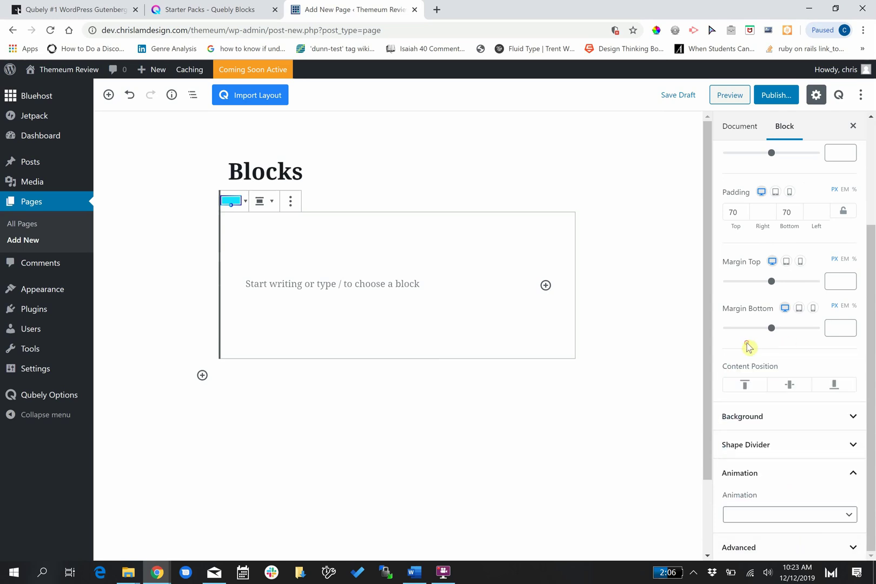
{"action": "left_click", "coordinate": [762, 452]}
{"action": "left_click", "coordinate": [762, 452]}
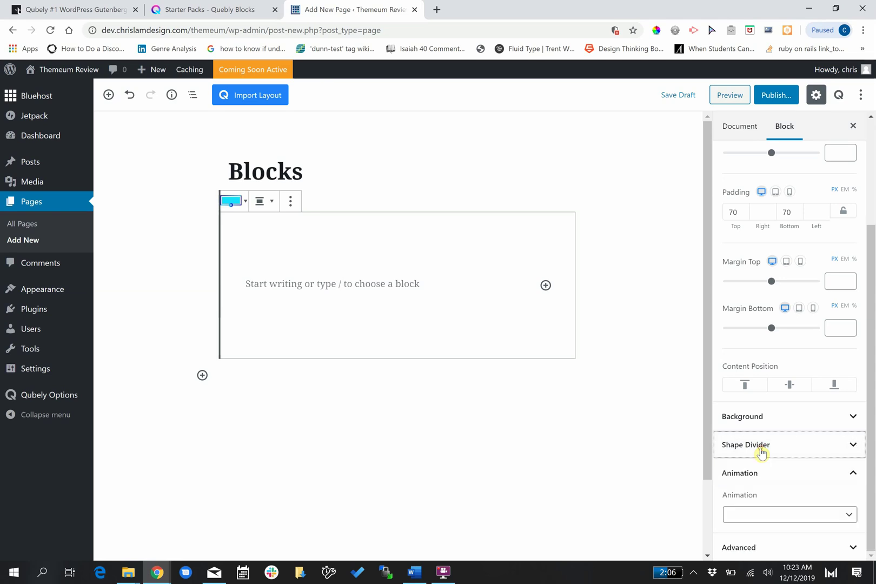
Try the image, gradient and video background types on the row, leaving it set to the image type
{"action": "left_click", "coordinate": [758, 424]}
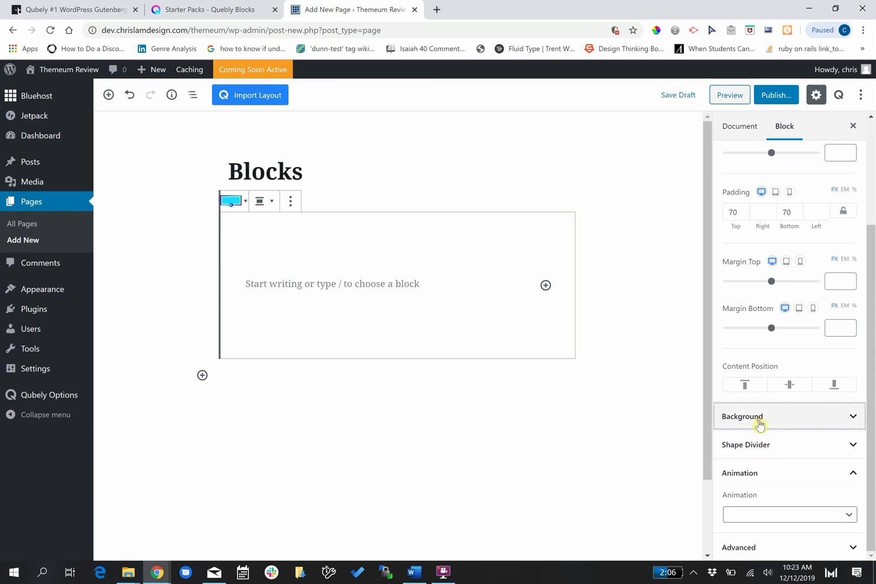
{"action": "scroll", "coordinate": [761, 425], "scroll_direction": "down", "scroll_amount": 2}
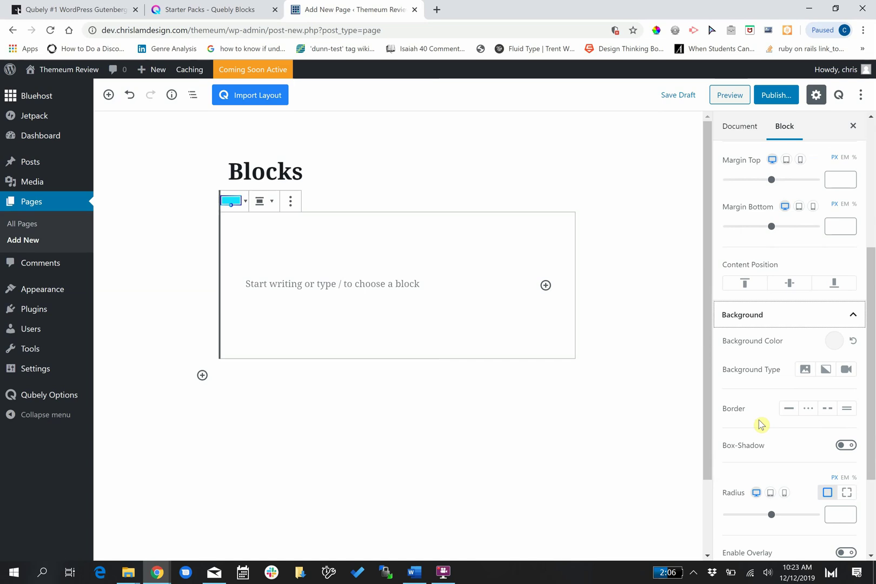
{"action": "left_click", "coordinate": [802, 373]}
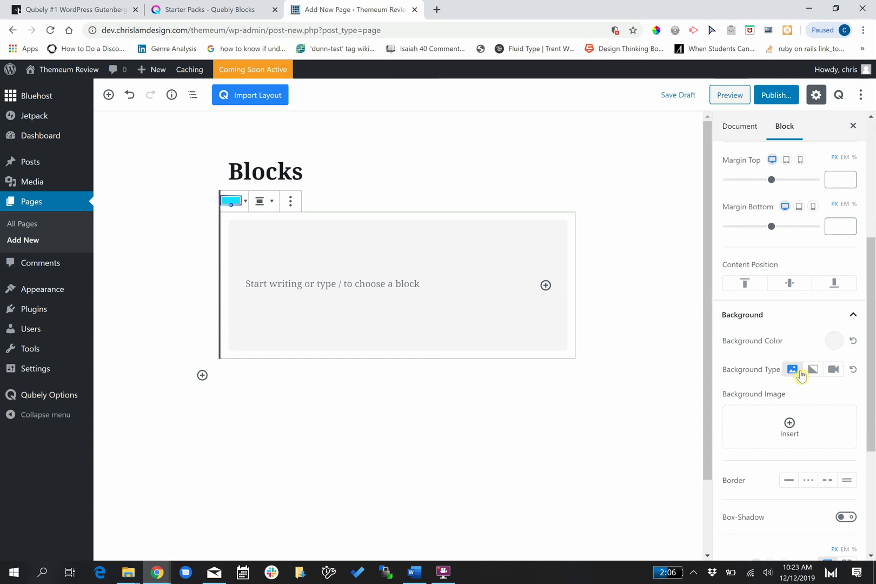
{"action": "left_click", "coordinate": [813, 371]}
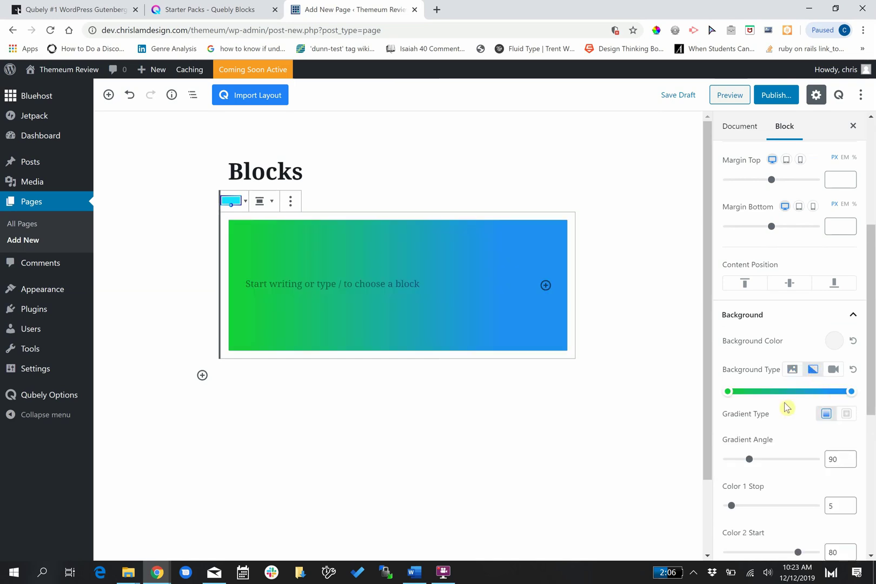
{"action": "scroll", "coordinate": [774, 424], "scroll_direction": "down", "scroll_amount": 1}
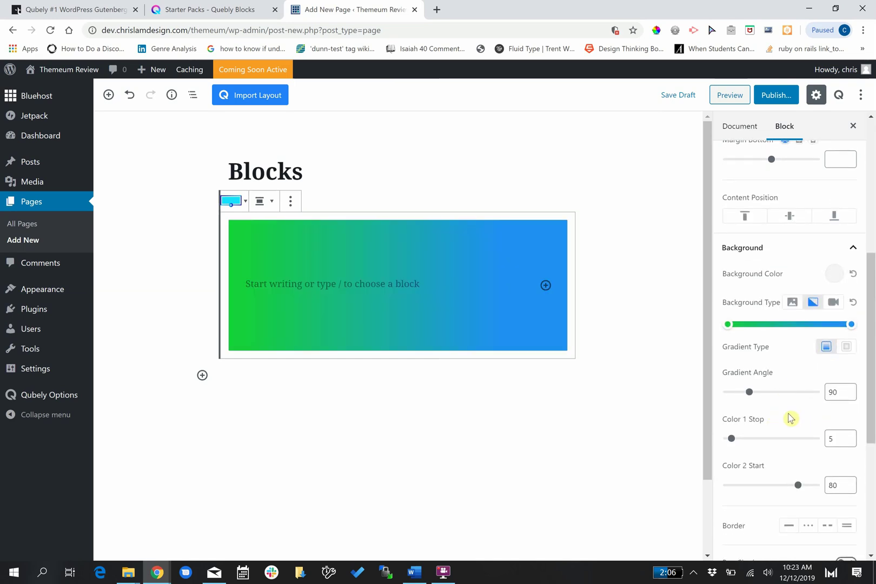
{"action": "scroll", "coordinate": [790, 418], "scroll_direction": "down", "scroll_amount": 1}
{"action": "scroll", "coordinate": [791, 419], "scroll_direction": "down", "scroll_amount": 3}
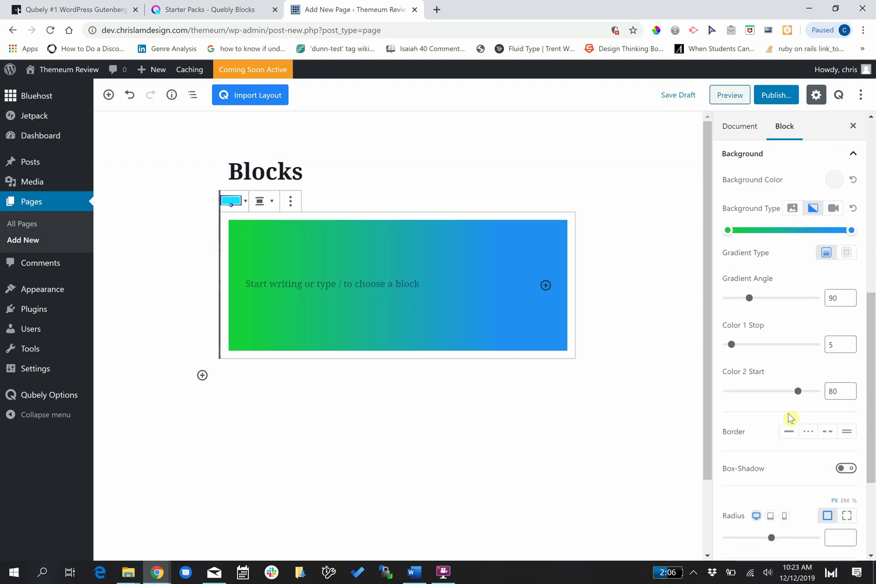
{"action": "scroll", "coordinate": [790, 418], "scroll_direction": "up", "scroll_amount": 2}
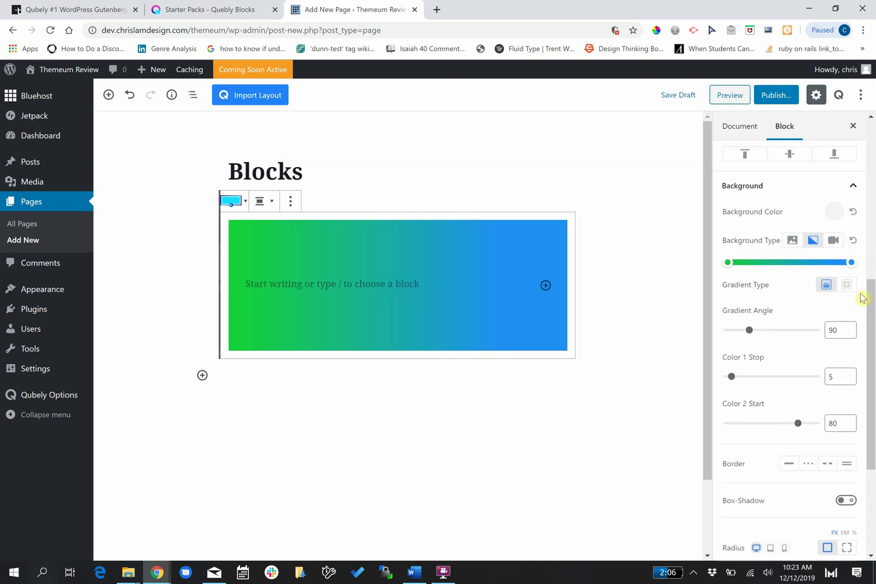
{"action": "left_click", "coordinate": [834, 241]}
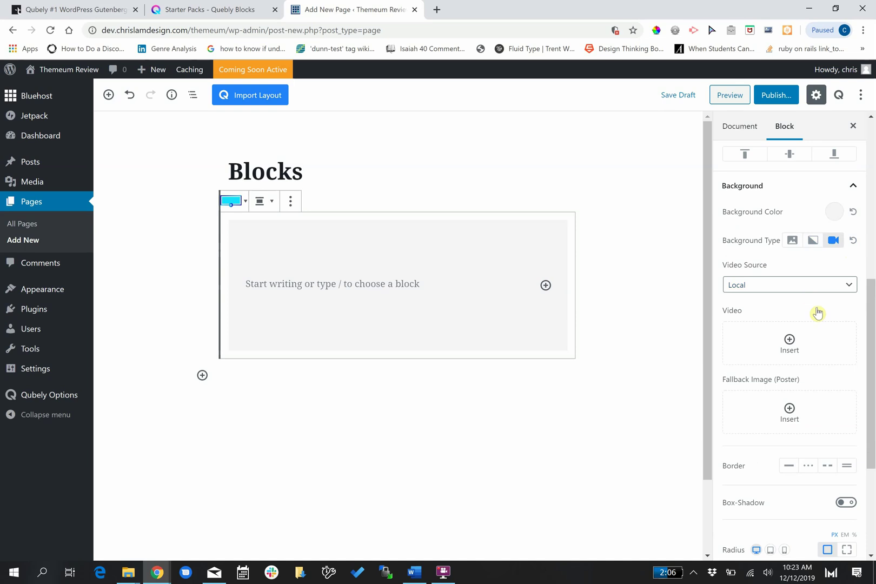
{"action": "left_click", "coordinate": [792, 241]}
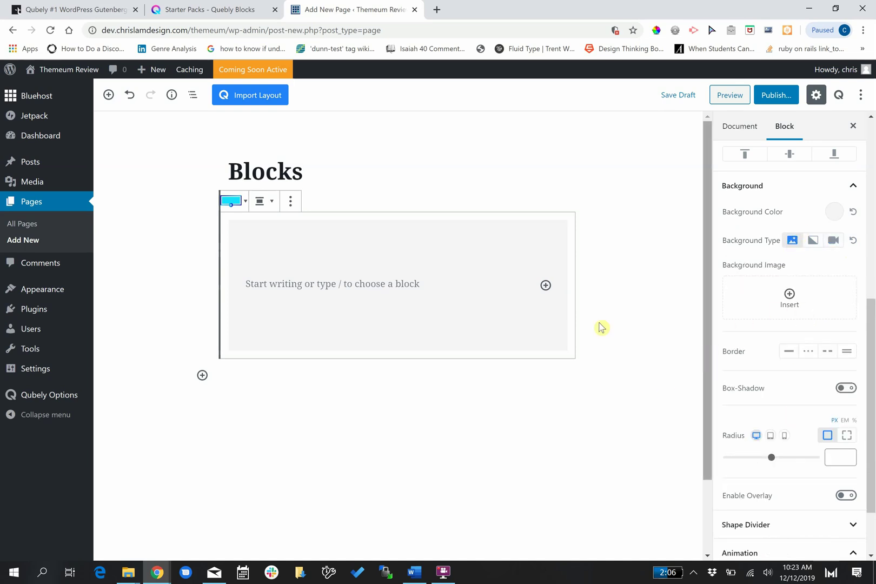
Add a Qubely Heading block inside the row's column and center its text
{"action": "left_click", "coordinate": [396, 282]}
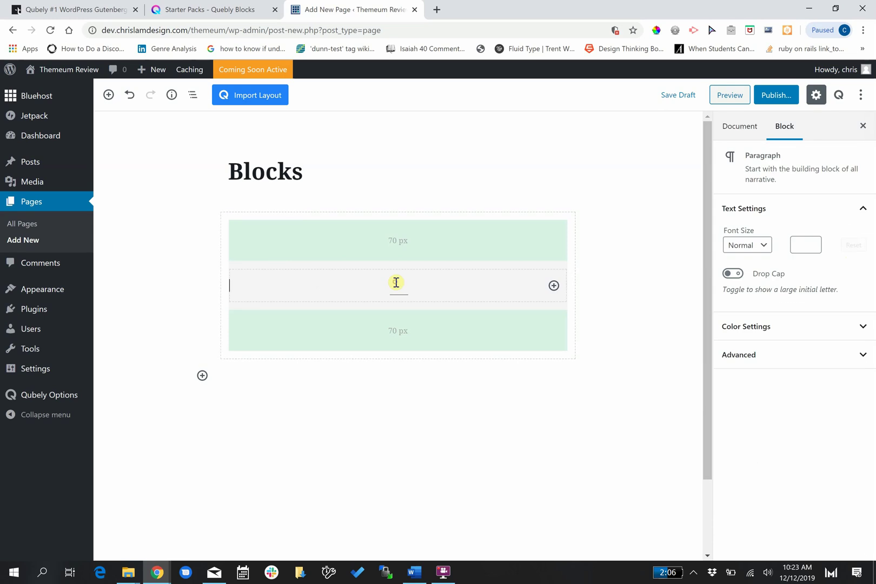
{"action": "left_click", "coordinate": [554, 287]}
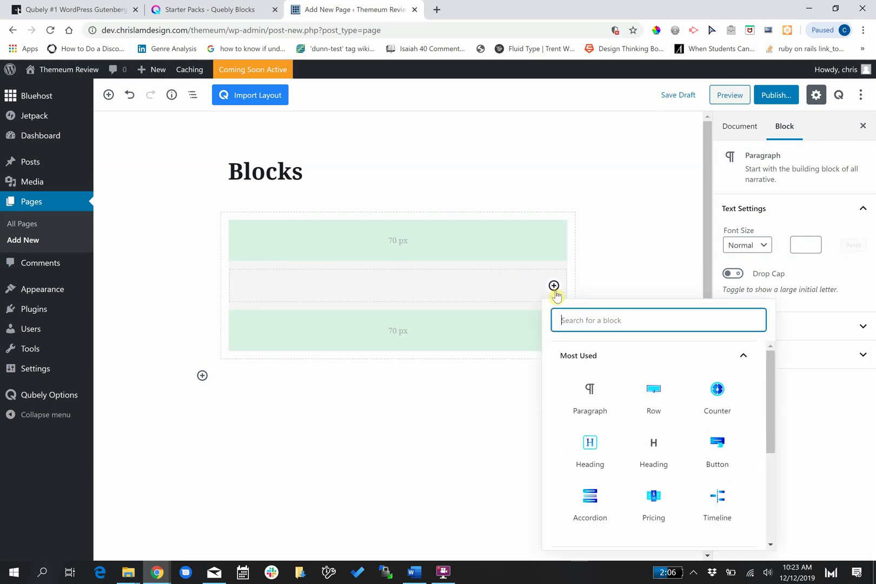
{"action": "scroll", "coordinate": [657, 454], "scroll_direction": "down", "scroll_amount": 3}
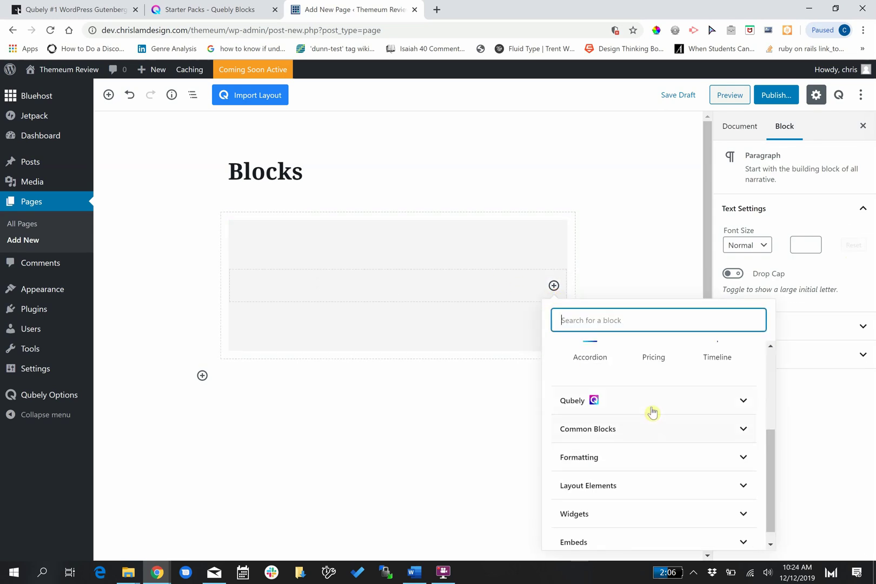
{"action": "left_click", "coordinate": [652, 412]}
{"action": "scroll", "coordinate": [671, 432], "scroll_direction": "down", "scroll_amount": 1}
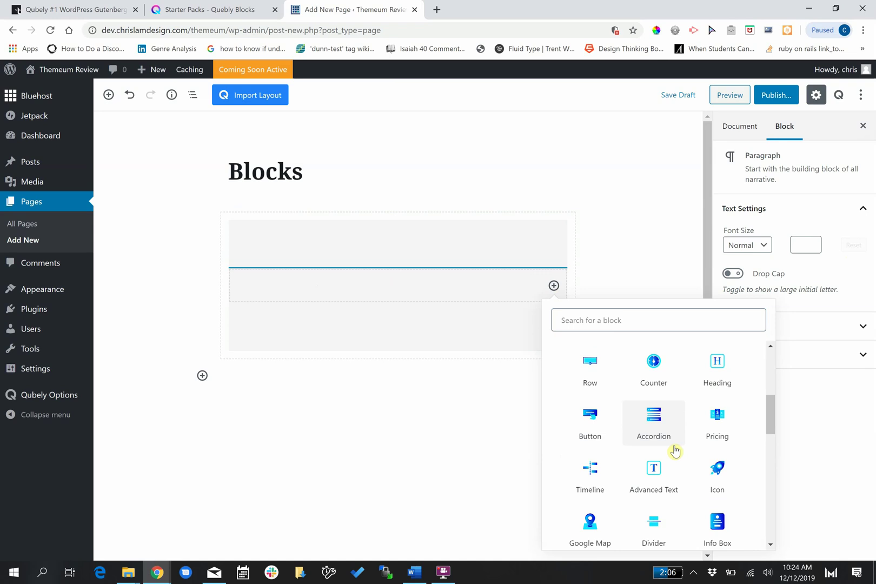
{"action": "left_click", "coordinate": [729, 364]}
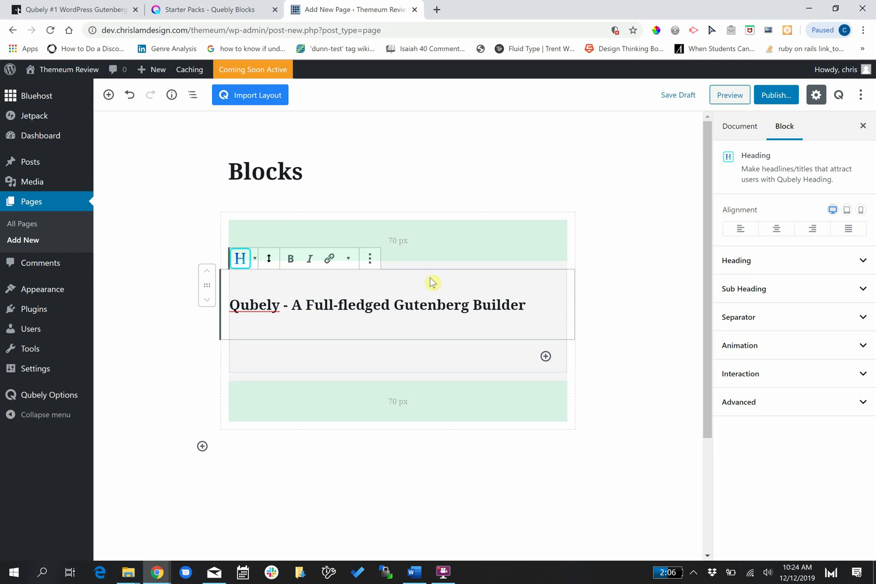
{"action": "left_click", "coordinate": [779, 228]}
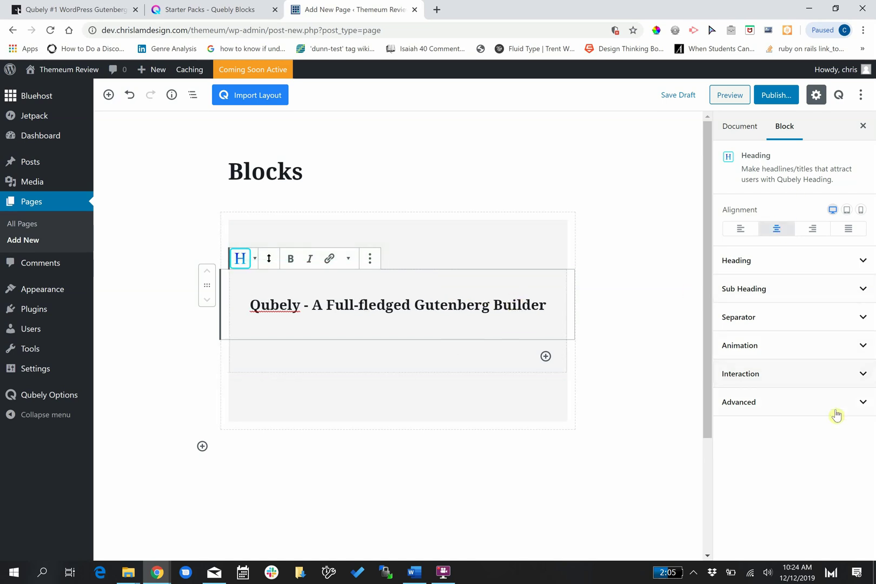
Give the row a bottom shape divider using the smooth curved wave shape
{"action": "left_click", "coordinate": [526, 220]}
{"action": "scroll", "coordinate": [809, 380], "scroll_direction": "down", "scroll_amount": 2}
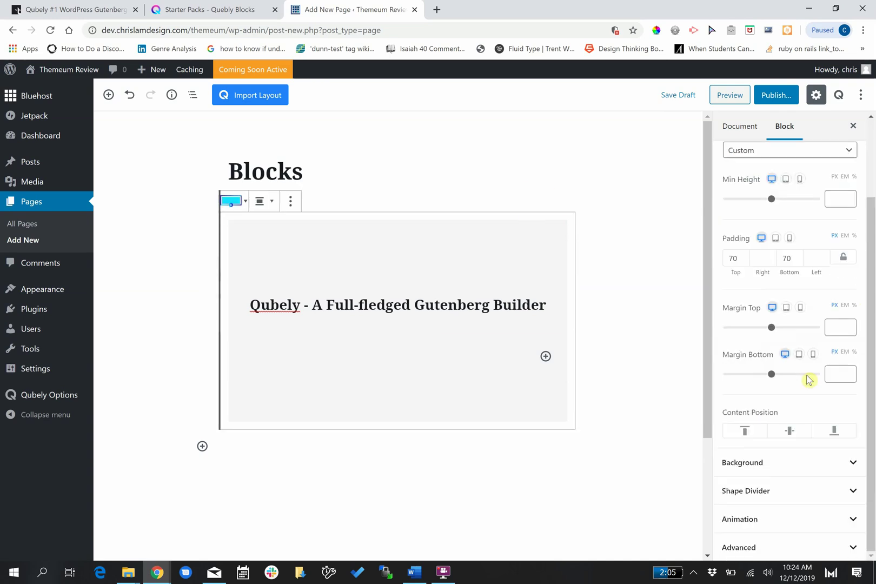
{"action": "left_click", "coordinate": [774, 486]}
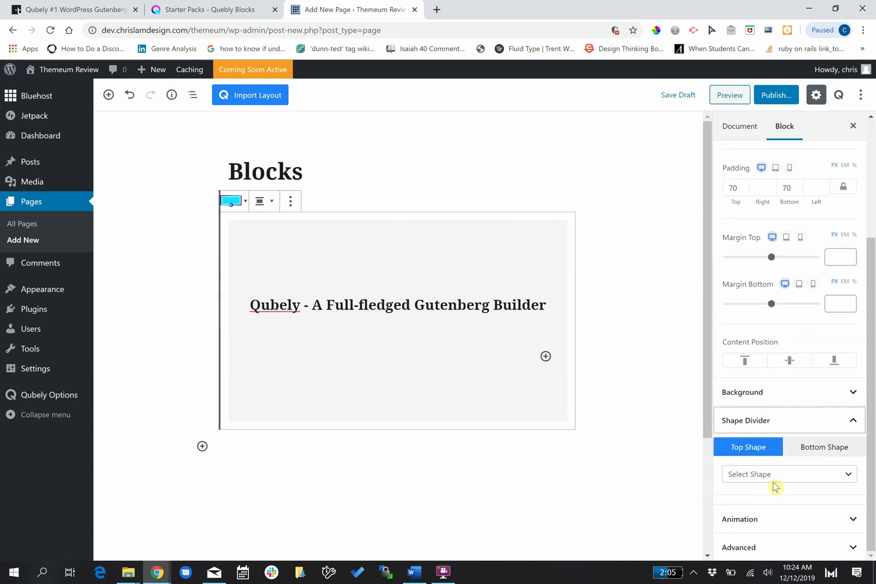
{"action": "left_click", "coordinate": [810, 457]}
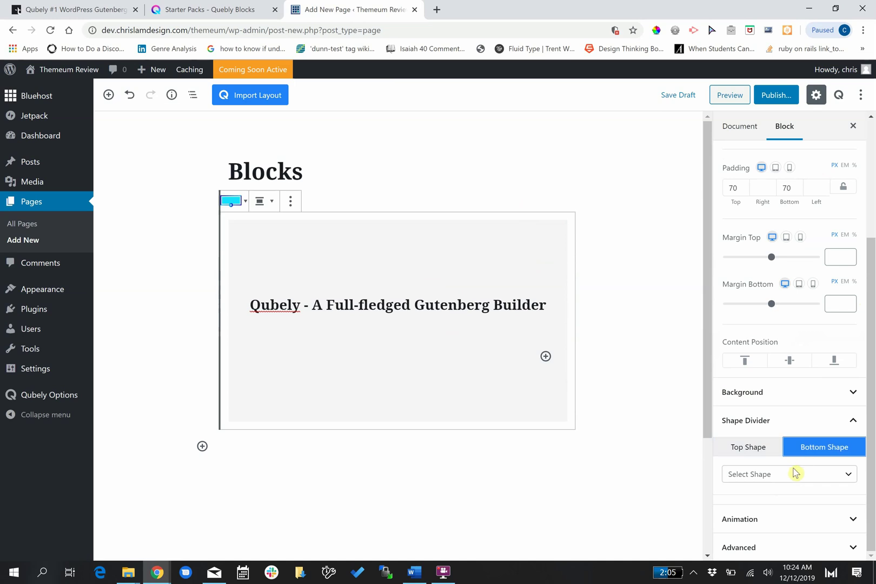
{"action": "left_click", "coordinate": [792, 470]}
{"action": "scroll", "coordinate": [794, 318], "scroll_direction": "up", "scroll_amount": 4}
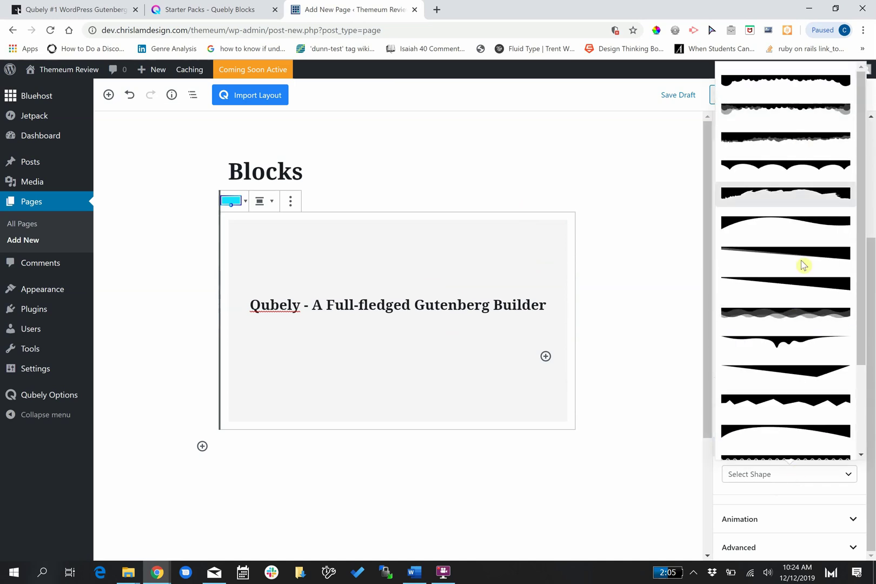
{"action": "scroll", "coordinate": [804, 264], "scroll_direction": "down", "scroll_amount": 2}
{"action": "scroll", "coordinate": [804, 264], "scroll_direction": "up", "scroll_amount": 2}
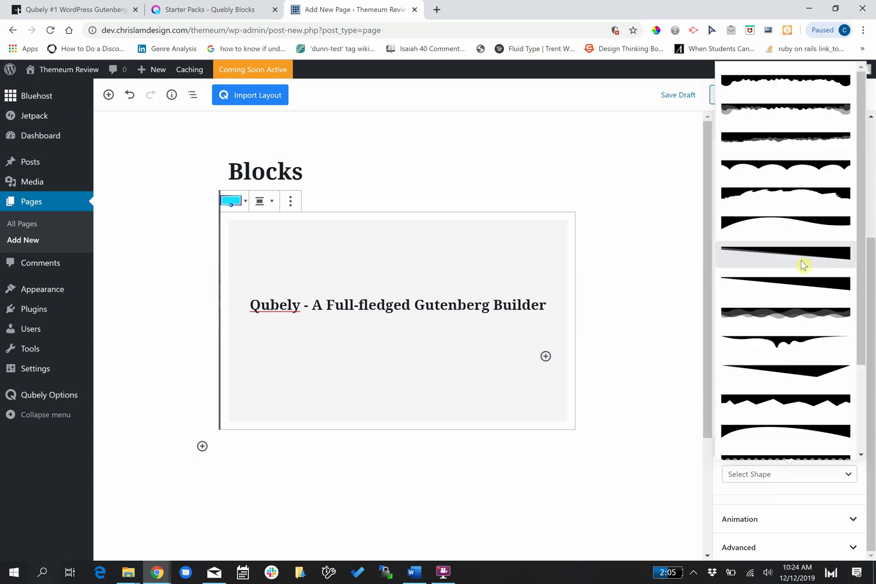
{"action": "left_click", "coordinate": [804, 232]}
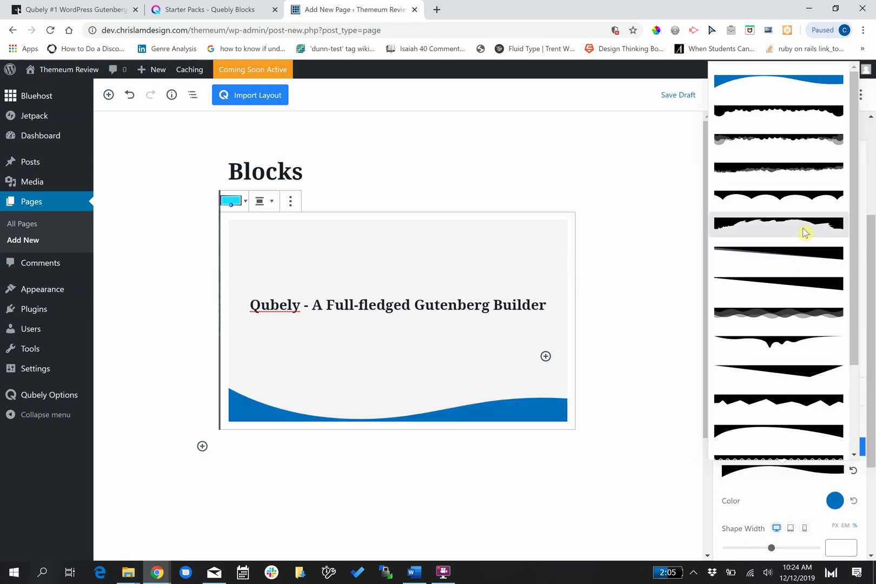
Change the color of the row's bottom shape divider to light blue, #7fc9ff
{"action": "left_click", "coordinate": [833, 505]}
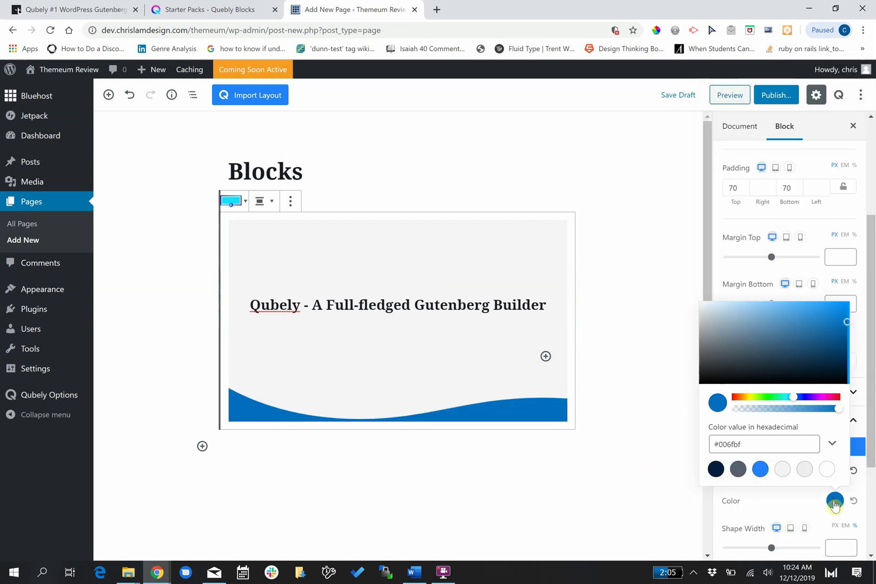
{"action": "left_click_drag", "start_coordinate": [847, 334], "coordinate": [777, 305]}
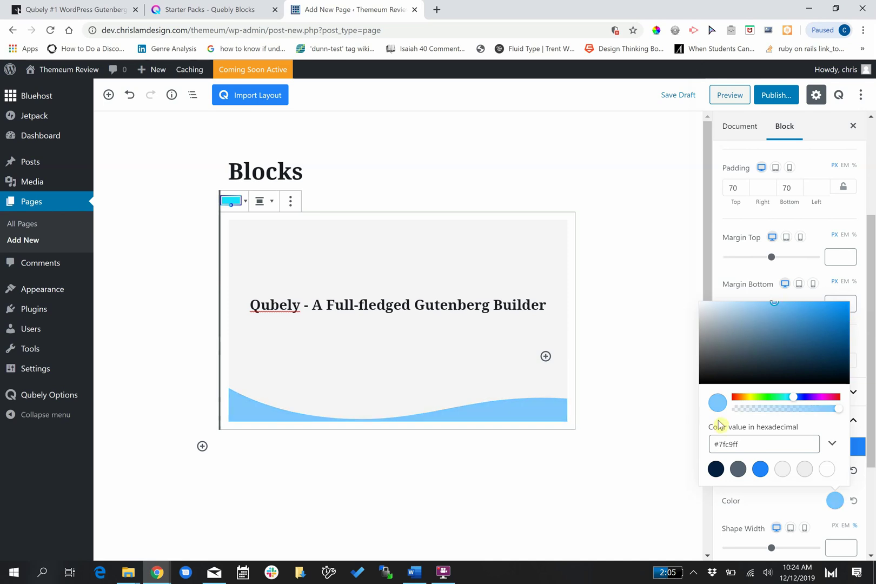
{"action": "left_click", "coordinate": [671, 471]}
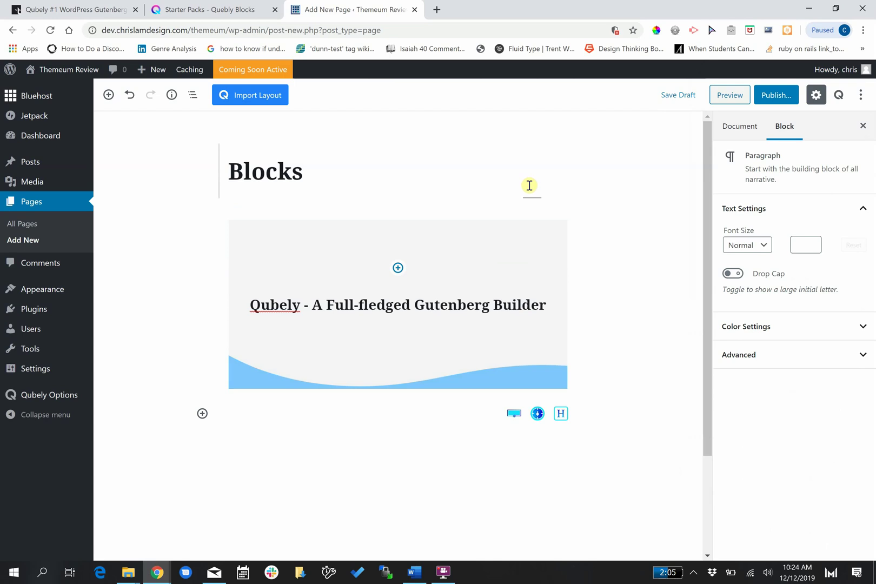
Set the blue water photo from the media library as the row's background image
{"action": "left_click", "coordinate": [511, 226]}
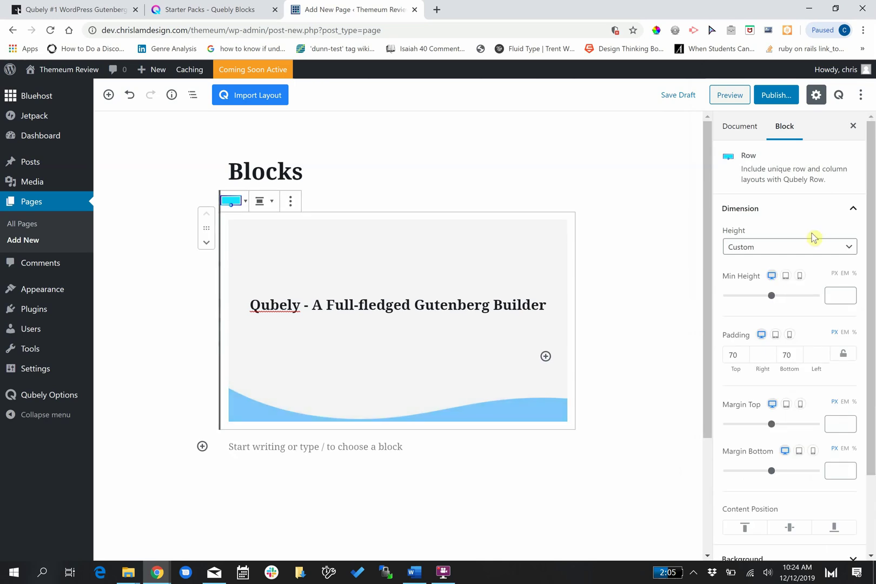
{"action": "scroll", "coordinate": [800, 358], "scroll_direction": "down", "scroll_amount": 2}
{"action": "left_click", "coordinate": [797, 461]}
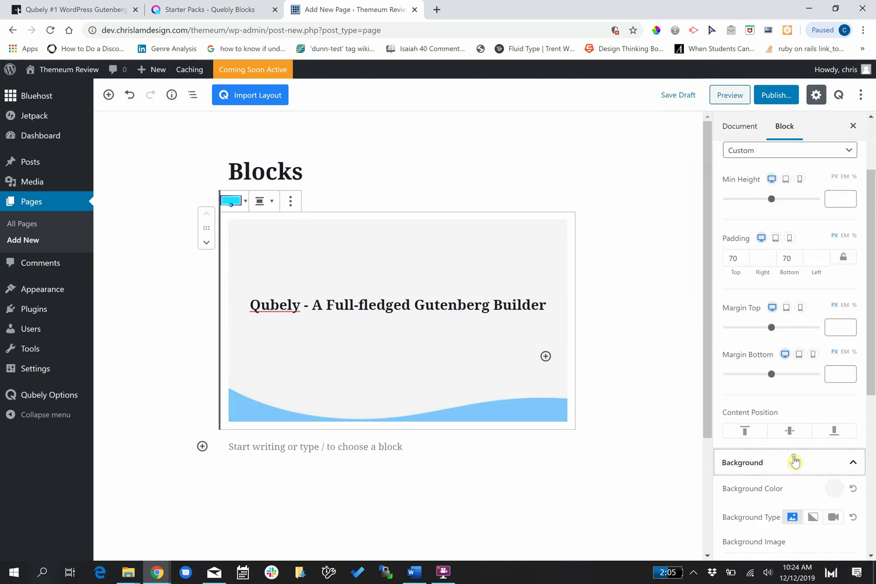
{"action": "scroll", "coordinate": [794, 461], "scroll_direction": "down", "scroll_amount": 2}
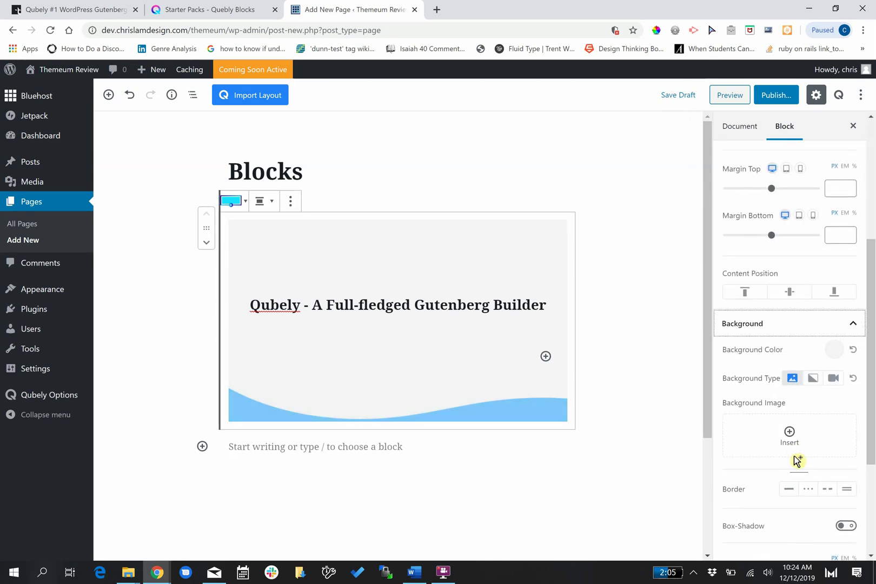
{"action": "left_click", "coordinate": [836, 357]}
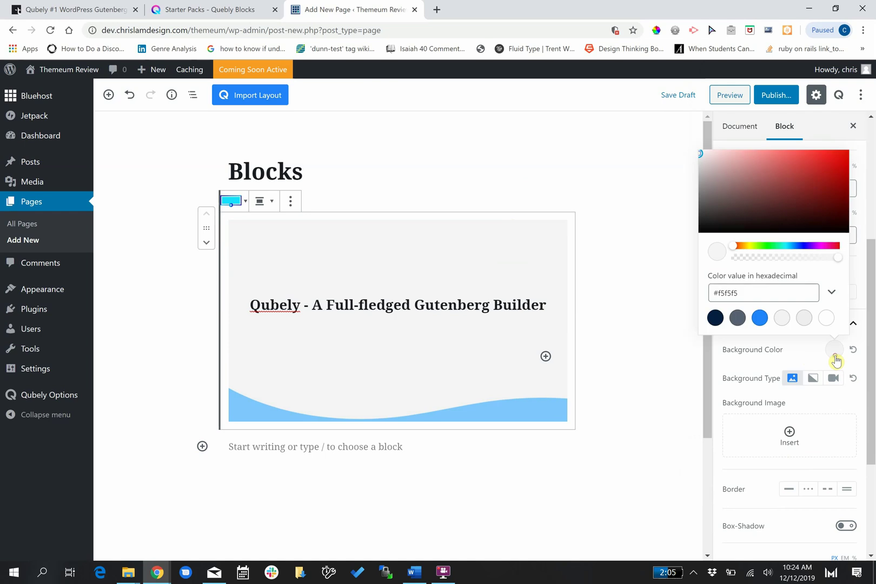
{"action": "left_click", "coordinate": [756, 358]}
{"action": "left_click", "coordinate": [787, 445]}
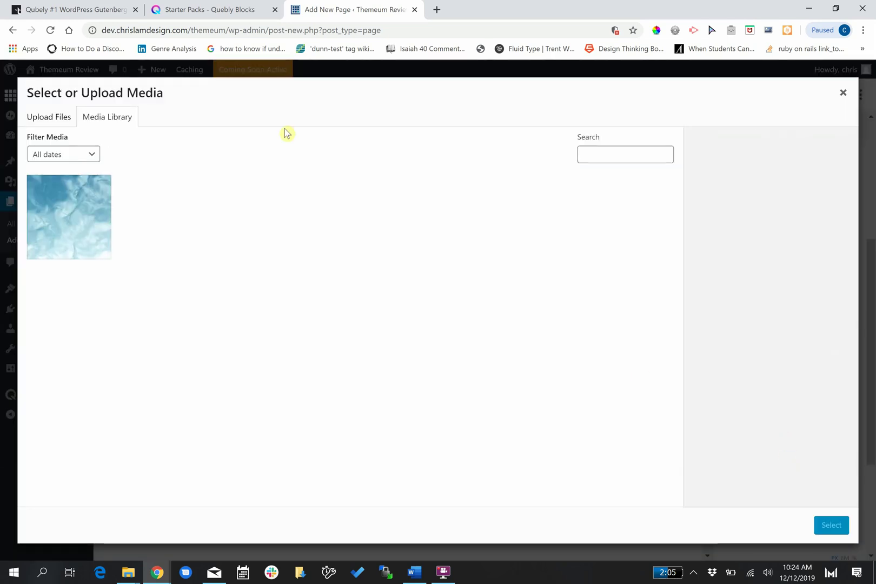
{"action": "left_click", "coordinate": [87, 200]}
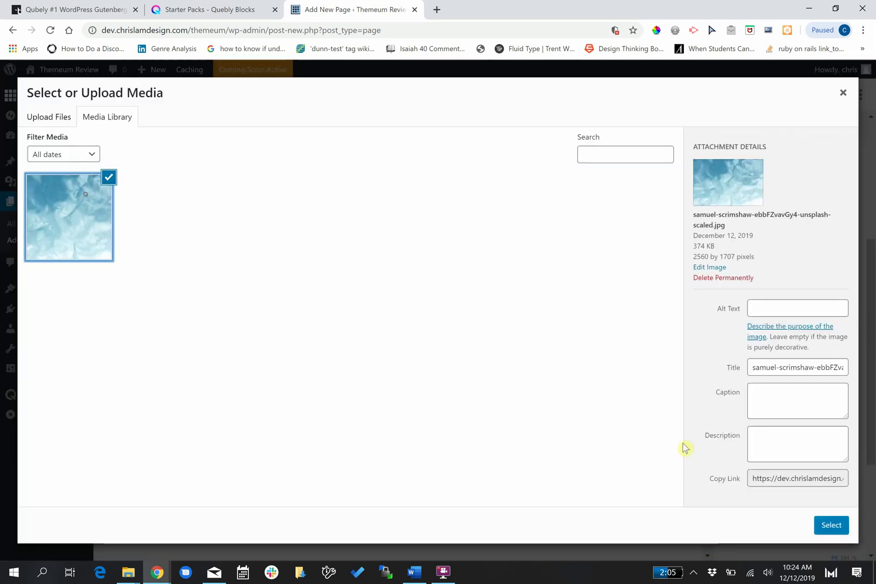
{"action": "left_click", "coordinate": [831, 524]}
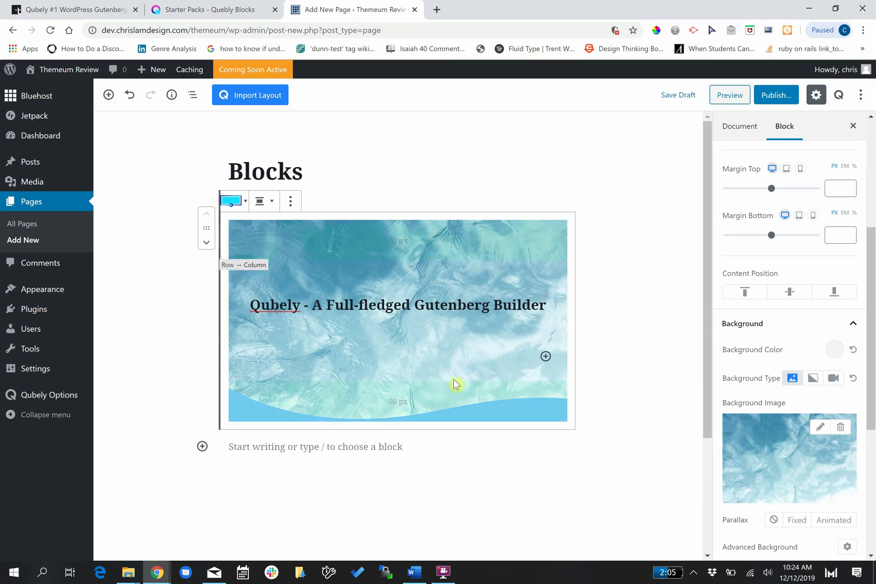
Add a Qubely Button block below the heading with the text "Buy Me"
{"action": "left_click", "coordinate": [545, 357]}
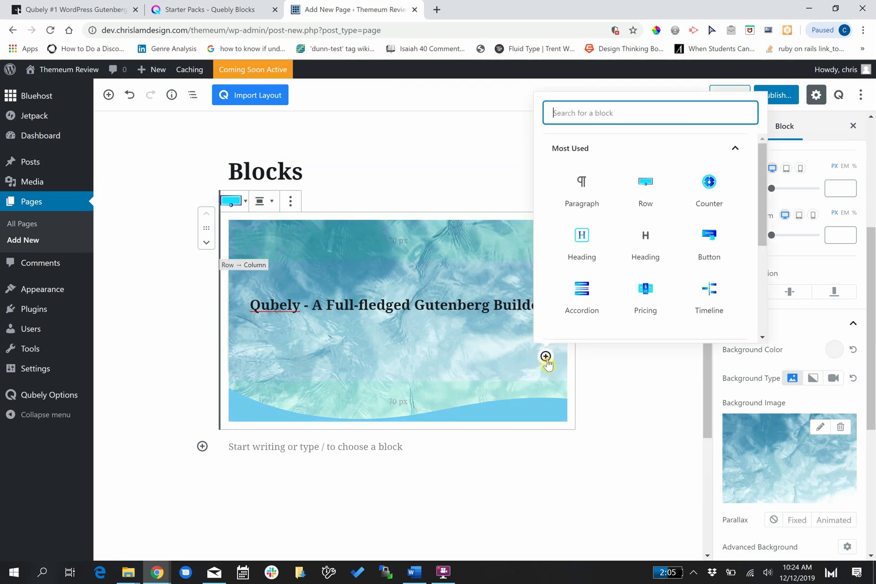
{"action": "type", "text": "butt"}
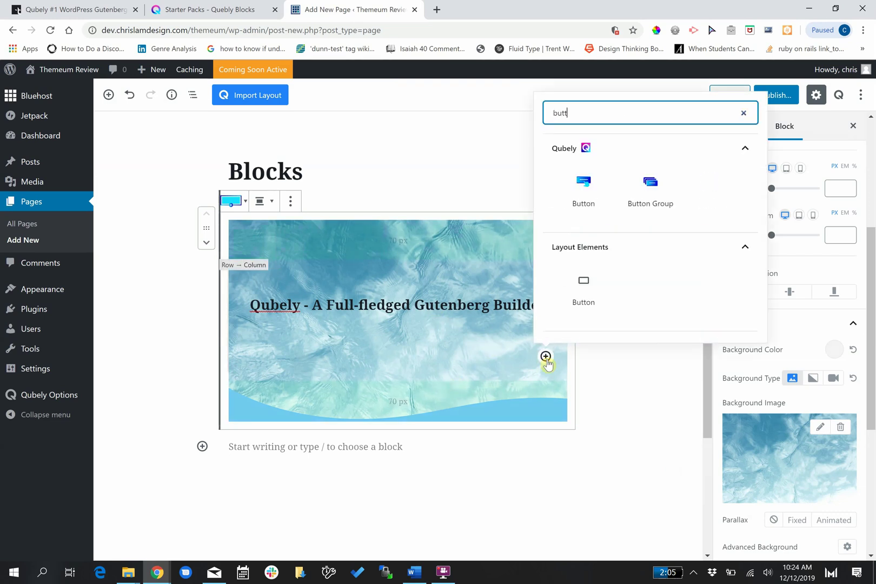
{"action": "left_click", "coordinate": [584, 194]}
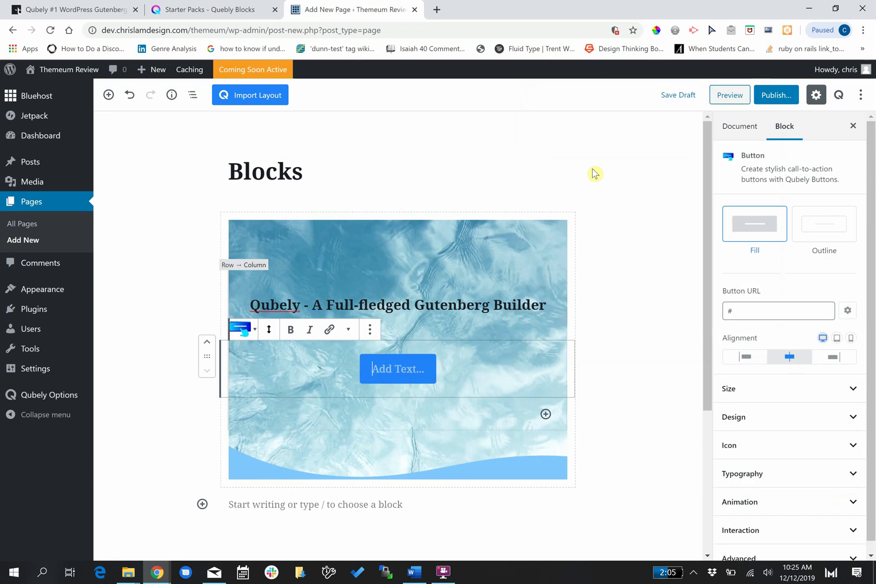
{"action": "left_click", "coordinate": [411, 364]}
{"action": "type", "text": "Buy Me"}
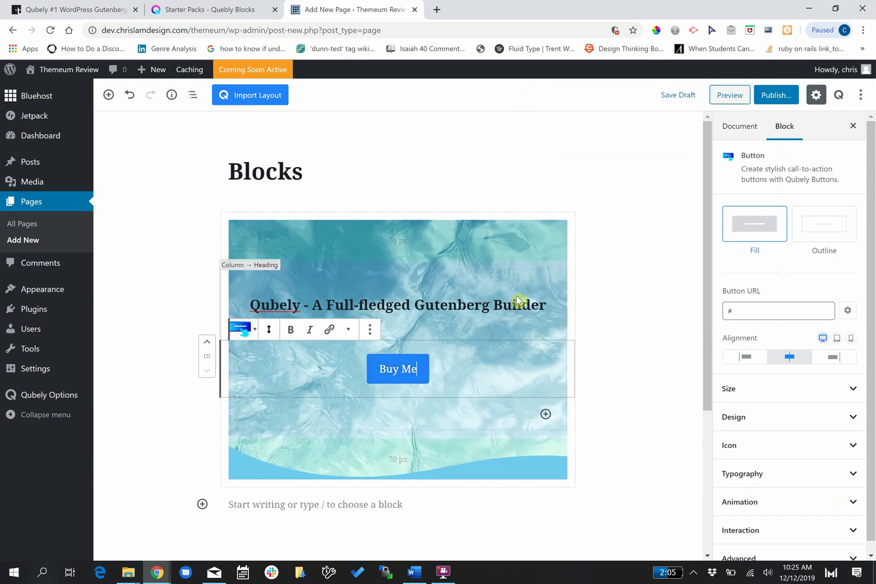
Publish the Blocks page and view the live version in a separate browser tab
{"action": "left_click", "coordinate": [776, 101]}
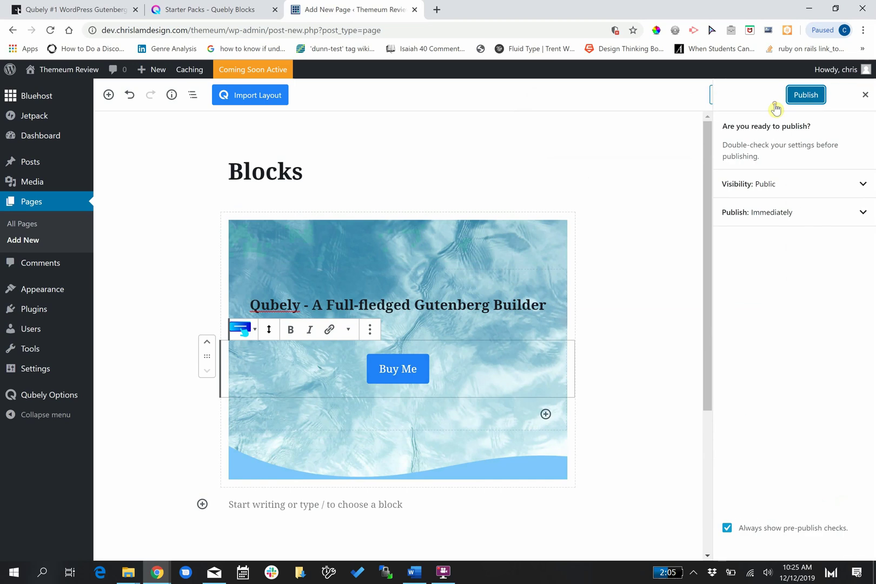
{"action": "left_click", "coordinate": [802, 106]}
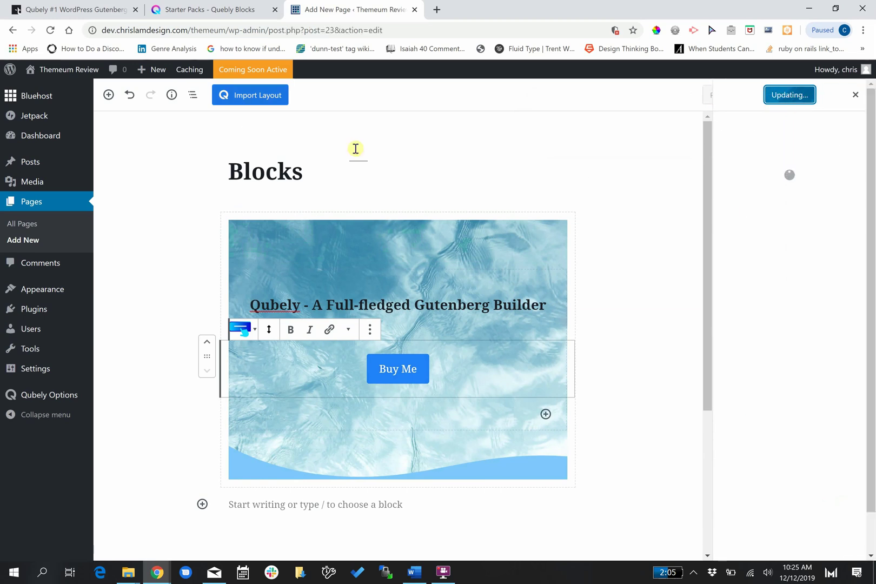
{"action": "left_click", "coordinate": [334, 168]}
{"action": "right_click", "coordinate": [341, 133]}
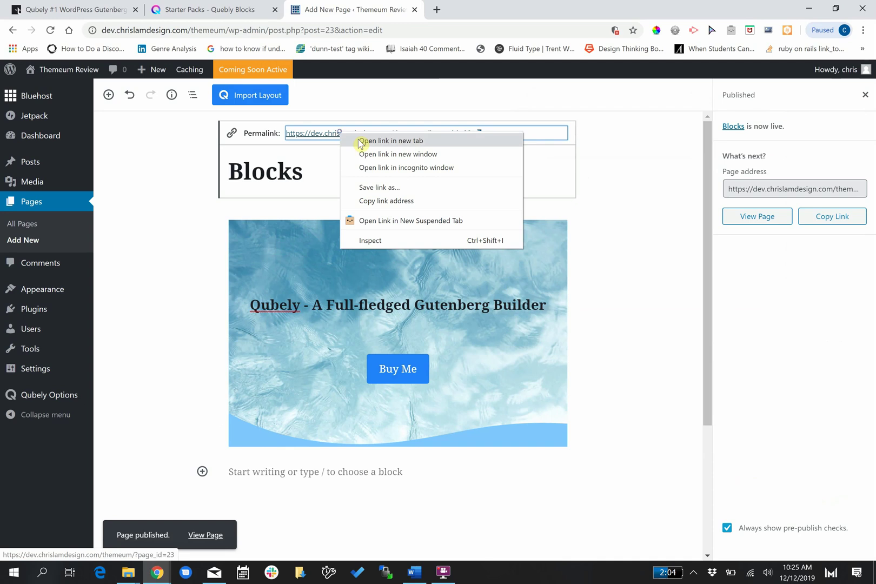
{"action": "left_click", "coordinate": [360, 140]}
{"action": "left_click", "coordinate": [487, 9]}
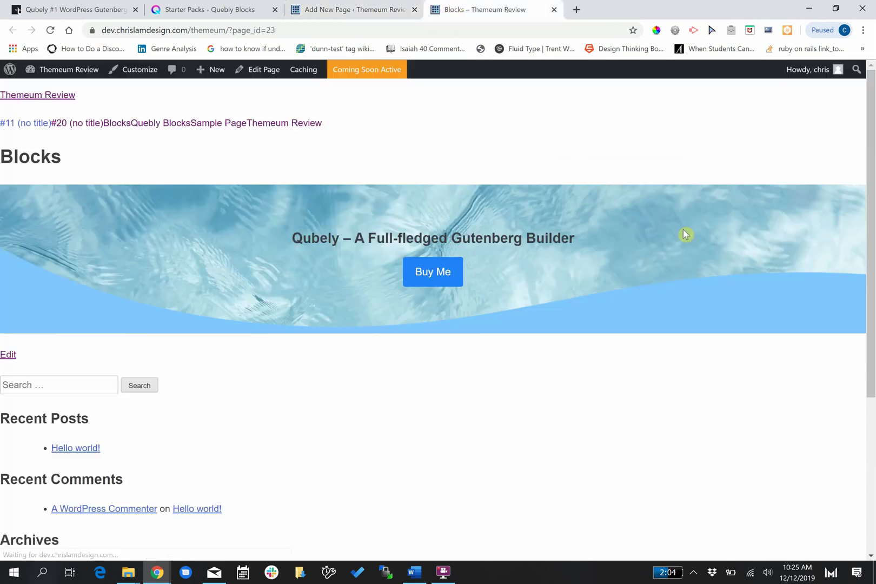
Return to the page editor and set the row's custom minimum height to 600 px
{"action": "left_click", "coordinate": [361, 10]}
{"action": "left_click", "coordinate": [474, 253]}
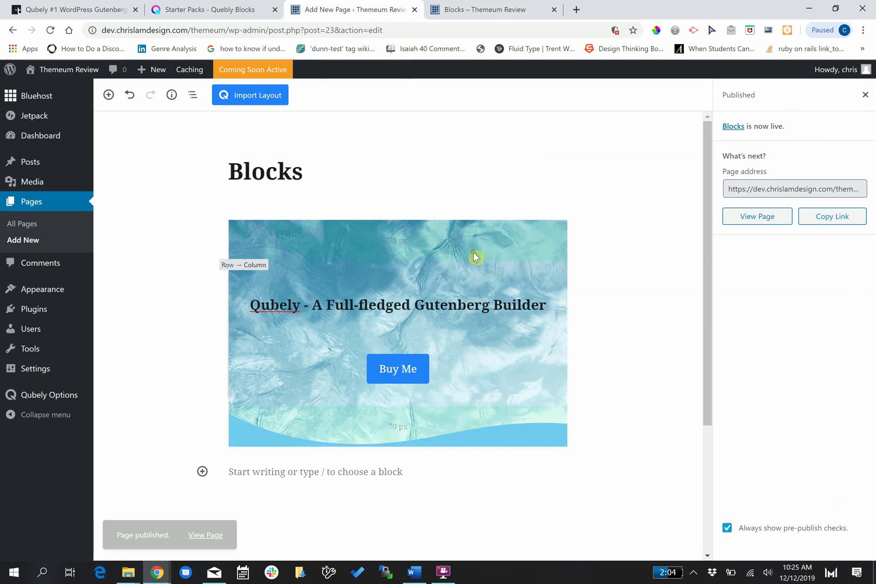
{"action": "left_click", "coordinate": [550, 283]}
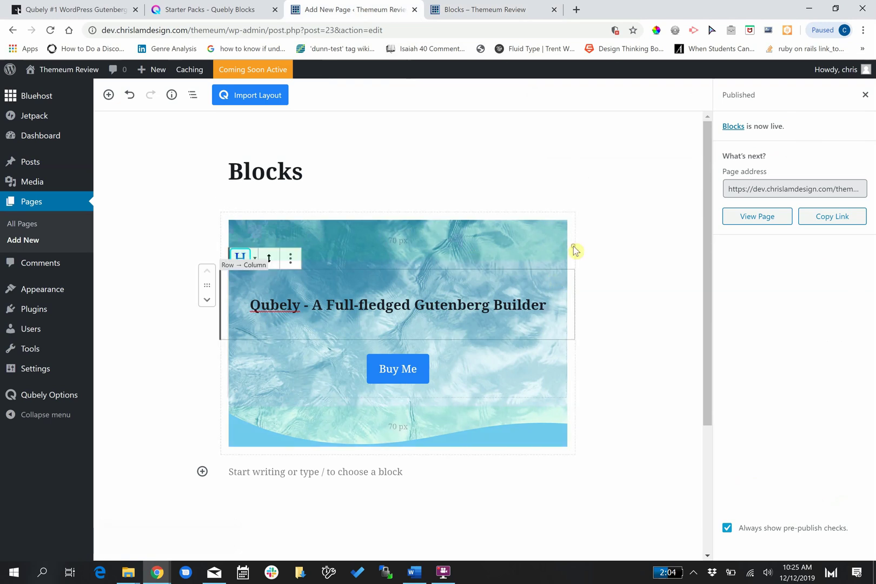
{"action": "left_click", "coordinate": [192, 95]}
{"action": "left_click", "coordinate": [150, 142]}
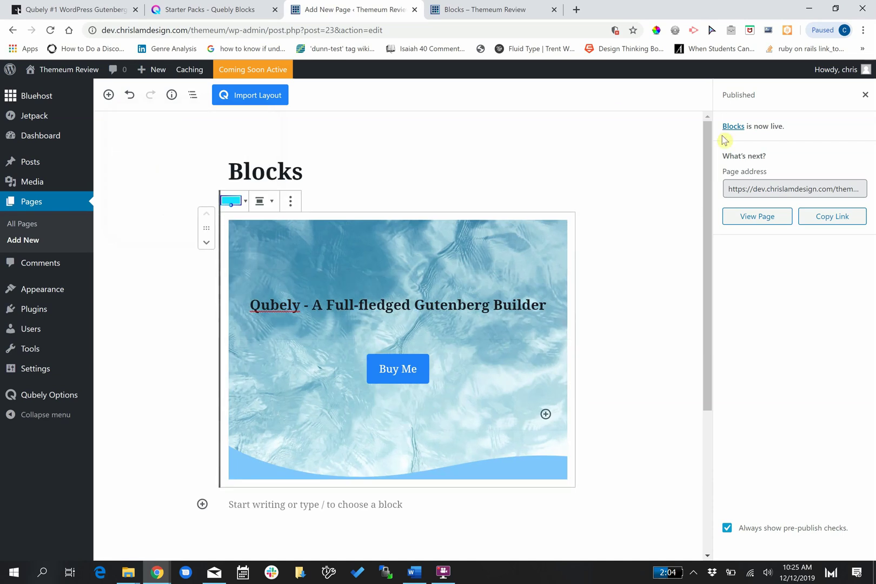
{"action": "left_click", "coordinate": [866, 94]}
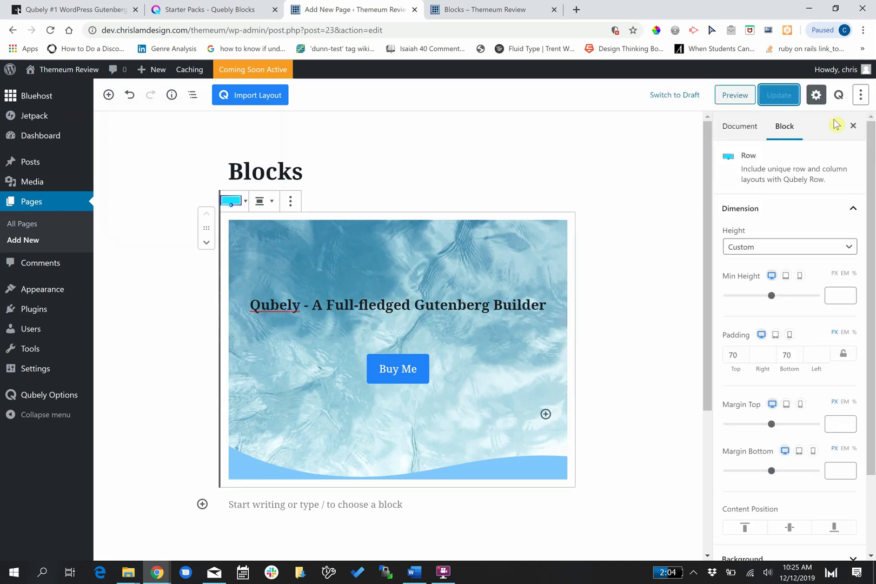
{"action": "left_click", "coordinate": [771, 249]}
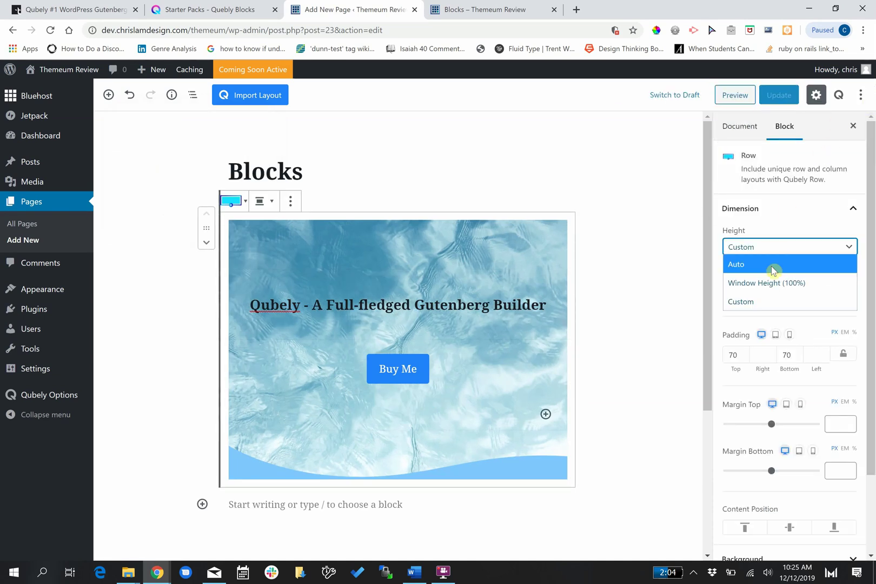
{"action": "left_click", "coordinate": [768, 301]}
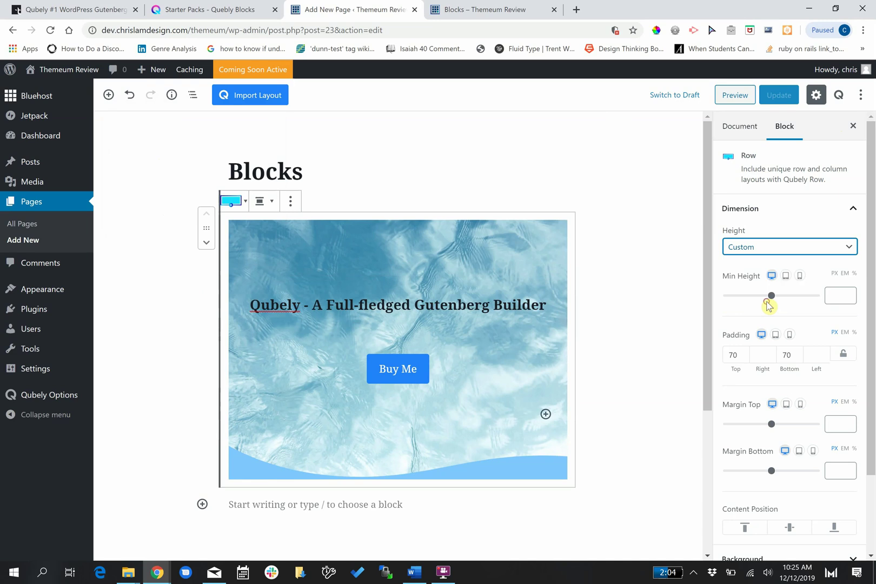
{"action": "left_click", "coordinate": [833, 296]}
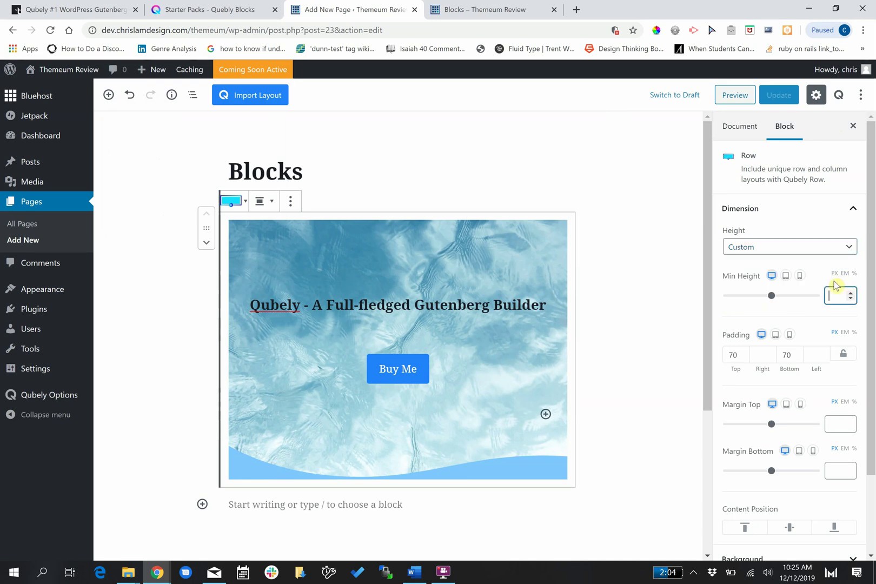
{"action": "type", "text": "600"}
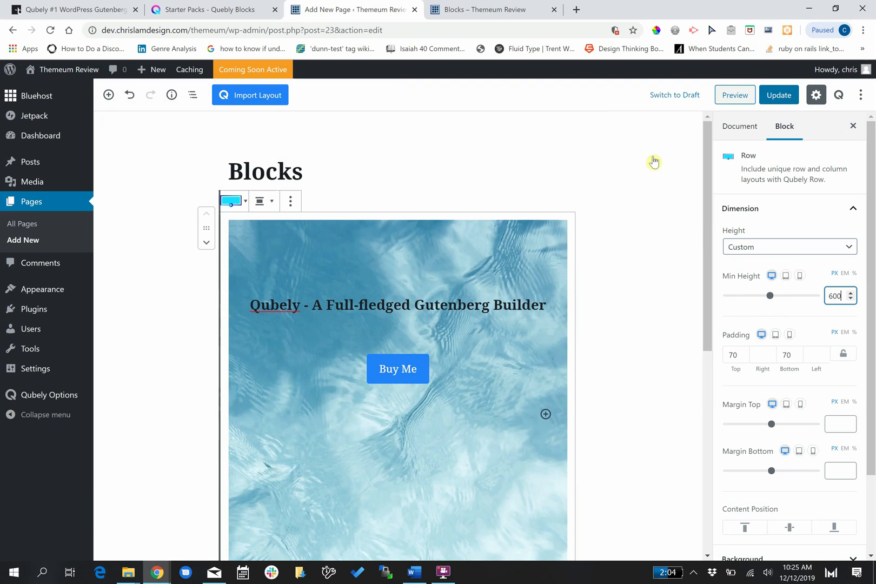
Set the row's content position to vertically centered
{"action": "left_click", "coordinate": [476, 302]}
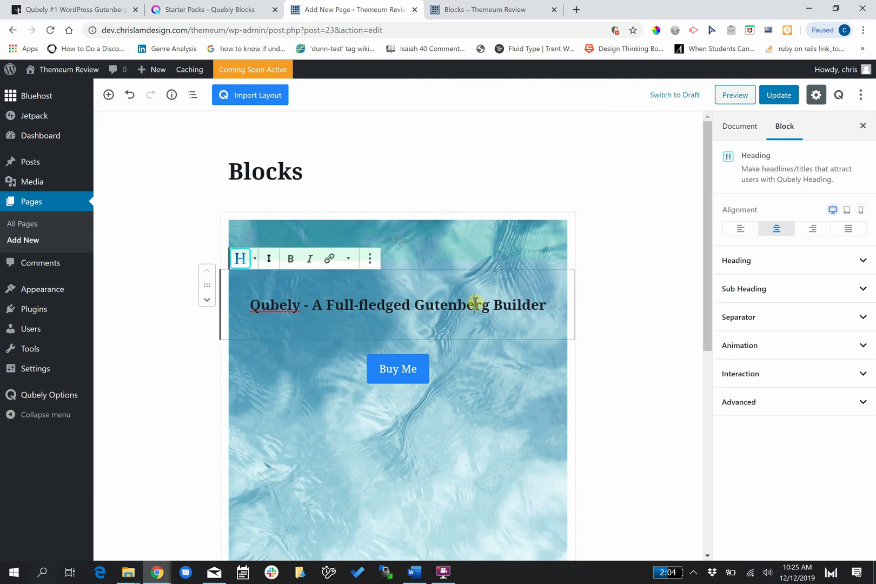
{"action": "left_click", "coordinate": [487, 221]}
{"action": "scroll", "coordinate": [839, 368], "scroll_direction": "down", "scroll_amount": 2}
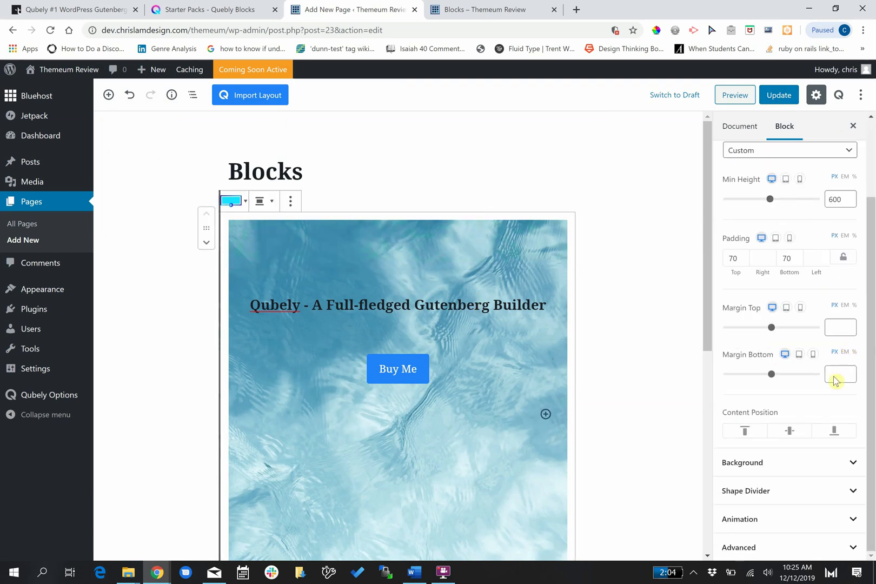
{"action": "left_click", "coordinate": [793, 428]}
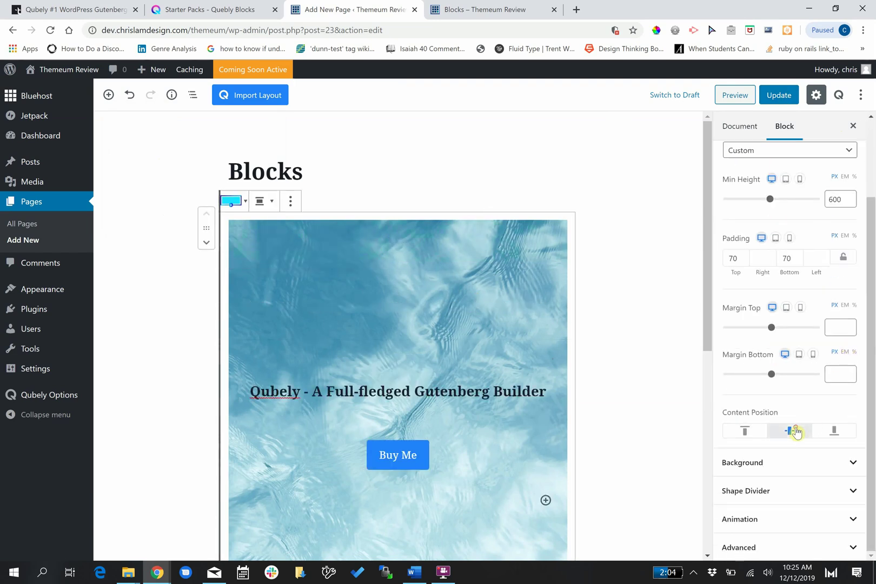
Update the page and reload the live version to inspect the row's height, centered content and wave divider
{"action": "left_click", "coordinate": [786, 98]}
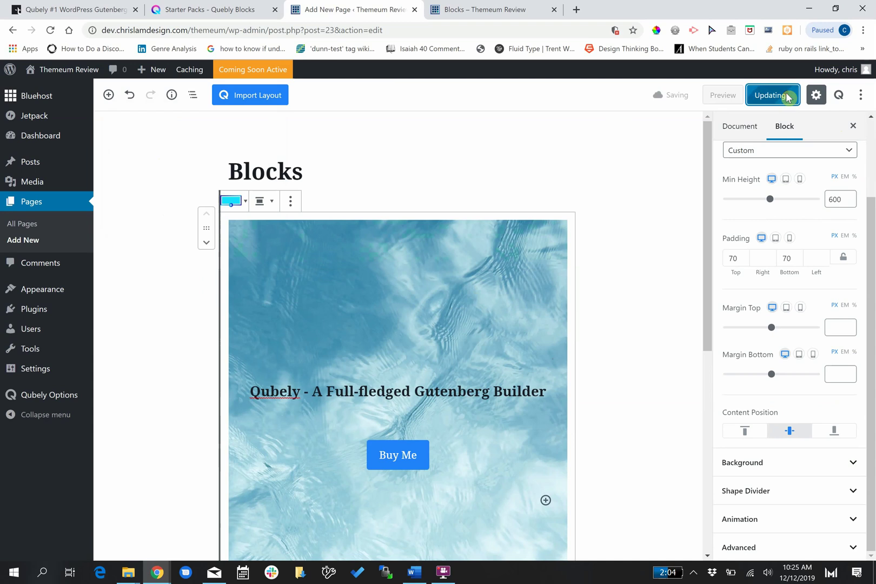
{"action": "left_click", "coordinate": [473, 12]}
{"action": "left_click", "coordinate": [51, 30]}
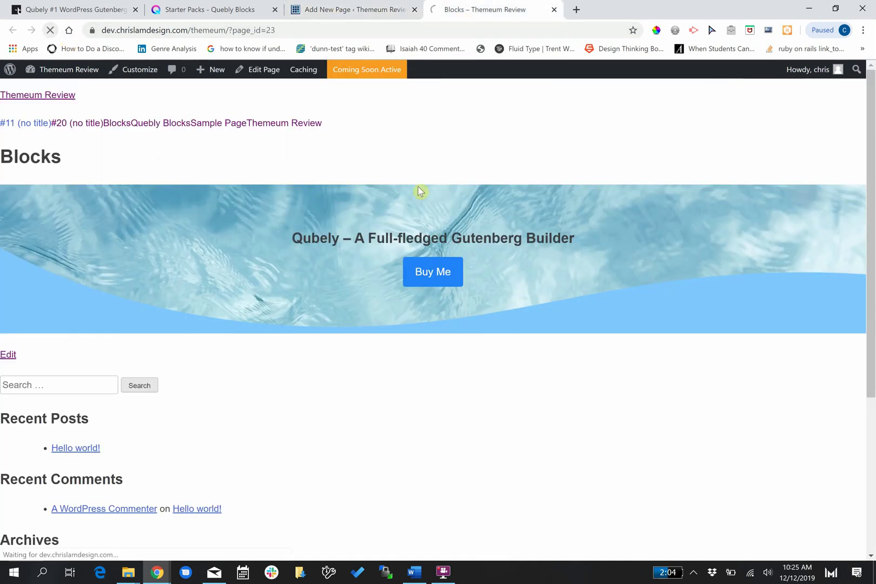
{"action": "scroll", "coordinate": [611, 278], "scroll_direction": "down", "scroll_amount": 2}
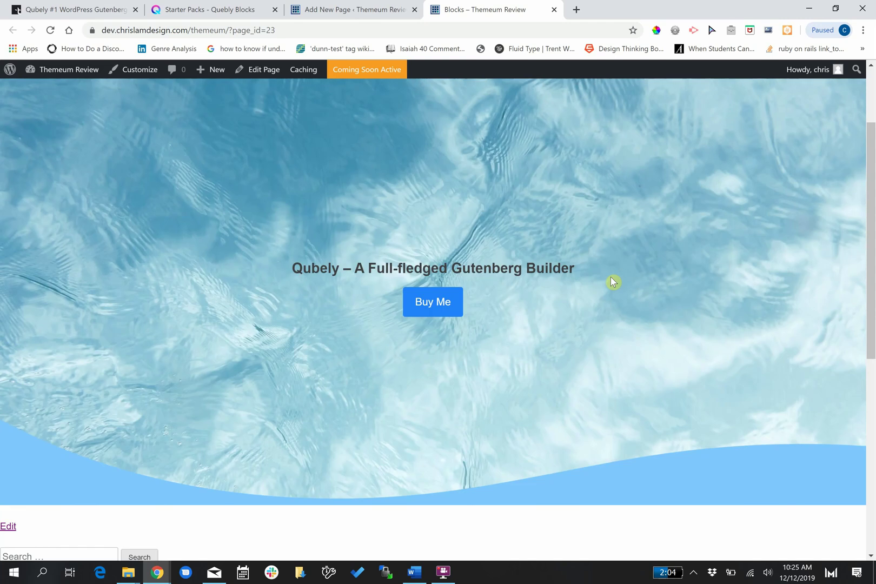
{"action": "scroll", "coordinate": [612, 278], "scroll_direction": "up", "scroll_amount": 2}
{"action": "scroll", "coordinate": [612, 282], "scroll_direction": "down", "scroll_amount": 2}
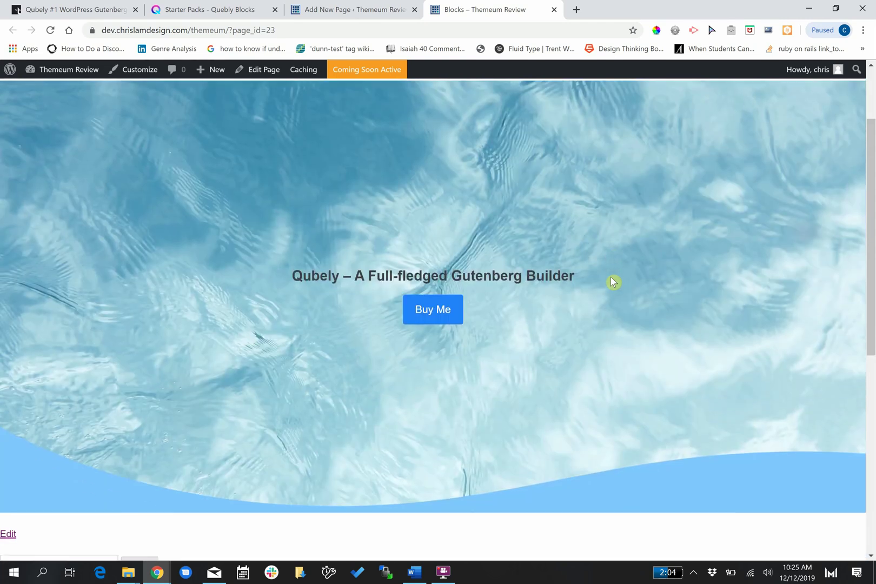
{"action": "scroll", "coordinate": [597, 305], "scroll_direction": "down", "scroll_amount": 4}
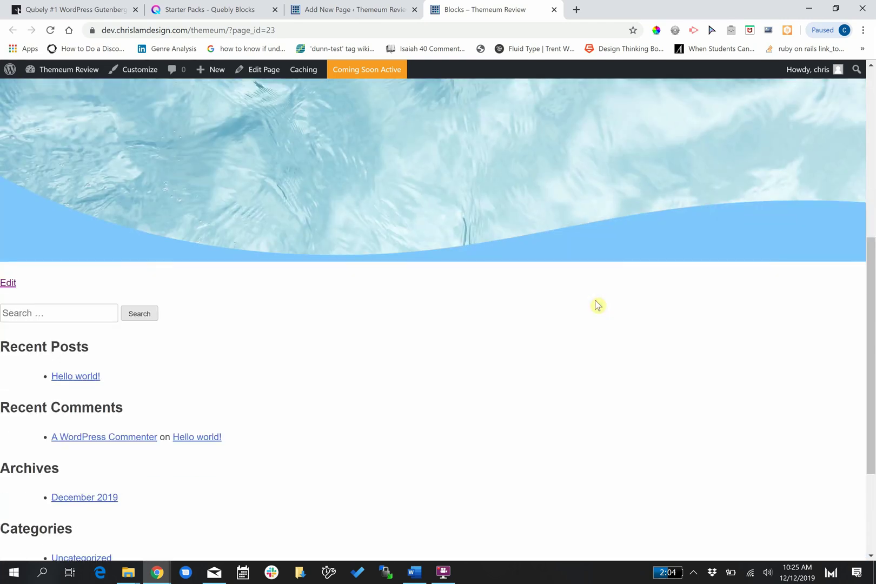
{"action": "scroll", "coordinate": [598, 305], "scroll_direction": "up", "scroll_amount": 6}
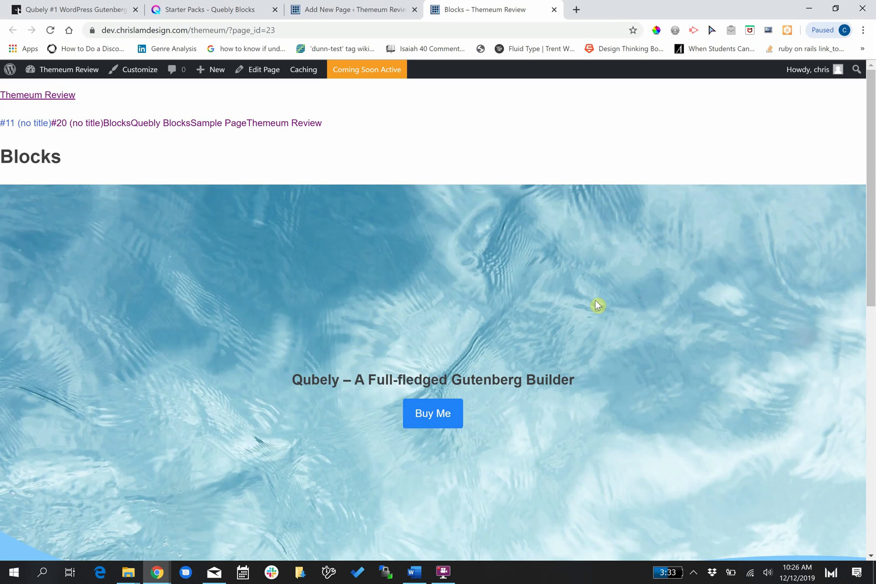
Return to the page editor and set the heading block's text color to light pink #ffe0e0
{"action": "scroll", "coordinate": [597, 306], "scroll_direction": "down", "scroll_amount": 4}
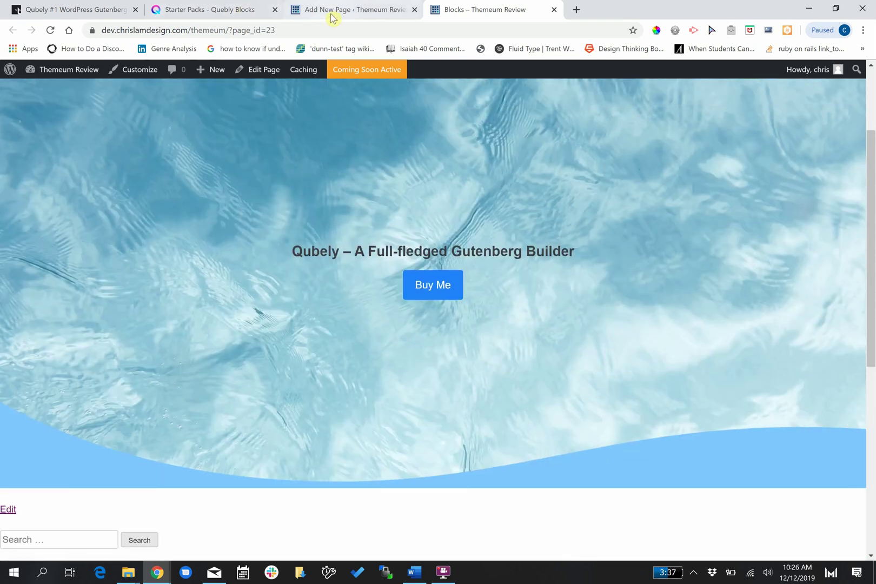
{"action": "left_click", "coordinate": [331, 17]}
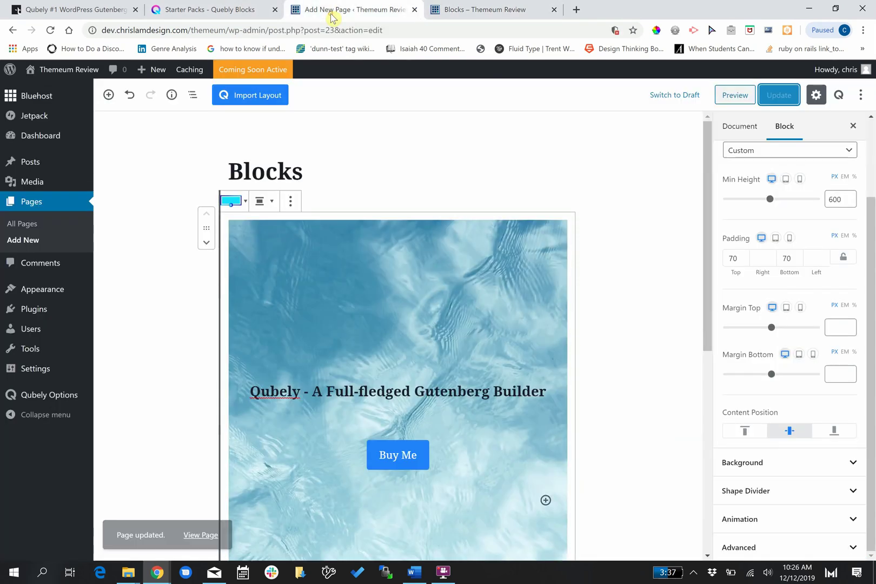
{"action": "left_click", "coordinate": [466, 395]}
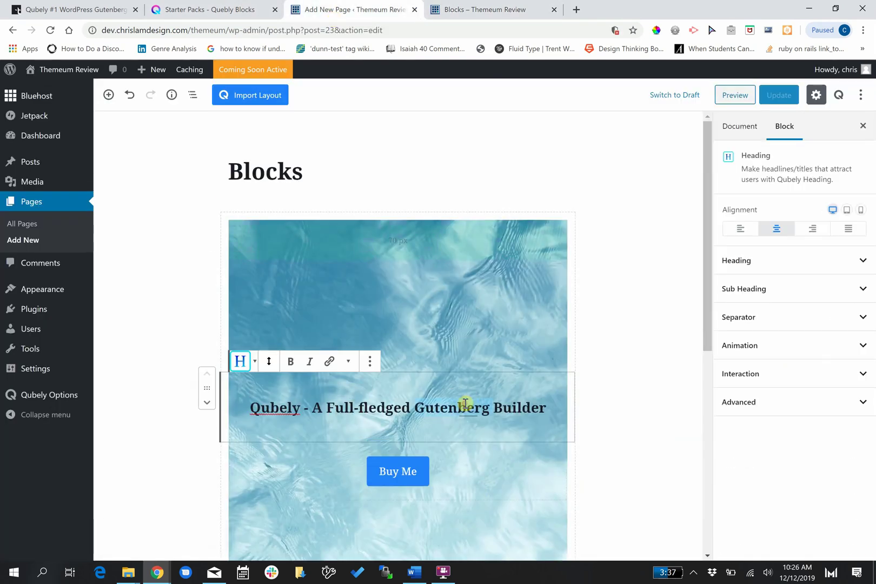
{"action": "triple_click", "coordinate": [465, 403]}
{"action": "left_click", "coordinate": [797, 269]}
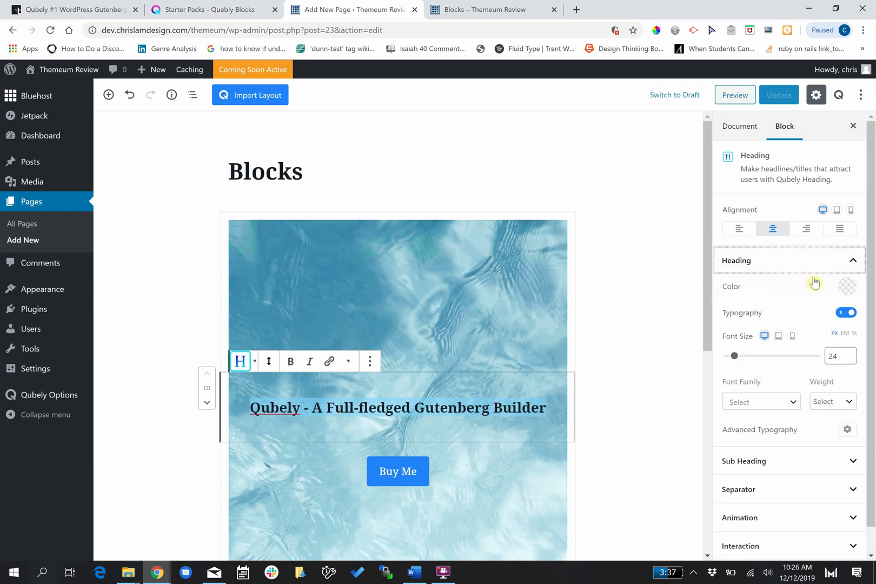
{"action": "left_click", "coordinate": [848, 287]}
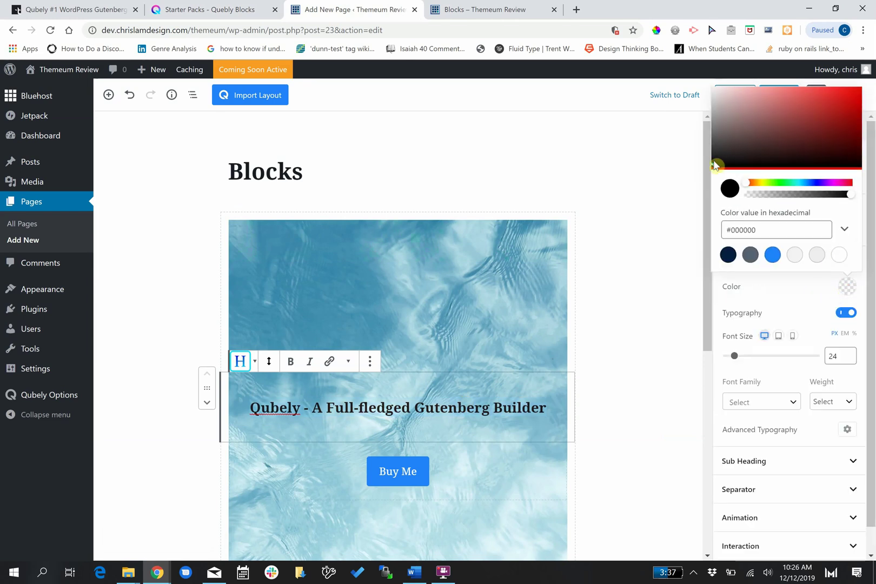
{"action": "left_click_drag", "start_coordinate": [715, 165], "coordinate": [717, 89]}
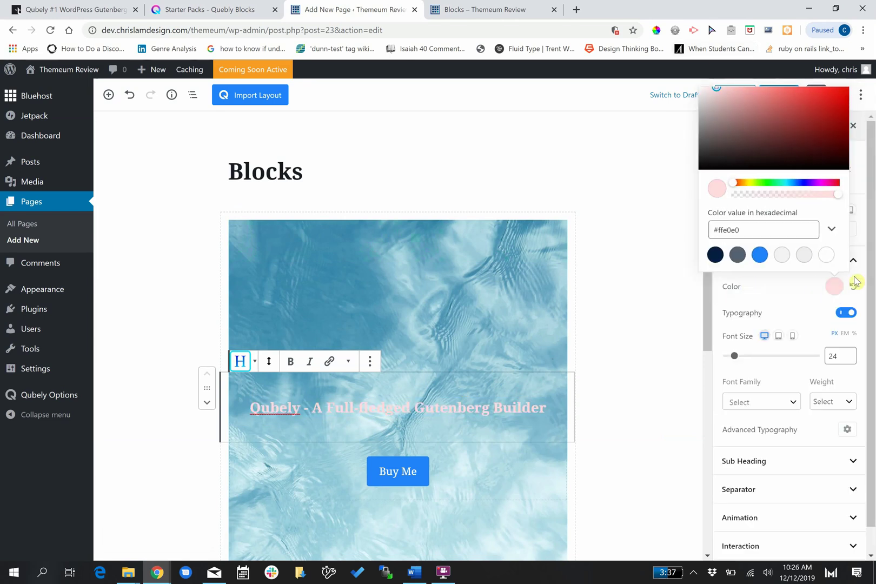
{"action": "left_click", "coordinate": [784, 385]}
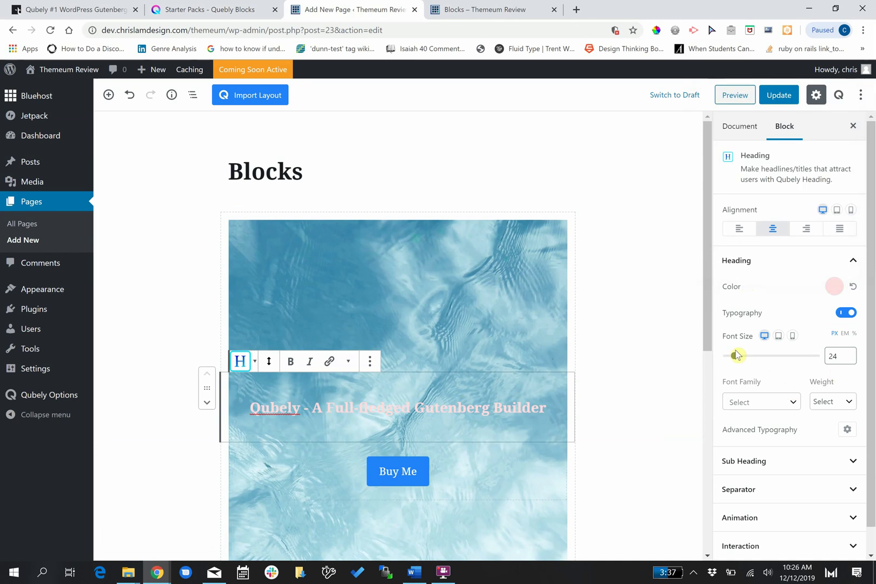
Set the heading's font size to 57 px and its font family to Karla
{"action": "left_click_drag", "start_coordinate": [737, 356], "coordinate": [750, 356]}
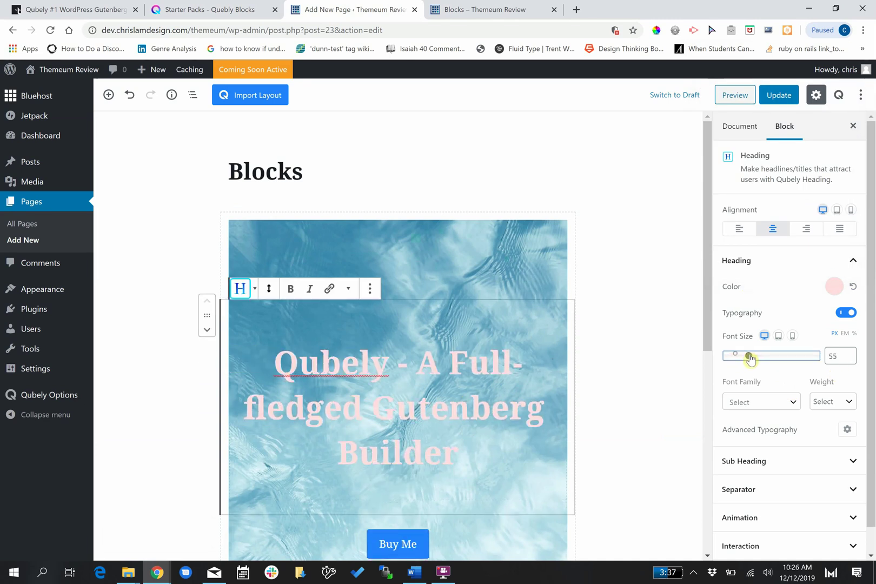
{"action": "left_click", "coordinate": [755, 404]}
{"action": "scroll", "coordinate": [772, 445], "scroll_direction": "down", "scroll_amount": 2}
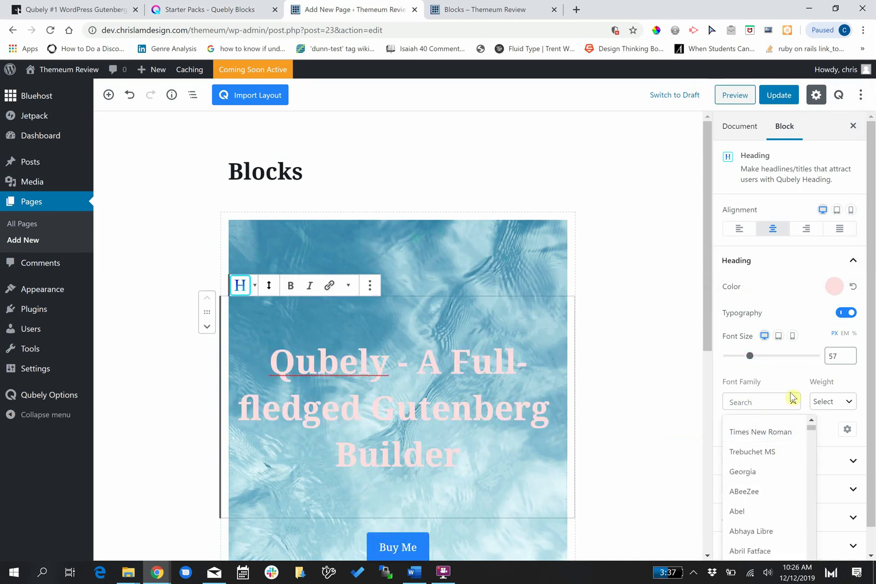
{"action": "scroll", "coordinate": [776, 428], "scroll_direction": "down", "scroll_amount": 1}
{"action": "scroll", "coordinate": [756, 514], "scroll_direction": "down", "scroll_amount": 6}
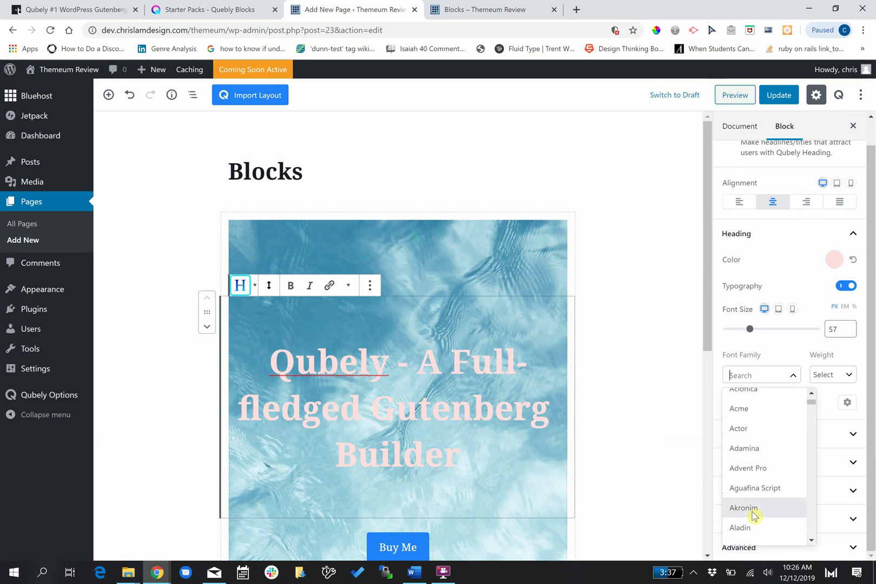
{"action": "scroll", "coordinate": [755, 514], "scroll_direction": "down", "scroll_amount": 2}
{"action": "left_click_drag", "start_coordinate": [812, 407], "coordinate": [796, 463]}
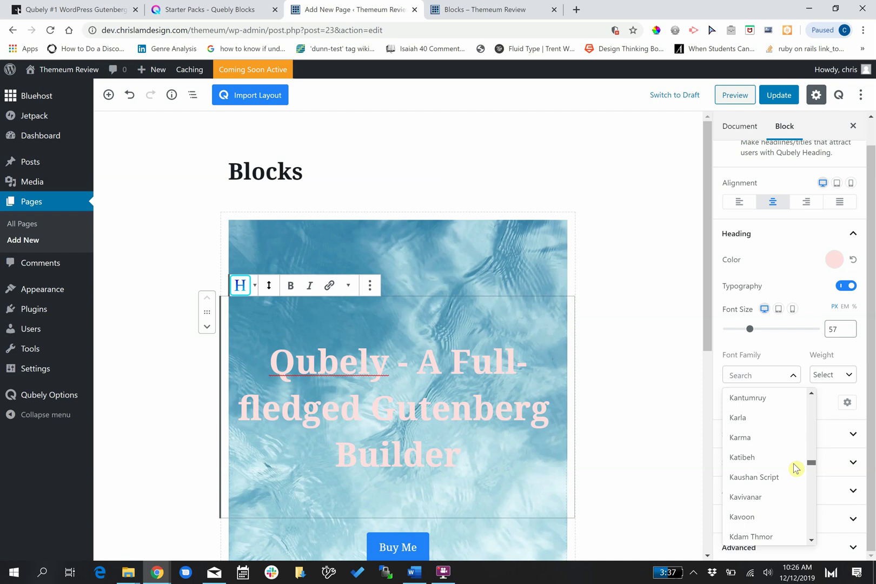
{"action": "left_click", "coordinate": [781, 419]}
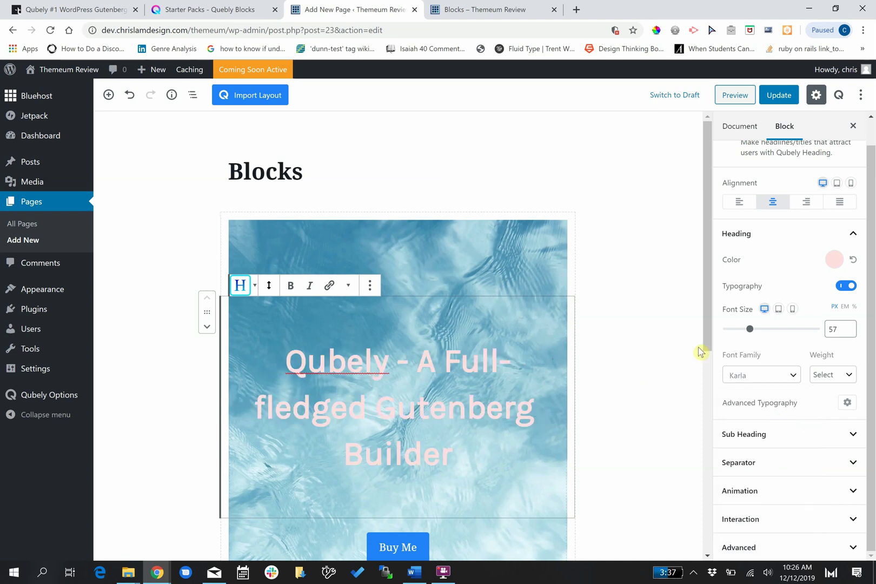
Update the page and reload the live version to inspect the restyled heading
{"action": "scroll", "coordinate": [698, 348], "scroll_direction": "down", "scroll_amount": 3}
{"action": "left_click", "coordinate": [779, 95]}
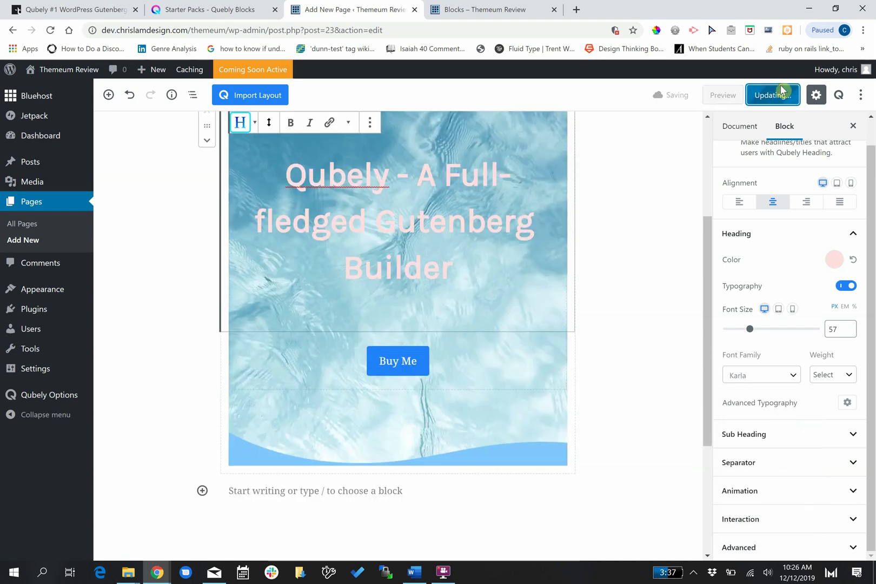
{"action": "left_click", "coordinate": [476, 9]}
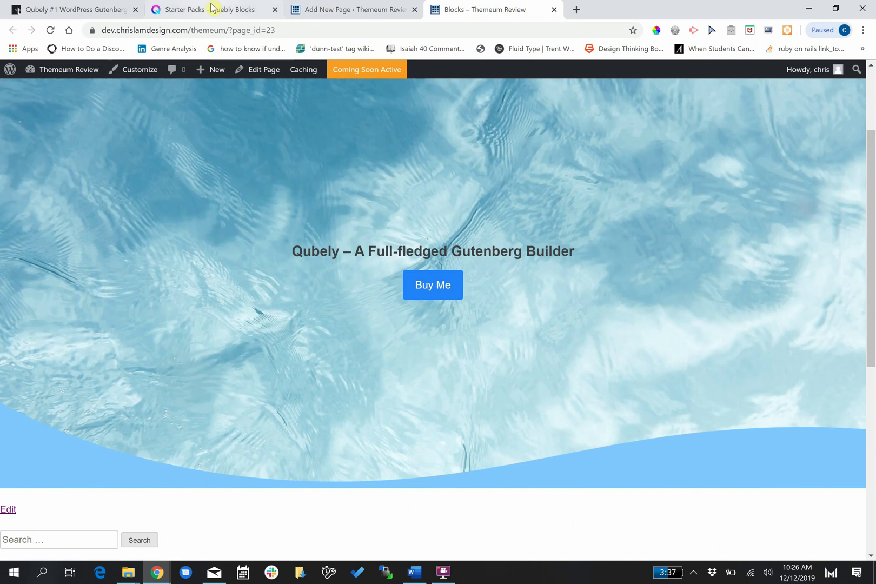
{"action": "left_click", "coordinate": [50, 30]}
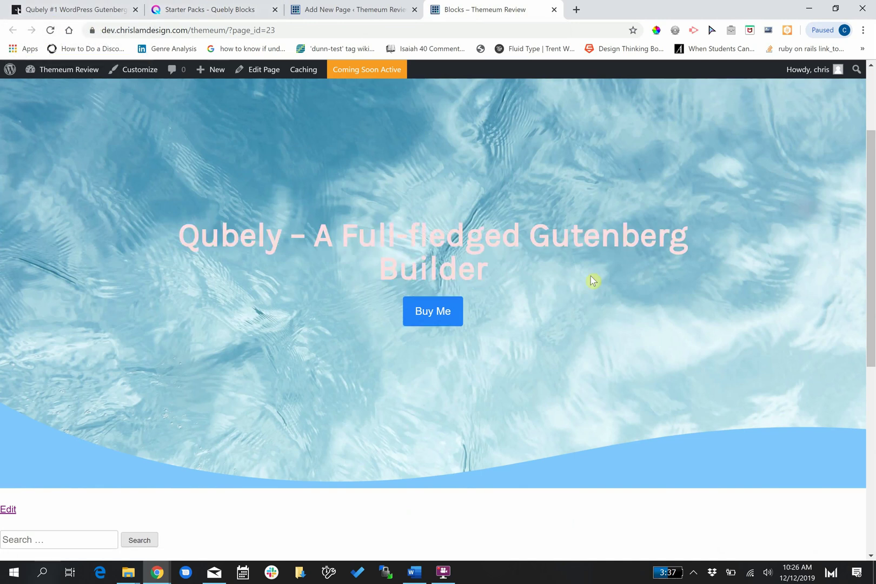
{"action": "scroll", "coordinate": [591, 281], "scroll_direction": "up", "scroll_amount": 2}
{"action": "scroll", "coordinate": [591, 280], "scroll_direction": "down", "scroll_amount": 3}
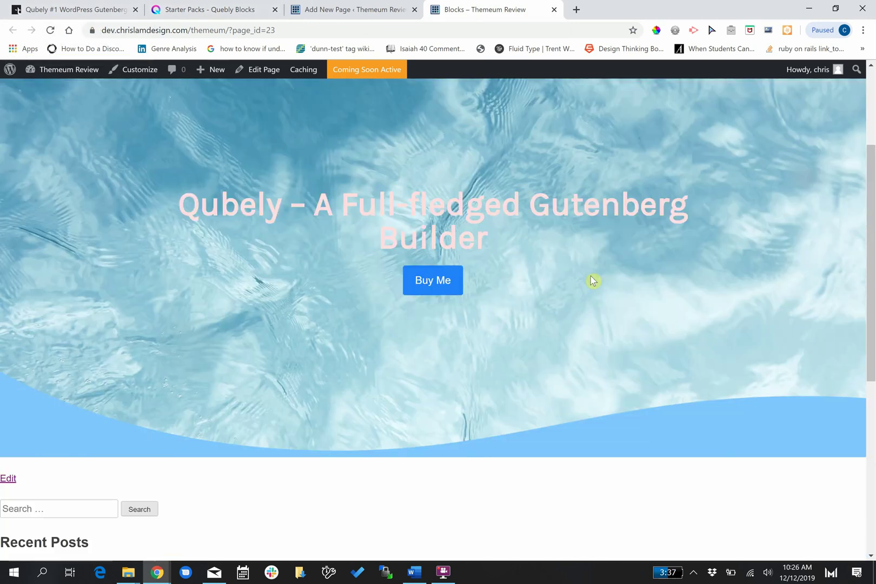
{"action": "scroll", "coordinate": [593, 281], "scroll_direction": "up", "scroll_amount": 3}
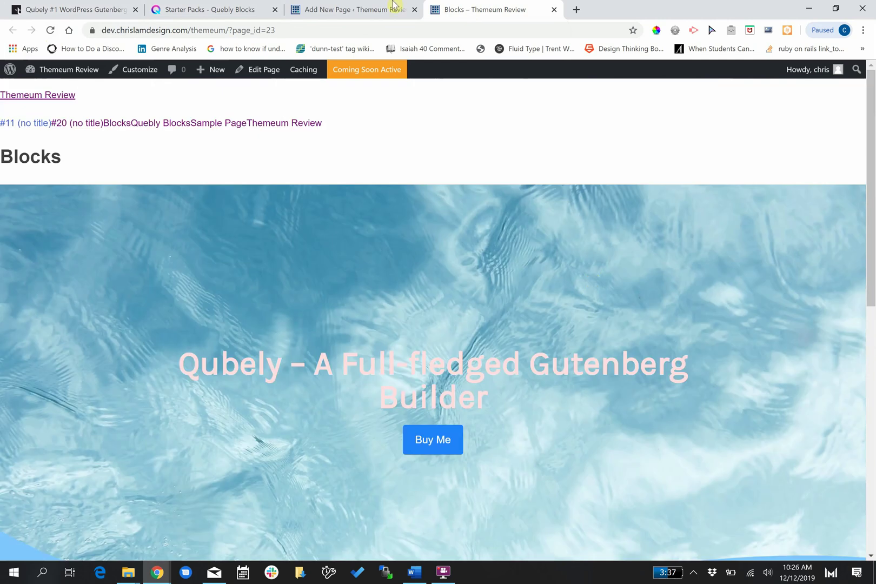
Return to the page editor and add a Qubely Row with three equal columns below the hero row
{"action": "left_click", "coordinate": [358, 10]}
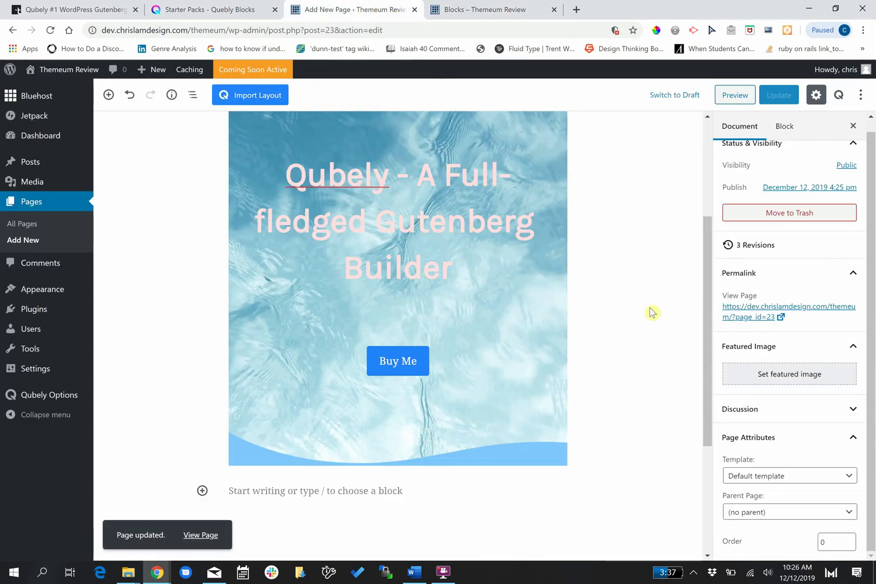
{"action": "scroll", "coordinate": [652, 313], "scroll_direction": "down", "scroll_amount": 3}
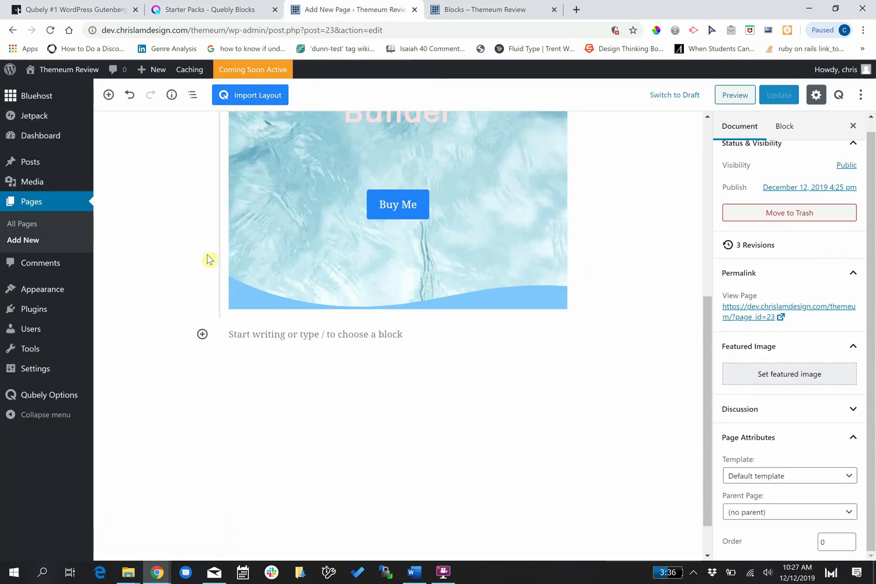
{"action": "left_click", "coordinate": [203, 334]}
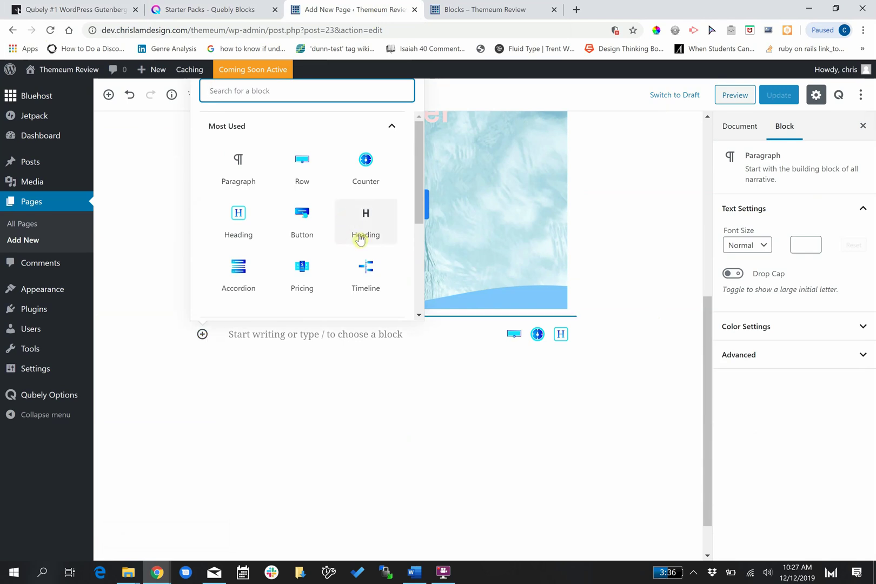
{"action": "left_click", "coordinate": [304, 172]}
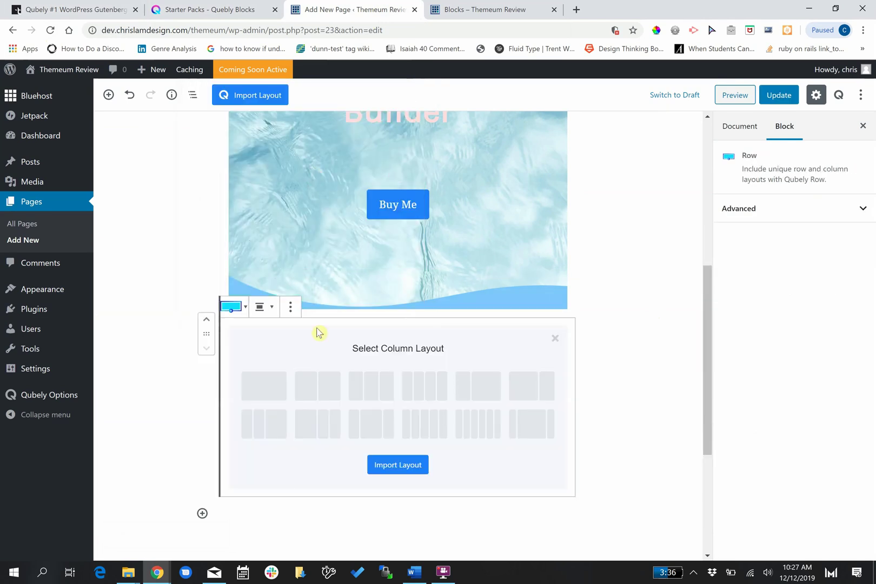
{"action": "left_click", "coordinate": [368, 397]}
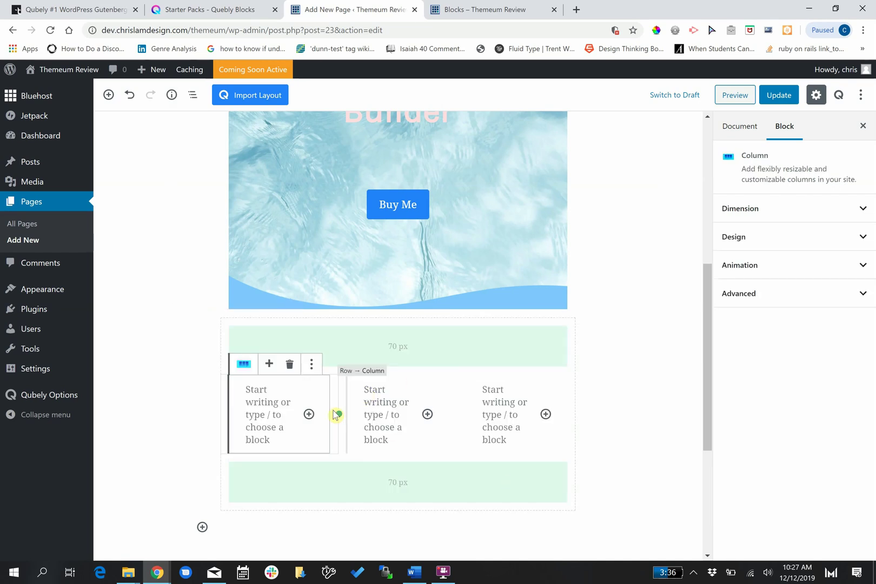
Insert a Qubely Pricing block into each of the new row's three columns
{"action": "left_click", "coordinate": [309, 414]}
{"action": "scroll", "coordinate": [409, 243], "scroll_direction": "down", "scroll_amount": 3}
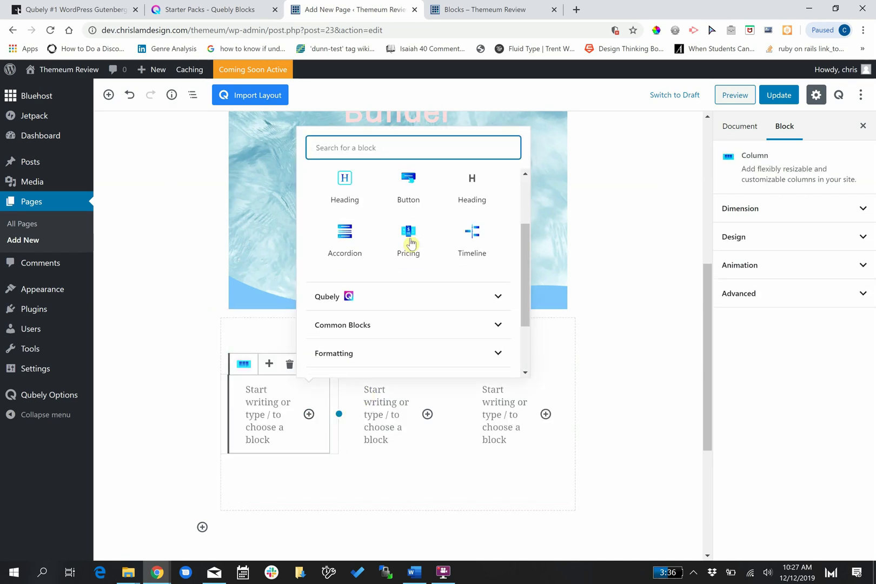
{"action": "scroll", "coordinate": [412, 240], "scroll_direction": "up", "scroll_amount": 1}
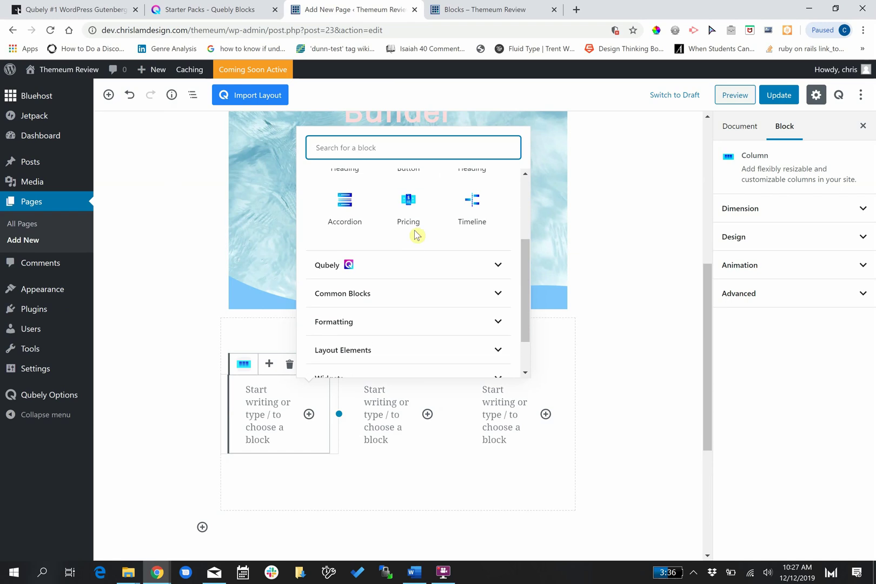
{"action": "left_click", "coordinate": [417, 211]}
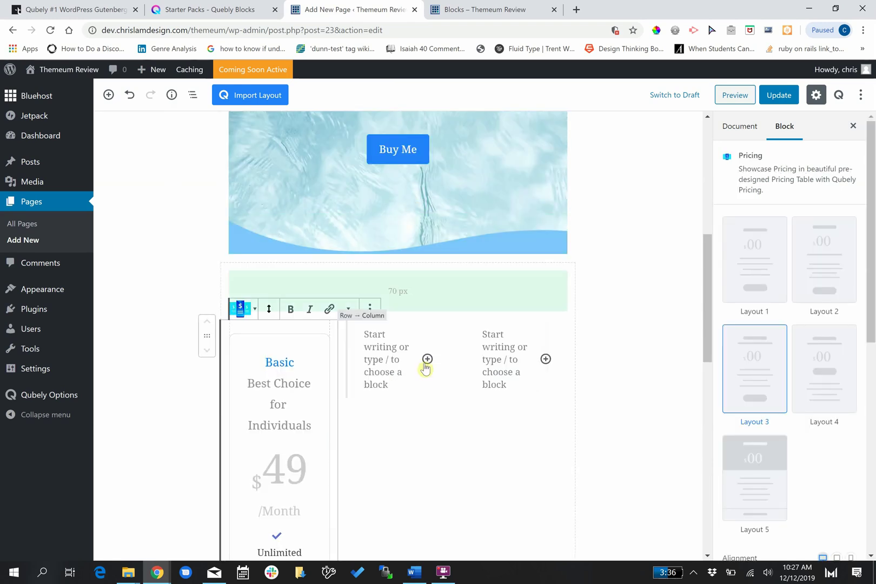
{"action": "left_click", "coordinate": [427, 359]}
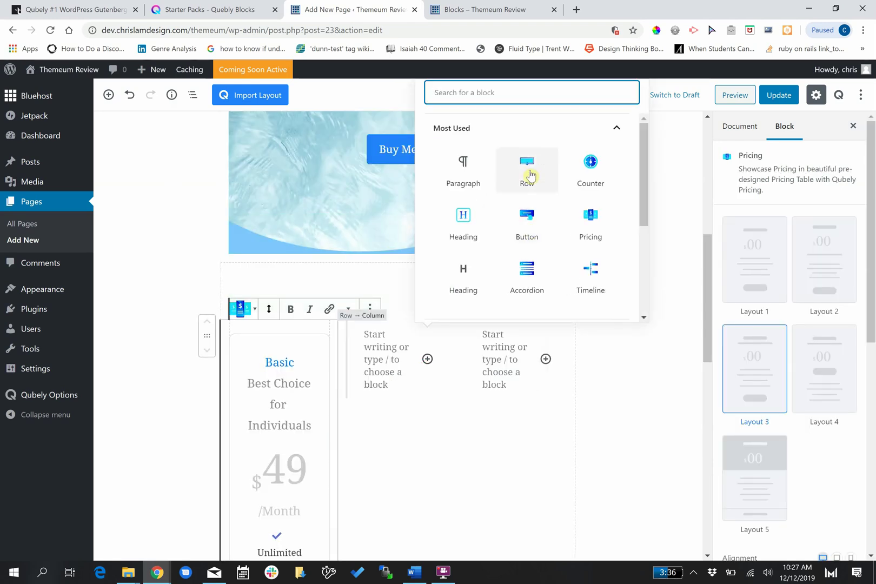
{"action": "left_click", "coordinate": [591, 216]}
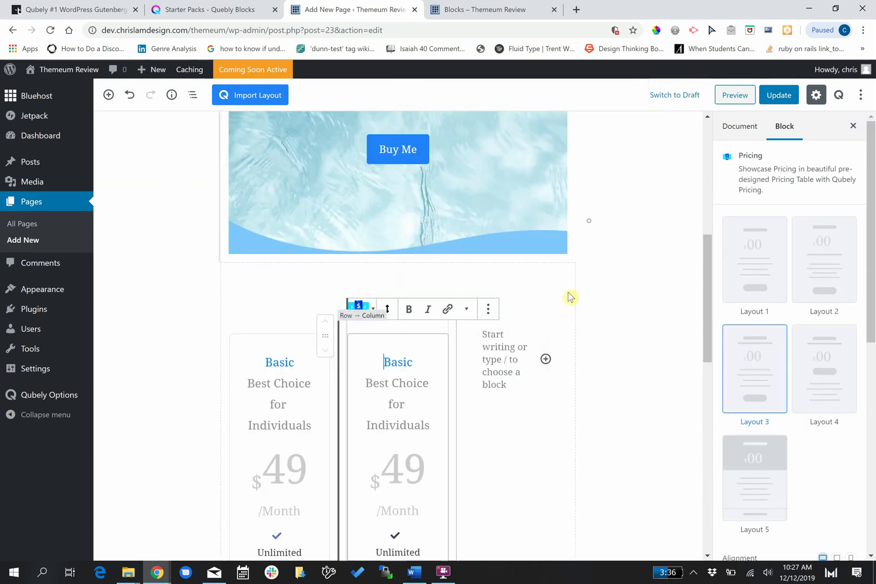
{"action": "left_click", "coordinate": [546, 360]}
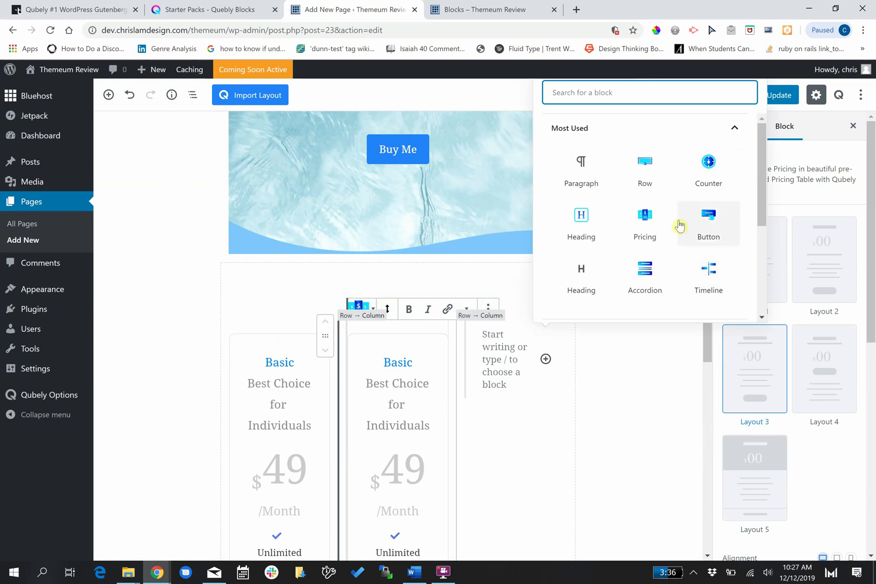
{"action": "left_click", "coordinate": [654, 228]}
{"action": "scroll", "coordinate": [626, 367], "scroll_direction": "down", "scroll_amount": 2}
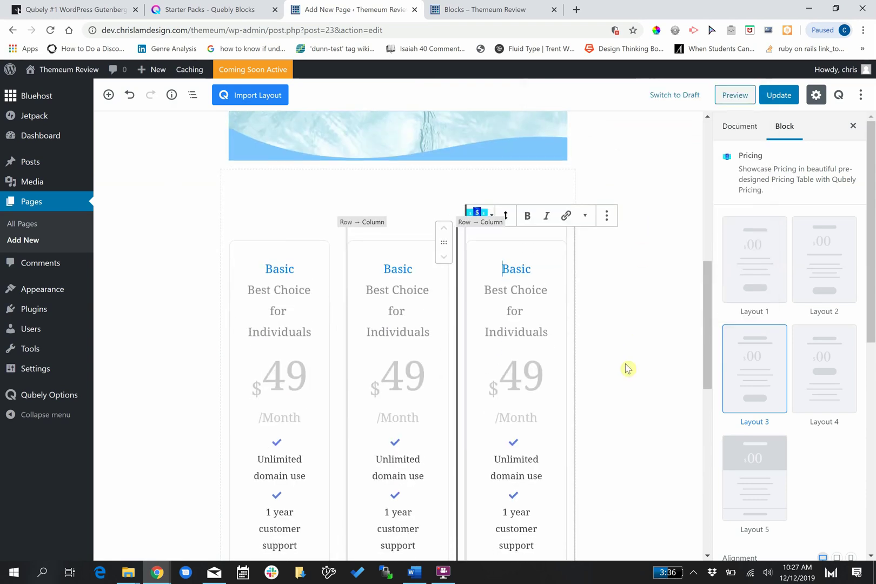
{"action": "scroll", "coordinate": [626, 368], "scroll_direction": "down", "scroll_amount": 2}
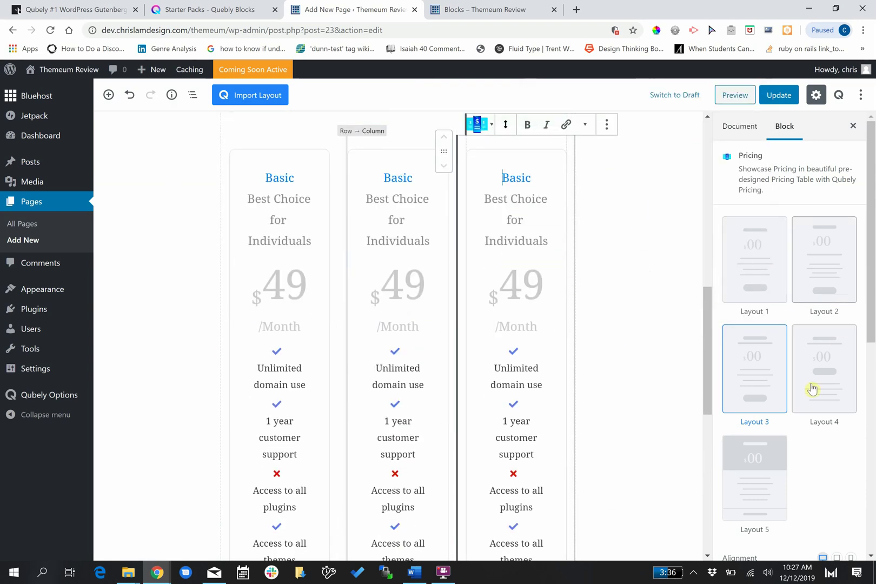
Update the page and reload the live version to inspect the three pricing tables below the hero row
{"action": "left_click", "coordinate": [778, 103]}
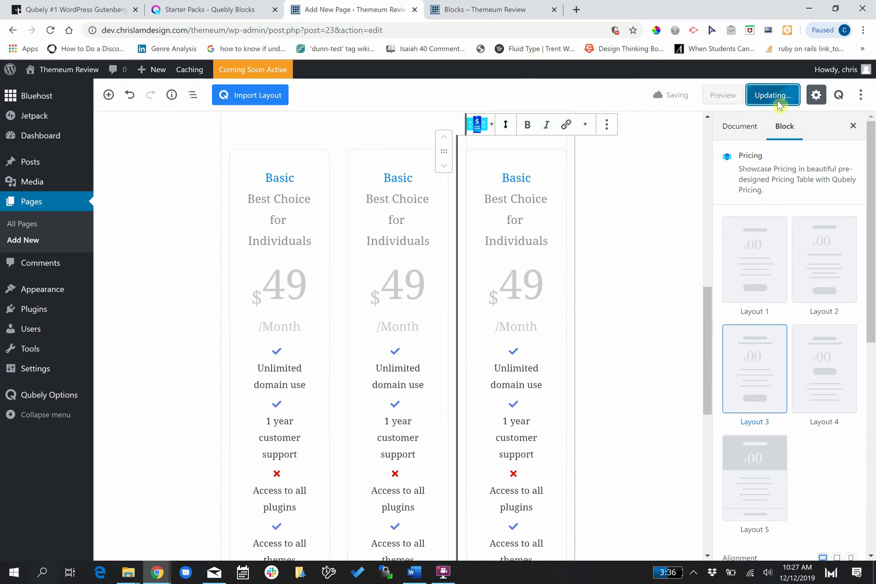
{"action": "left_click", "coordinate": [449, 8]}
{"action": "left_click", "coordinate": [49, 29]}
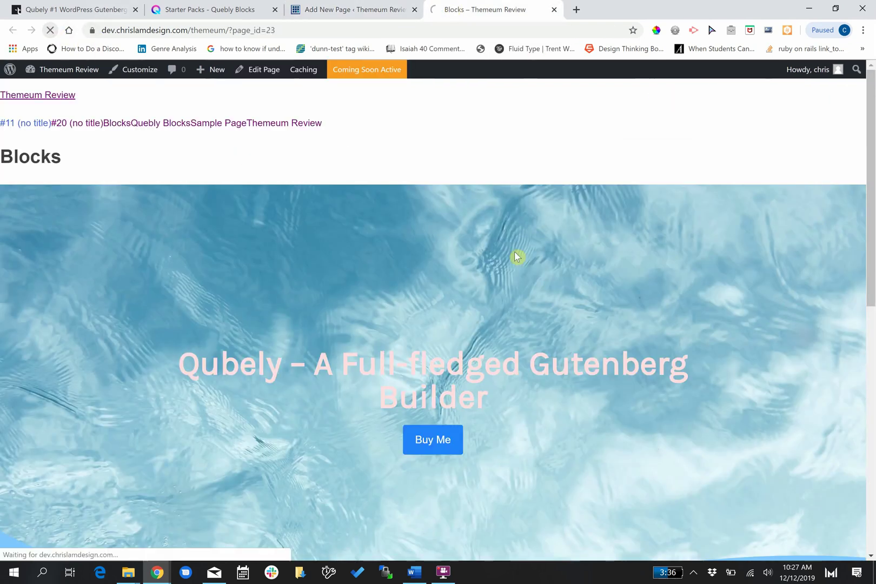
{"action": "scroll", "coordinate": [515, 256], "scroll_direction": "down", "scroll_amount": 8}
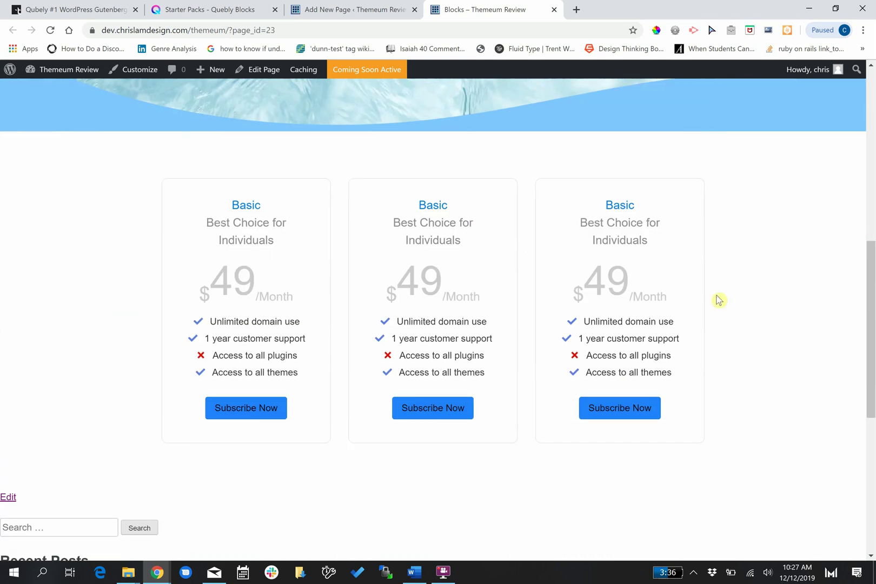
{"action": "scroll", "coordinate": [752, 314], "scroll_direction": "up", "scroll_amount": 1}
{"action": "scroll", "coordinate": [756, 316], "scroll_direction": "up", "scroll_amount": 2}
{"action": "scroll", "coordinate": [756, 316], "scroll_direction": "down", "scroll_amount": 2}
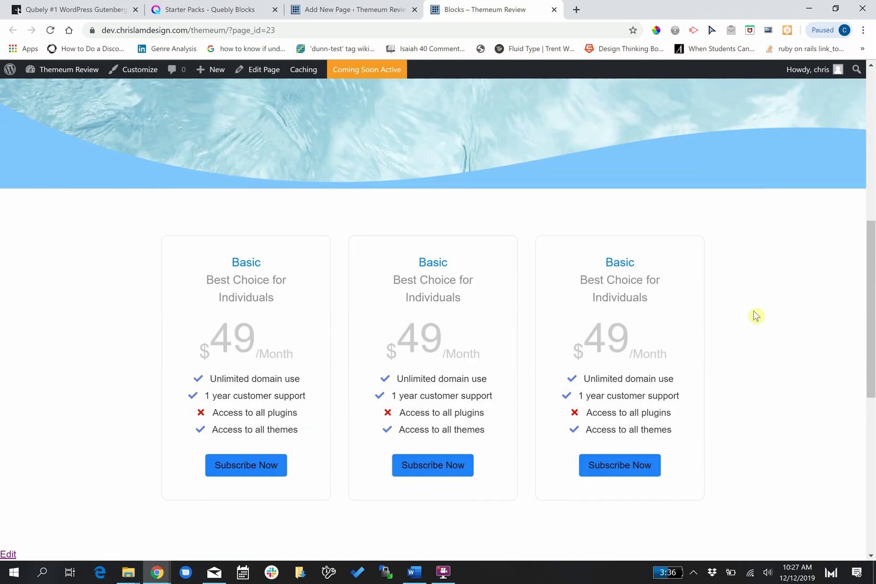
{"action": "scroll", "coordinate": [756, 316], "scroll_direction": "down", "scroll_amount": 3}
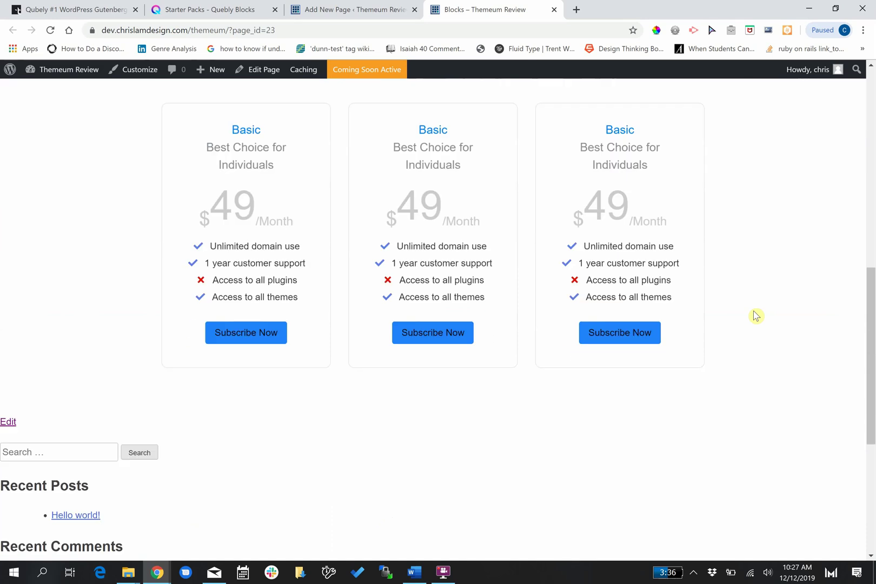
Examine the hero row and the three pricing tables on the live Blocks page
{"action": "scroll", "coordinate": [755, 316], "scroll_direction": "up", "scroll_amount": 10}
{"action": "scroll", "coordinate": [756, 316], "scroll_direction": "down", "scroll_amount": 5}
{"action": "scroll", "coordinate": [756, 316], "scroll_direction": "down", "scroll_amount": 1}
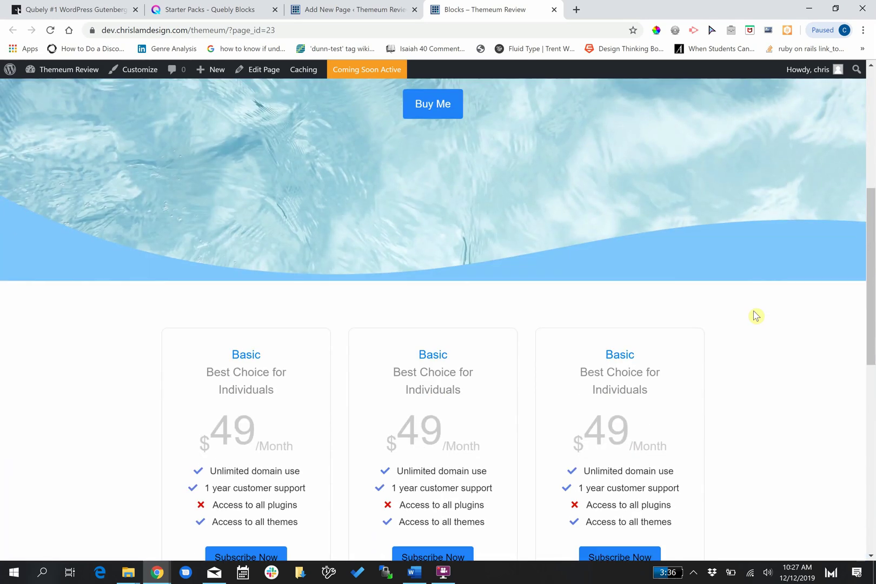
{"action": "scroll", "coordinate": [756, 316], "scroll_direction": "down", "scroll_amount": 2}
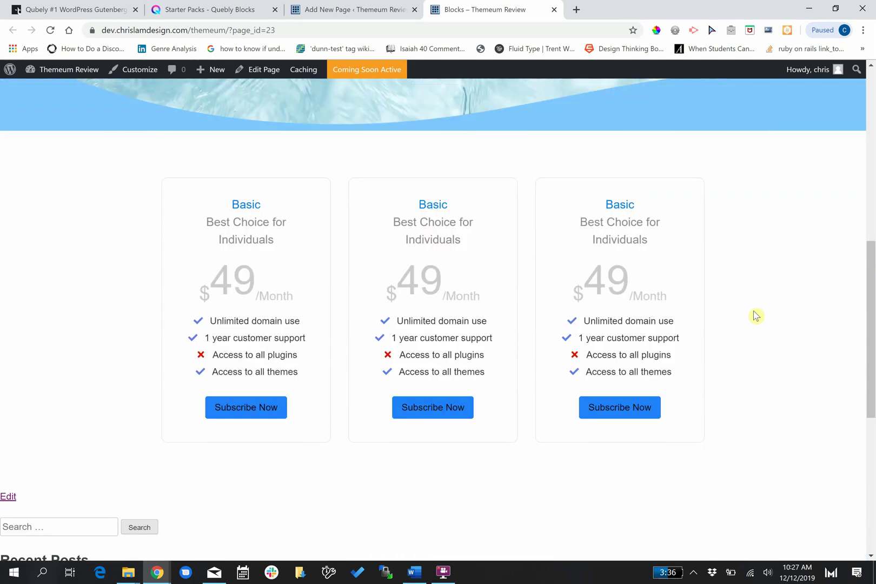
{"action": "scroll", "coordinate": [756, 316], "scroll_direction": "down", "scroll_amount": 3}
{"action": "scroll", "coordinate": [756, 316], "scroll_direction": "up", "scroll_amount": 4}
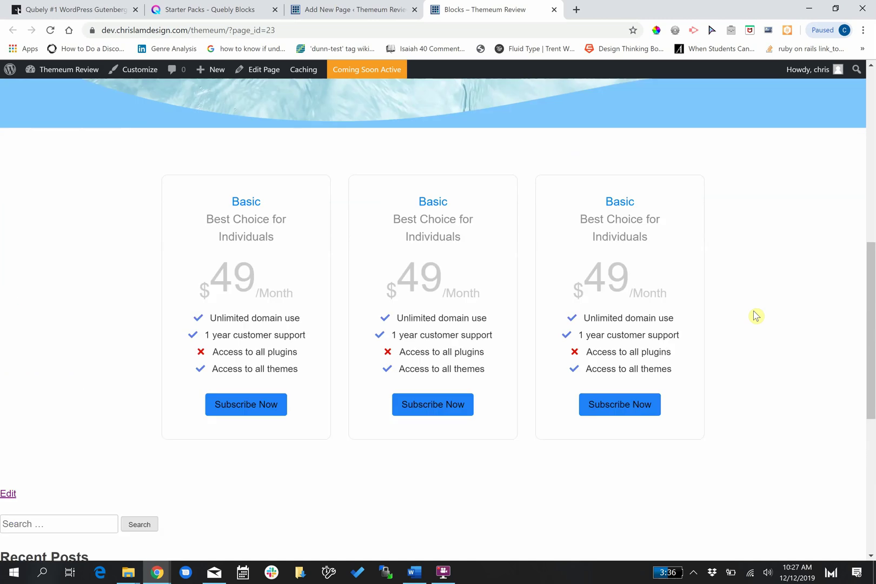
{"action": "scroll", "coordinate": [756, 316], "scroll_direction": "up", "scroll_amount": 5}
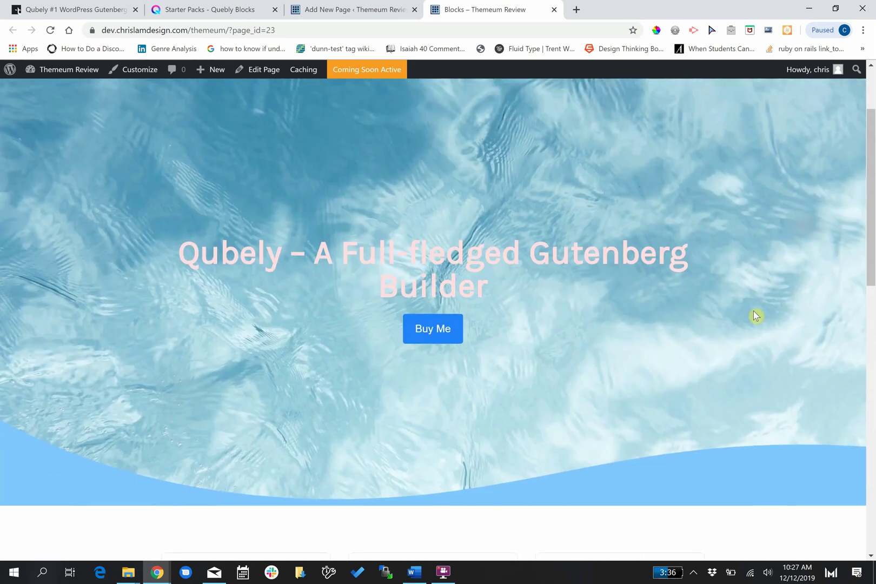
{"action": "scroll", "coordinate": [756, 316], "scroll_direction": "down", "scroll_amount": 2}
{"action": "scroll", "coordinate": [755, 316], "scroll_direction": "down", "scroll_amount": 3}
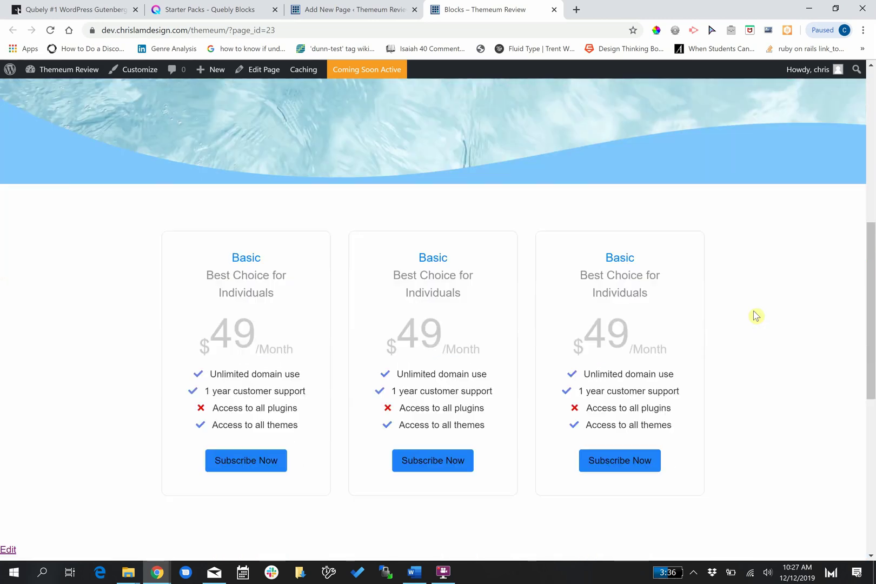
Return to the page editor and select individual pricing blocks in turn, finishing with the middle one
{"action": "left_click", "coordinate": [324, 8]}
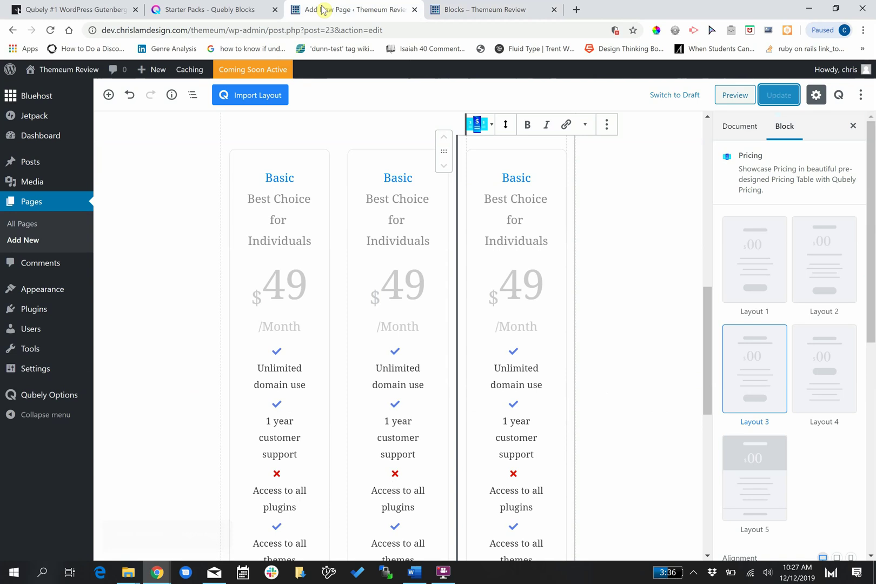
{"action": "left_click", "coordinate": [163, 185]}
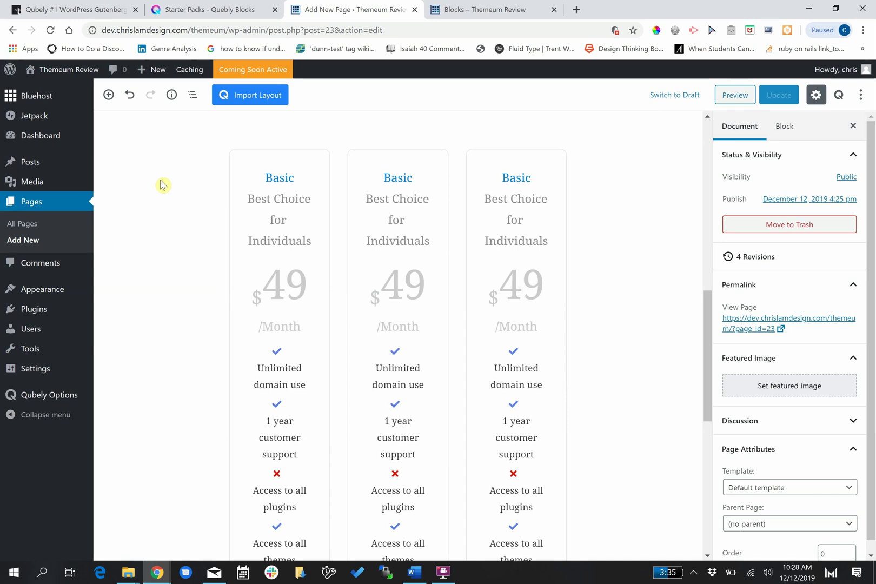
{"action": "left_click", "coordinate": [299, 188]}
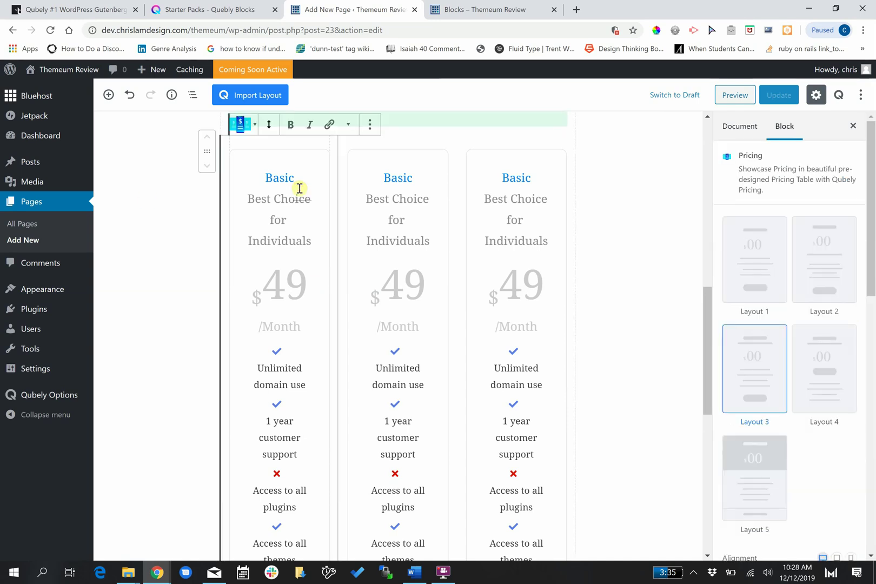
{"action": "left_click", "coordinate": [433, 185]}
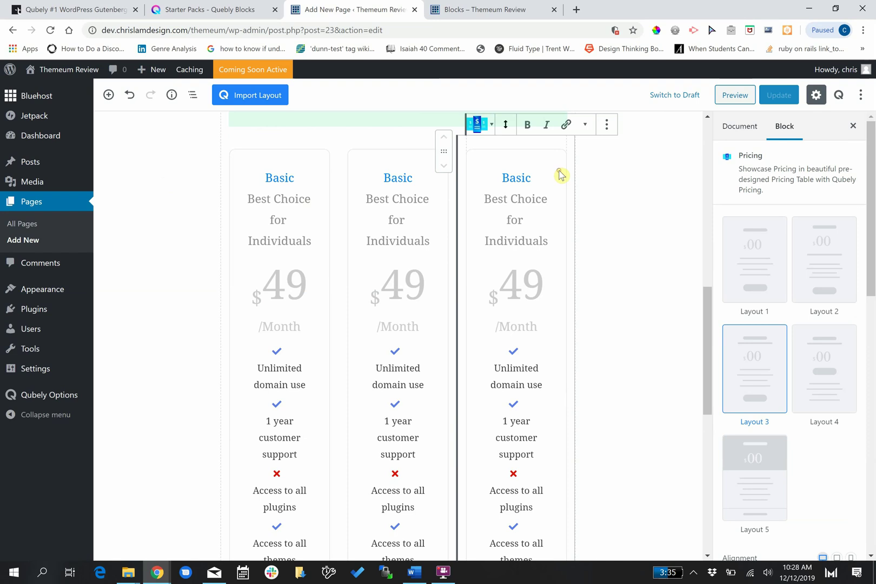
{"action": "left_click", "coordinate": [412, 164]}
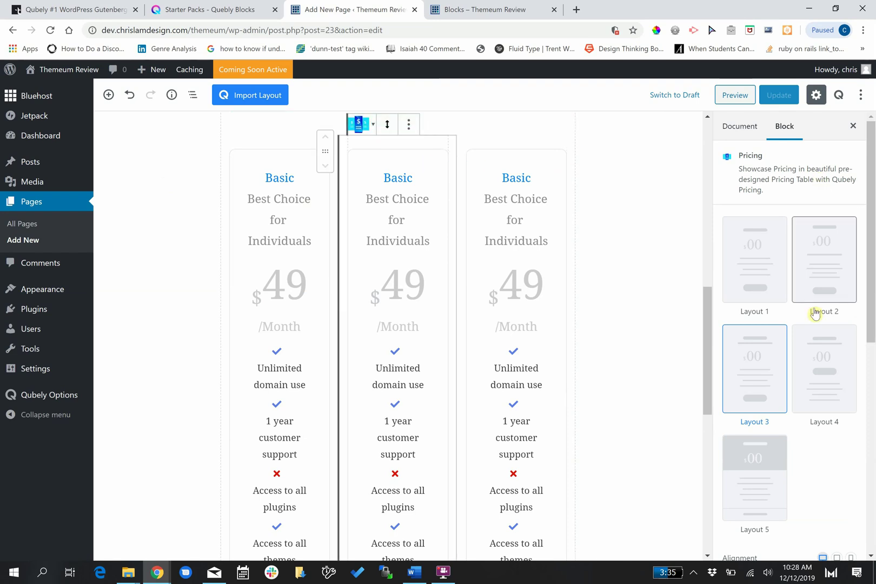
Review the middle pricing block's settings, briefly expanding and collapsing its Background and Duration sections
{"action": "scroll", "coordinate": [790, 311], "scroll_direction": "down", "scroll_amount": 4}
{"action": "scroll", "coordinate": [814, 313], "scroll_direction": "down", "scroll_amount": 3}
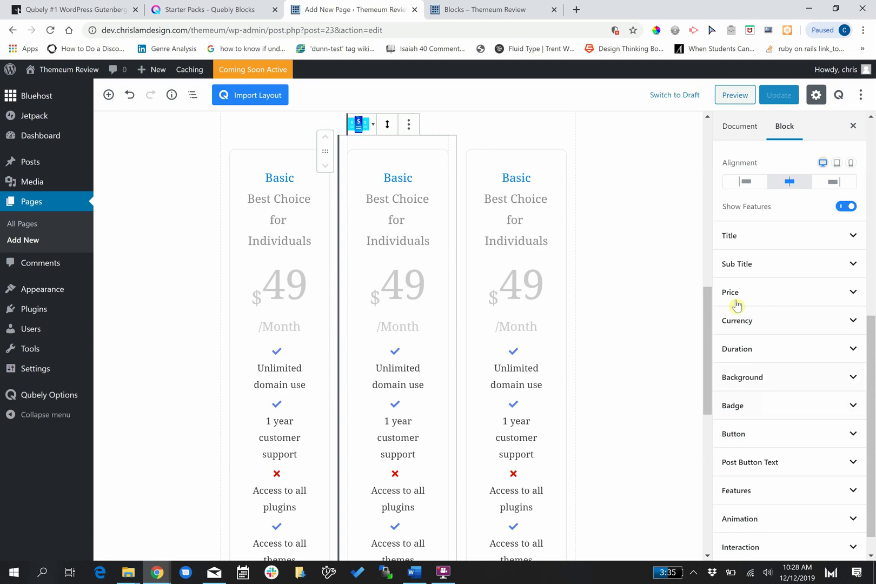
{"action": "scroll", "coordinate": [731, 378], "scroll_direction": "down", "scroll_amount": 1}
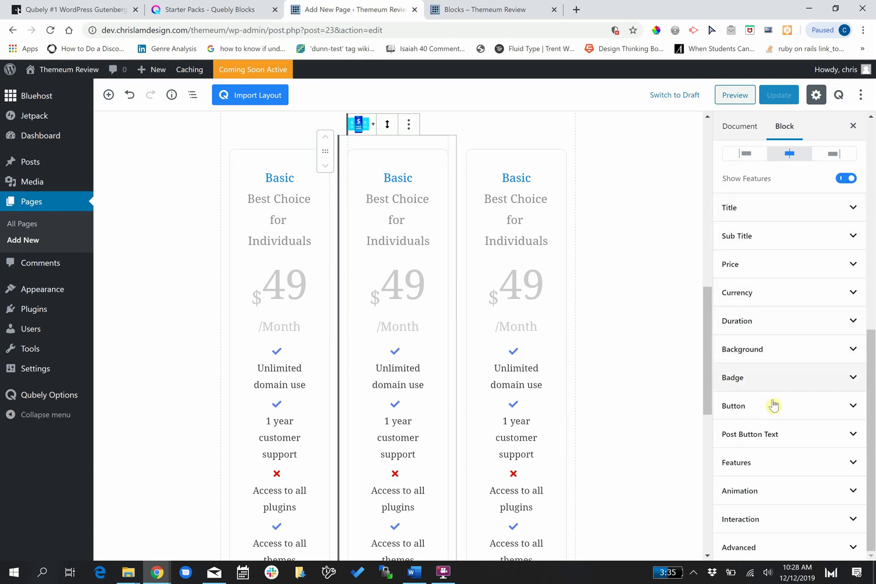
{"action": "left_click", "coordinate": [778, 349]}
{"action": "left_click", "coordinate": [778, 349]}
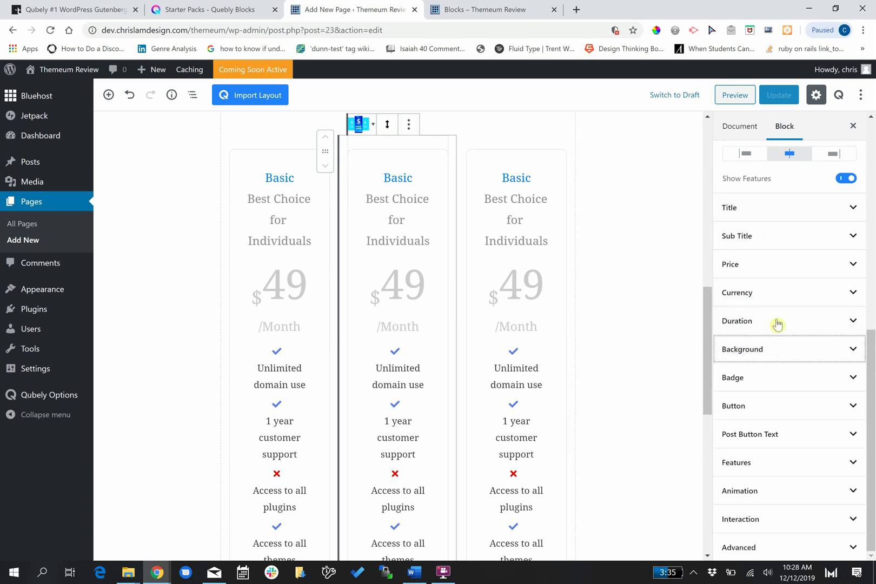
{"action": "left_click", "coordinate": [776, 322]}
{"action": "left_click", "coordinate": [777, 320]}
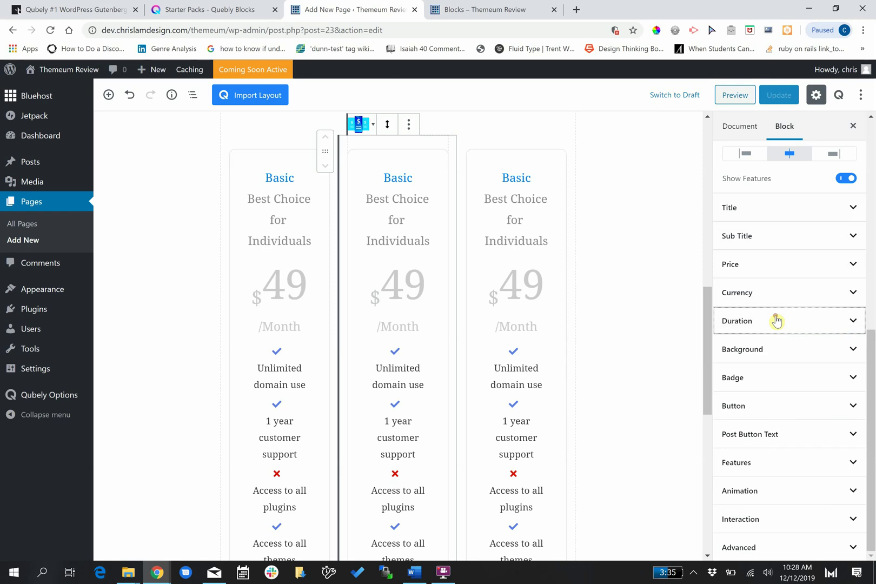
Switch between the three pricing blocks to compare the settings offered for each one
{"action": "left_click", "coordinate": [547, 158]}
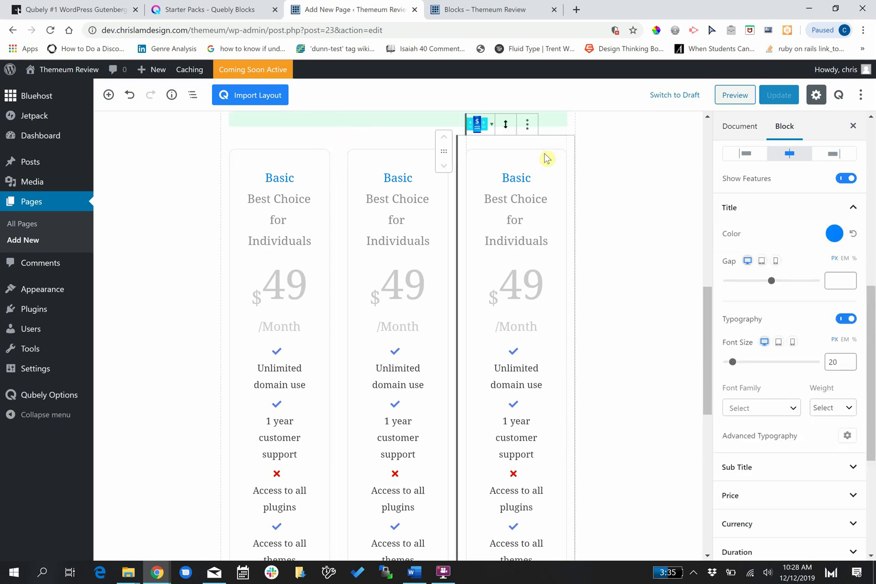
{"action": "left_click", "coordinate": [398, 170]}
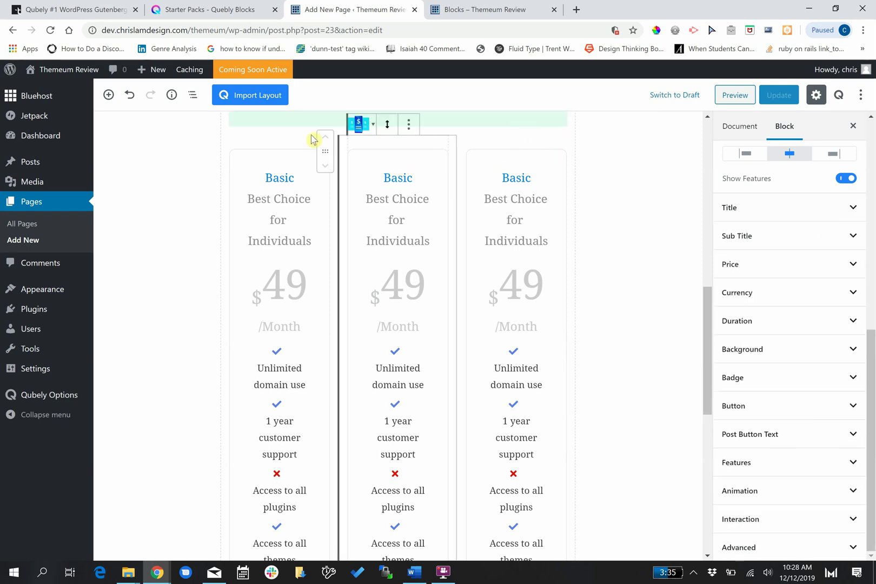
{"action": "left_click", "coordinate": [572, 176]}
{"action": "left_click", "coordinate": [554, 174]}
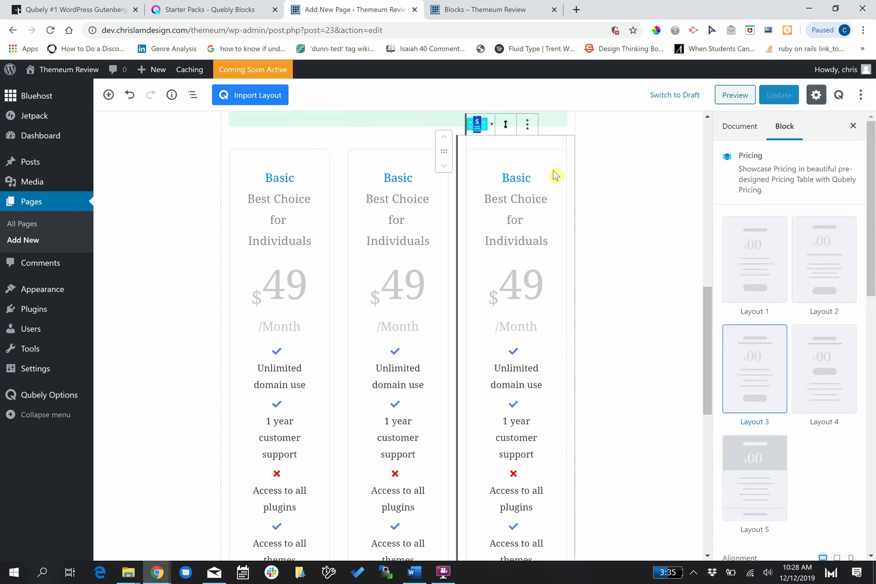
{"action": "left_click", "coordinate": [378, 166]}
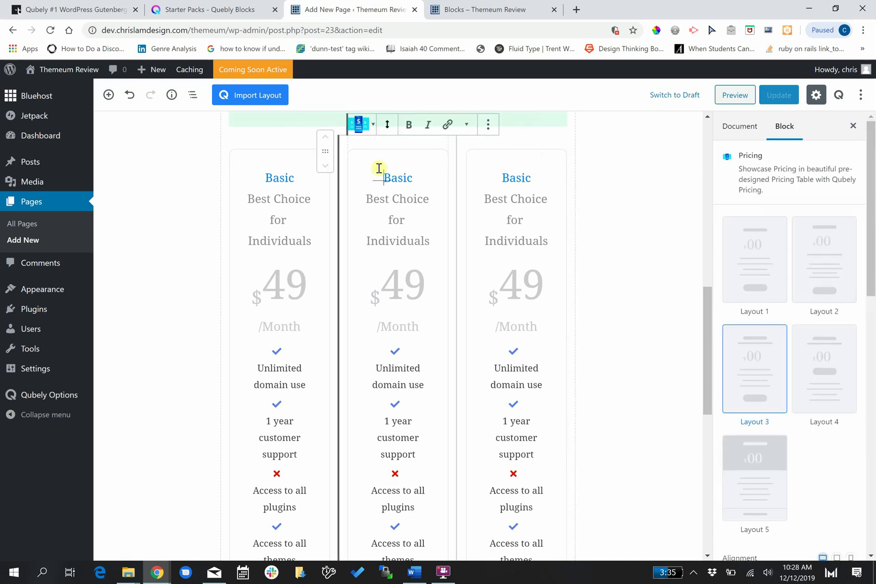
{"action": "left_click", "coordinate": [265, 165]}
Group the three-column pricing row and show the options available for the new group
{"action": "scroll", "coordinate": [265, 165], "scroll_direction": "up", "scroll_amount": 1}
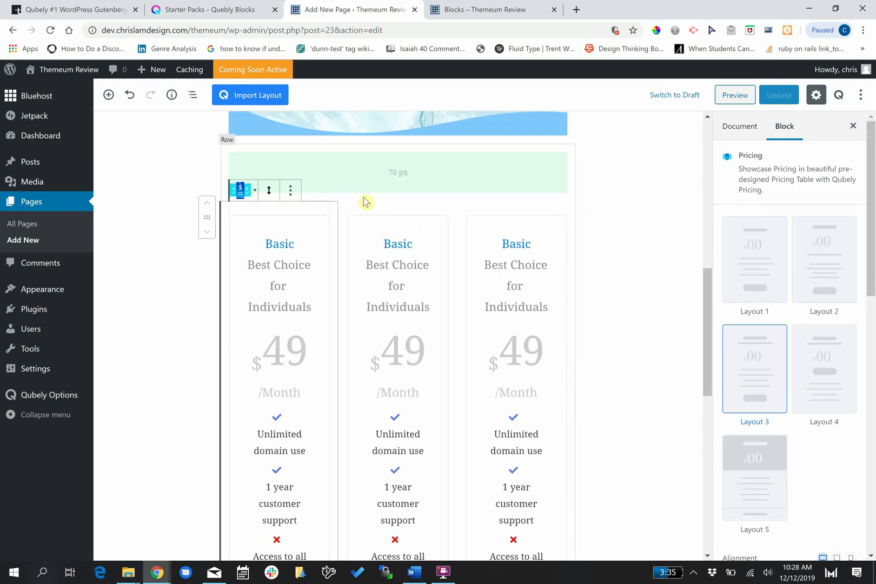
{"action": "left_click", "coordinate": [419, 158]}
{"action": "left_click", "coordinate": [290, 132]}
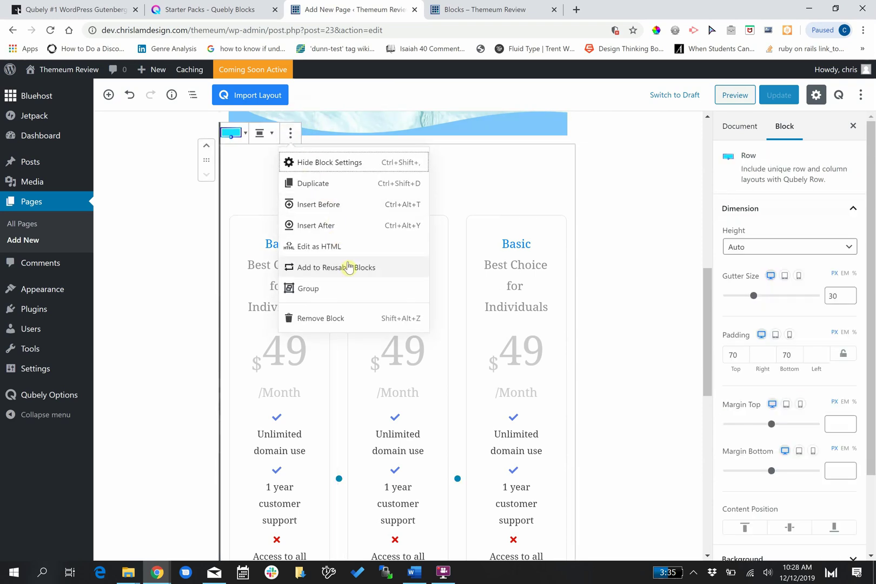
{"action": "left_click", "coordinate": [345, 287]}
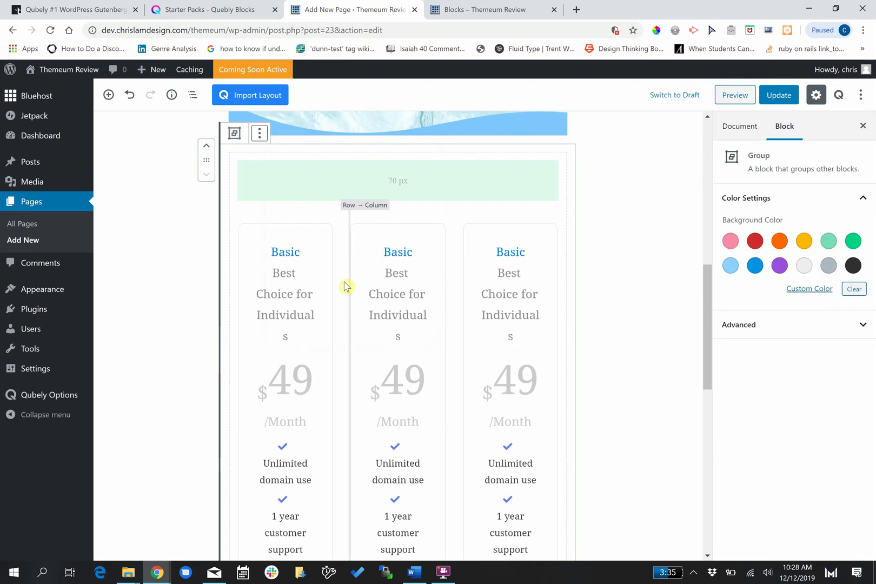
{"action": "left_click", "coordinate": [259, 134]}
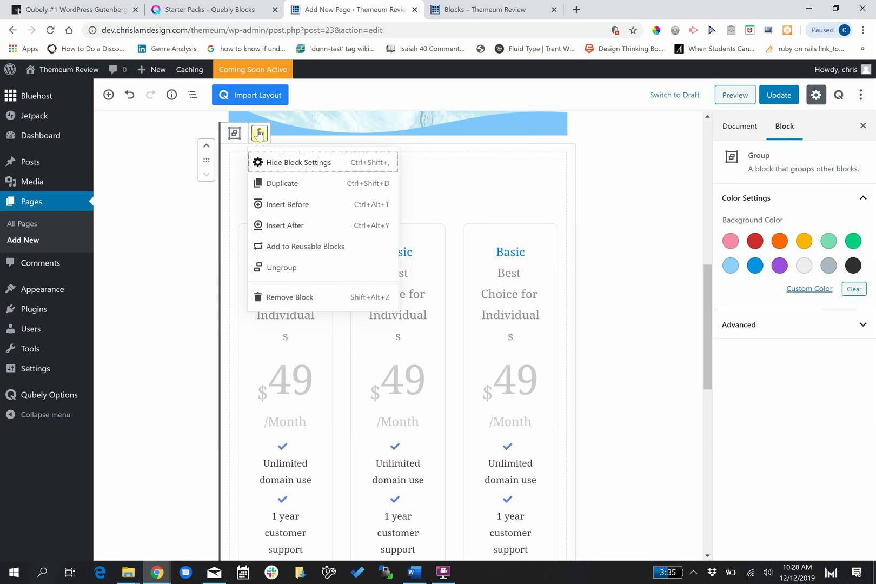
Add the pricing row inside the group to the reusable blocks and save it as "Test reusable block"
{"action": "left_click", "coordinate": [401, 179]}
{"action": "scroll", "coordinate": [401, 178], "scroll_direction": "down", "scroll_amount": 5}
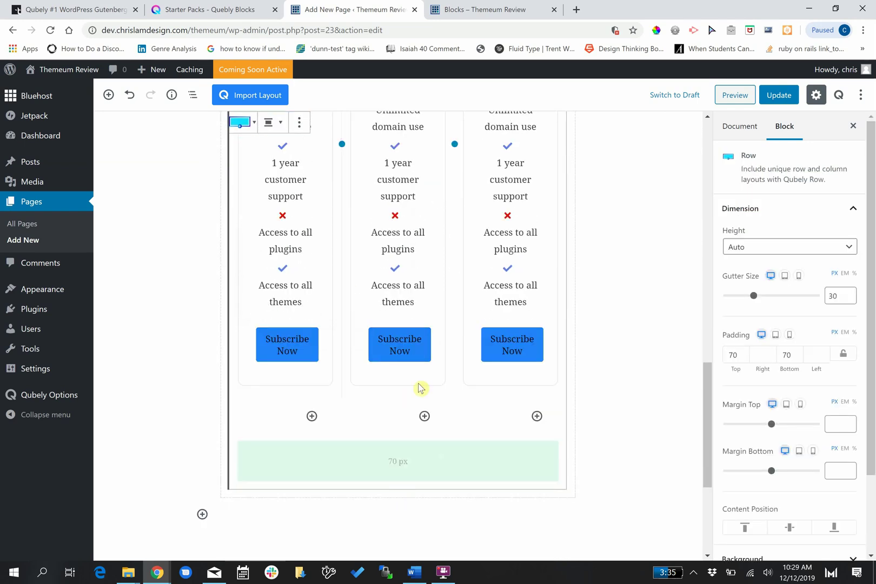
{"action": "scroll", "coordinate": [242, 201], "scroll_direction": "up", "scroll_amount": 5}
{"action": "scroll", "coordinate": [303, 172], "scroll_direction": "up", "scroll_amount": 2}
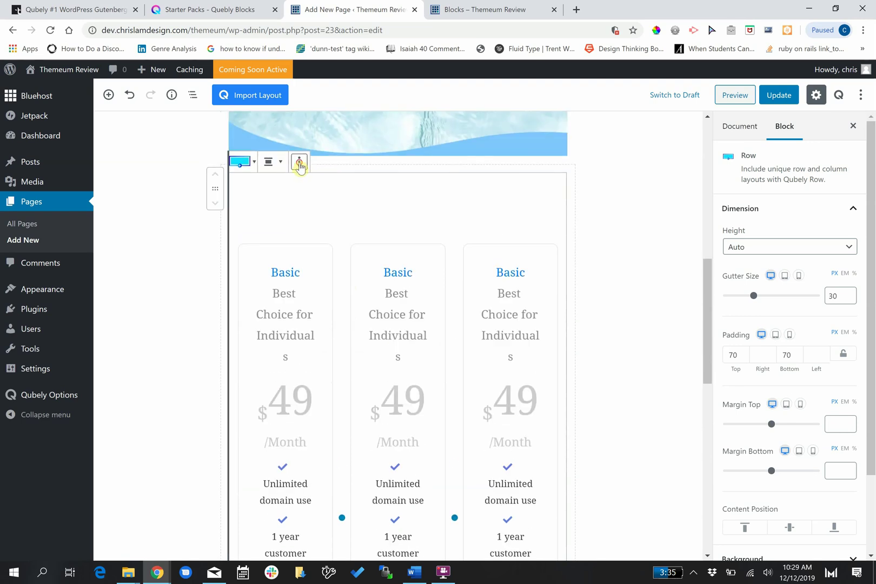
{"action": "left_click", "coordinate": [300, 164]}
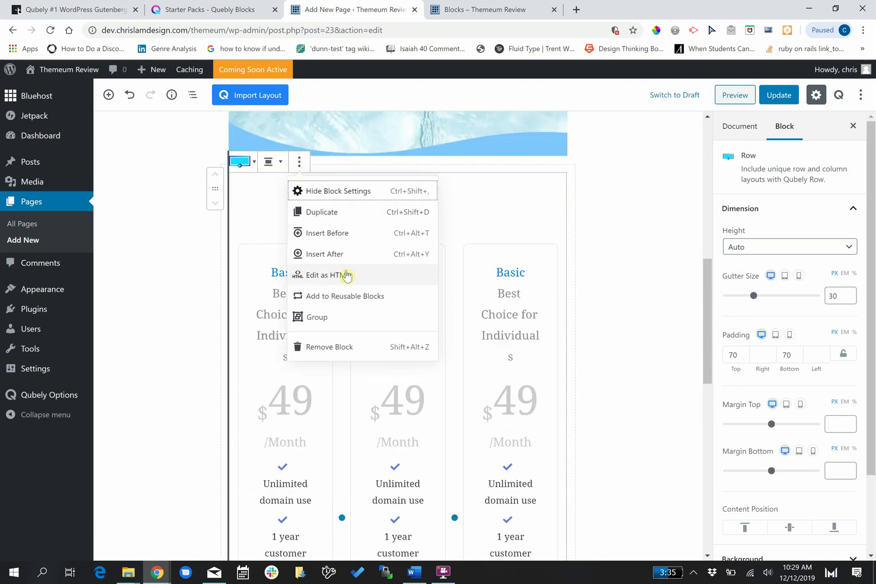
{"action": "left_click", "coordinate": [349, 297]}
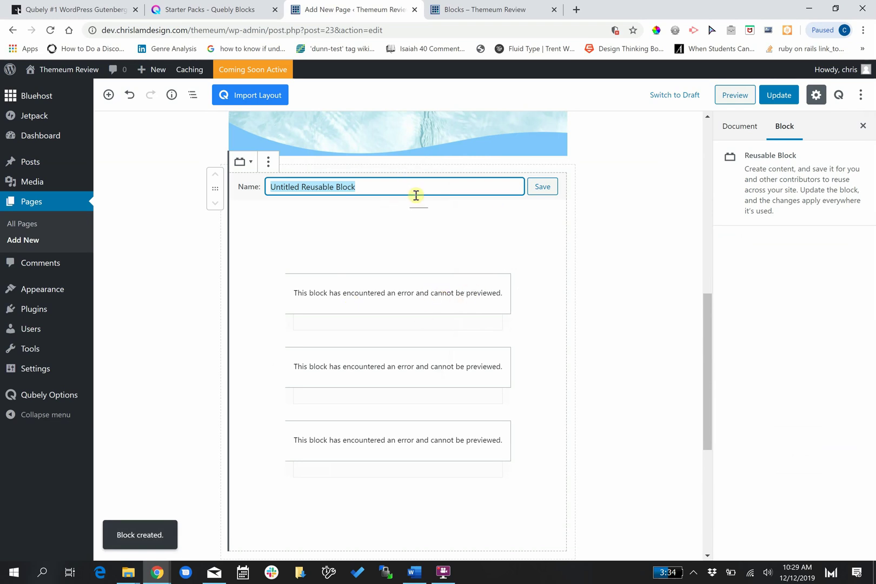
{"action": "type", "text": "Test re"}
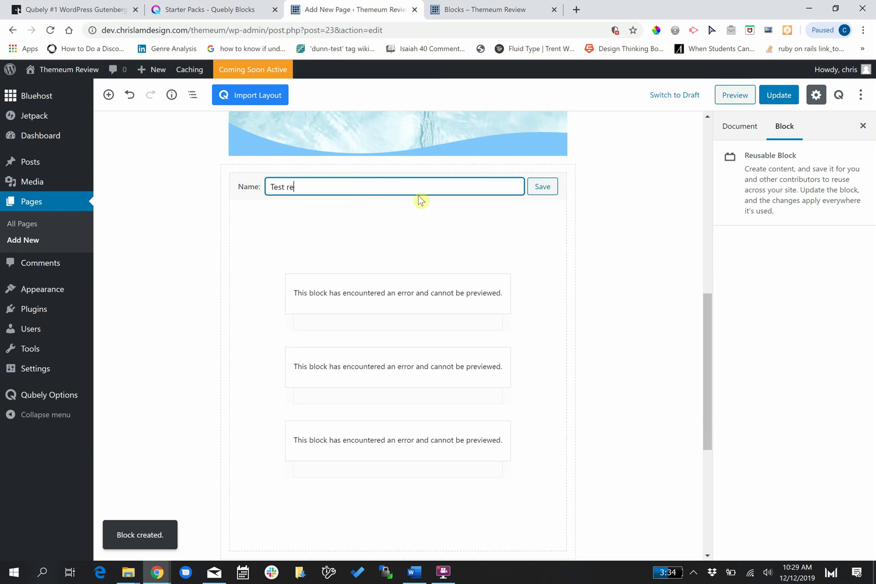
{"action": "type", "text": "usable block"}
{"action": "key", "text": "Return"}
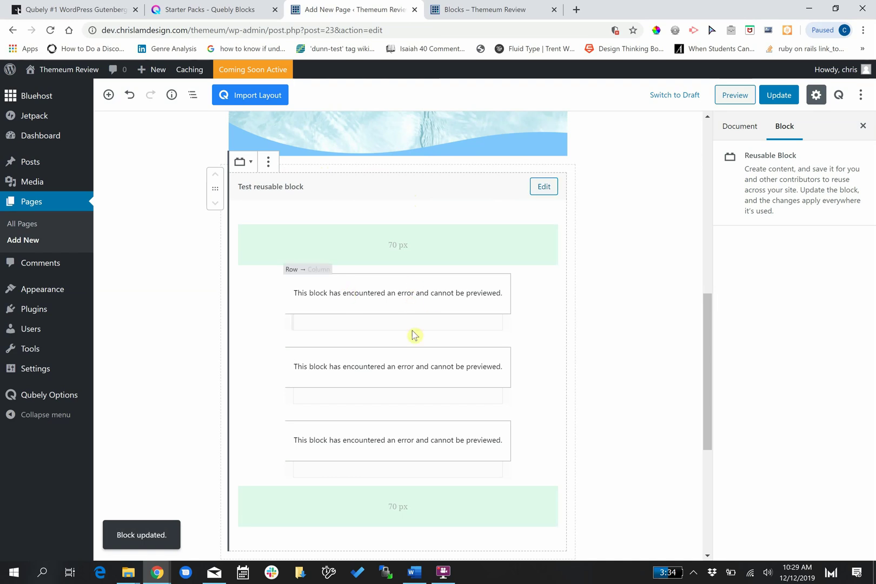
Examine the reusable block's preview in the editor and check its document and block settings
{"action": "scroll", "coordinate": [672, 287], "scroll_direction": "down", "scroll_amount": 2}
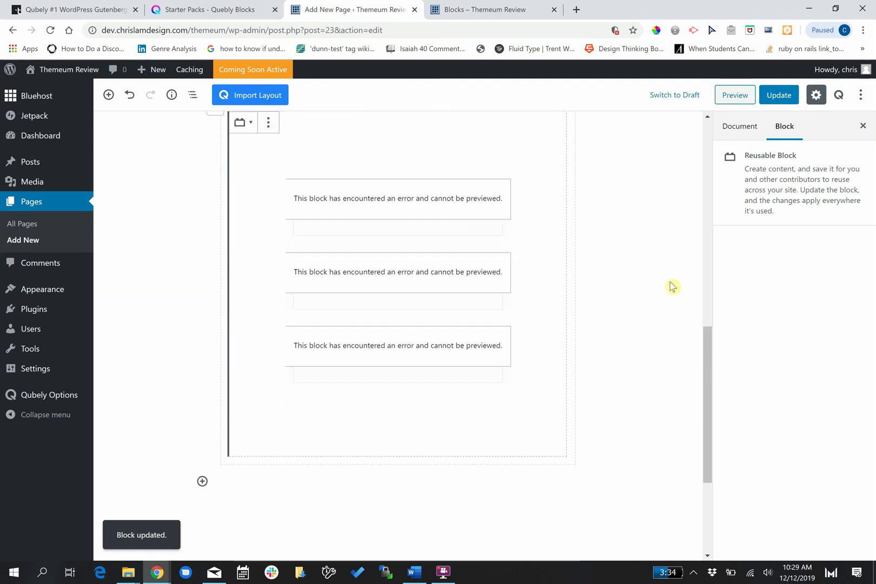
{"action": "left_click", "coordinate": [752, 125]}
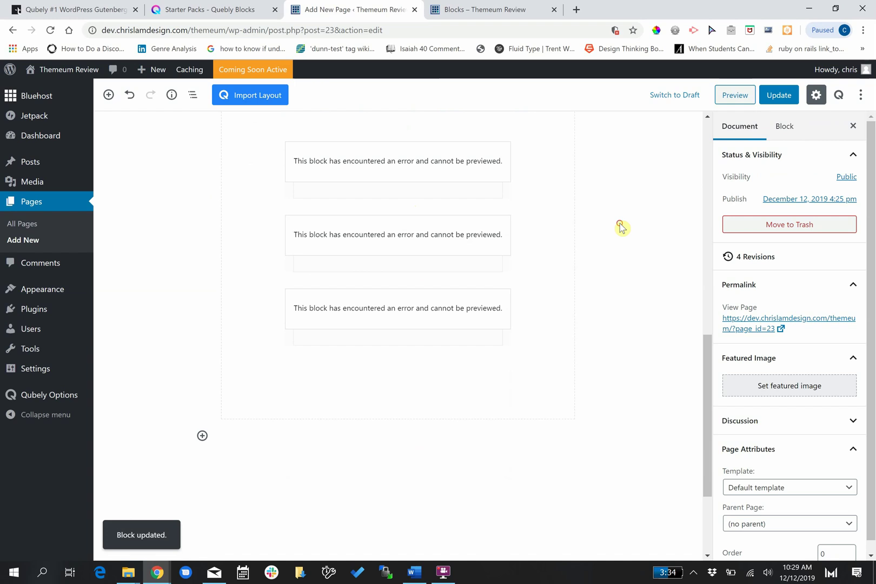
{"action": "scroll", "coordinate": [621, 227], "scroll_direction": "down", "scroll_amount": 2}
{"action": "scroll", "coordinate": [621, 227], "scroll_direction": "up", "scroll_amount": 5}
{"action": "left_click", "coordinate": [517, 271]}
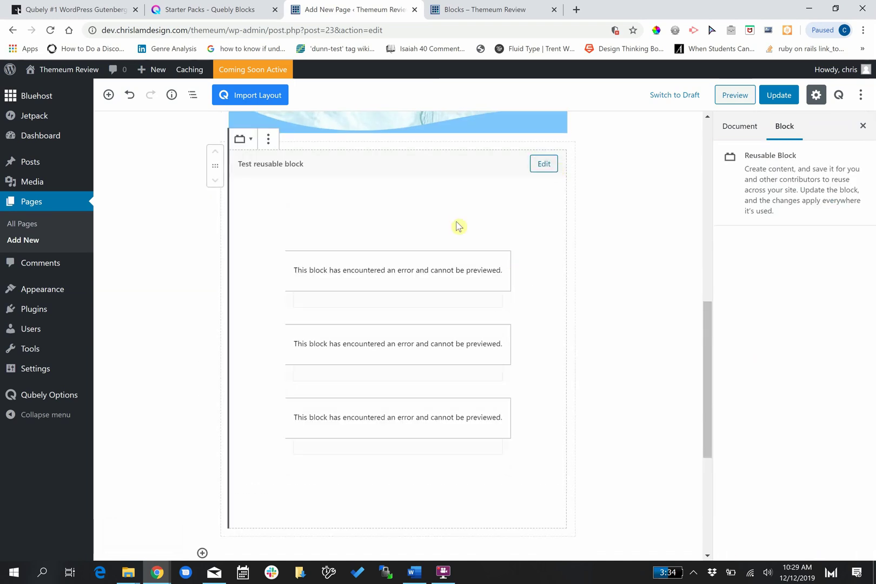
{"action": "left_click", "coordinate": [403, 253]}
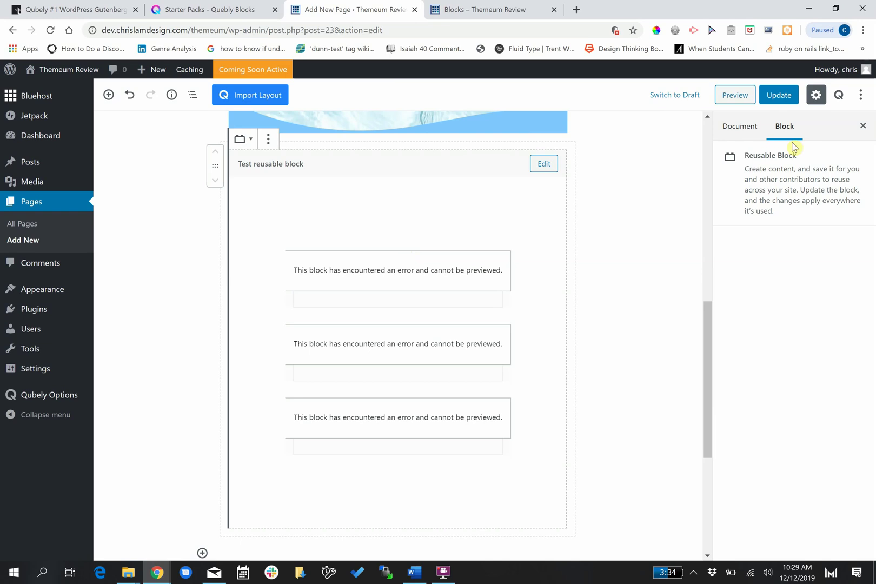
Remove the "Test reusable block" from the Blocks page
{"action": "left_click", "coordinate": [740, 127]}
{"action": "left_click", "coordinate": [454, 303]}
{"action": "left_click", "coordinate": [268, 139]}
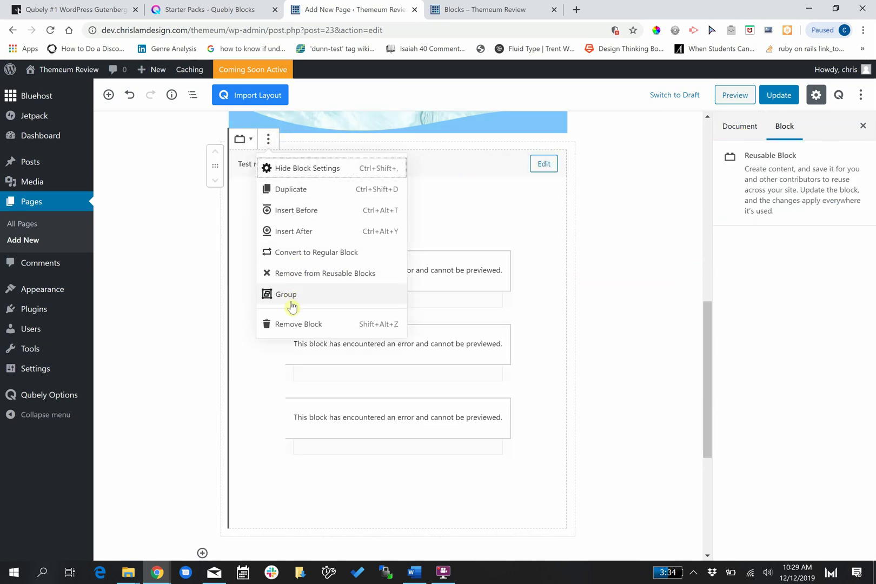
{"action": "left_click", "coordinate": [289, 323]}
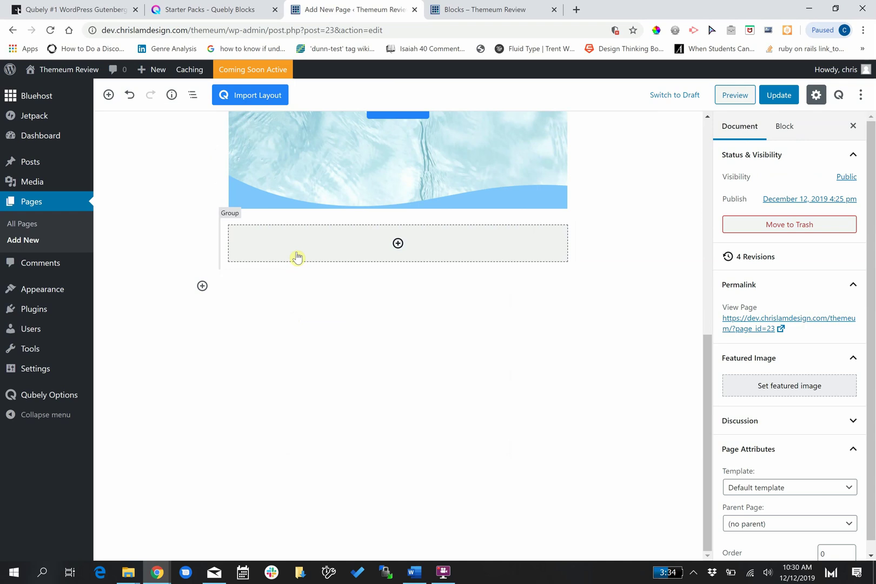
Add a Row block with three equal columns below the empty group at the end of the page
{"action": "left_click", "coordinate": [203, 286]}
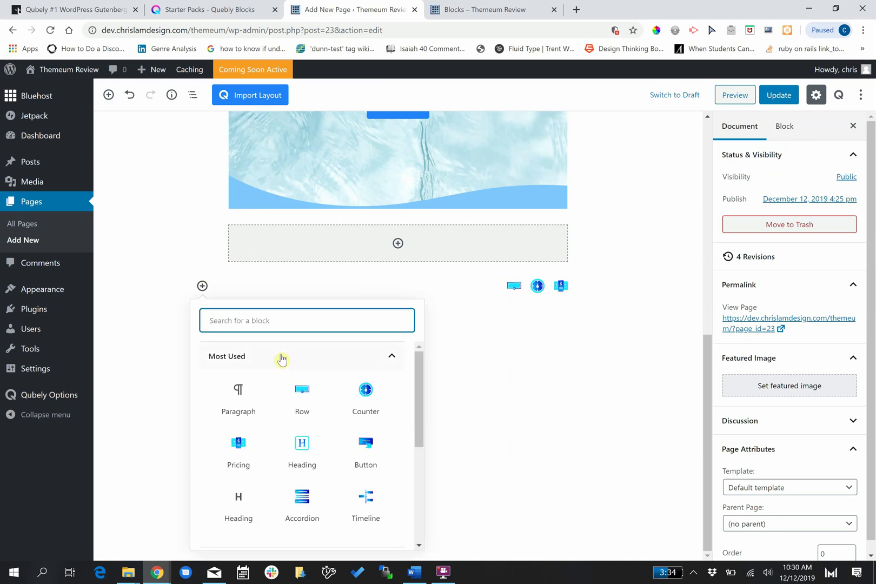
{"action": "left_click", "coordinate": [293, 385]}
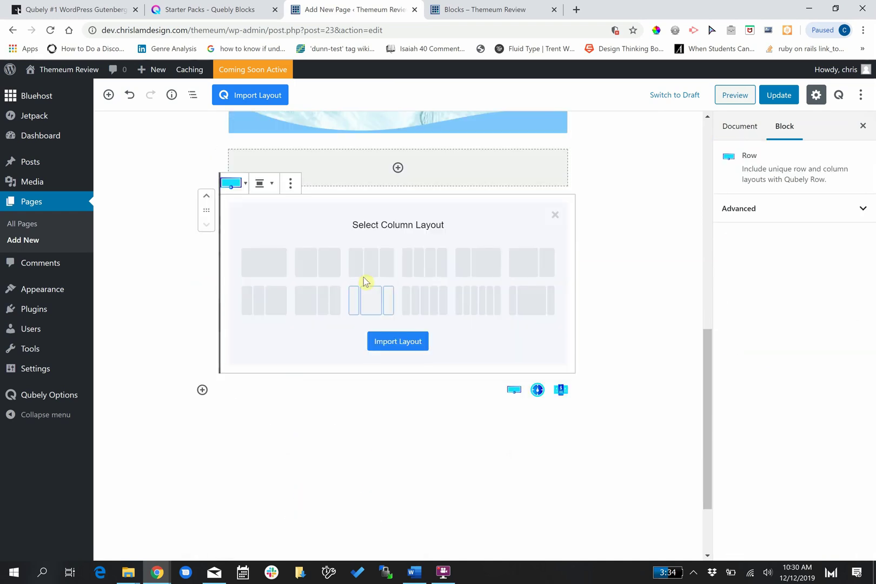
{"action": "left_click", "coordinate": [371, 294]}
Insert a Pricing block into each of the row's three columns
{"action": "left_click", "coordinate": [309, 291]}
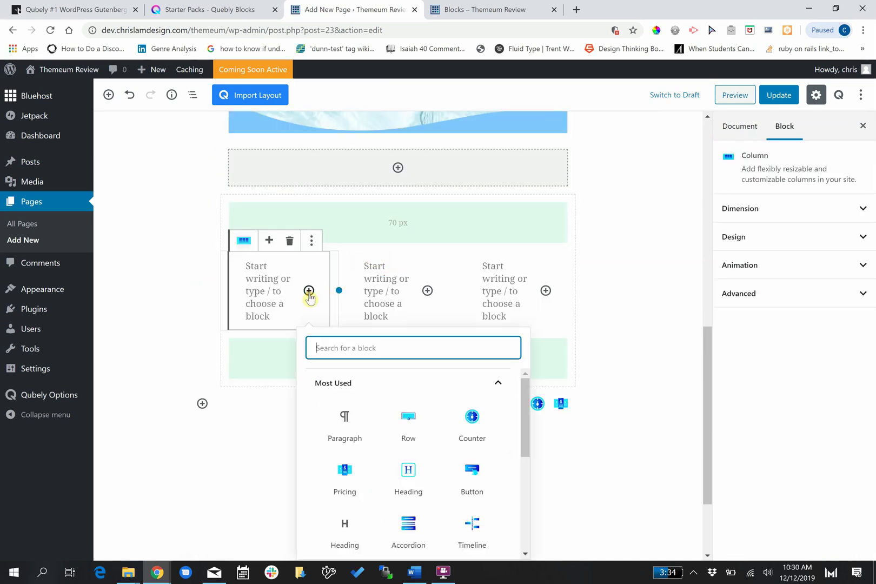
{"action": "left_click", "coordinate": [349, 475]}
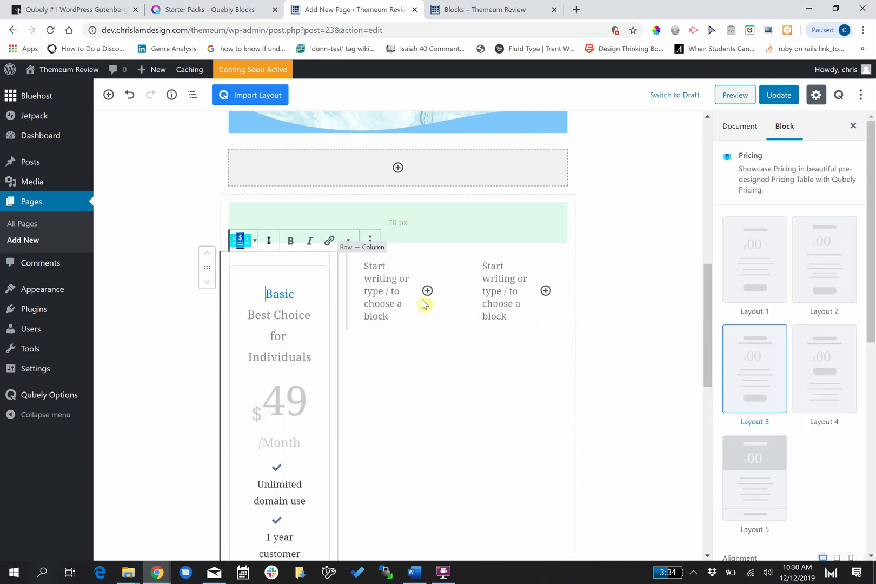
{"action": "left_click", "coordinate": [427, 292]}
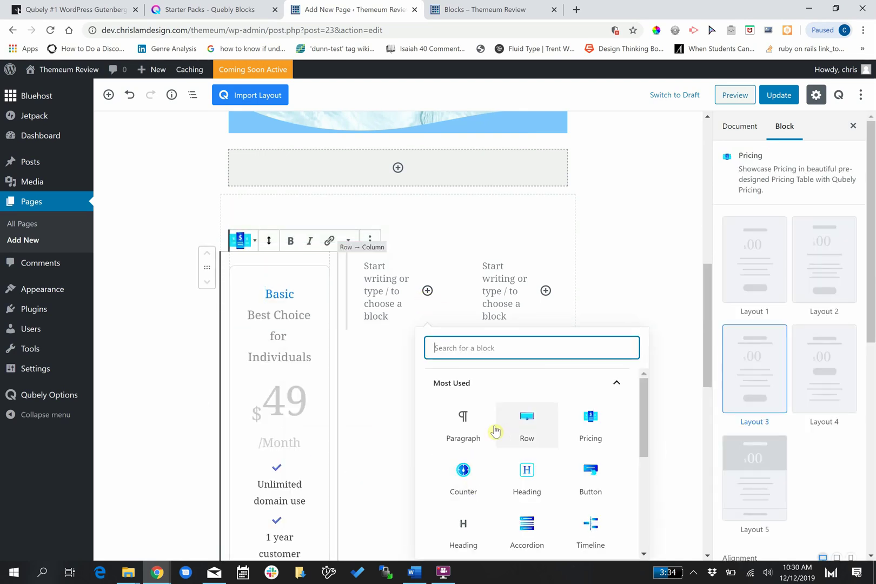
{"action": "scroll", "coordinate": [525, 433], "scroll_direction": "up", "scroll_amount": 1}
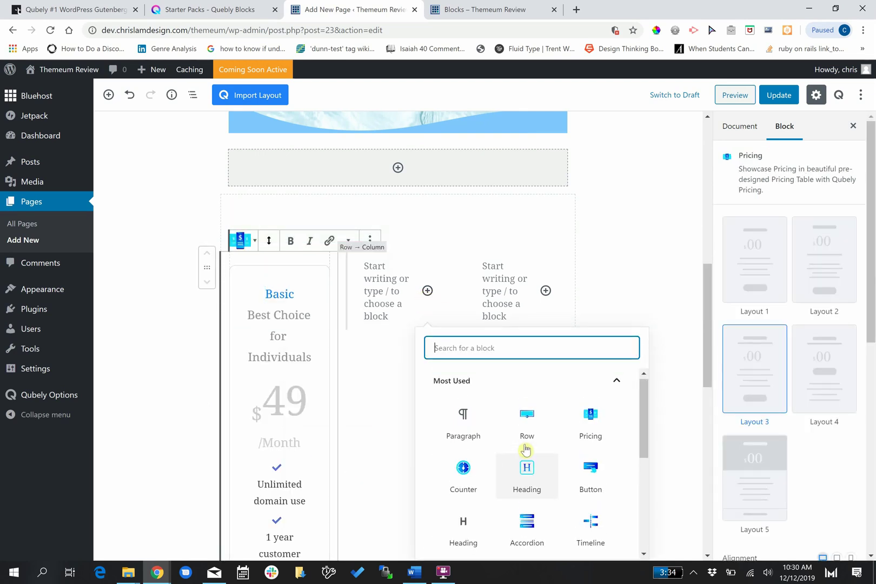
{"action": "left_click", "coordinate": [570, 437]}
{"action": "left_click", "coordinate": [546, 290]}
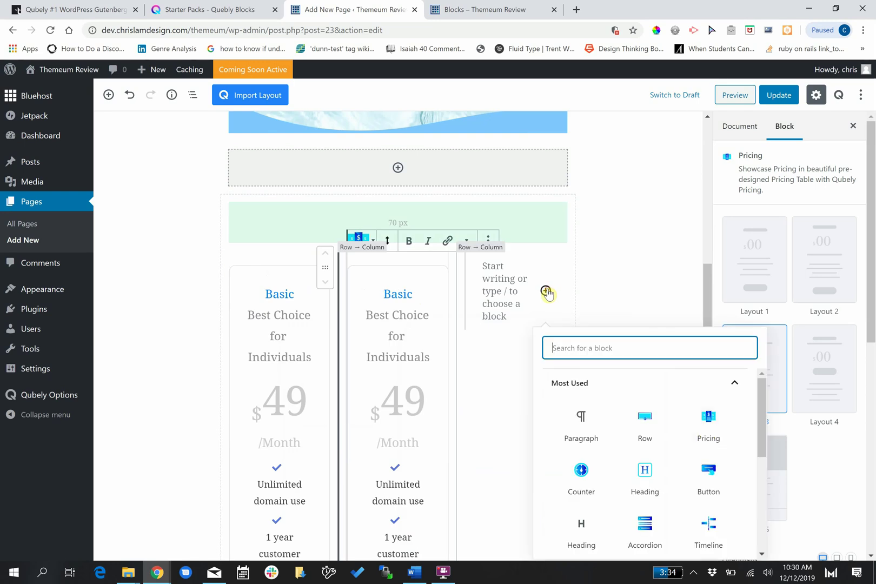
{"action": "right_click", "coordinate": [706, 429]}
{"action": "left_click", "coordinate": [696, 431]}
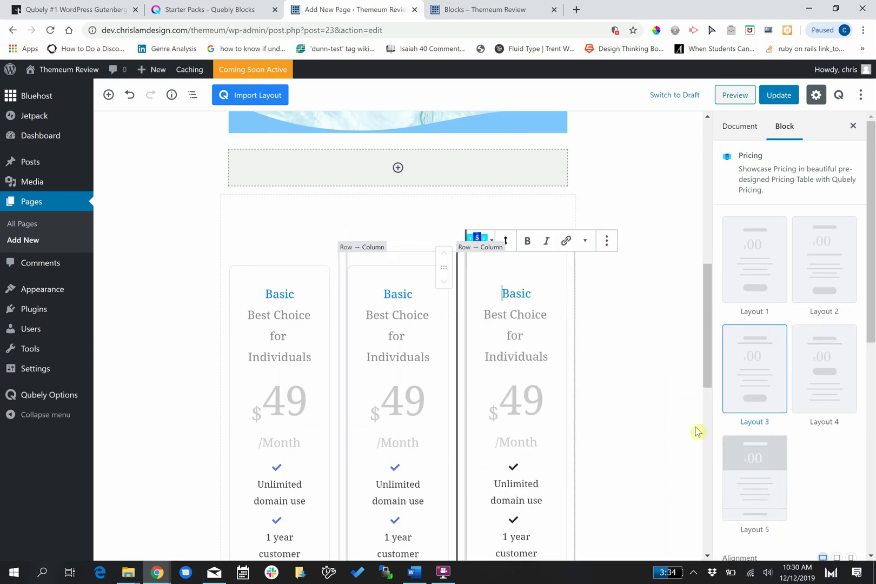
Save the whole three-column pricing row as a reusable block
{"action": "left_click", "coordinate": [401, 164]}
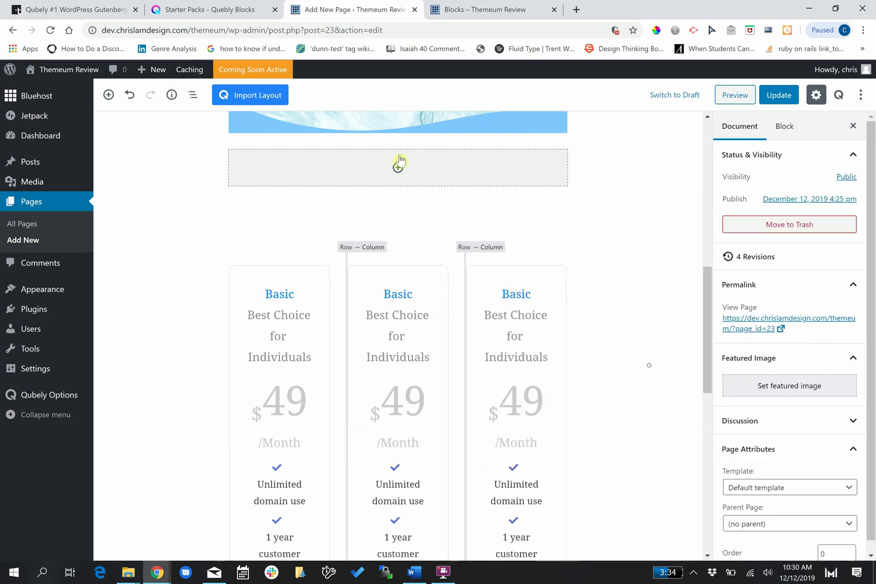
{"action": "left_click", "coordinate": [352, 208]}
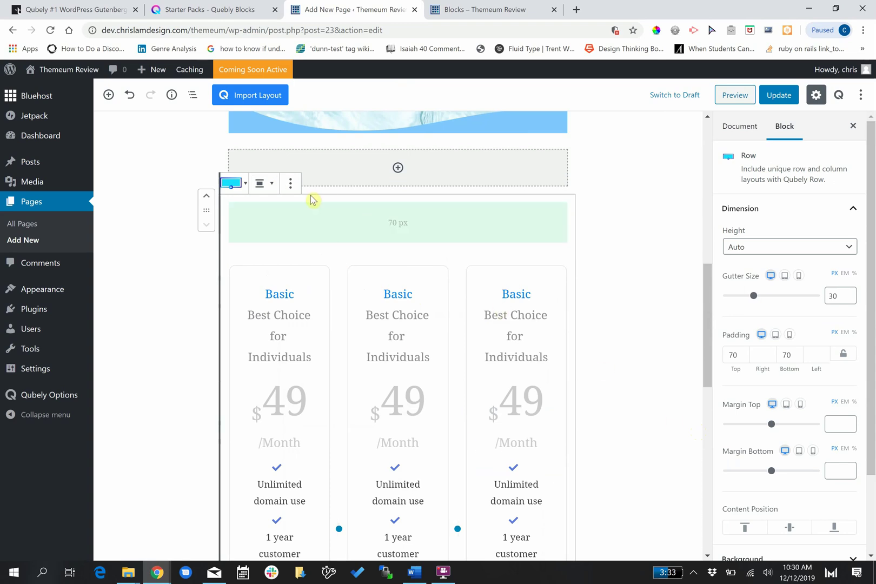
{"action": "left_click", "coordinate": [291, 183]}
{"action": "left_click", "coordinate": [309, 318]}
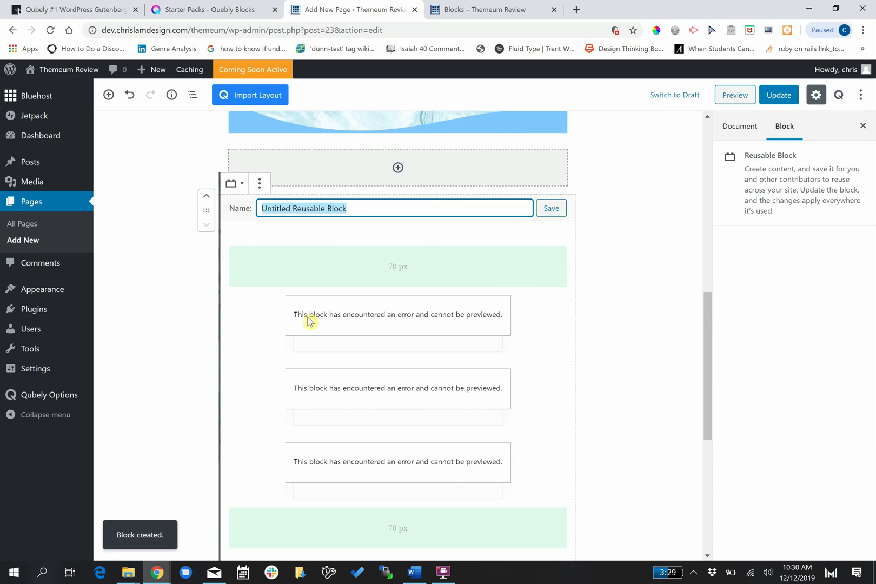
Transform the new reusable pricing block into a Group
{"action": "left_click", "coordinate": [241, 184]}
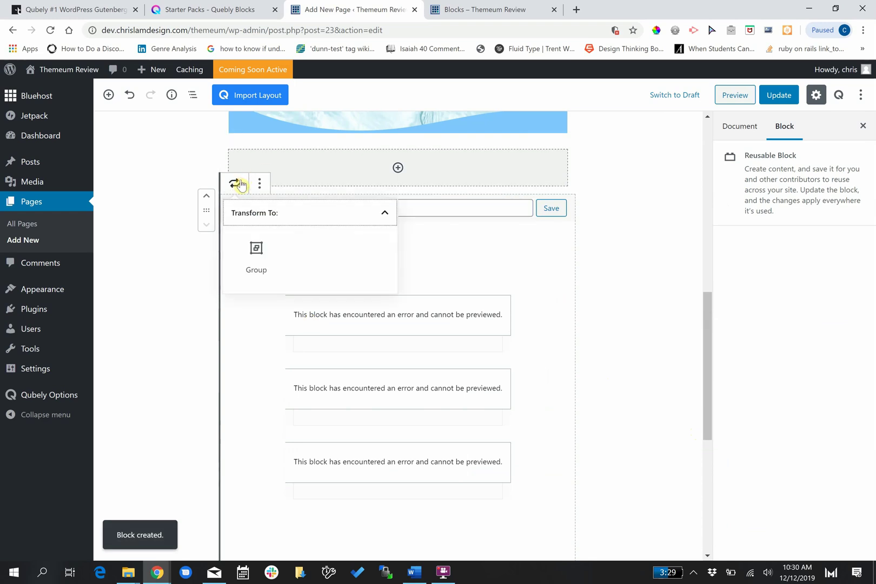
{"action": "left_click", "coordinate": [243, 255]}
{"action": "left_click", "coordinate": [667, 329]}
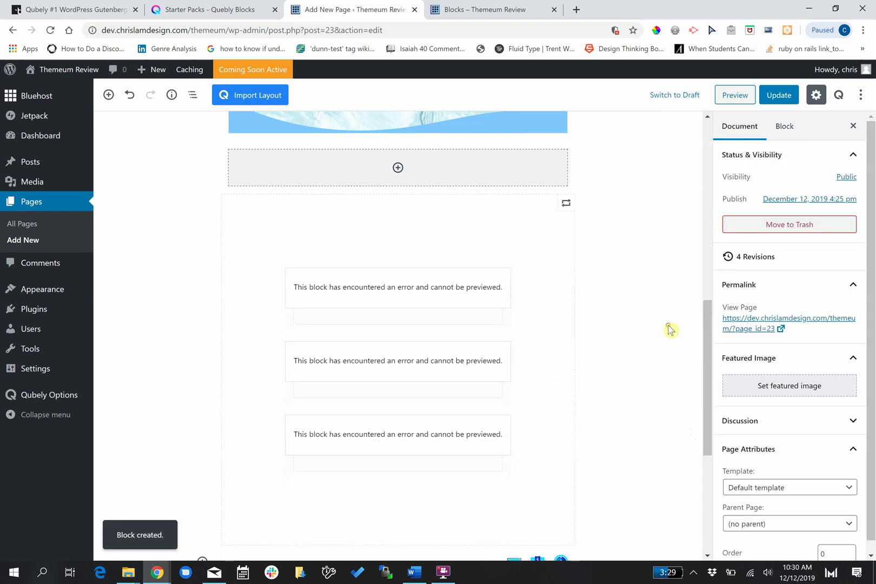
Wrap the reusable block in another nested group and remove that inner group with its contents
{"action": "left_click", "coordinate": [441, 248]}
{"action": "left_click", "coordinate": [268, 192]}
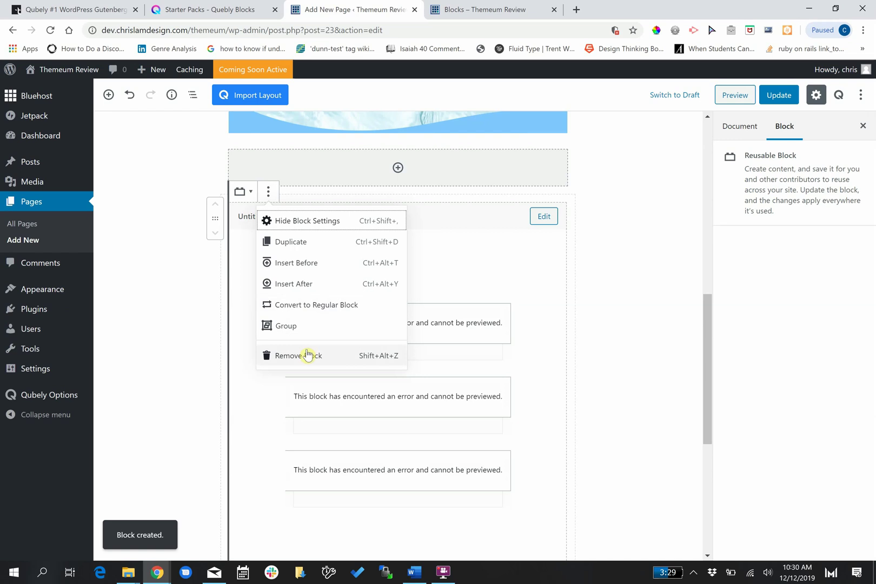
{"action": "left_click", "coordinate": [308, 353]}
{"action": "left_click", "coordinate": [268, 192]}
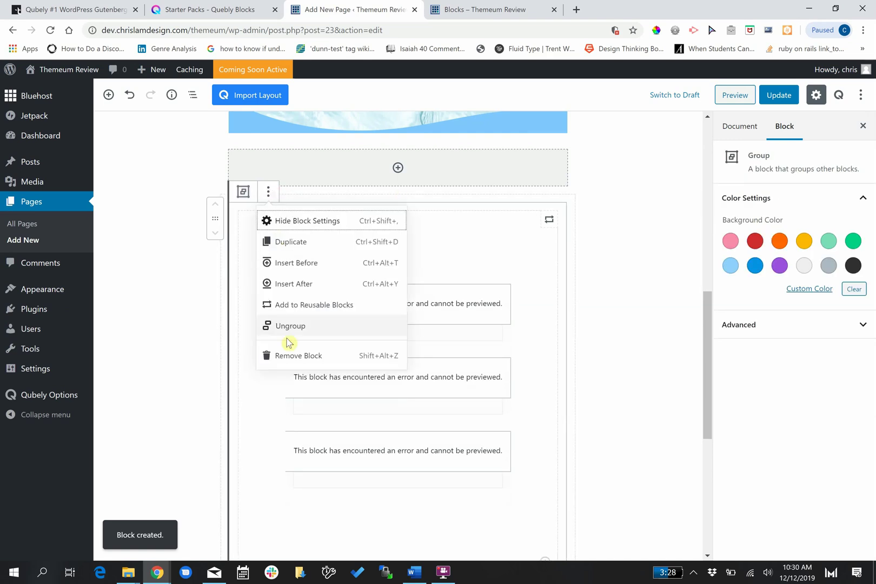
{"action": "left_click", "coordinate": [284, 355]}
Leave the Blocks page without saving and start a new page titled "Section"
{"action": "scroll", "coordinate": [565, 242], "scroll_direction": "up", "scroll_amount": 8}
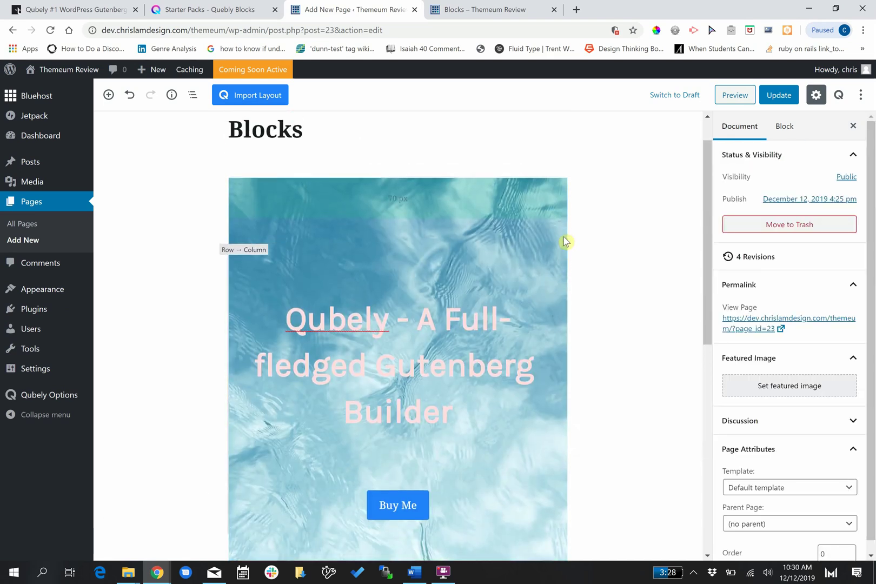
{"action": "scroll", "coordinate": [564, 241], "scroll_direction": "down", "scroll_amount": 8}
{"action": "scroll", "coordinate": [564, 241], "scroll_direction": "up", "scroll_amount": 2}
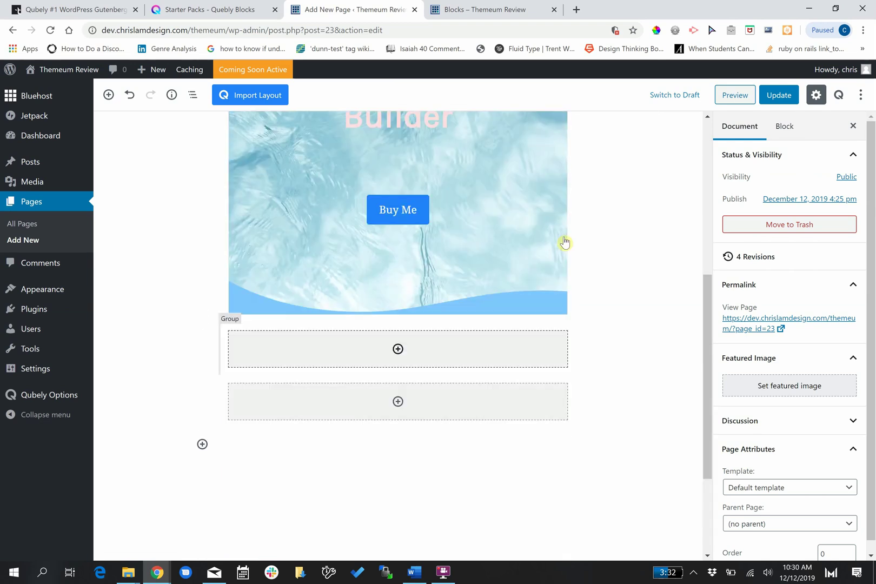
{"action": "scroll", "coordinate": [564, 242], "scroll_direction": "up", "scroll_amount": 6}
{"action": "left_click", "coordinate": [44, 241]}
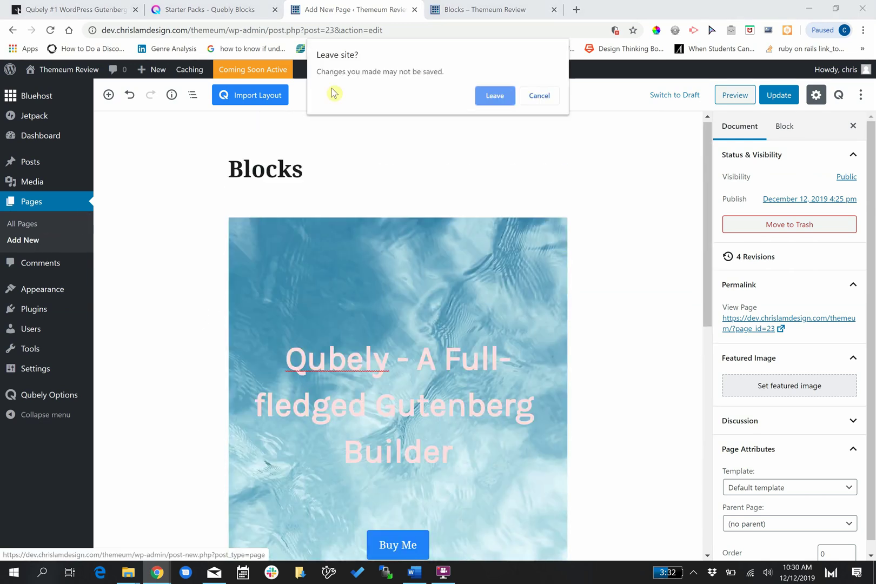
{"action": "left_click", "coordinate": [495, 96]}
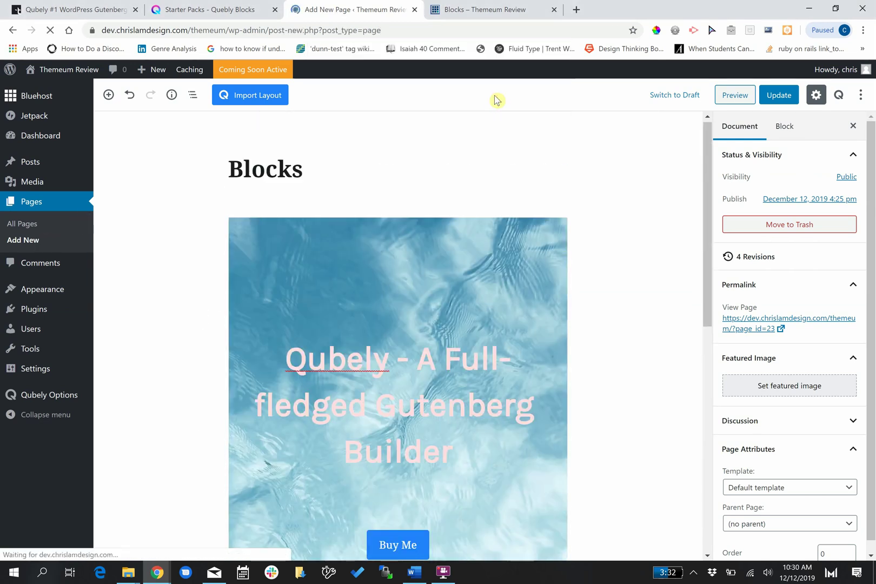
{"action": "type", "text": "Section"}
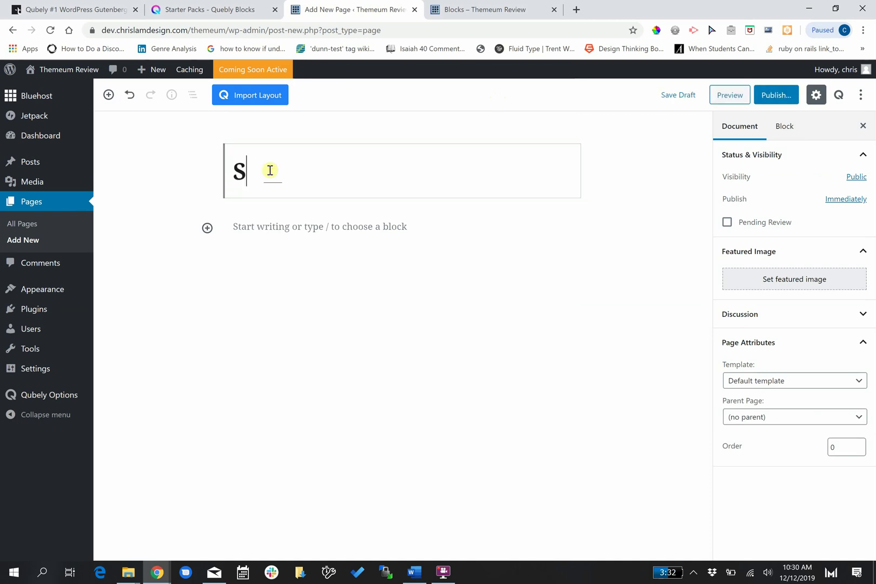
Import the Header 12 section from the Header category of the Qubely layout library
{"action": "left_click", "coordinate": [260, 97]}
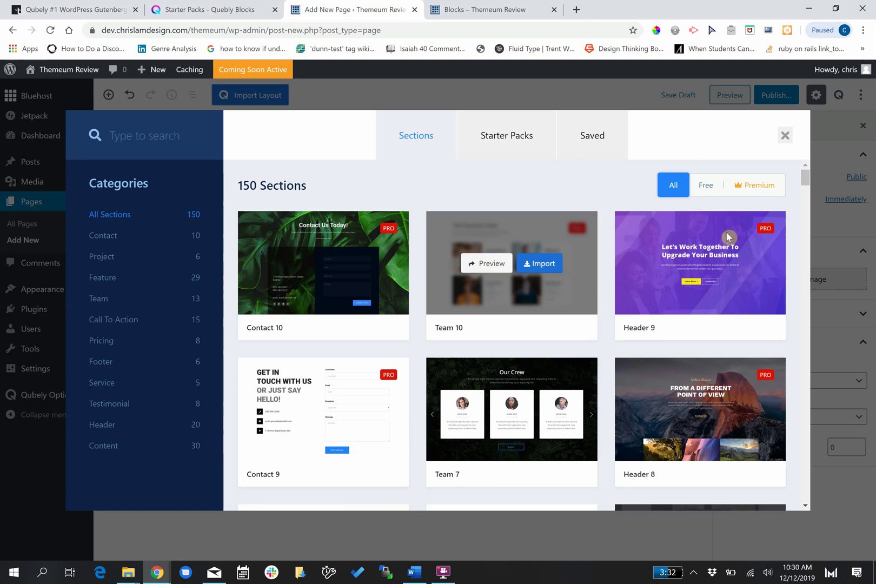
{"action": "mouse_move", "coordinate": [729, 237]}
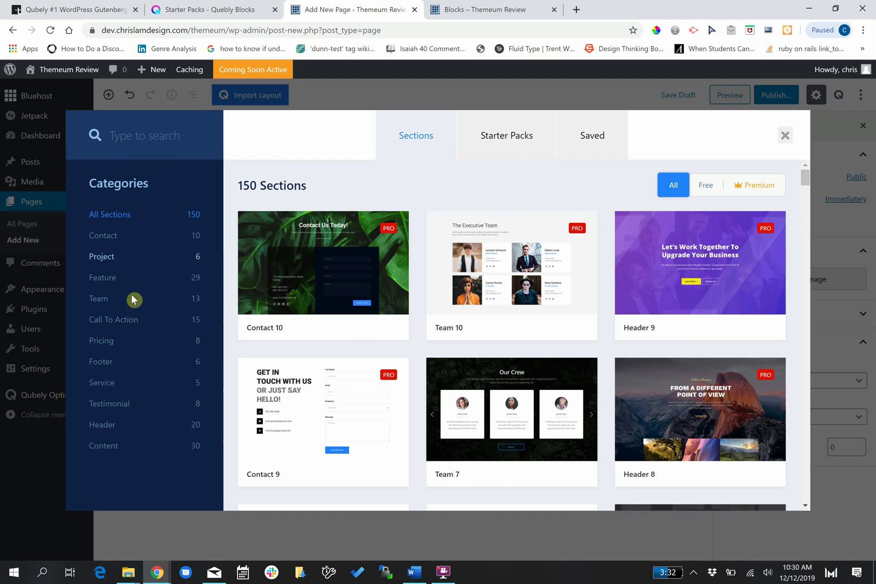
{"action": "left_click", "coordinate": [121, 426]}
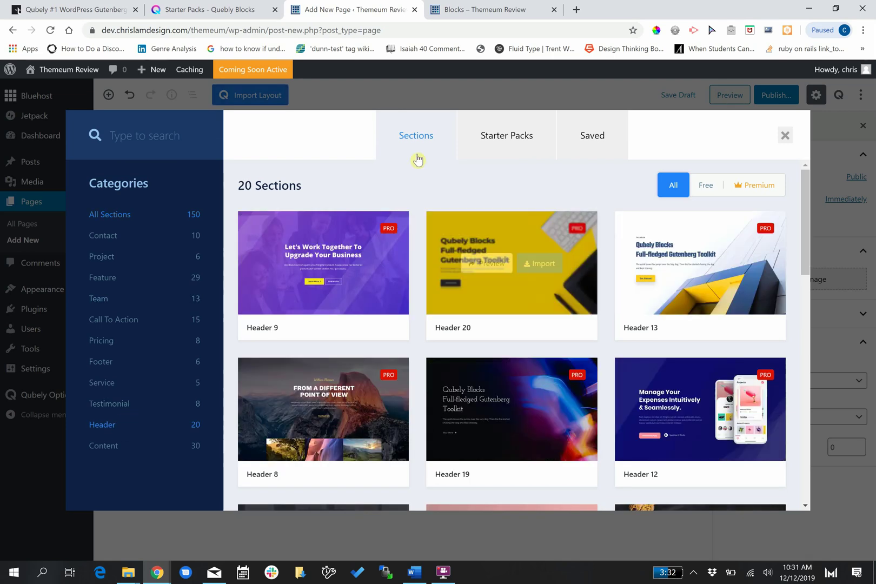
{"action": "scroll", "coordinate": [594, 213], "scroll_direction": "down", "scroll_amount": 2}
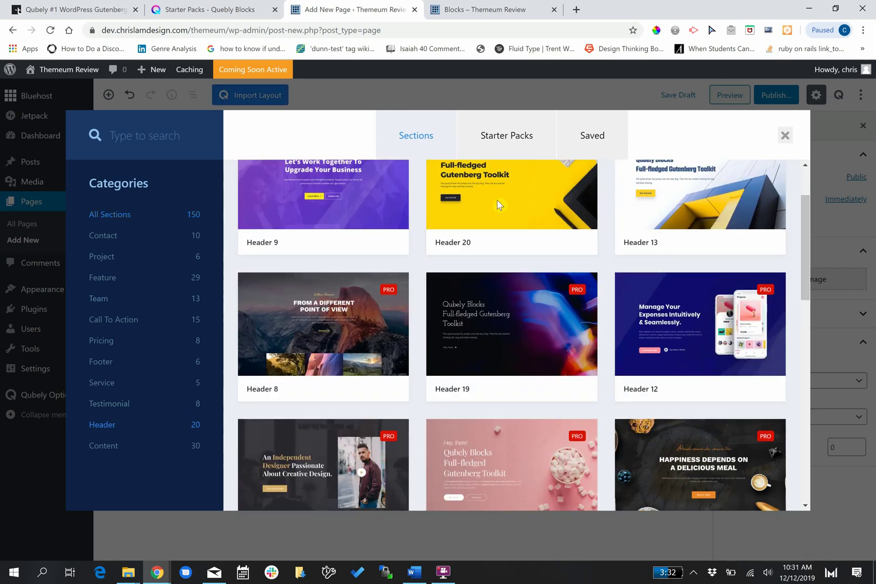
{"action": "mouse_move", "coordinate": [715, 291]}
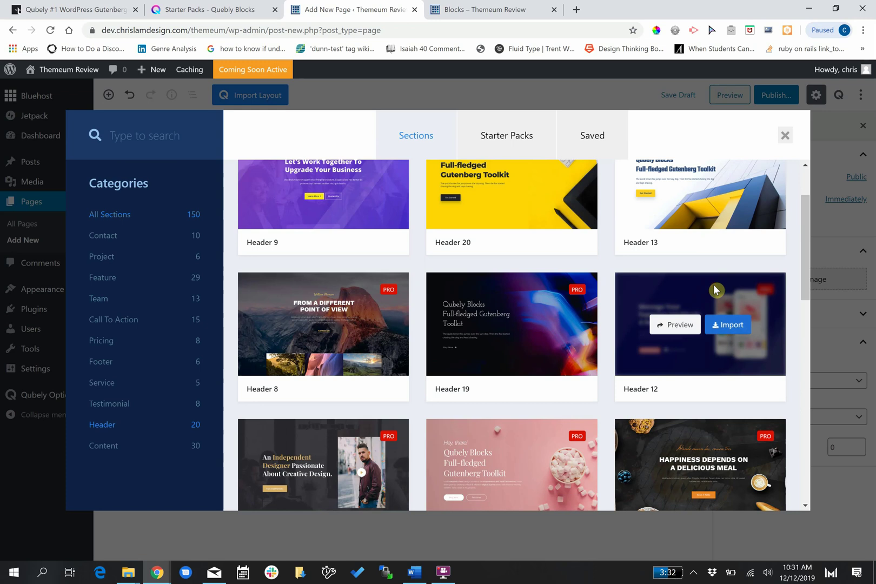
{"action": "left_click", "coordinate": [726, 326]}
Examine the imported header section's title text, buttons, image and row settings
{"action": "scroll", "coordinate": [597, 265], "scroll_direction": "down", "scroll_amount": 4}
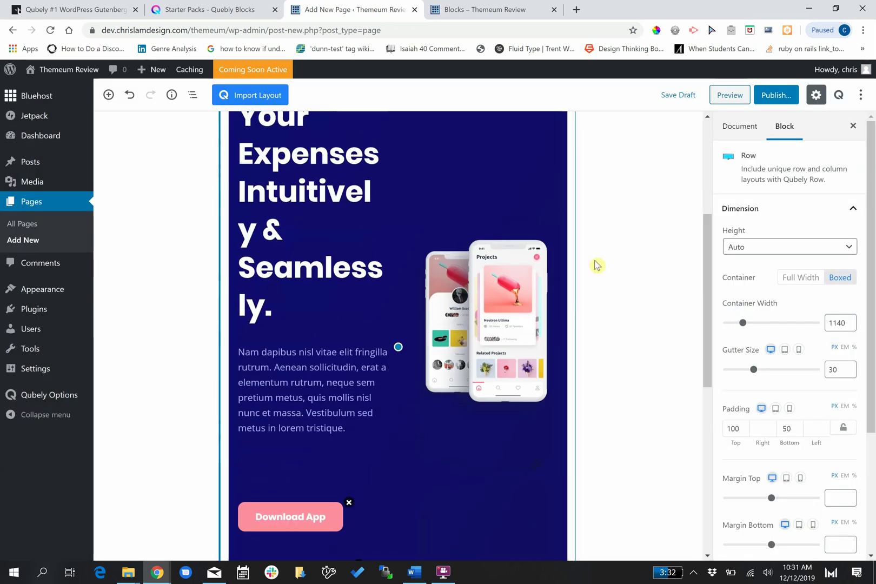
{"action": "scroll", "coordinate": [597, 265], "scroll_direction": "down", "scroll_amount": 4}
{"action": "scroll", "coordinate": [597, 264], "scroll_direction": "up", "scroll_amount": 3}
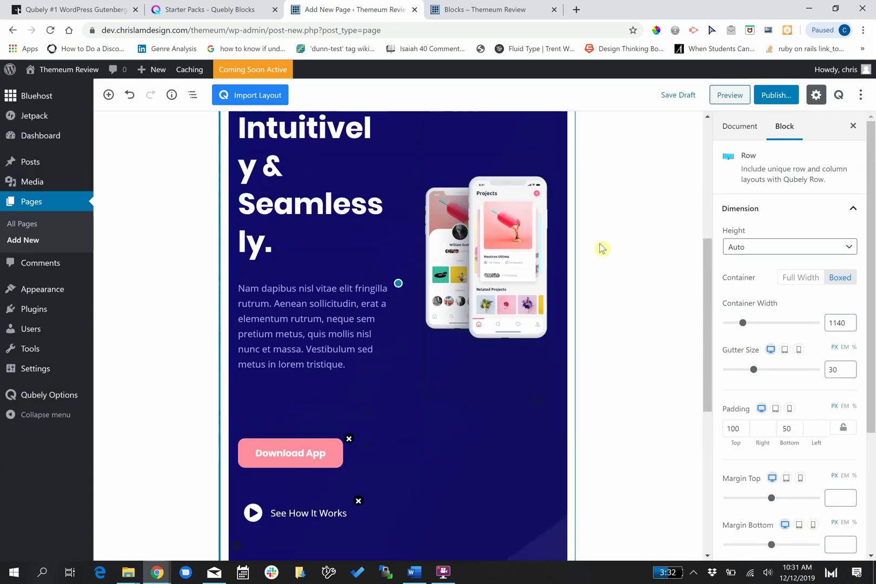
{"action": "left_click", "coordinate": [342, 245]}
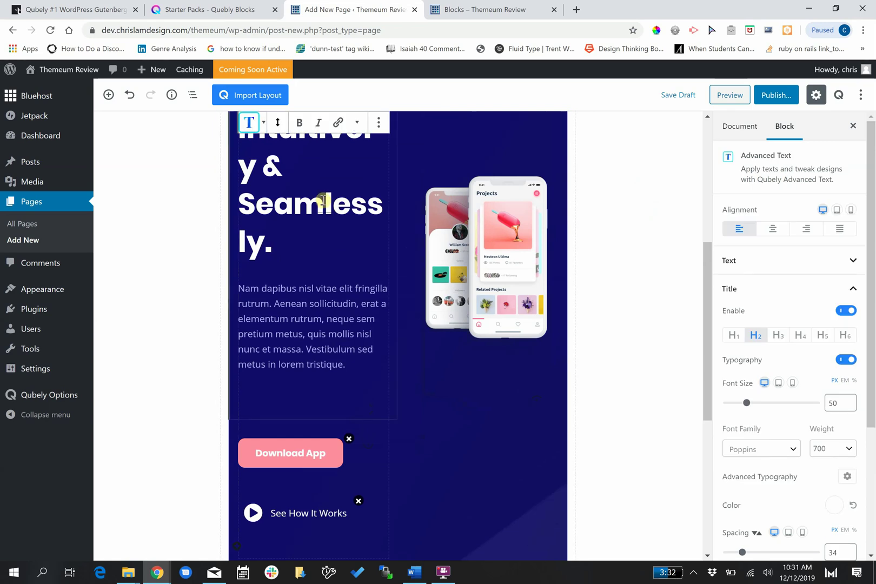
{"action": "scroll", "coordinate": [323, 201], "scroll_direction": "up", "scroll_amount": 2}
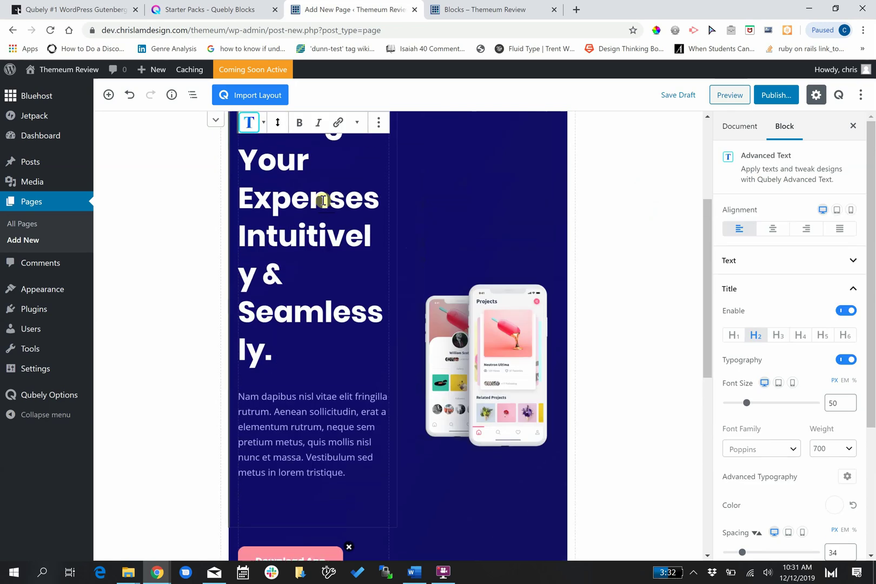
{"action": "scroll", "coordinate": [323, 201], "scroll_direction": "up", "scroll_amount": 3}
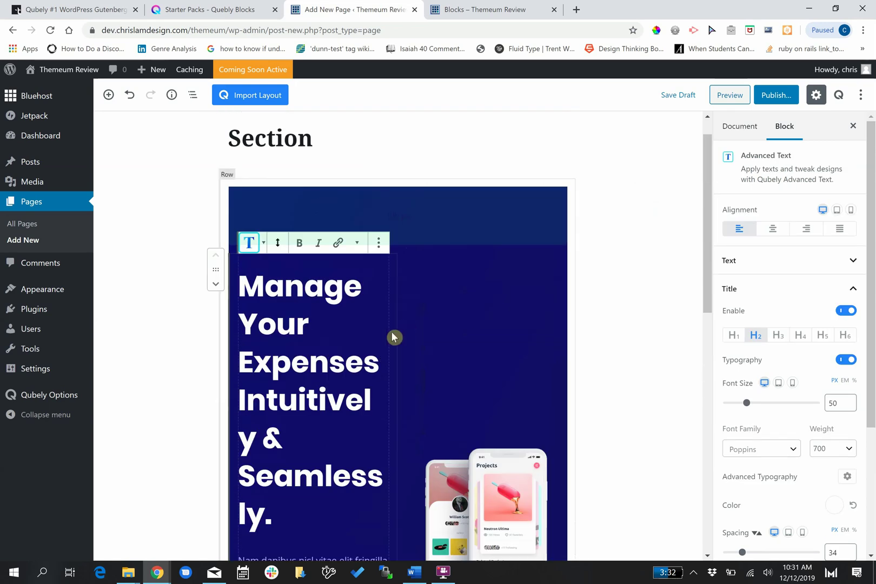
{"action": "scroll", "coordinate": [329, 384], "scroll_direction": "down", "scroll_amount": 6}
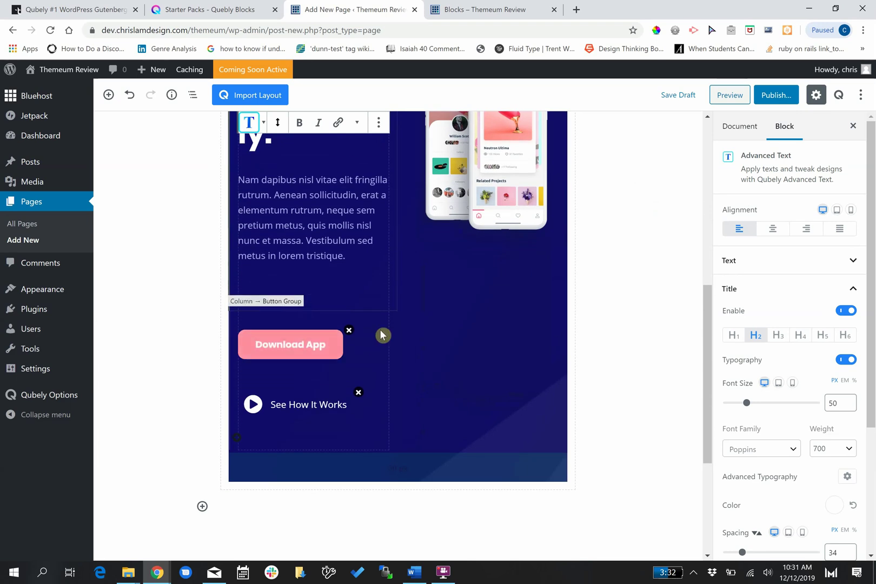
{"action": "left_click", "coordinate": [535, 299]}
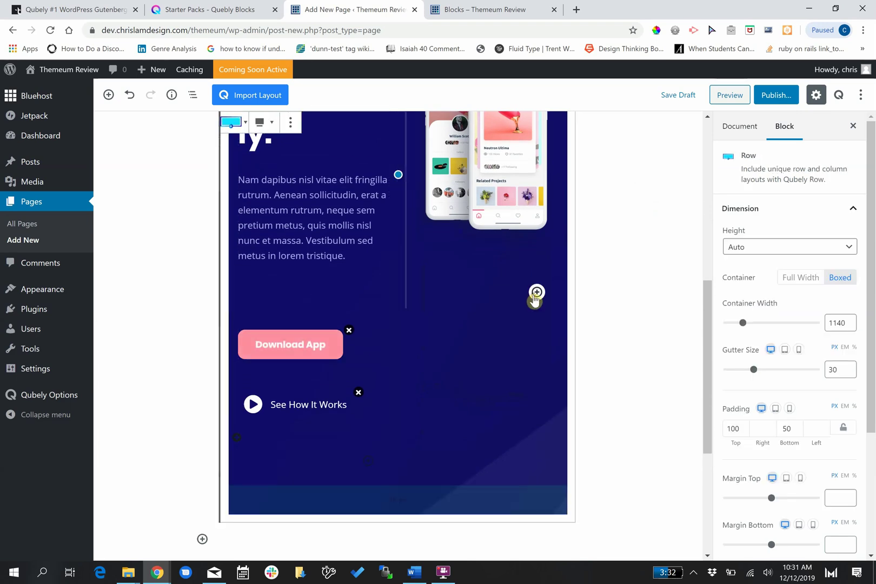
{"action": "scroll", "coordinate": [481, 390], "scroll_direction": "up", "scroll_amount": 2}
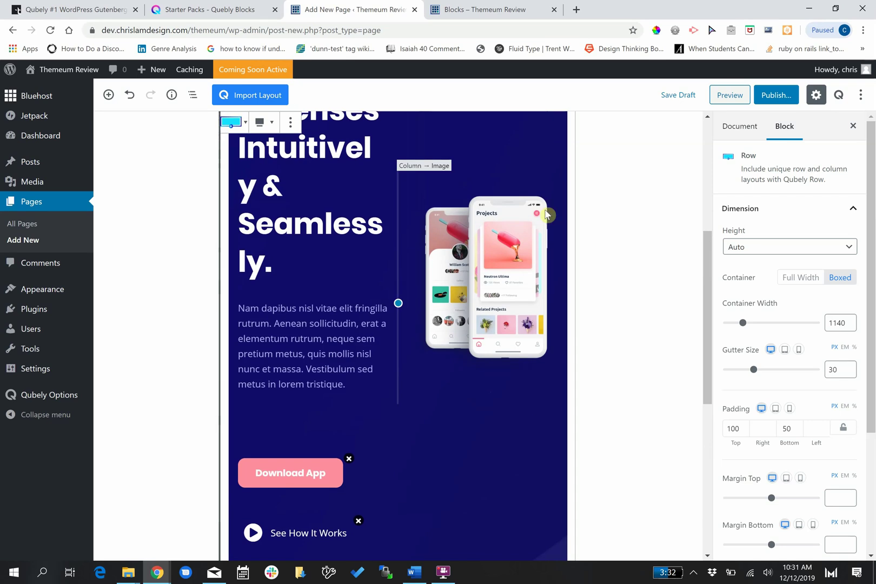
Inspect the header's advanced text block and its enclosing row, viewing the section from heading to buttons
{"action": "left_click", "coordinate": [292, 426]}
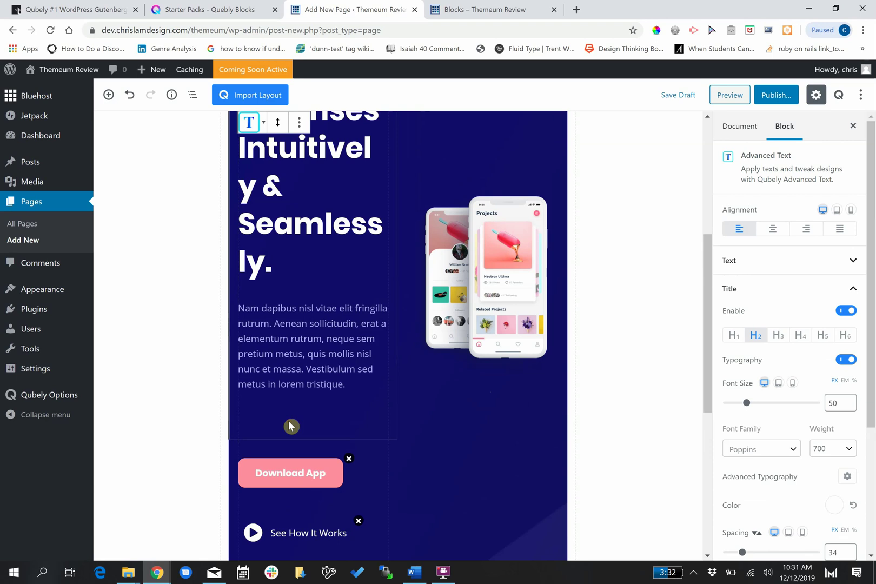
{"action": "scroll", "coordinate": [291, 426], "scroll_direction": "up", "scroll_amount": 2}
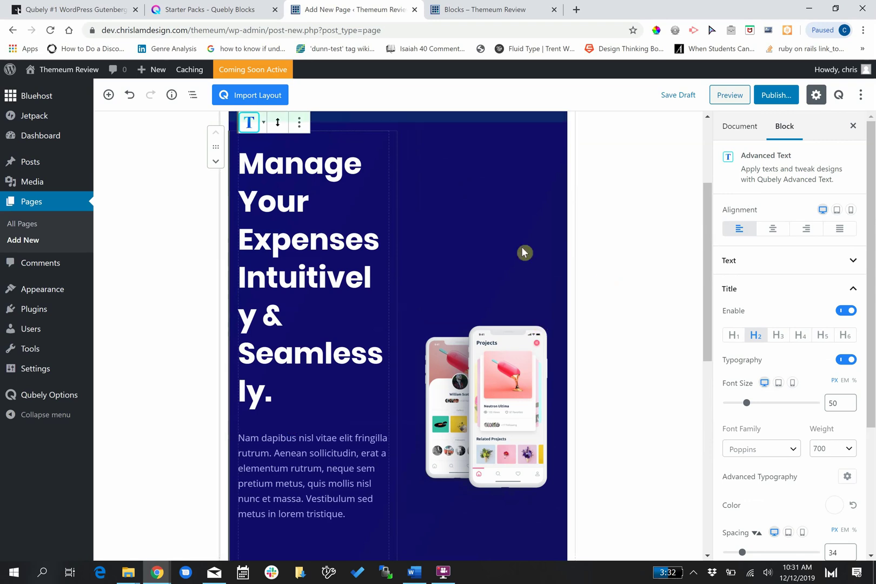
{"action": "scroll", "coordinate": [522, 249], "scroll_direction": "down", "scroll_amount": 7}
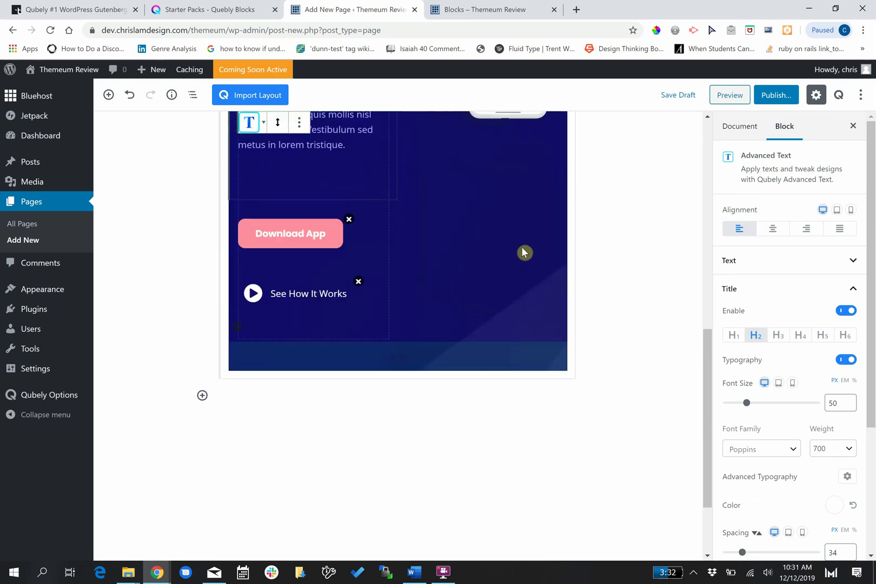
{"action": "left_click", "coordinate": [535, 292]}
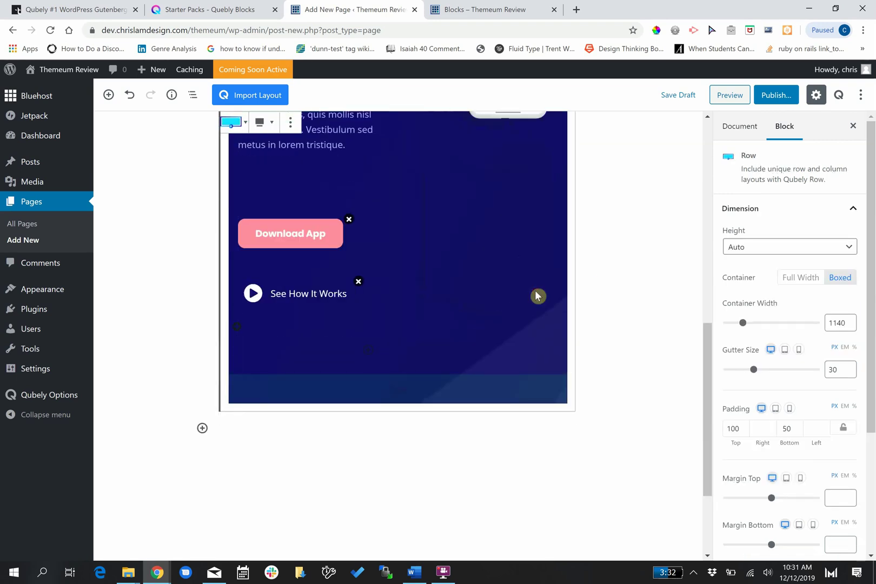
{"action": "scroll", "coordinate": [537, 296], "scroll_direction": "up", "scroll_amount": 5}
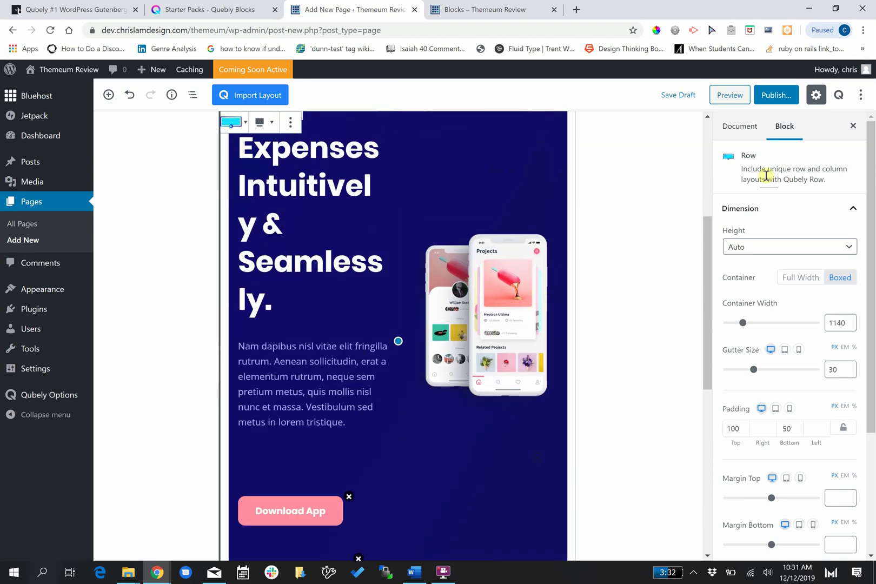
{"action": "scroll", "coordinate": [569, 185], "scroll_direction": "up", "scroll_amount": 2}
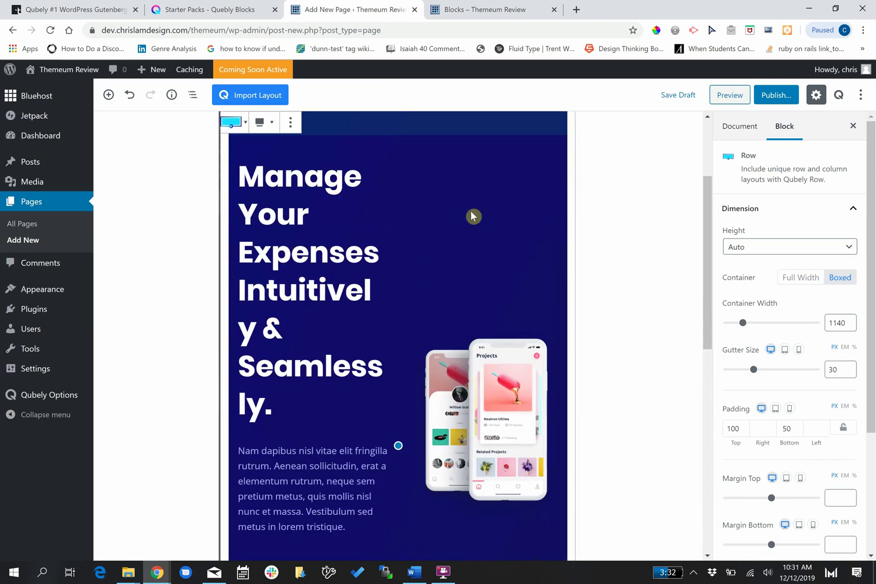
{"action": "scroll", "coordinate": [473, 216], "scroll_direction": "down", "scroll_amount": 2}
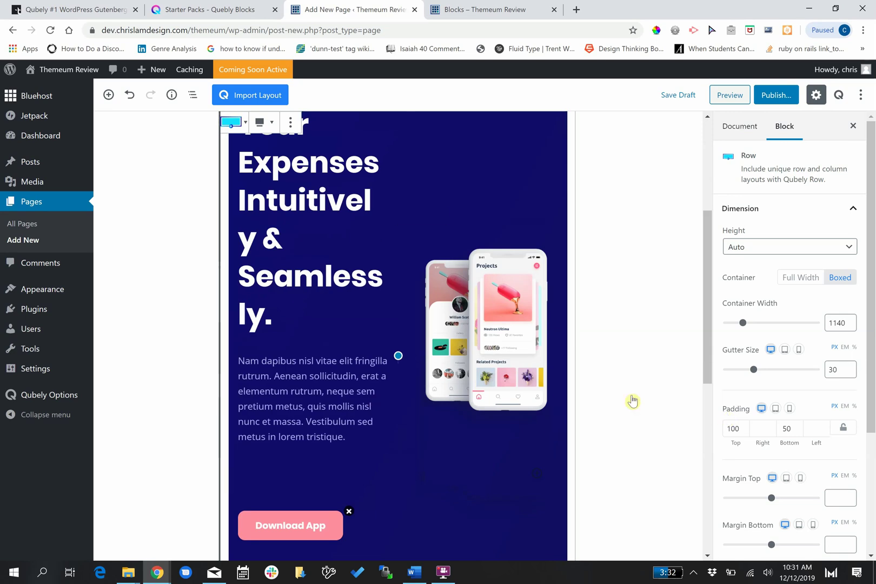
Review the Size and Design settings of the Download App button, including its padding, colors, border and radius
{"action": "left_click", "coordinate": [310, 525]}
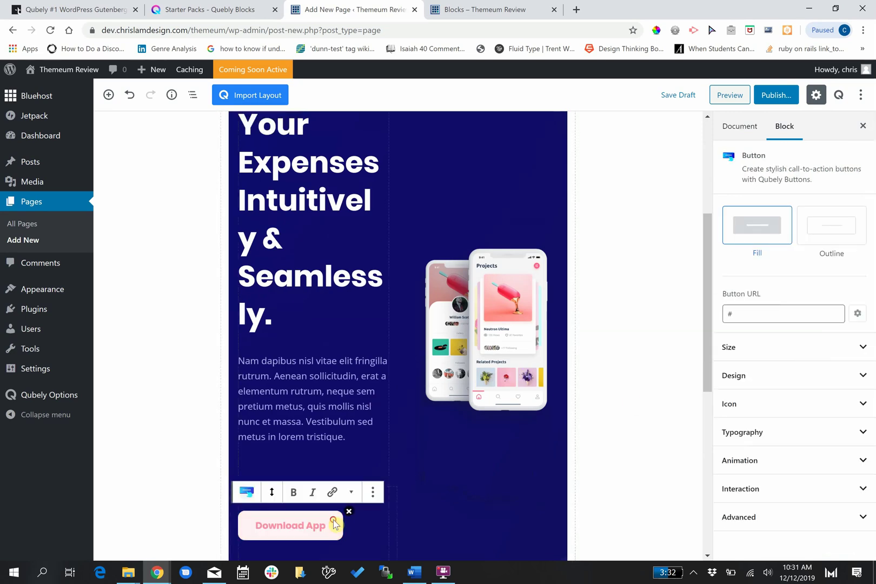
{"action": "left_click", "coordinate": [799, 348]}
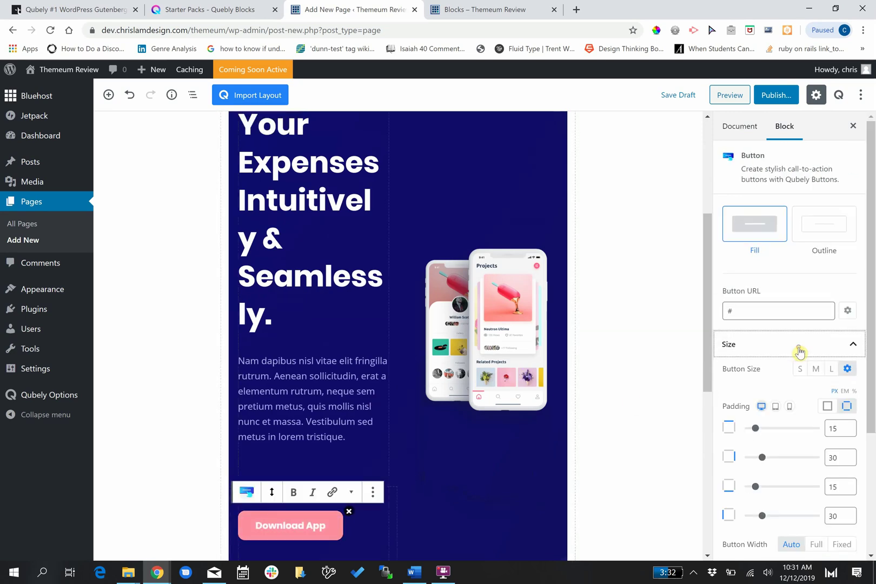
{"action": "scroll", "coordinate": [799, 352], "scroll_direction": "down", "scroll_amount": 3}
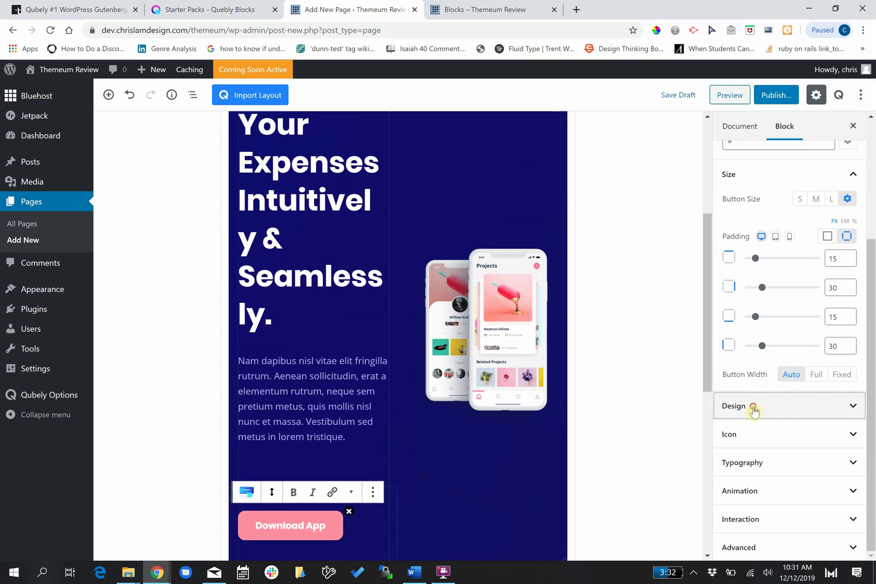
{"action": "left_click", "coordinate": [753, 408]}
{"action": "scroll", "coordinate": [755, 412], "scroll_direction": "down", "scroll_amount": 1}
{"action": "scroll", "coordinate": [854, 297], "scroll_direction": "down", "scroll_amount": 1}
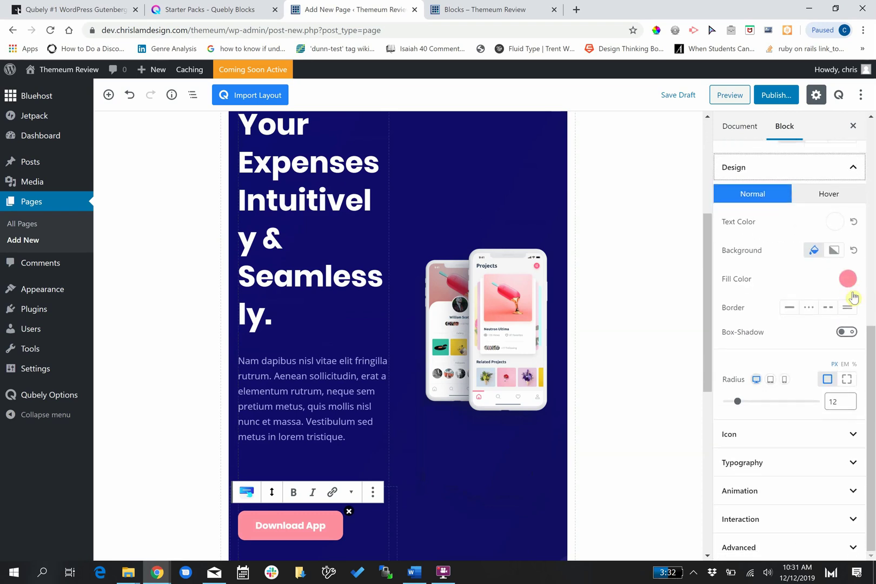
{"action": "left_click", "coordinate": [620, 399]}
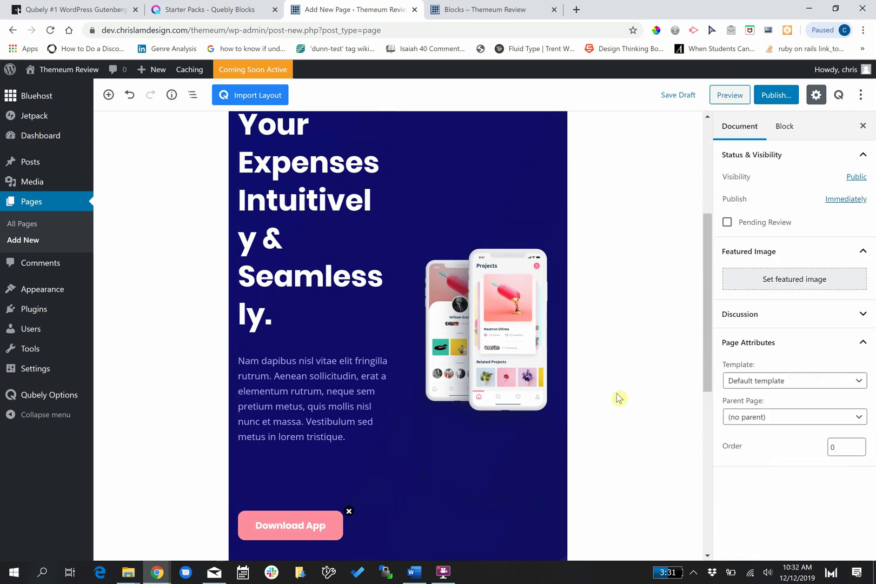
Publish the Section page and open its permalink in a new browser tab
{"action": "scroll", "coordinate": [620, 399], "scroll_direction": "down", "scroll_amount": 5}
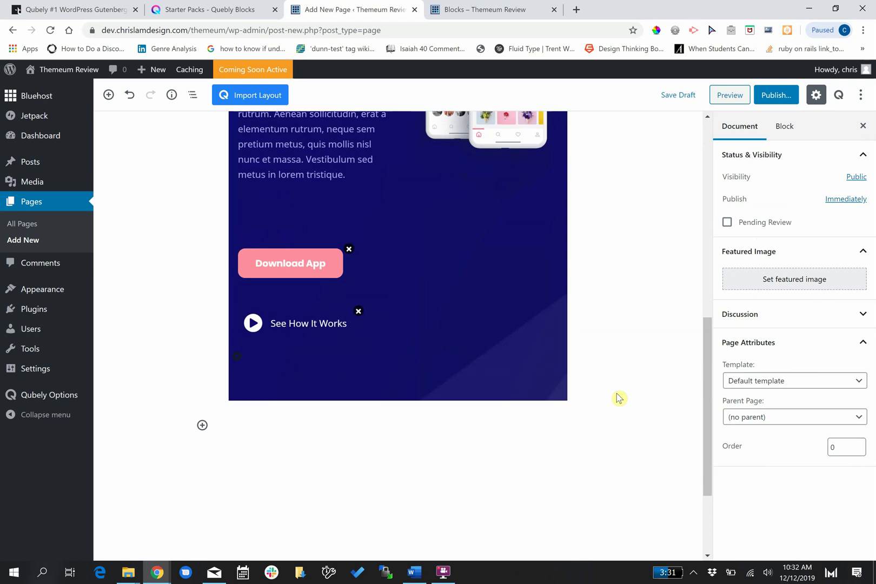
{"action": "left_click", "coordinate": [776, 95]}
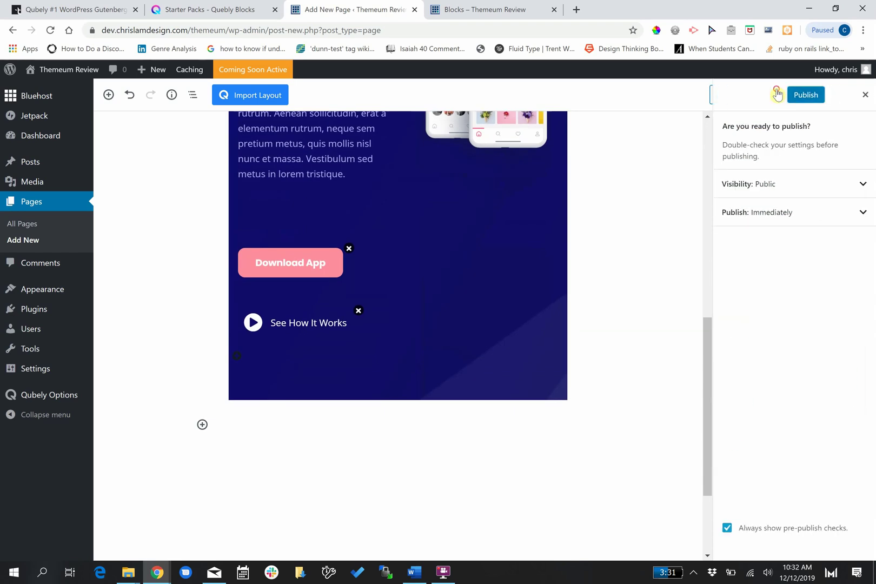
{"action": "left_click", "coordinate": [816, 99]}
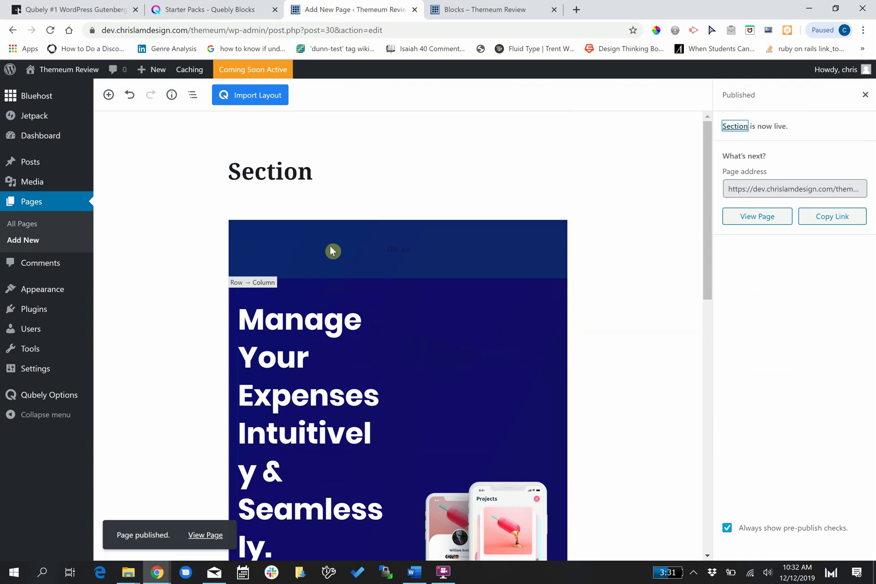
{"action": "left_click", "coordinate": [327, 172]}
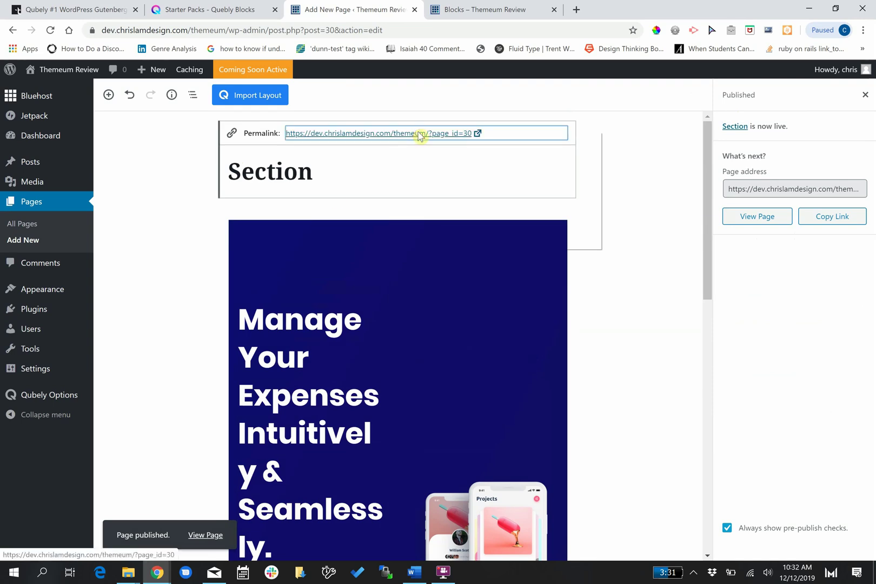
{"action": "left_click", "coordinate": [420, 133], "text": "ctrl"}
{"action": "left_click", "coordinate": [631, 16]}
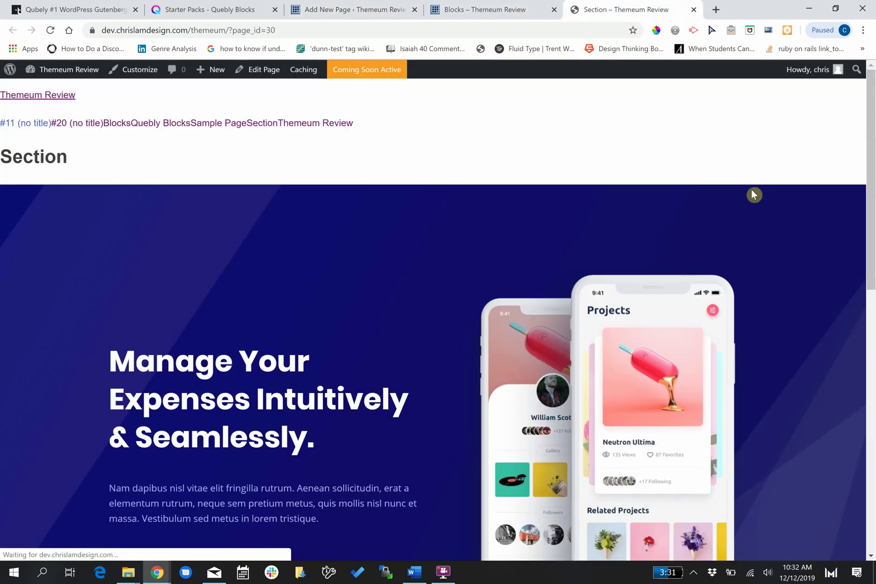
Examine how the imported header section is laid out on the published page, from its heading and phone image to its buttons
{"action": "scroll", "coordinate": [804, 202], "scroll_direction": "down", "scroll_amount": 2}
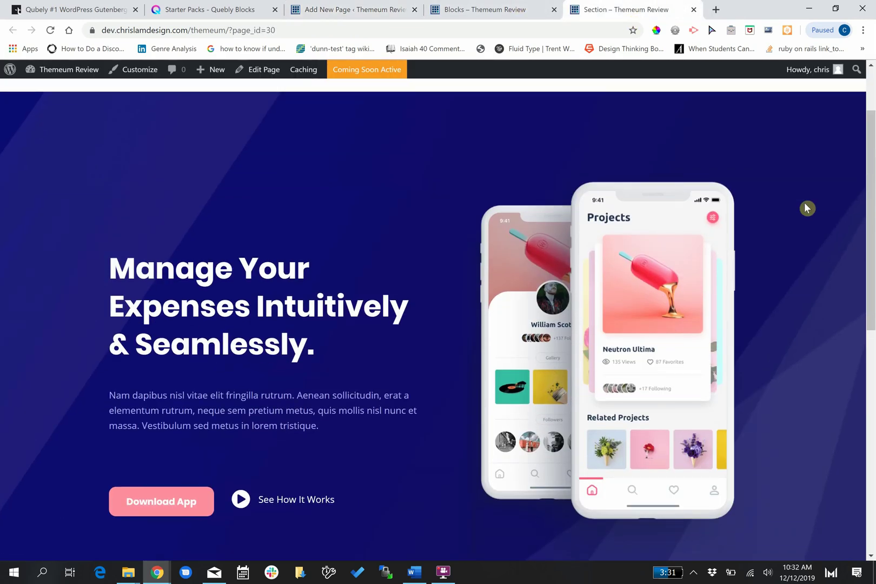
{"action": "scroll", "coordinate": [805, 203], "scroll_direction": "down", "scroll_amount": 2}
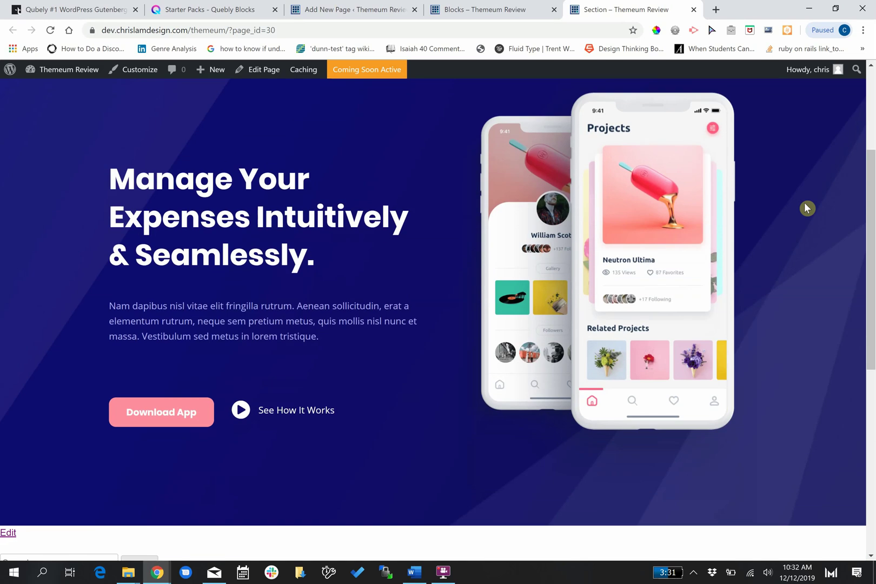
{"action": "scroll", "coordinate": [805, 205], "scroll_direction": "up", "scroll_amount": 2}
{"action": "scroll", "coordinate": [806, 206], "scroll_direction": "down", "scroll_amount": 1}
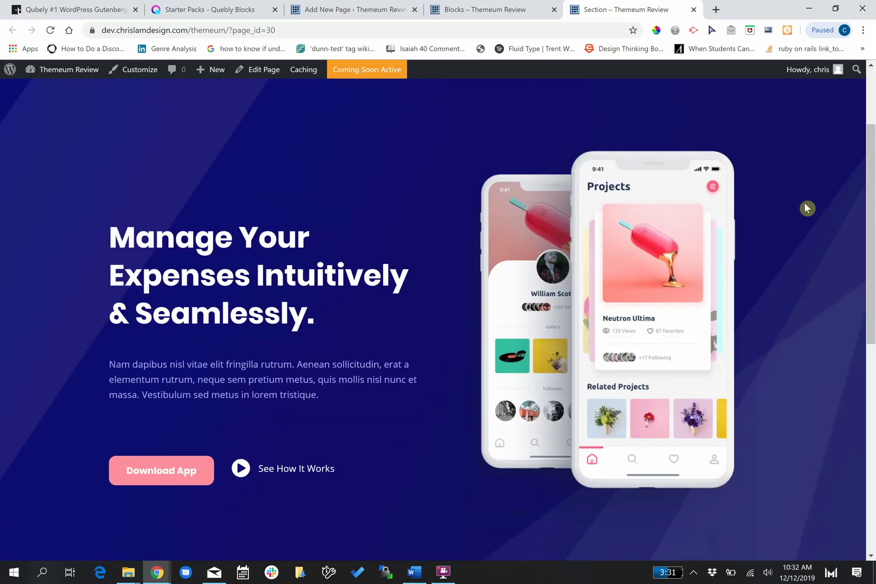
{"action": "scroll", "coordinate": [806, 205], "scroll_direction": "up", "scroll_amount": 3}
{"action": "scroll", "coordinate": [806, 205], "scroll_direction": "down", "scroll_amount": 2}
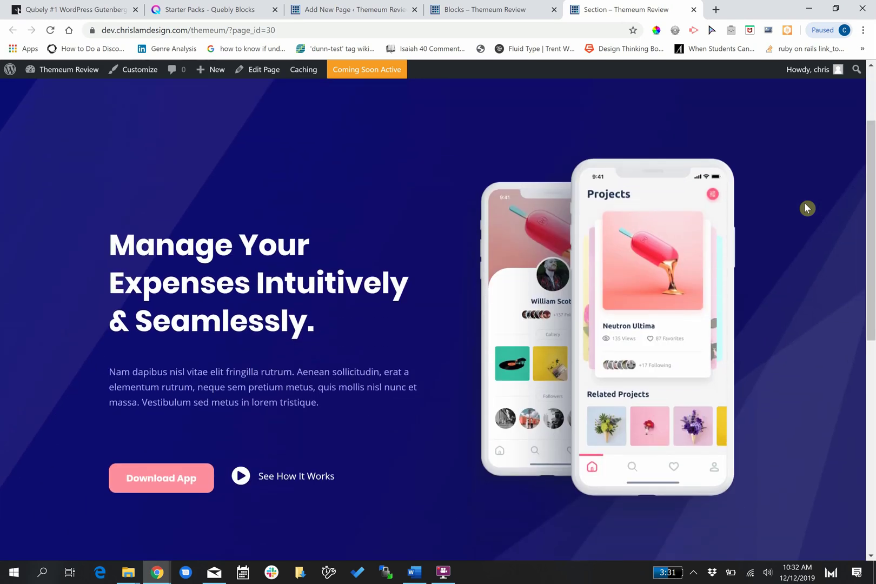
{"action": "scroll", "coordinate": [806, 207], "scroll_direction": "down", "scroll_amount": 3}
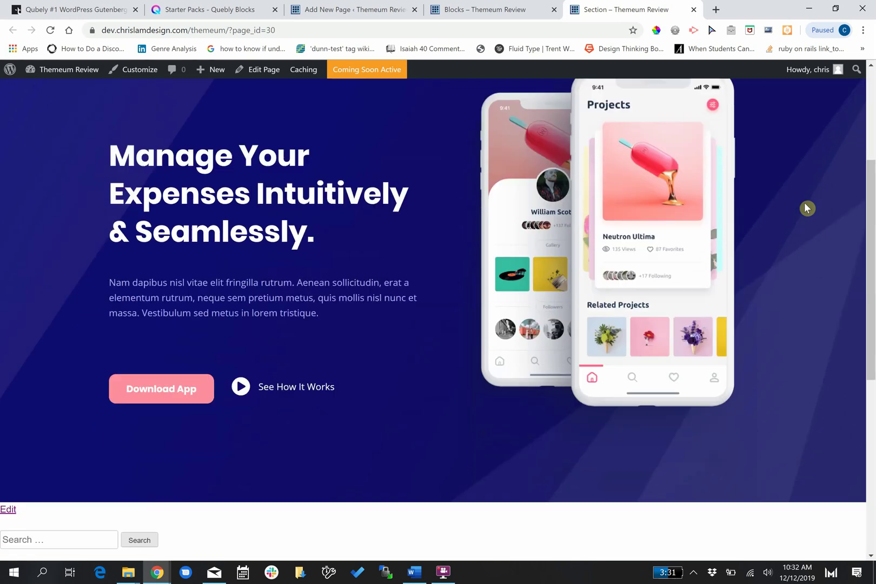
{"action": "scroll", "coordinate": [807, 208], "scroll_direction": "up", "scroll_amount": 2}
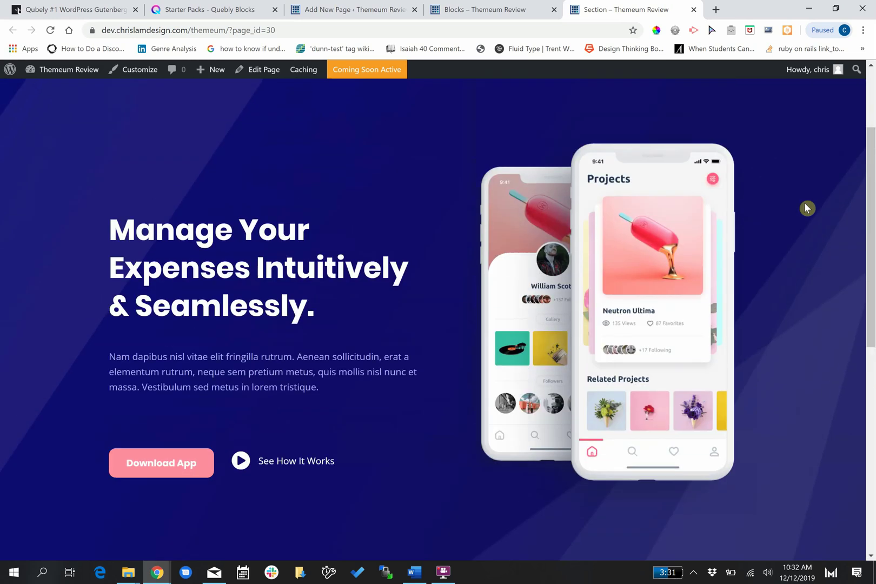
Return to the page editor and import the Service 5 section from the Service category of the Qubely layout library
{"action": "left_click", "coordinate": [443, 12]}
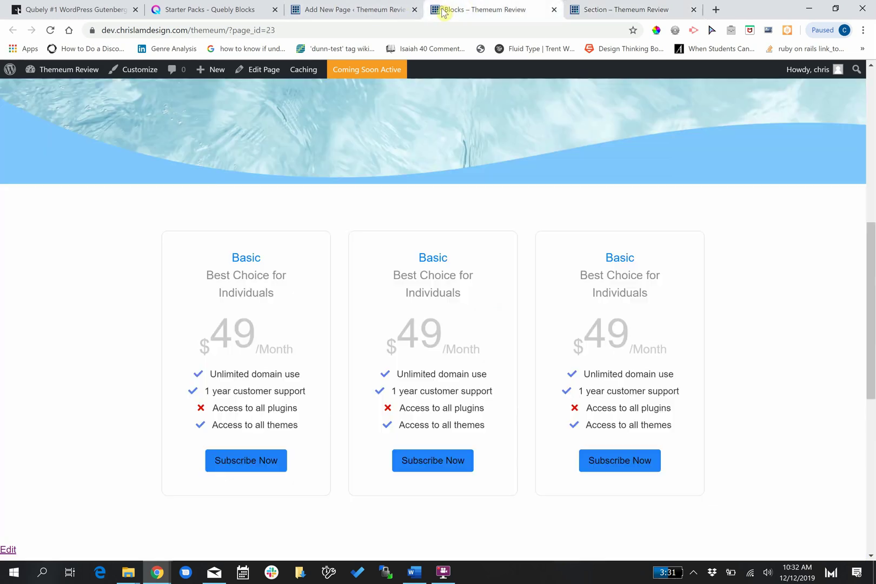
{"action": "left_click", "coordinate": [344, 11]}
{"action": "scroll", "coordinate": [635, 240], "scroll_direction": "down", "scroll_amount": 8}
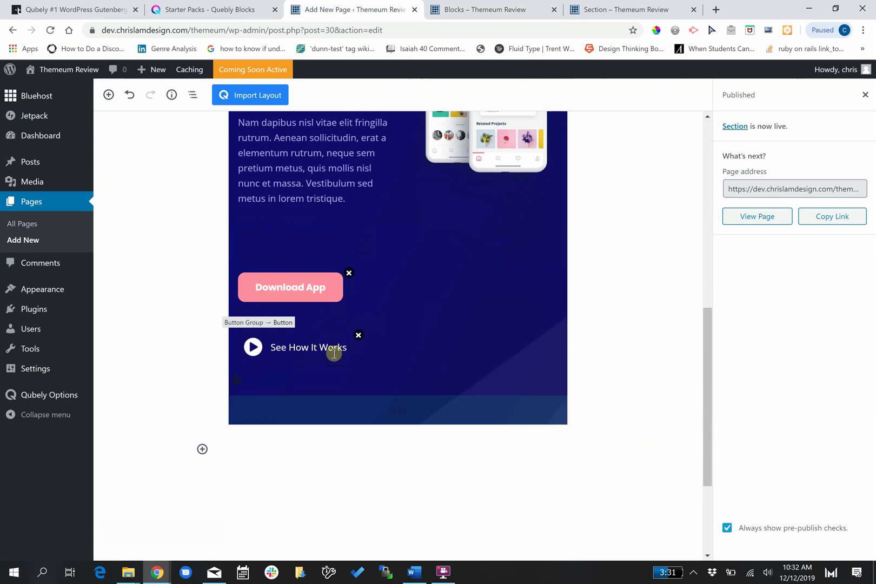
{"action": "left_click", "coordinate": [202, 449]}
{"action": "left_click", "coordinate": [422, 470]}
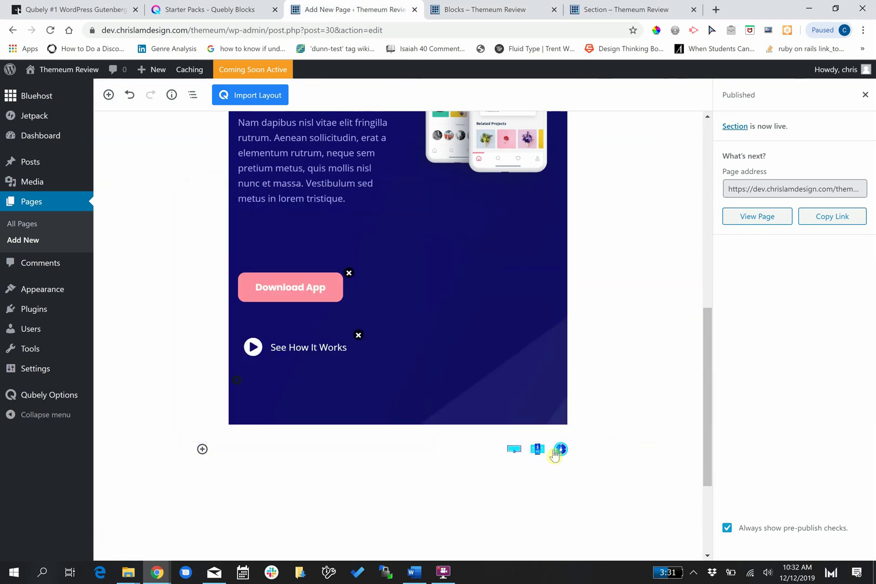
{"action": "scroll", "coordinate": [415, 432], "scroll_direction": "up", "scroll_amount": 8}
{"action": "left_click", "coordinate": [262, 94]}
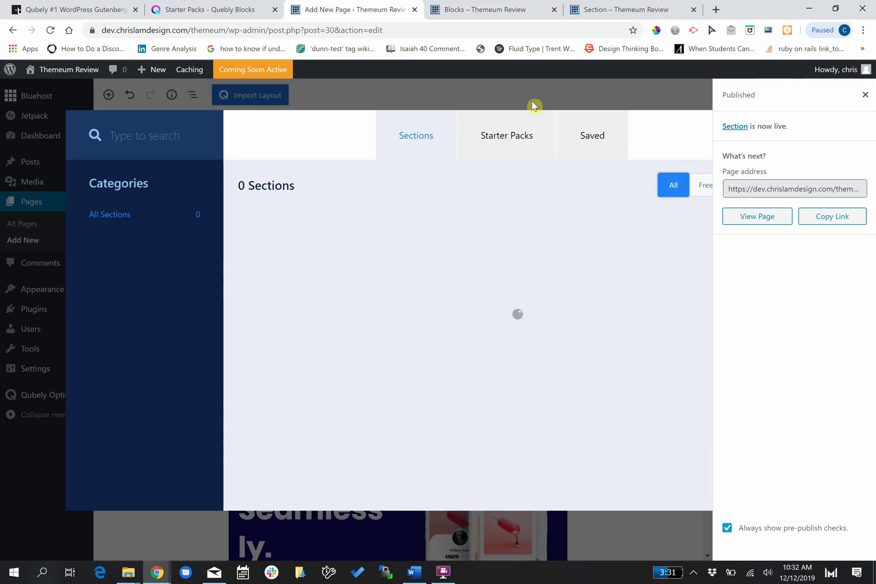
{"action": "scroll", "coordinate": [427, 181], "scroll_direction": "down", "scroll_amount": 1}
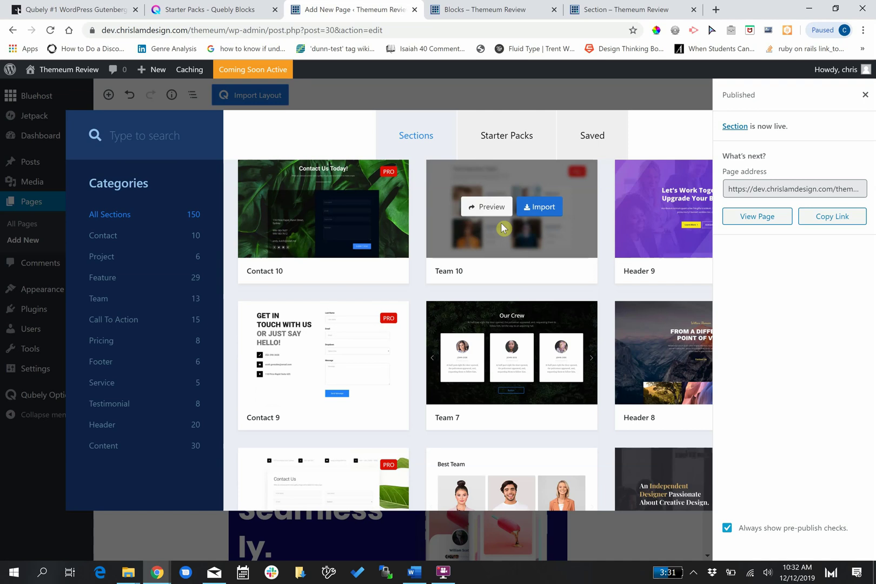
{"action": "left_click", "coordinate": [125, 383]}
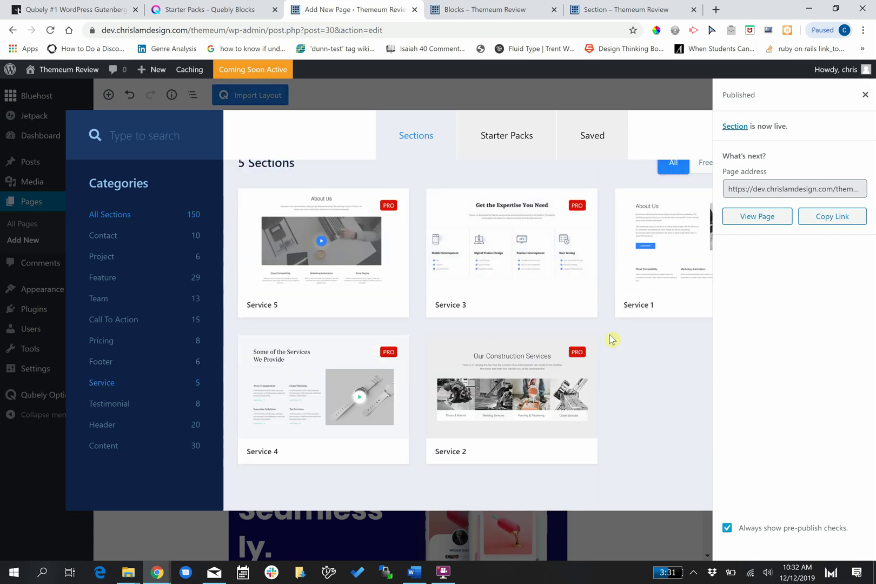
{"action": "scroll", "coordinate": [604, 237], "scroll_direction": "up", "scroll_amount": 1}
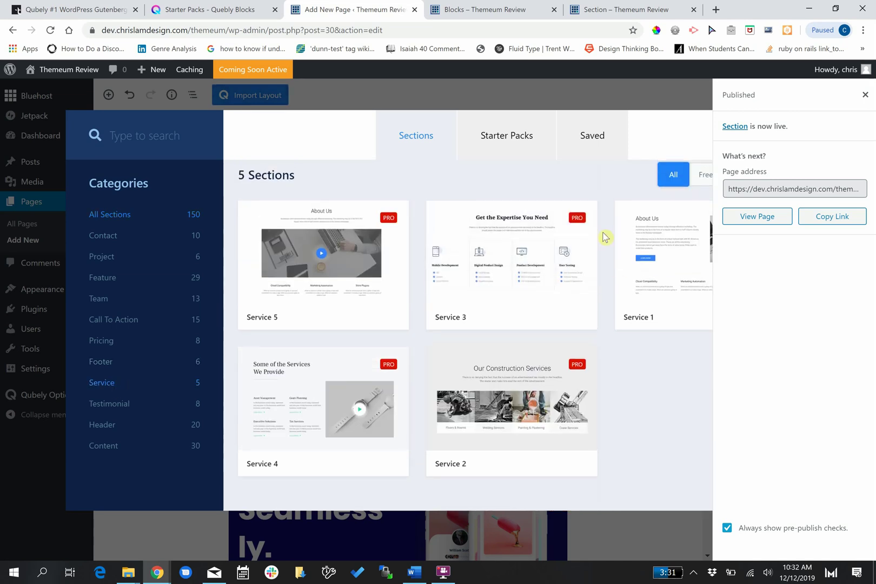
{"action": "mouse_move", "coordinate": [358, 250]}
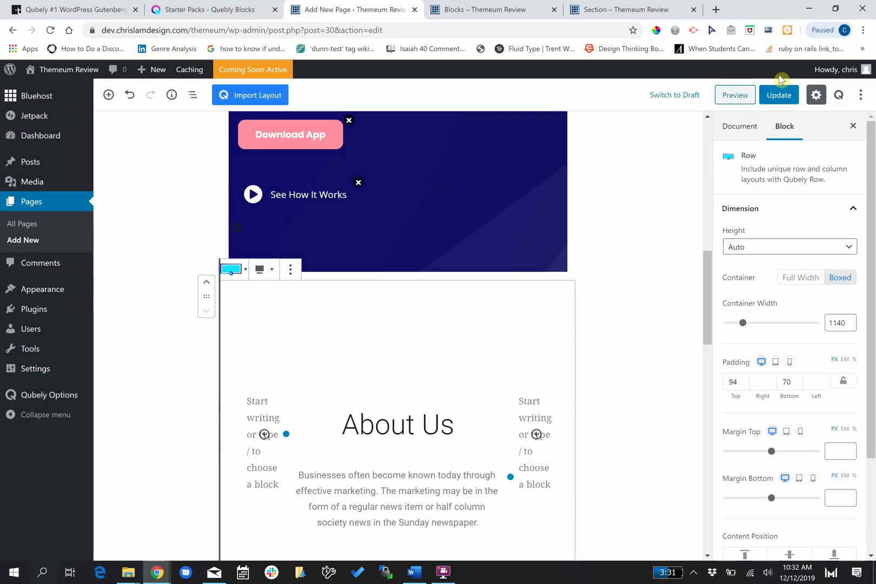
Look over the imported About Us section below the header and update the page
{"action": "scroll", "coordinate": [630, 222], "scroll_direction": "down", "scroll_amount": 7}
{"action": "scroll", "coordinate": [630, 223], "scroll_direction": "down", "scroll_amount": 6}
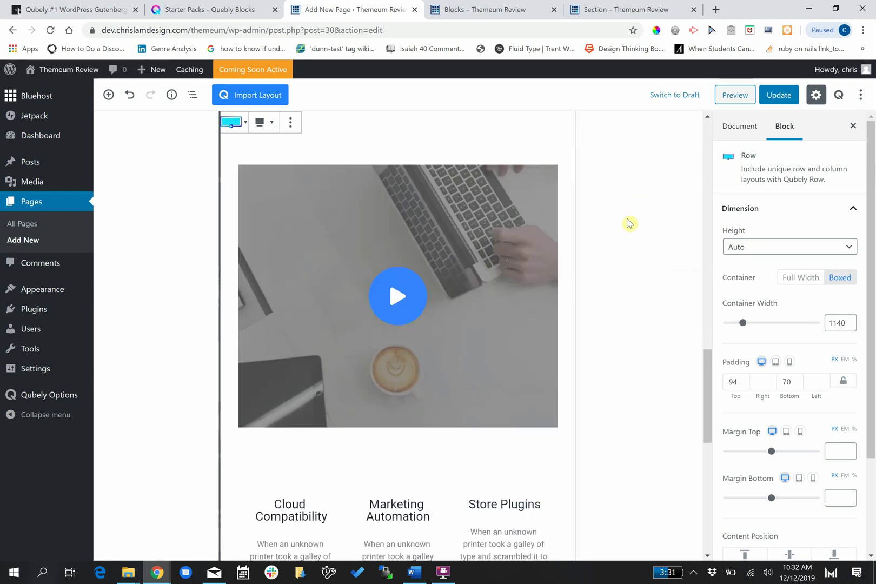
{"action": "scroll", "coordinate": [630, 223], "scroll_direction": "up", "scroll_amount": 2}
{"action": "scroll", "coordinate": [630, 223], "scroll_direction": "up", "scroll_amount": 12}
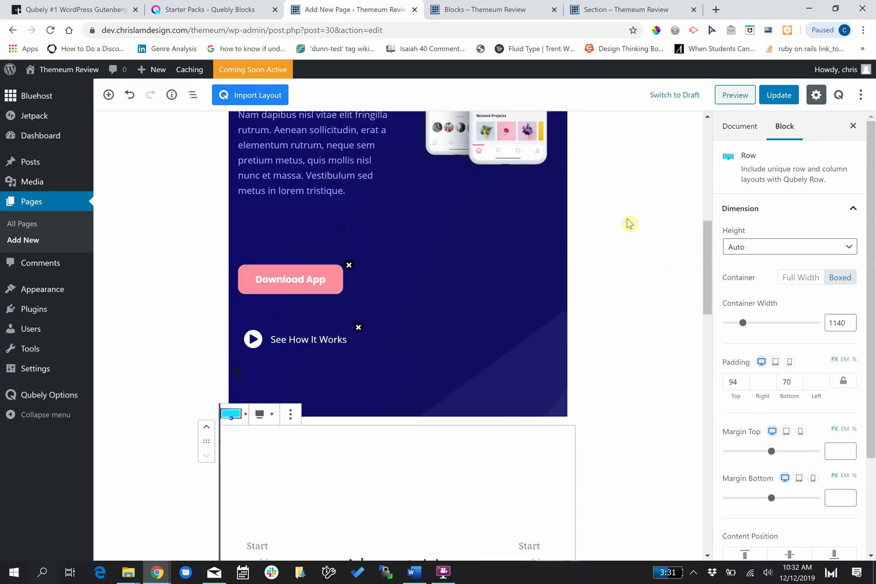
{"action": "scroll", "coordinate": [629, 223], "scroll_direction": "down", "scroll_amount": 6}
{"action": "scroll", "coordinate": [630, 223], "scroll_direction": "down", "scroll_amount": 6}
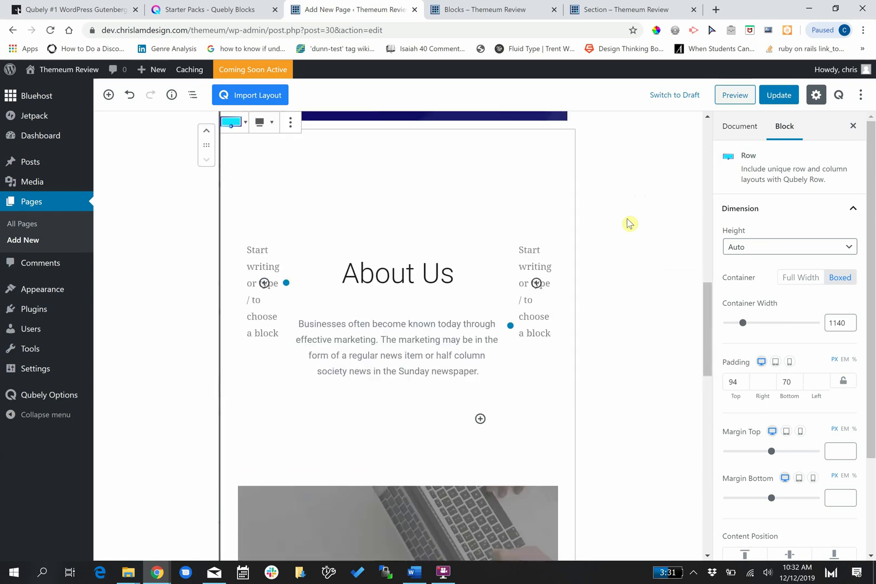
{"action": "left_click", "coordinate": [778, 94]}
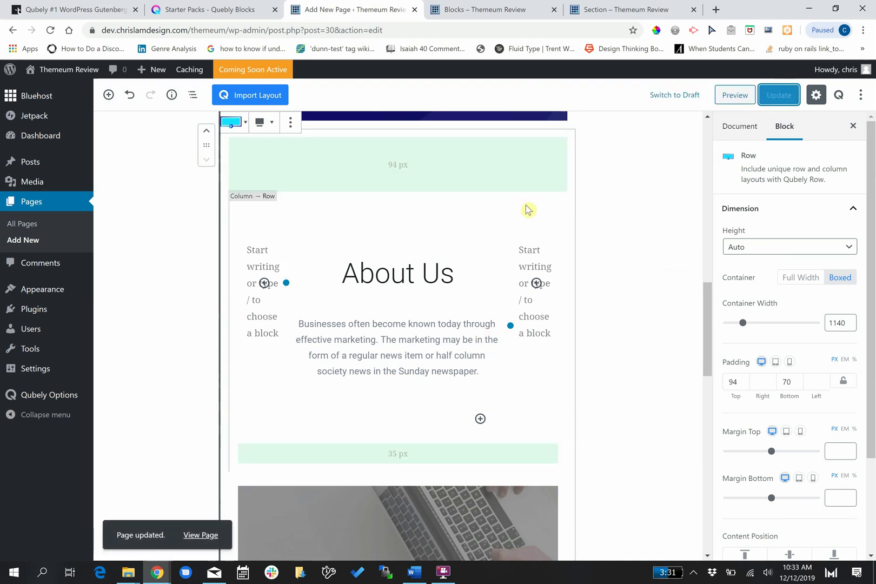
{"action": "scroll", "coordinate": [634, 190], "scroll_direction": "up", "scroll_amount": 1}
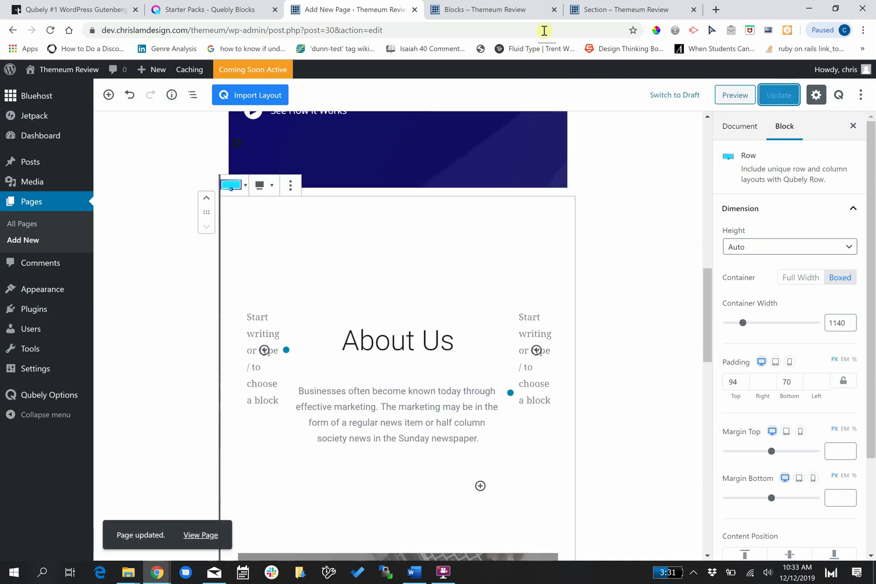
{"action": "scroll", "coordinate": [581, 354], "scroll_direction": "up", "scroll_amount": 10}
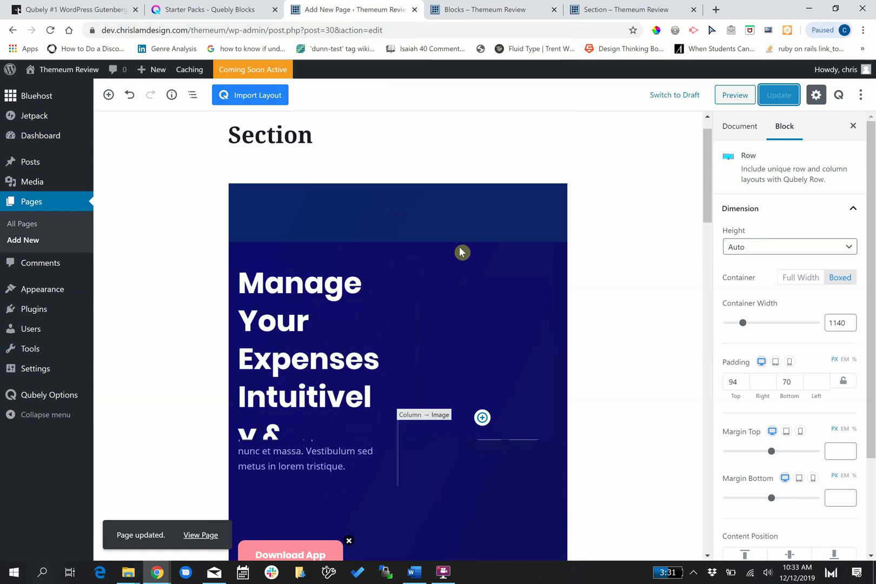
{"action": "left_click", "coordinate": [265, 98]}
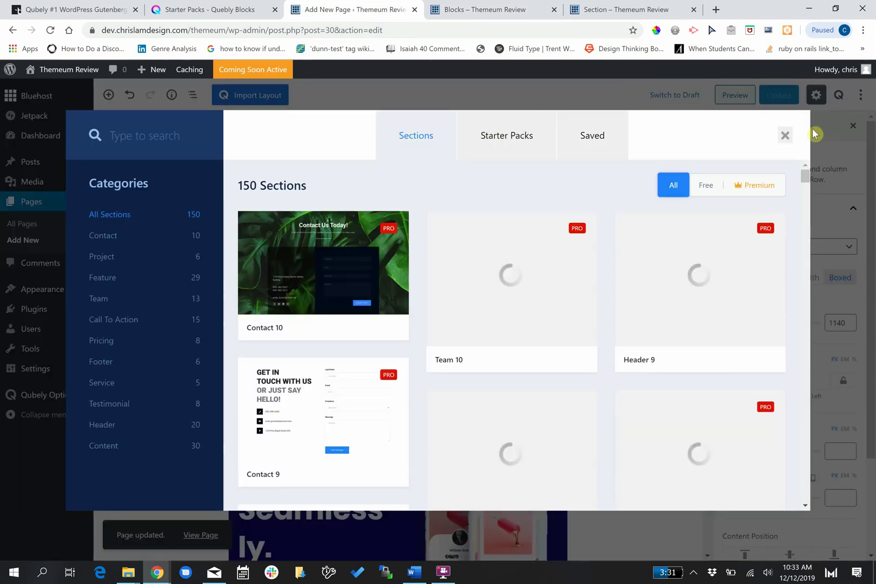
{"action": "left_click", "coordinate": [785, 136]}
Switch to the published Section page, reload it and view the About Us section below the header
{"action": "left_click", "coordinate": [622, 11]}
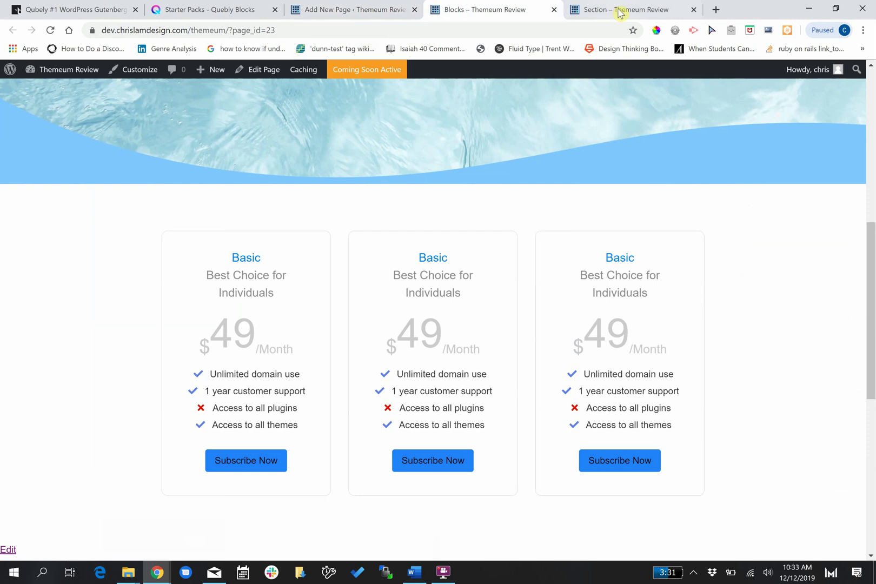
{"action": "left_click", "coordinate": [52, 30]}
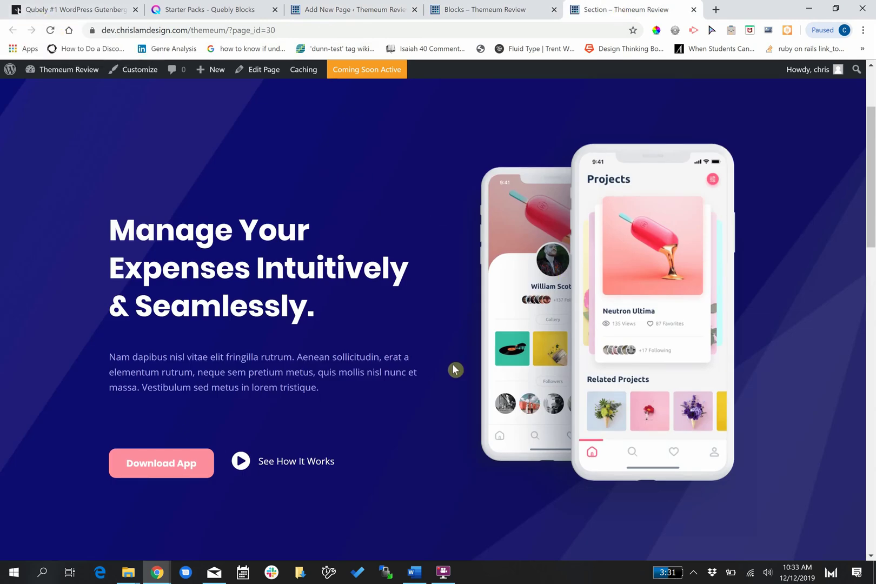
{"action": "scroll", "coordinate": [453, 364], "scroll_direction": "down", "scroll_amount": 5}
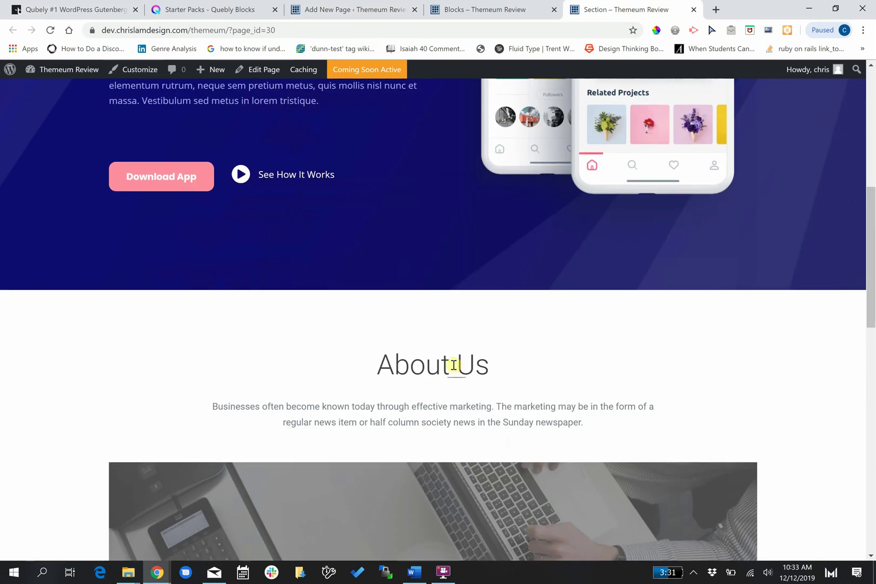
{"action": "scroll", "coordinate": [454, 365], "scroll_direction": "down", "scroll_amount": 3}
{"action": "scroll", "coordinate": [453, 365], "scroll_direction": "down", "scroll_amount": 3}
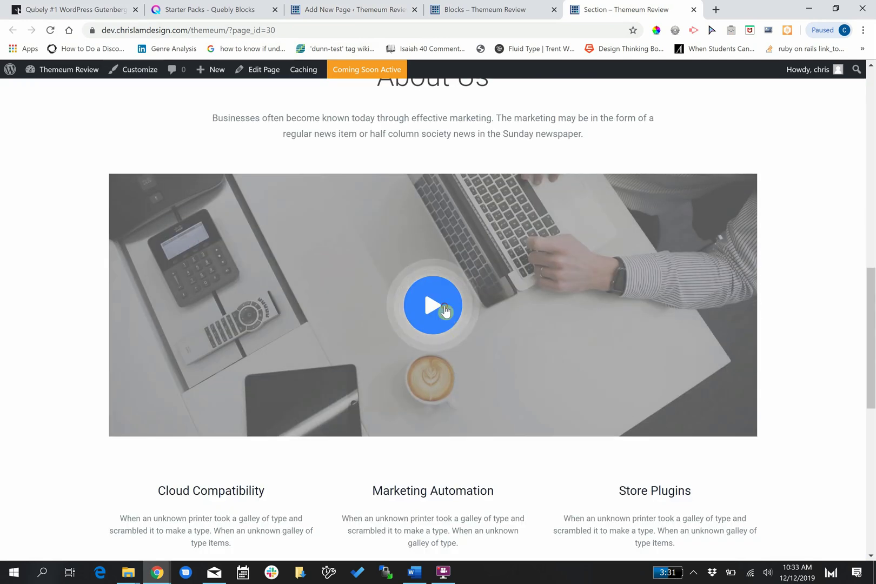
Open the About Us video popup on the published page, close it and view the three feature columns underneath
{"action": "left_click", "coordinate": [446, 313]}
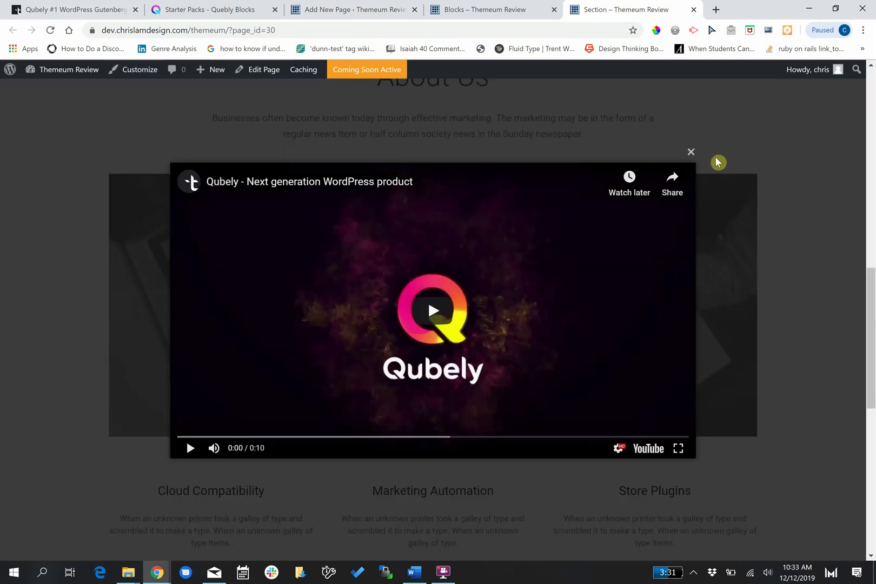
{"action": "left_click", "coordinate": [694, 156]}
{"action": "scroll", "coordinate": [753, 181], "scroll_direction": "down", "scroll_amount": 4}
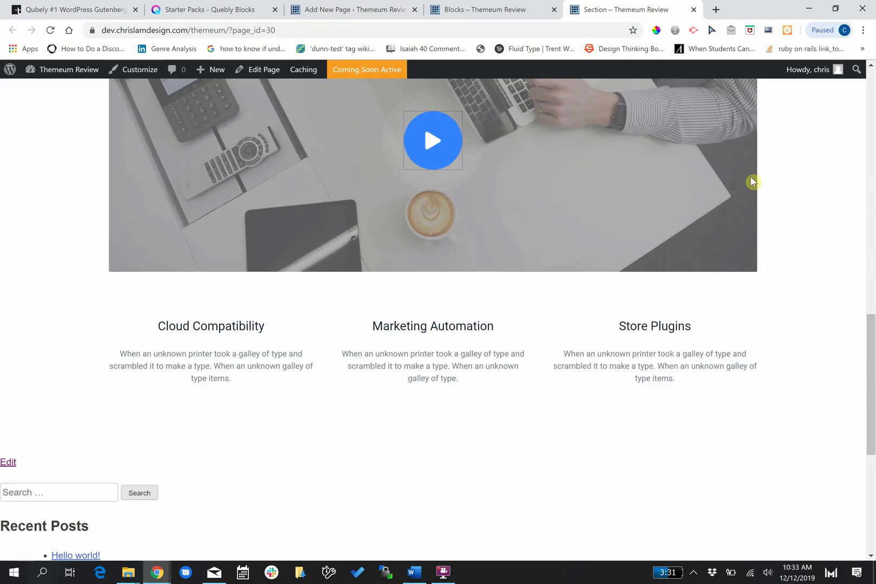
Examine how the header and About Us sections fit together along the full length of the published page
{"action": "scroll", "coordinate": [753, 182], "scroll_direction": "up", "scroll_amount": 9}
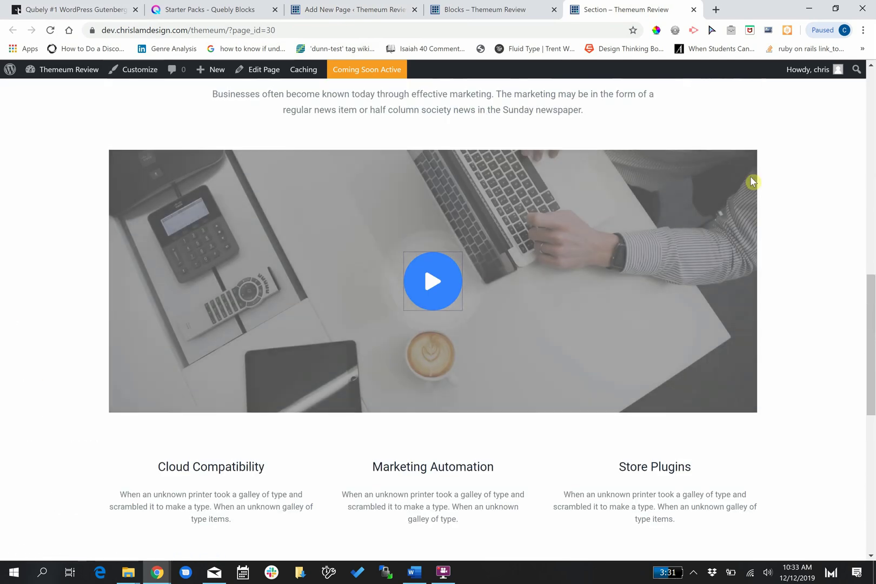
{"action": "scroll", "coordinate": [753, 182], "scroll_direction": "up", "scroll_amount": 3}
{"action": "scroll", "coordinate": [753, 182], "scroll_direction": "up", "scroll_amount": 4}
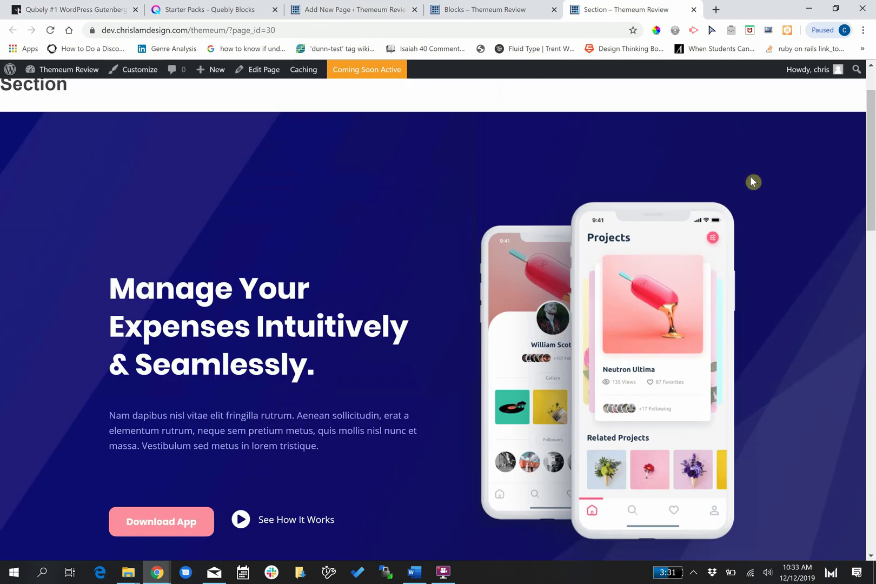
{"action": "scroll", "coordinate": [753, 182], "scroll_direction": "down", "scroll_amount": 4}
{"action": "scroll", "coordinate": [753, 182], "scroll_direction": "down", "scroll_amount": 10}
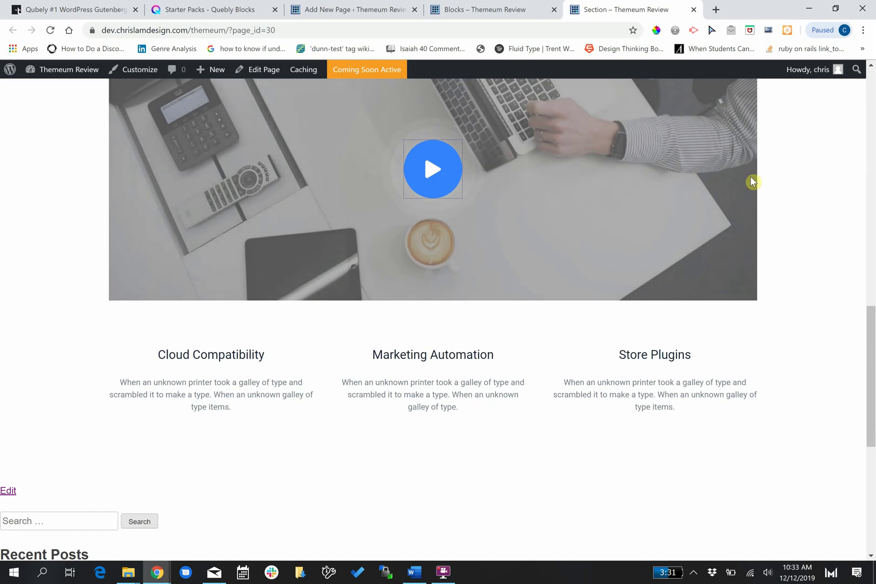
{"action": "scroll", "coordinate": [753, 182], "scroll_direction": "up", "scroll_amount": 3}
{"action": "scroll", "coordinate": [753, 182], "scroll_direction": "up", "scroll_amount": 10}
{"action": "scroll", "coordinate": [753, 182], "scroll_direction": "down", "scroll_amount": 3}
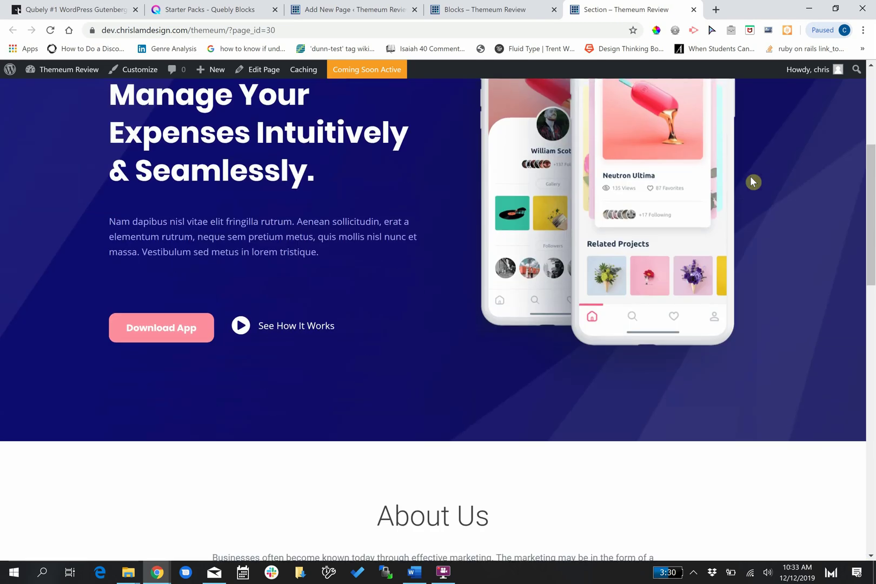
{"action": "scroll", "coordinate": [753, 182], "scroll_direction": "up", "scroll_amount": 4}
{"action": "scroll", "coordinate": [753, 182], "scroll_direction": "down", "scroll_amount": 15}
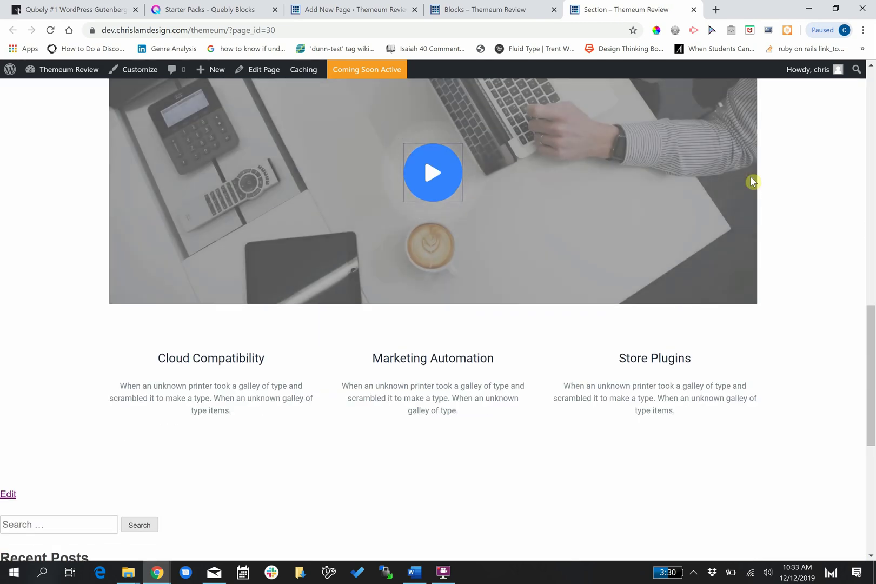
{"action": "scroll", "coordinate": [752, 182], "scroll_direction": "up", "scroll_amount": 15}
Return to the page editor and look over both imported sections, from the header to the three feature columns
{"action": "left_click", "coordinate": [505, 13]}
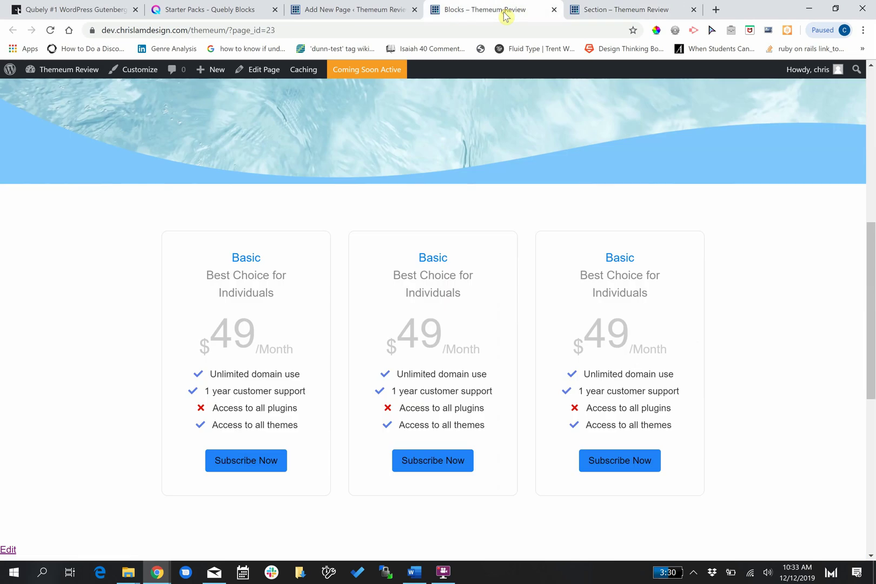
{"action": "left_click", "coordinate": [333, 11]}
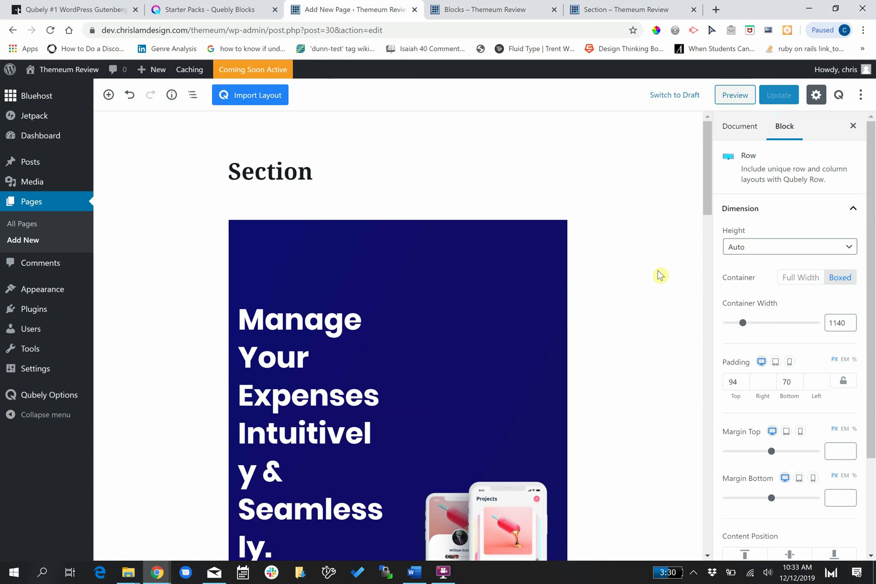
{"action": "scroll", "coordinate": [660, 276], "scroll_direction": "down", "scroll_amount": 7}
{"action": "scroll", "coordinate": [660, 275], "scroll_direction": "down", "scroll_amount": 5}
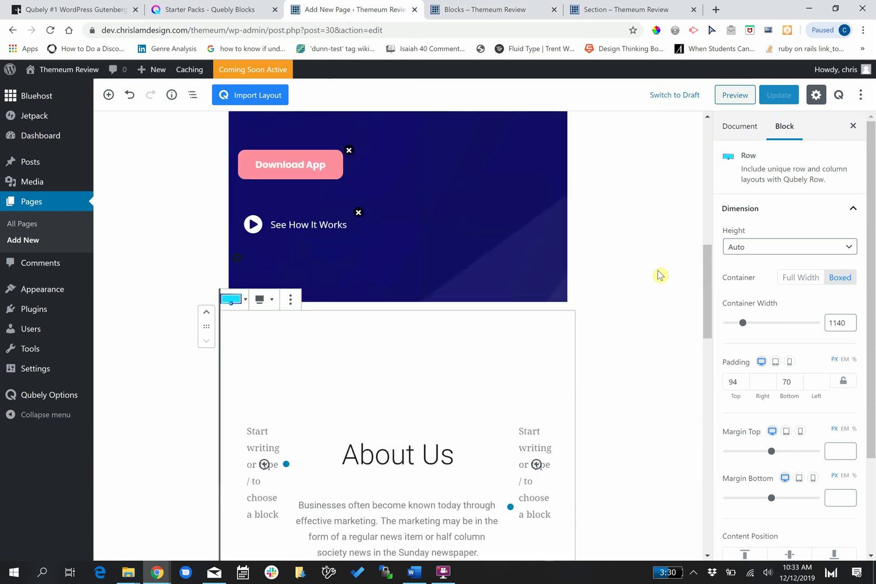
{"action": "scroll", "coordinate": [660, 276], "scroll_direction": "down", "scroll_amount": 6}
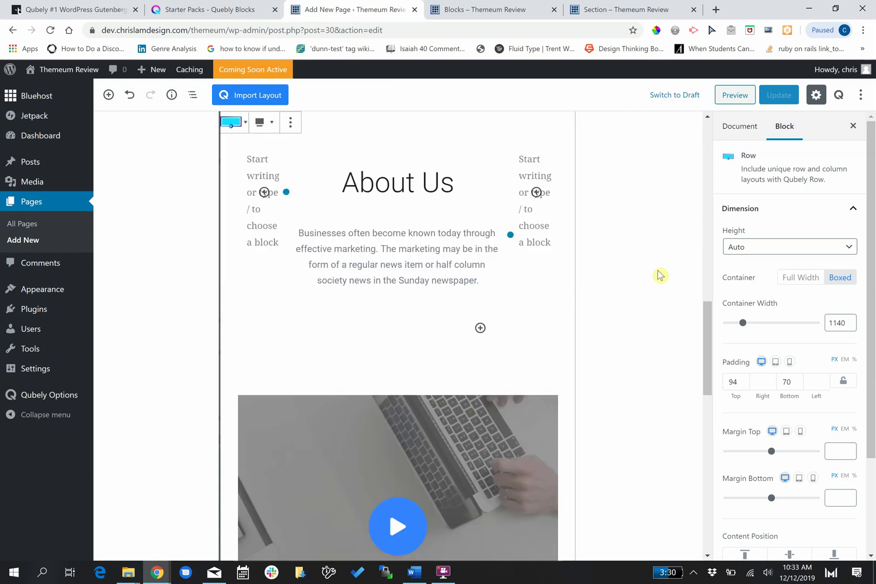
{"action": "scroll", "coordinate": [660, 275], "scroll_direction": "down", "scroll_amount": 4}
{"action": "scroll", "coordinate": [660, 276], "scroll_direction": "up", "scroll_amount": 5}
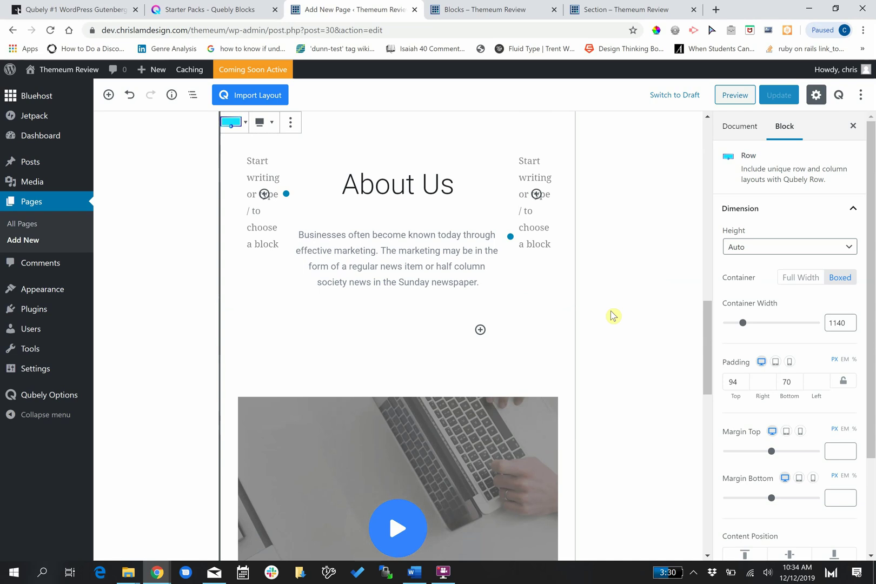
{"action": "scroll", "coordinate": [613, 316], "scroll_direction": "down", "scroll_amount": 9}
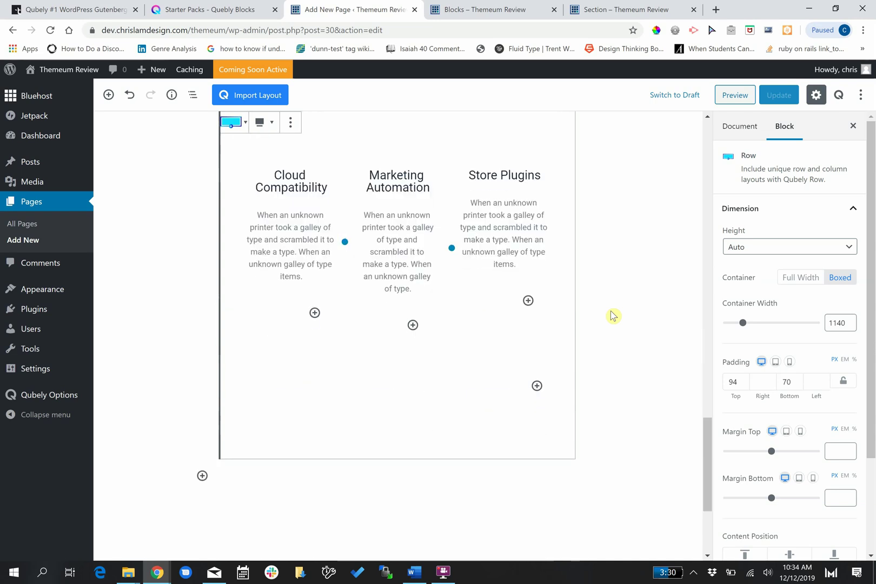
Inspect the block settings of the Marketing Automation column, the Video Popup and the About Us heading
{"action": "left_click", "coordinate": [613, 316]}
{"action": "scroll", "coordinate": [590, 311], "scroll_direction": "up", "scroll_amount": 3}
{"action": "left_click", "coordinate": [445, 316]}
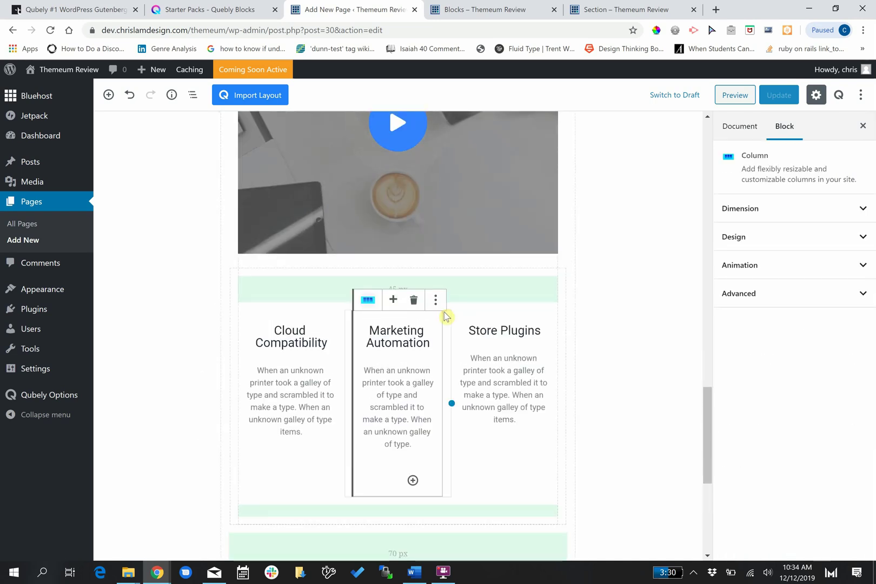
{"action": "left_click", "coordinate": [522, 240]}
{"action": "scroll", "coordinate": [562, 227], "scroll_direction": "up", "scroll_amount": 4}
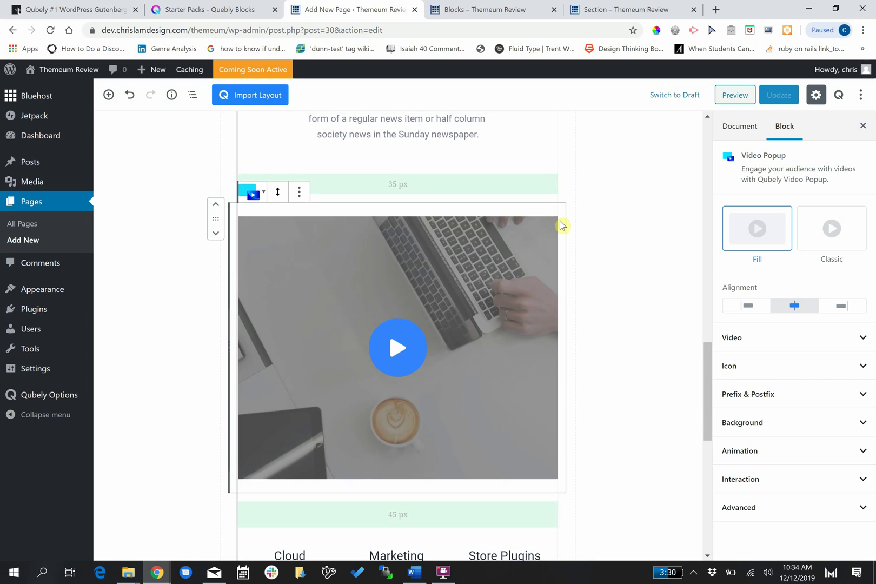
{"action": "scroll", "coordinate": [562, 227], "scroll_direction": "up", "scroll_amount": 4}
{"action": "left_click", "coordinate": [491, 241]}
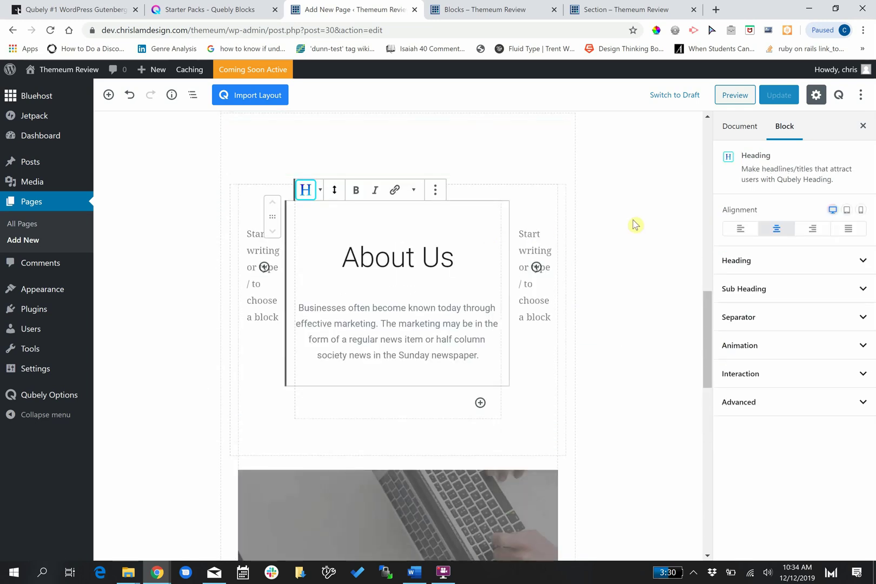
{"action": "scroll", "coordinate": [635, 225], "scroll_direction": "up", "scroll_amount": 13}
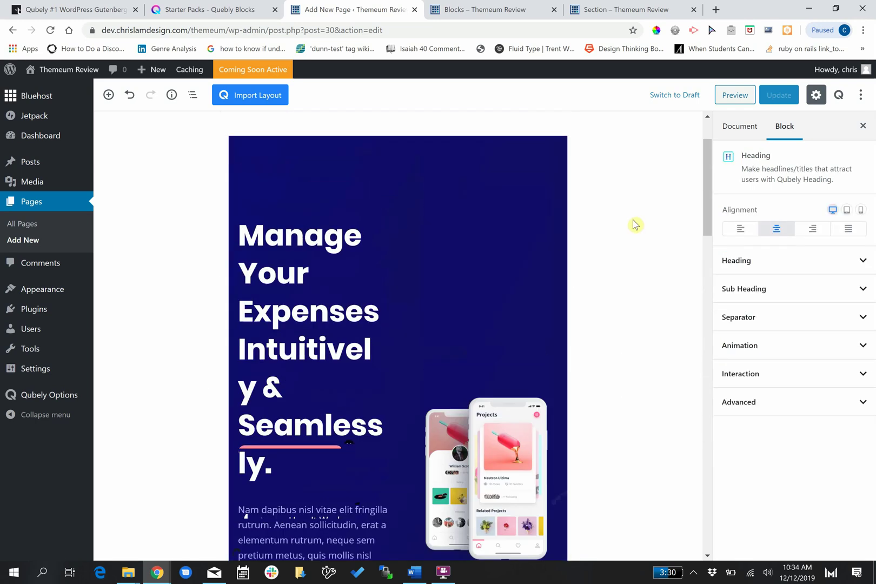
{"action": "scroll", "coordinate": [633, 224], "scroll_direction": "down", "scroll_amount": 12}
{"action": "left_click", "coordinate": [605, 227]}
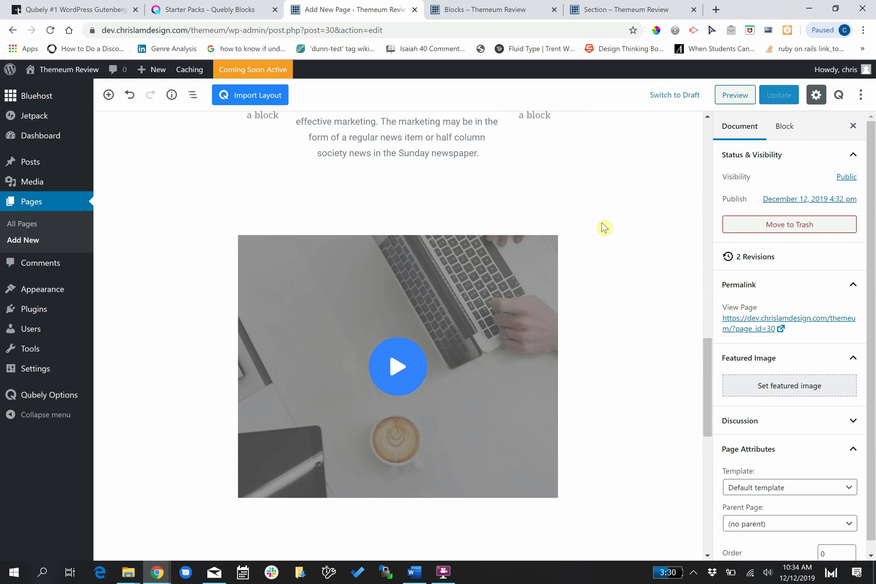
{"action": "scroll", "coordinate": [604, 227], "scroll_direction": "up", "scroll_amount": 15}
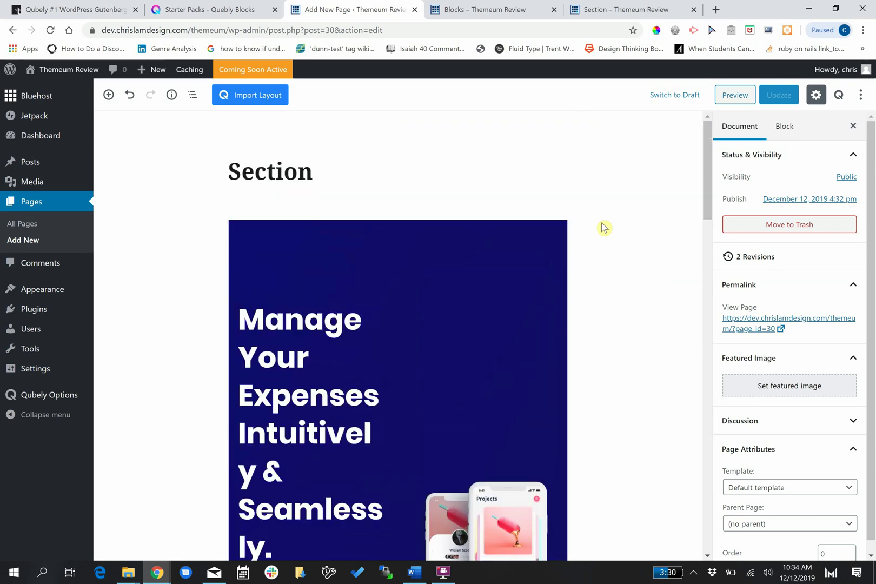
{"action": "scroll", "coordinate": [604, 227], "scroll_direction": "down", "scroll_amount": 6}
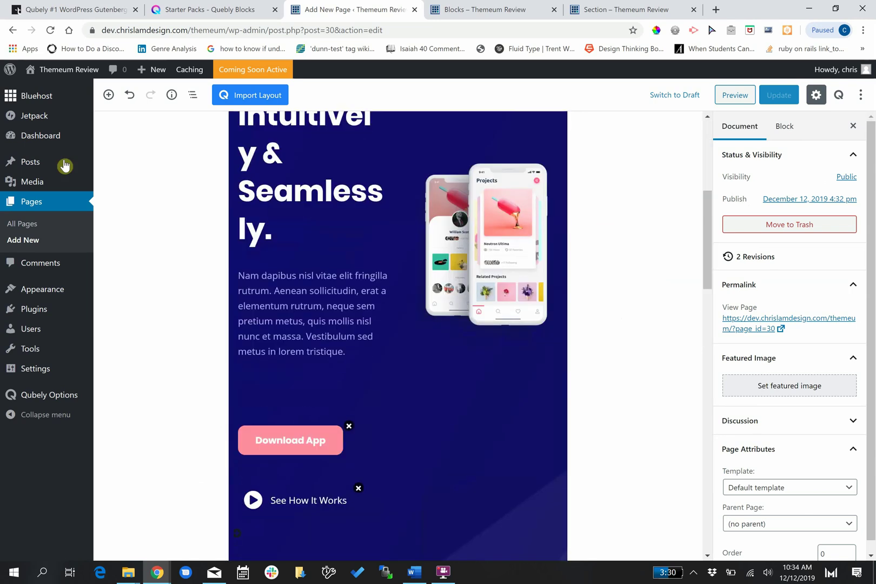
Create a new page titled "Starter Packs" and open the starter packs in the Qubely layout library
{"action": "left_click", "coordinate": [17, 249]}
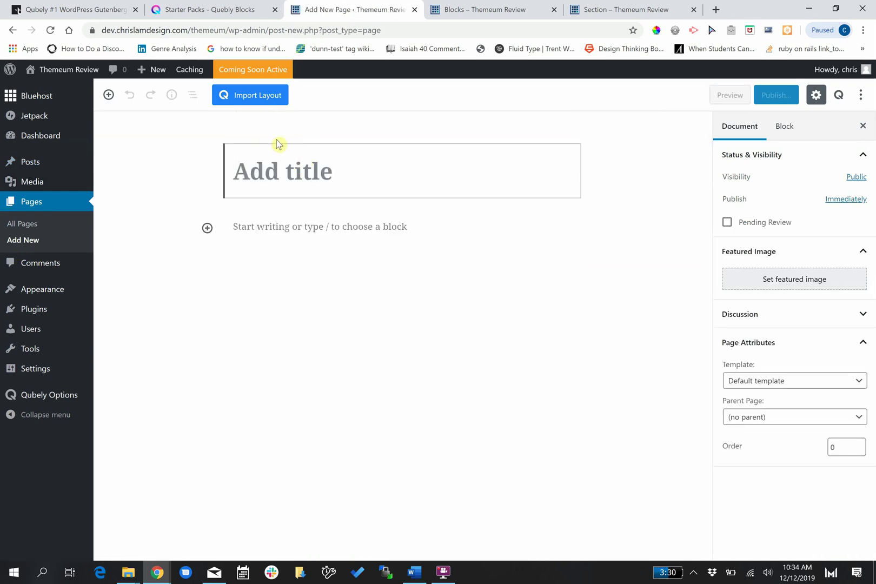
{"action": "type", "text": "Starter Packs"}
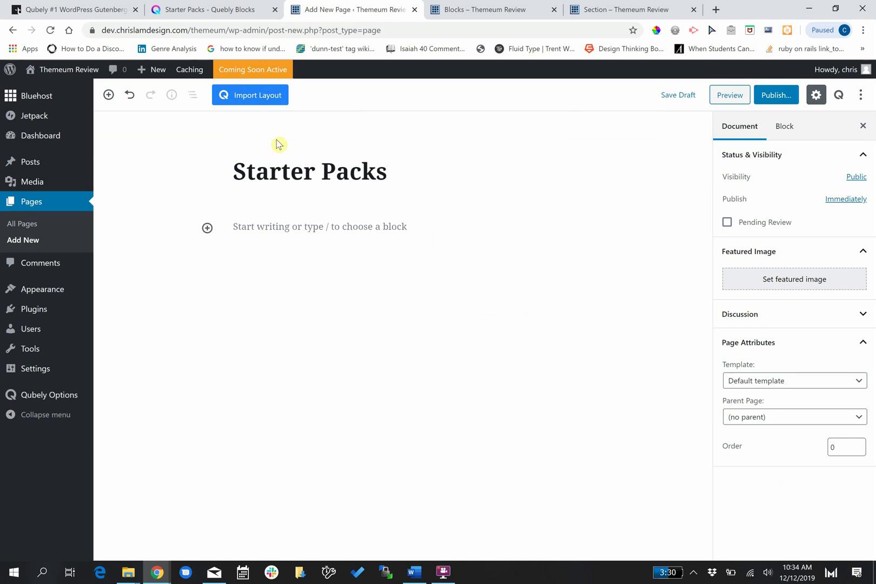
{"action": "left_click", "coordinate": [253, 96]}
{"action": "left_click", "coordinate": [489, 135]}
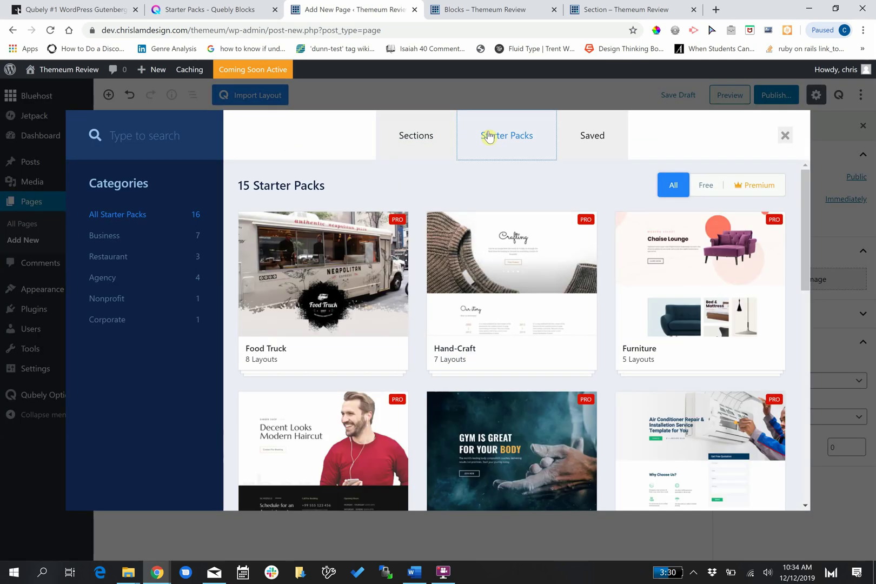
Compare the Free and Premium starter packs and browse the designs offered in the Premium set
{"action": "left_click", "coordinate": [771, 186]}
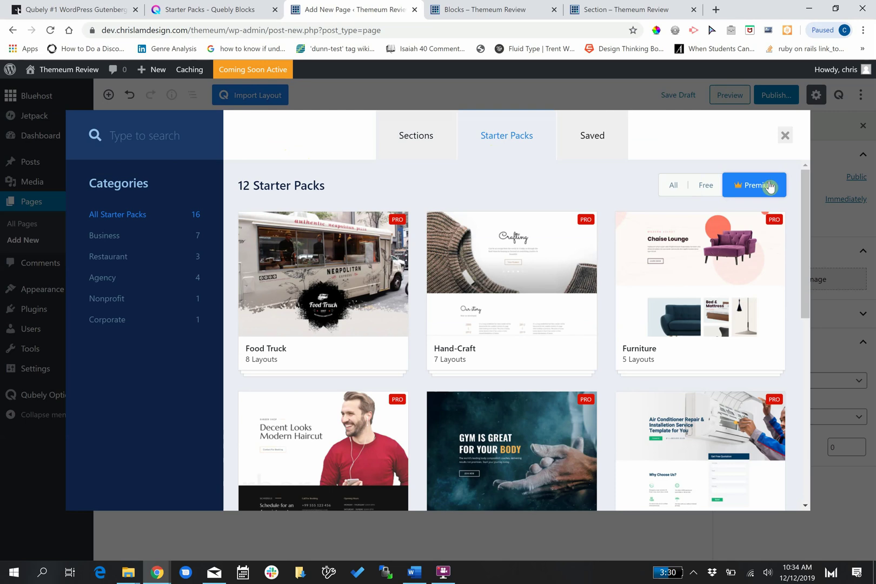
{"action": "left_click", "coordinate": [711, 187]}
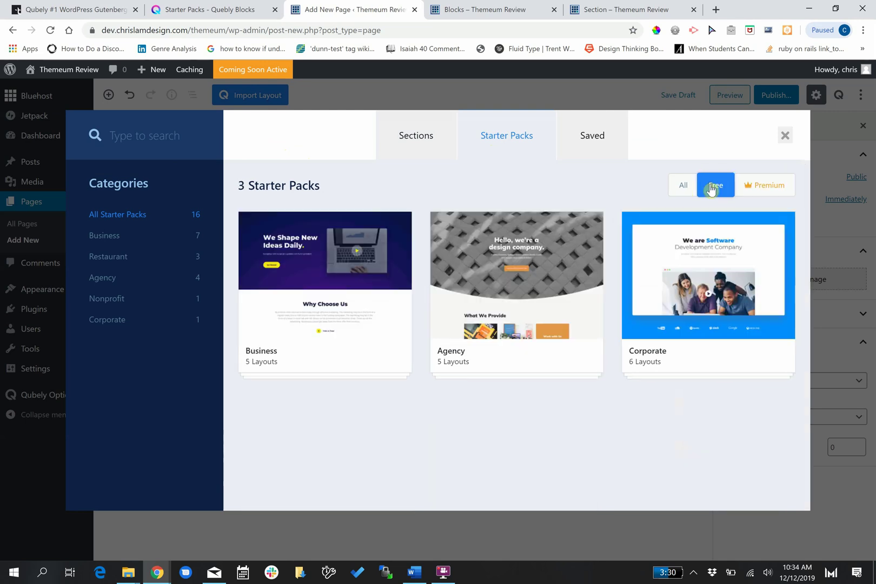
{"action": "left_click", "coordinate": [750, 188]}
{"action": "left_click", "coordinate": [721, 186]}
{"action": "left_click", "coordinate": [750, 187]}
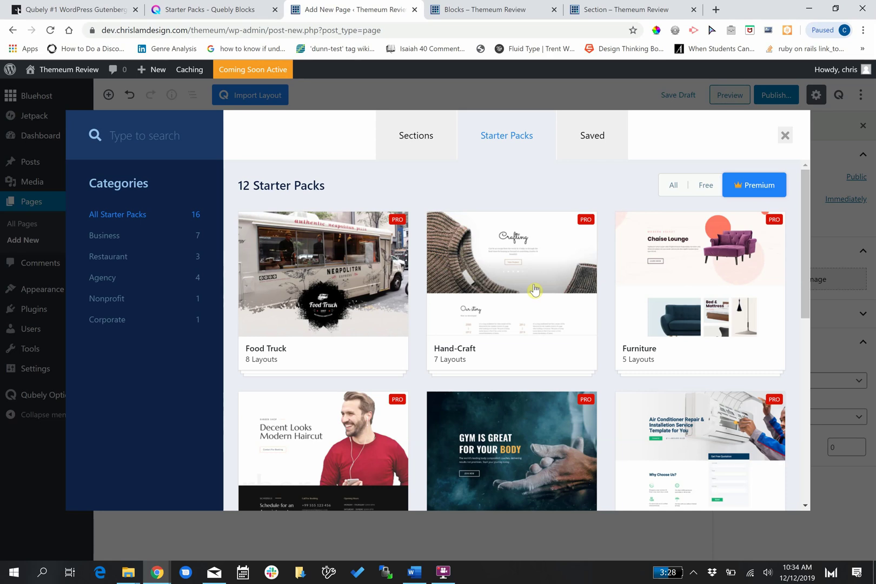
{"action": "scroll", "coordinate": [648, 306], "scroll_direction": "down", "scroll_amount": 5}
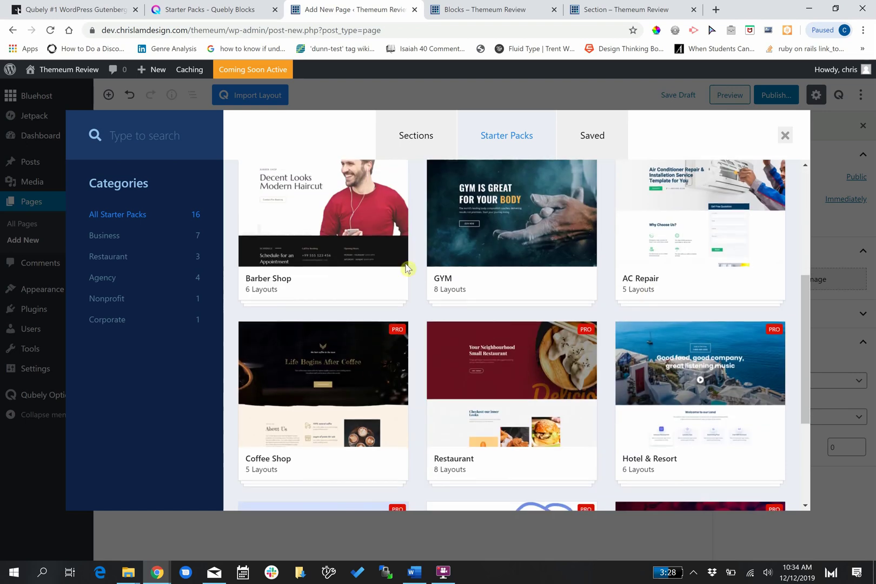
{"action": "scroll", "coordinate": [386, 295], "scroll_direction": "down", "scroll_amount": 2}
{"action": "scroll", "coordinate": [384, 308], "scroll_direction": "down", "scroll_amount": 1}
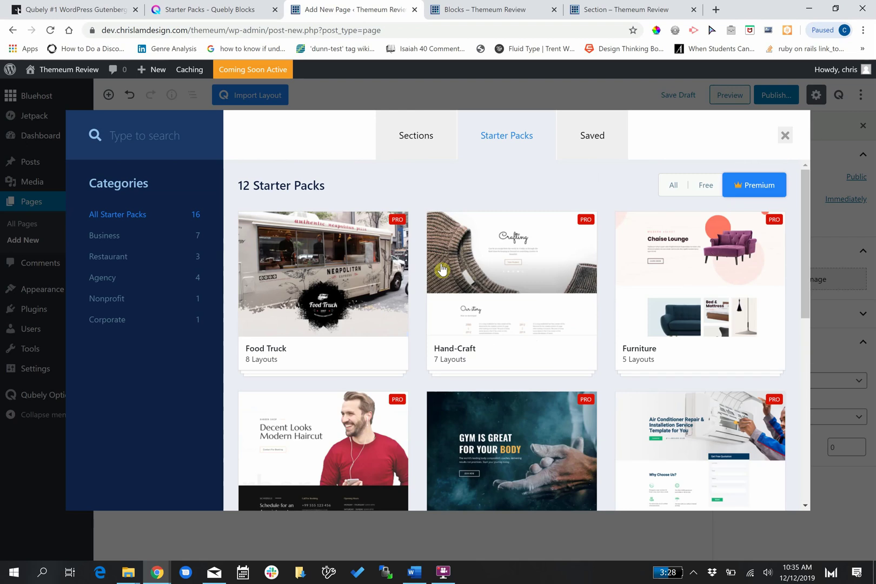
Look through the full list of Premium starter packs, from Food Truck and Hand-Craft down to Dentist and Charity
{"action": "scroll", "coordinate": [442, 269], "scroll_direction": "down", "scroll_amount": 3}
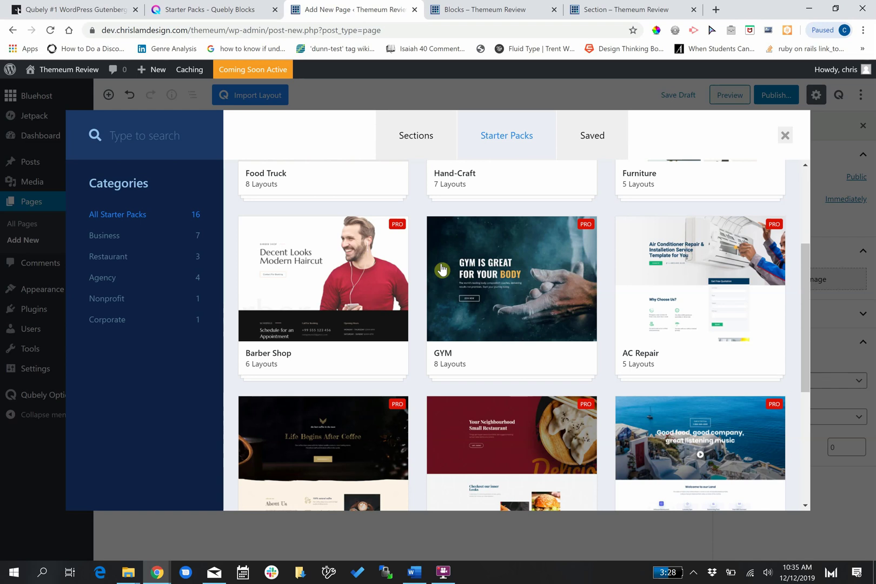
{"action": "scroll", "coordinate": [442, 269], "scroll_direction": "down", "scroll_amount": 2}
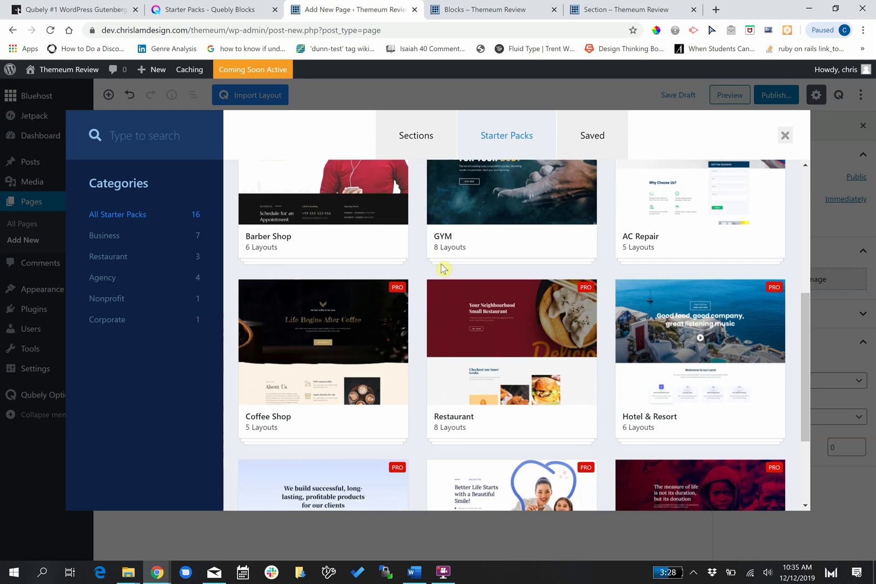
{"action": "scroll", "coordinate": [442, 270], "scroll_direction": "down", "scroll_amount": 3}
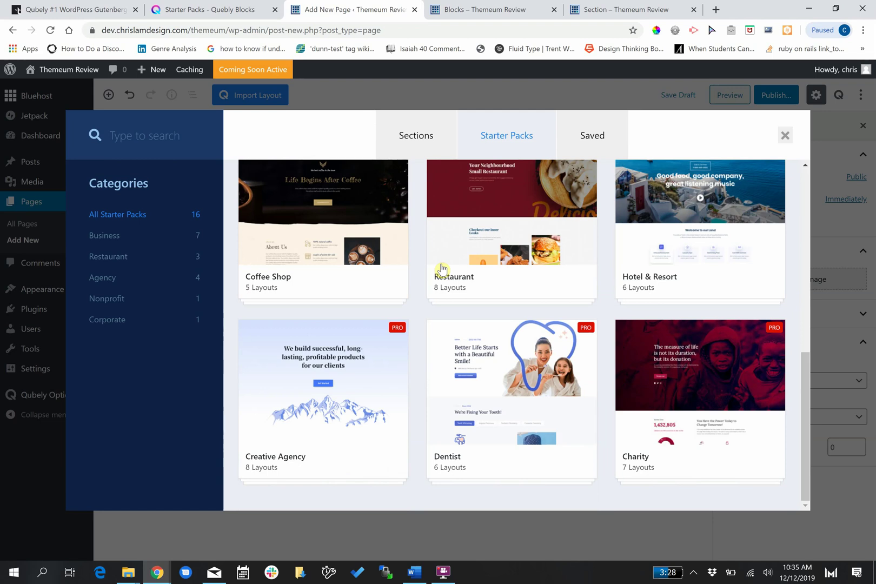
{"action": "scroll", "coordinate": [640, 197], "scroll_direction": "up", "scroll_amount": 15}
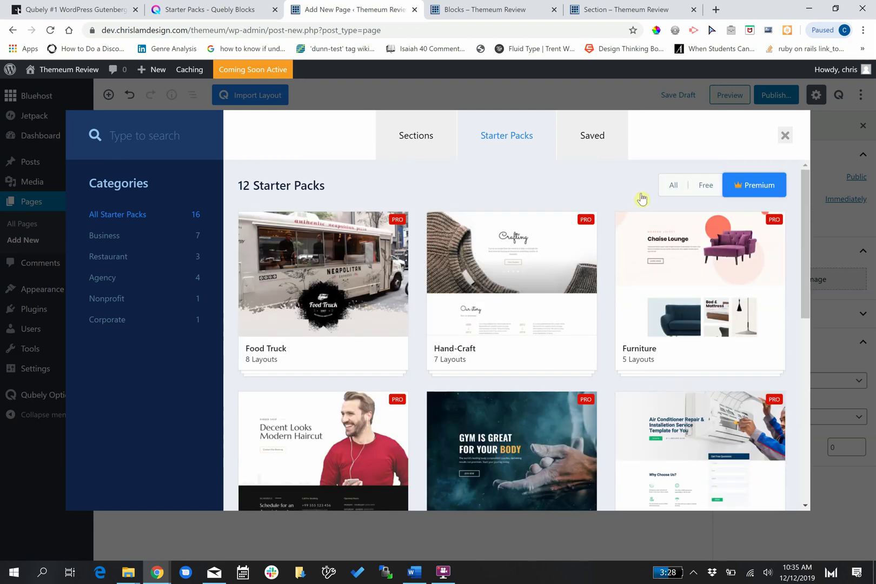
{"action": "scroll", "coordinate": [640, 197], "scroll_direction": "down", "scroll_amount": 15}
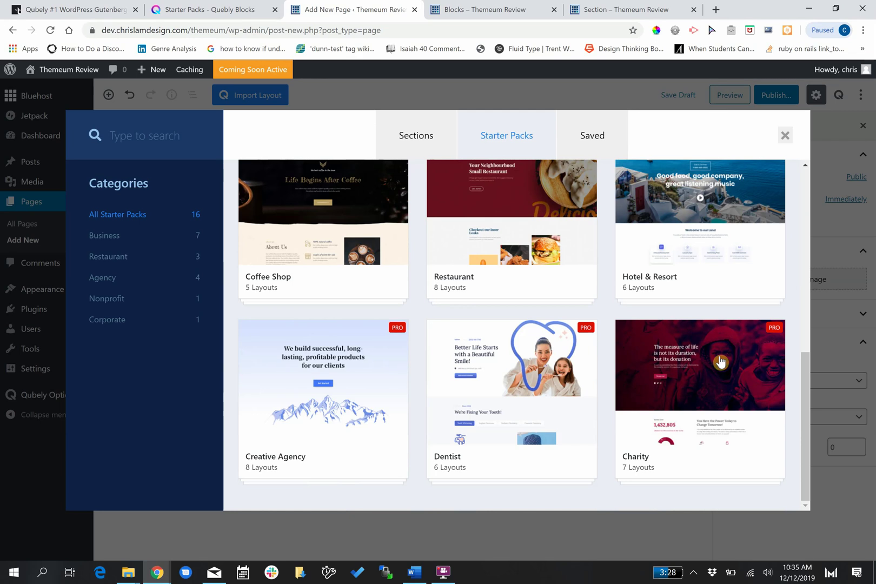
{"action": "scroll", "coordinate": [721, 363], "scroll_direction": "up", "scroll_amount": 5}
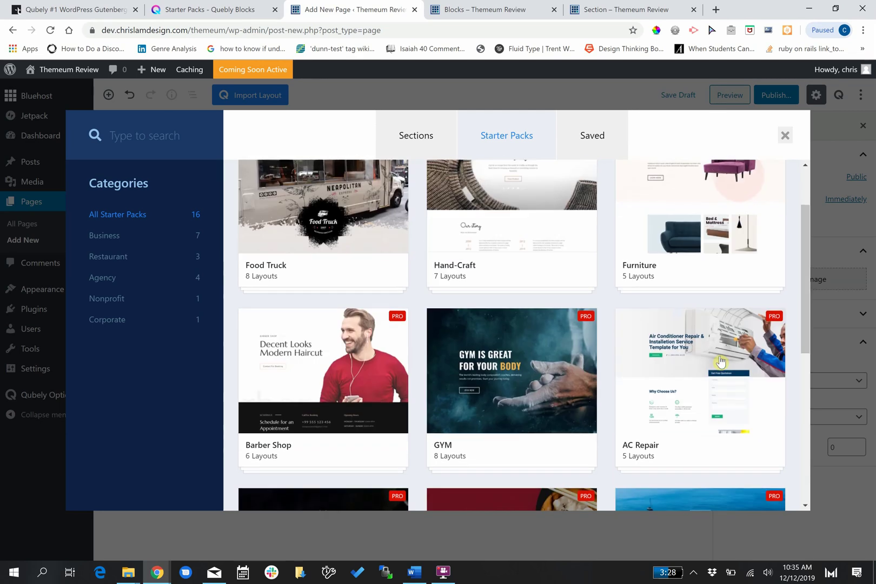
{"action": "scroll", "coordinate": [721, 362], "scroll_direction": "down", "scroll_amount": 5}
Open the Charity starter pack, import its Home layout into the page and close the layout library
{"action": "left_click", "coordinate": [720, 389]}
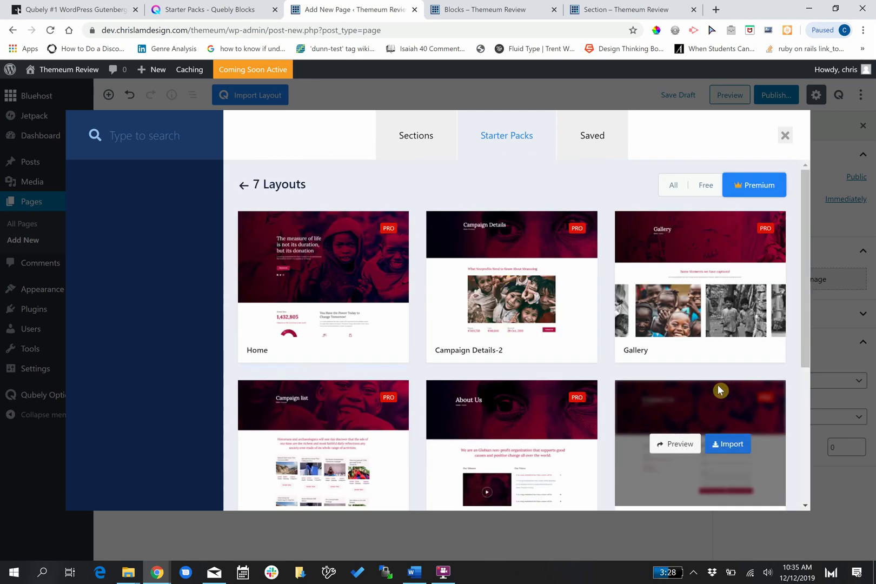
{"action": "mouse_move", "coordinate": [303, 277]}
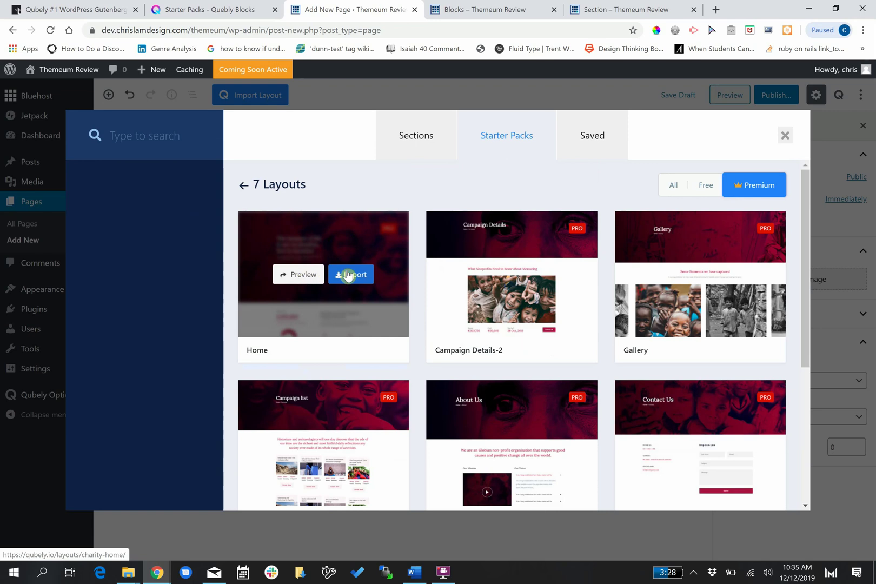
{"action": "mouse_move", "coordinate": [619, 267]}
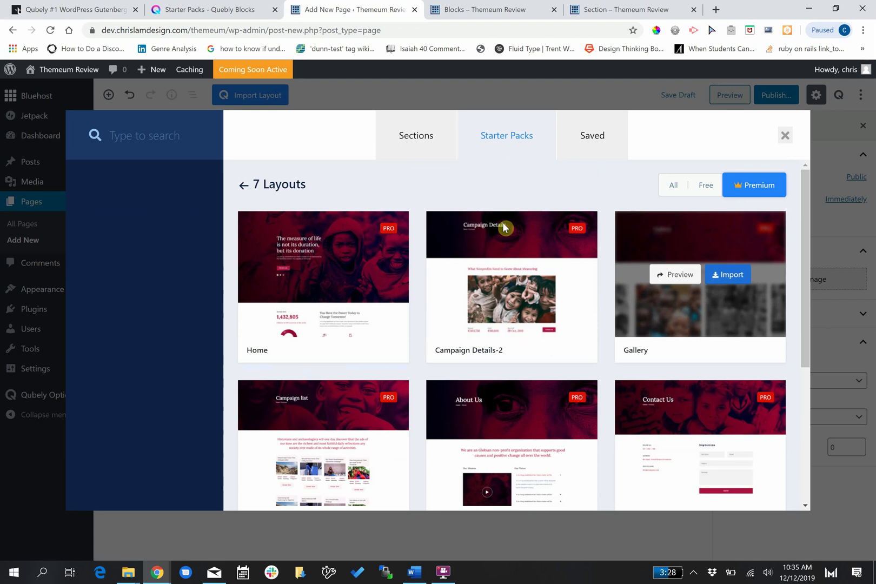
{"action": "left_click", "coordinate": [785, 136]}
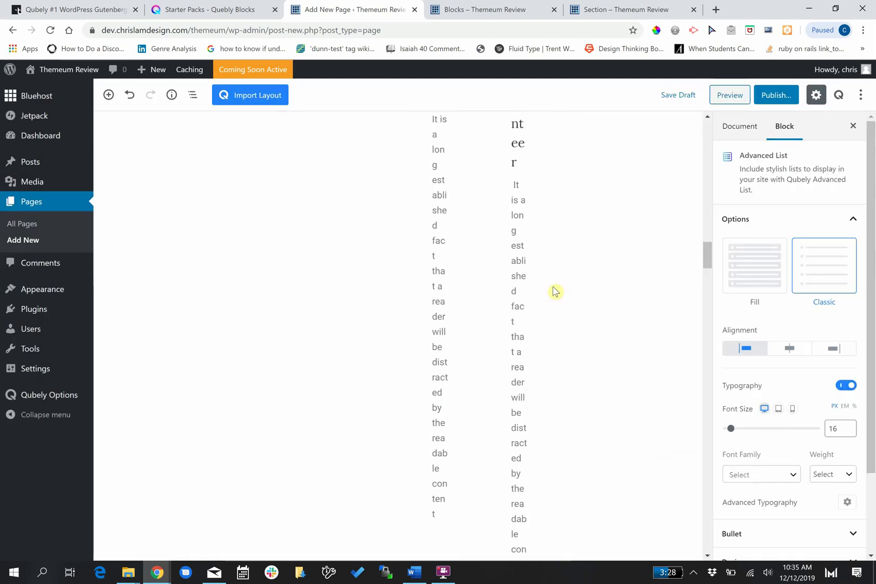
Review the imported charity layout in the editor, from the donation header down to the campaign cards
{"action": "scroll", "coordinate": [554, 291], "scroll_direction": "up", "scroll_amount": 15}
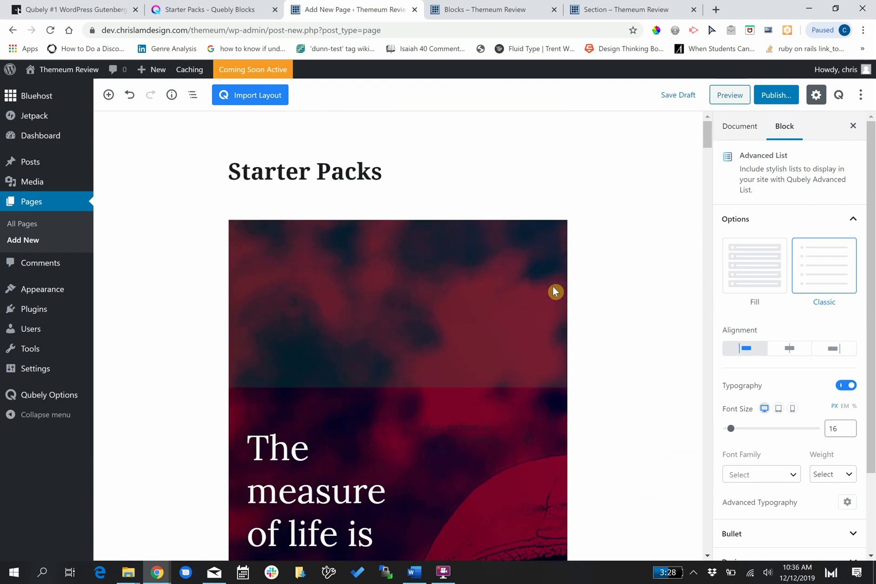
{"action": "scroll", "coordinate": [554, 291], "scroll_direction": "down", "scroll_amount": 5}
{"action": "scroll", "coordinate": [555, 292], "scroll_direction": "down", "scroll_amount": 5}
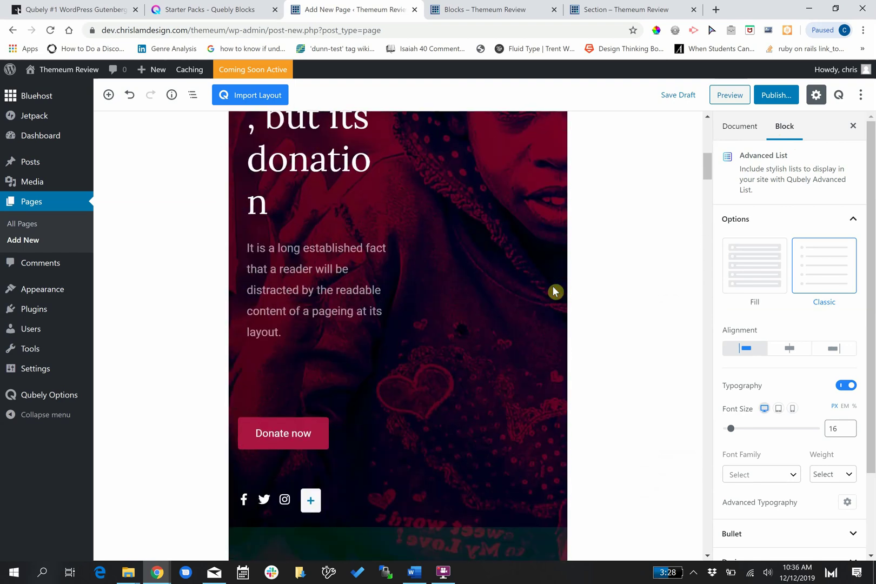
{"action": "scroll", "coordinate": [554, 292], "scroll_direction": "down", "scroll_amount": 7}
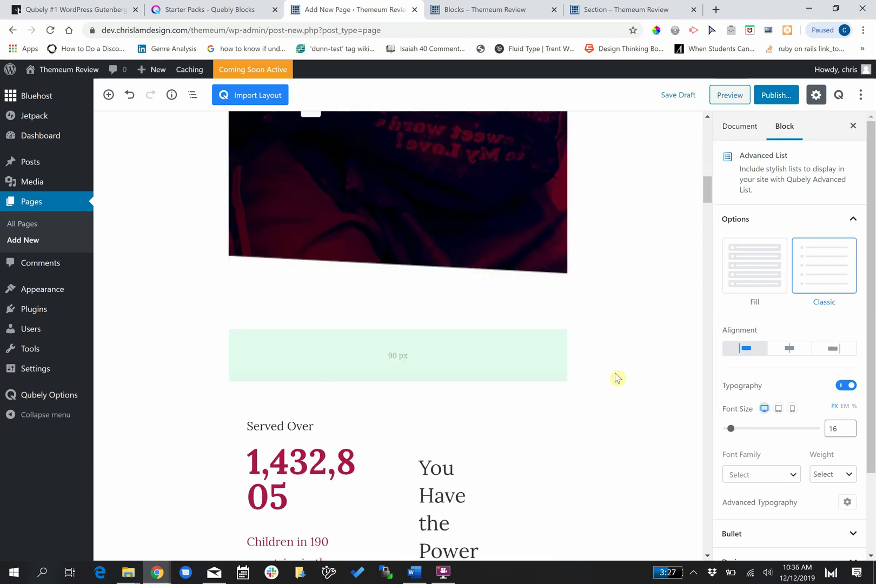
{"action": "scroll", "coordinate": [617, 378], "scroll_direction": "down", "scroll_amount": 9}
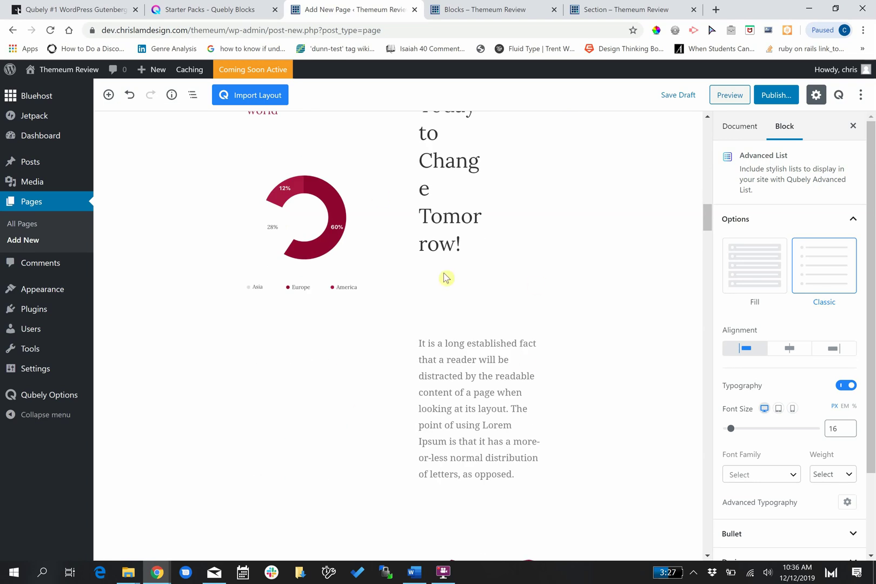
{"action": "scroll", "coordinate": [607, 329], "scroll_direction": "down", "scroll_amount": 8}
{"action": "scroll", "coordinate": [553, 329], "scroll_direction": "down", "scroll_amount": 6}
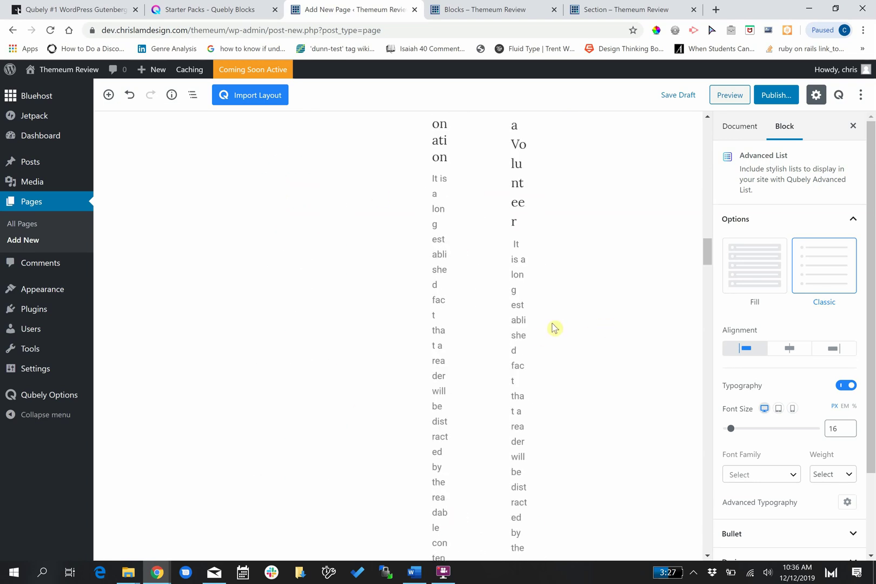
{"action": "scroll", "coordinate": [553, 329], "scroll_direction": "down", "scroll_amount": 15}
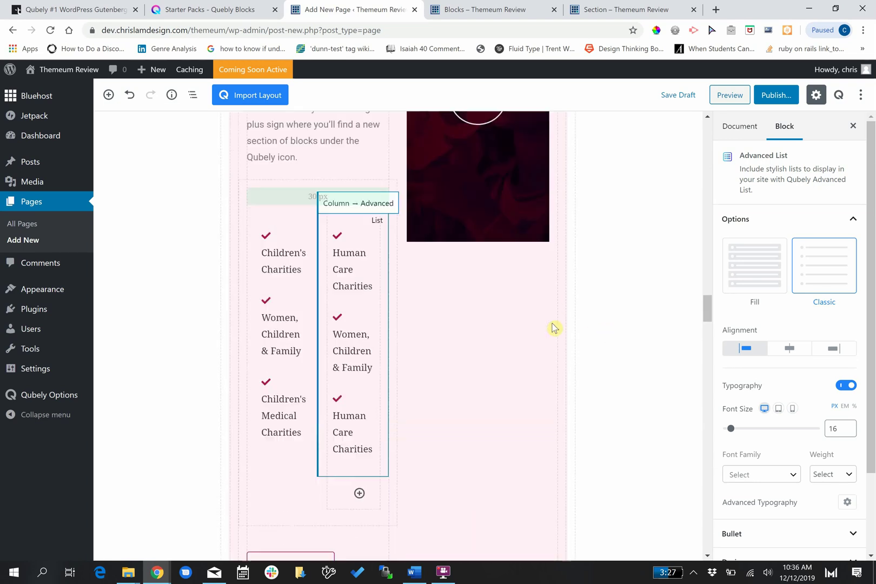
{"action": "scroll", "coordinate": [554, 328], "scroll_direction": "down", "scroll_amount": 15}
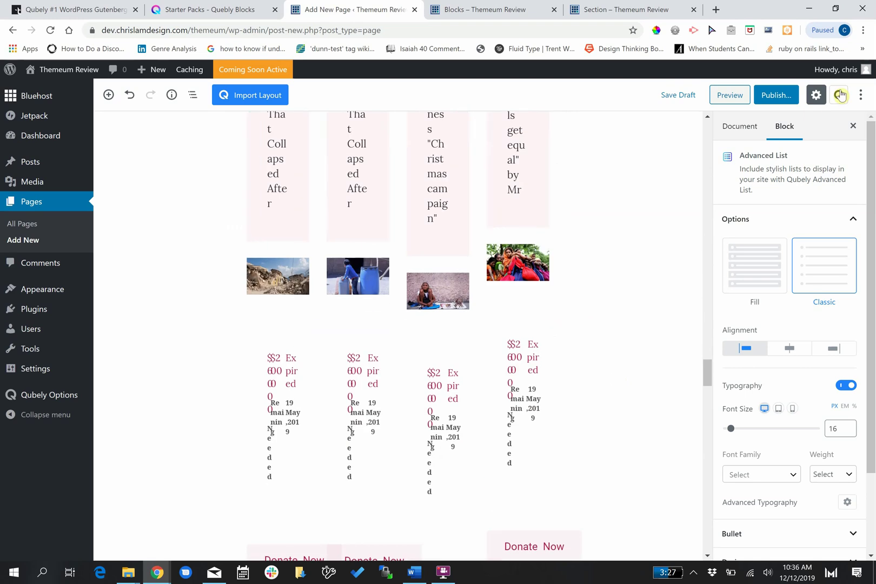
Publish the Starter Packs page and open the live page in a new browser tab
{"action": "left_click", "coordinate": [784, 95]}
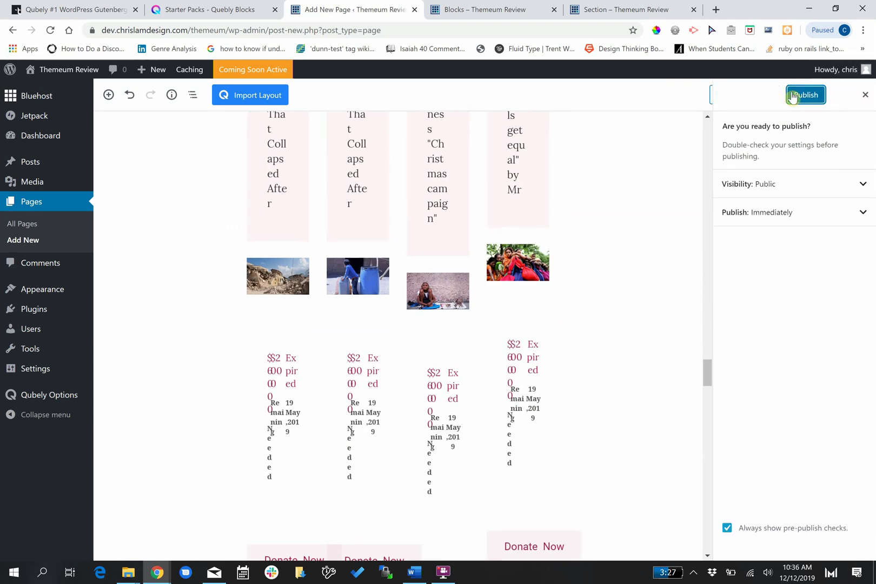
{"action": "left_click", "coordinate": [792, 97]}
{"action": "scroll", "coordinate": [541, 275], "scroll_direction": "down", "scroll_amount": 5}
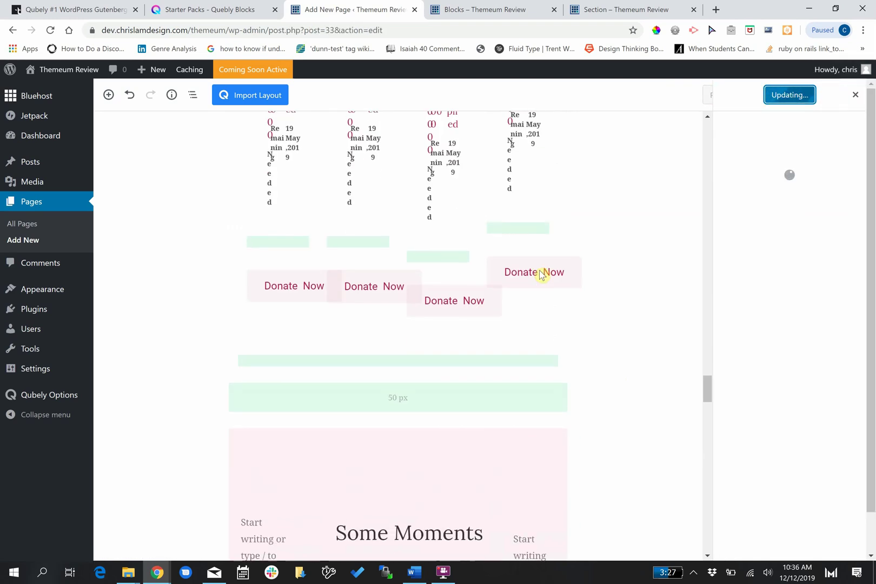
{"action": "scroll", "coordinate": [541, 275], "scroll_direction": "up", "scroll_amount": 4}
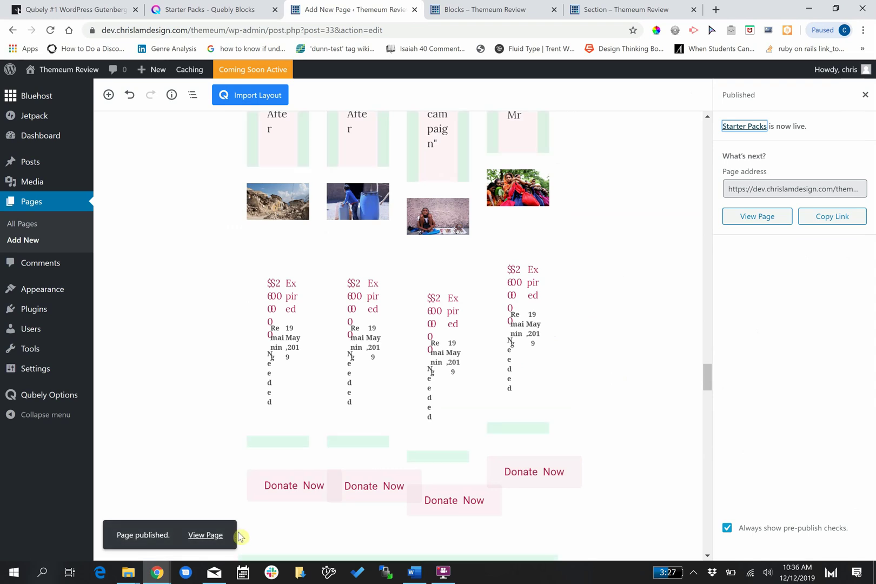
{"action": "right_click", "coordinate": [221, 534]}
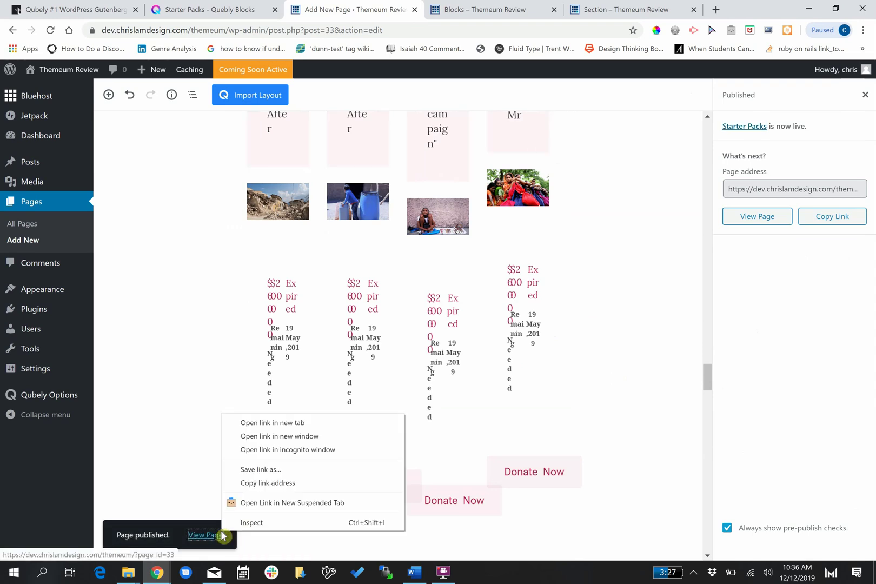
{"action": "left_click", "coordinate": [271, 423]}
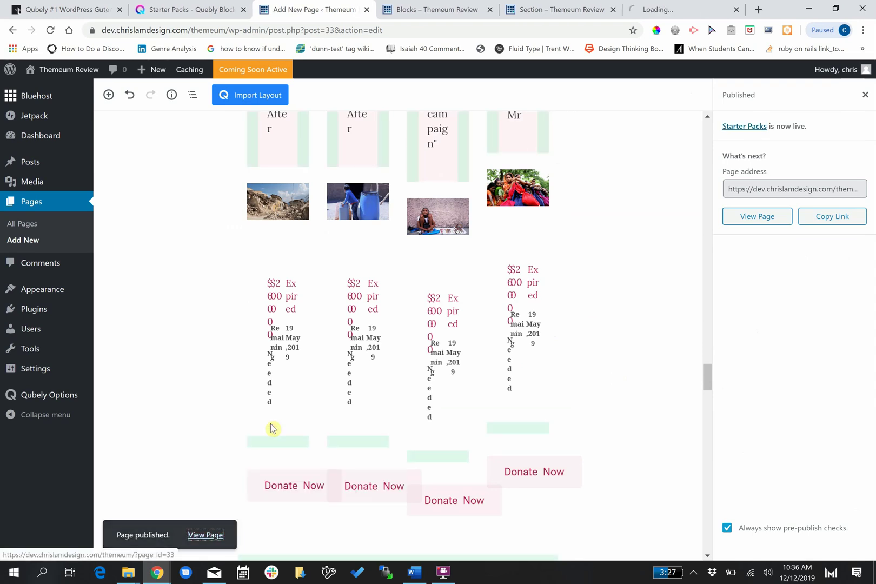
{"action": "left_click", "coordinate": [671, 8]}
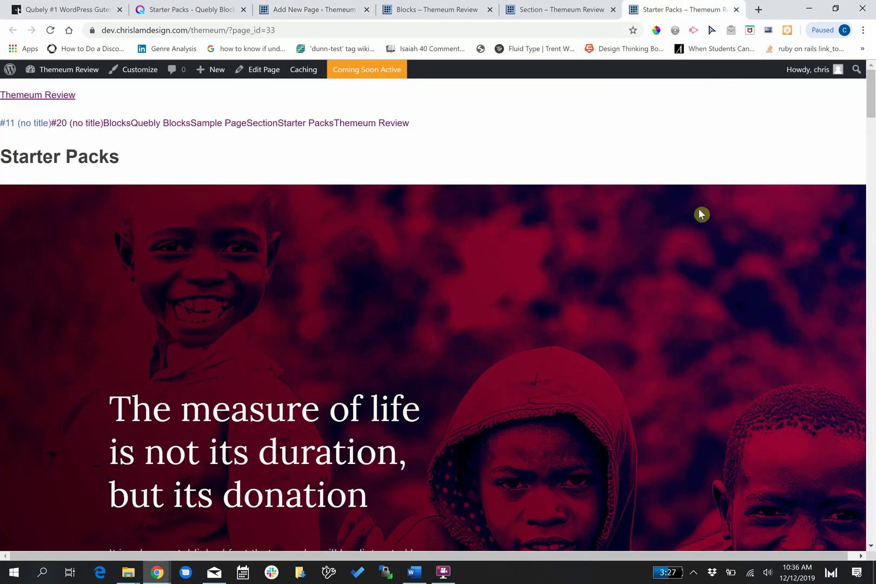
Examine the published page from the donation header to the about section, and open and close its video popup
{"action": "scroll", "coordinate": [678, 293], "scroll_direction": "down", "scroll_amount": 1}
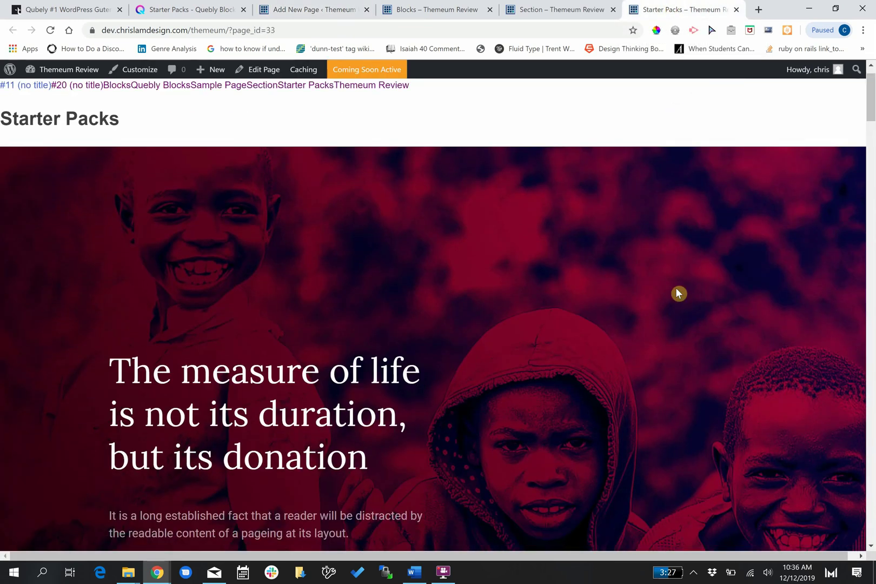
{"action": "scroll", "coordinate": [677, 293], "scroll_direction": "down", "scroll_amount": 3}
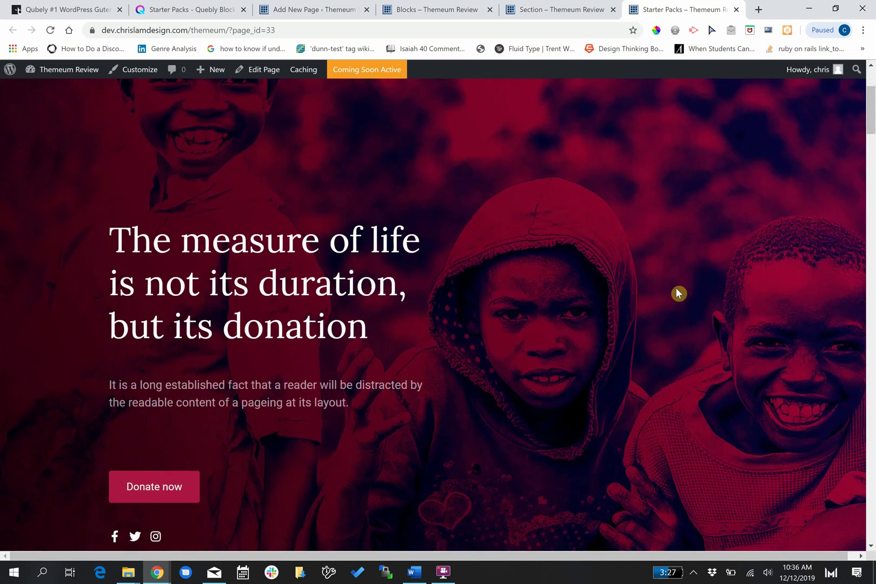
{"action": "scroll", "coordinate": [678, 293], "scroll_direction": "down", "scroll_amount": 9}
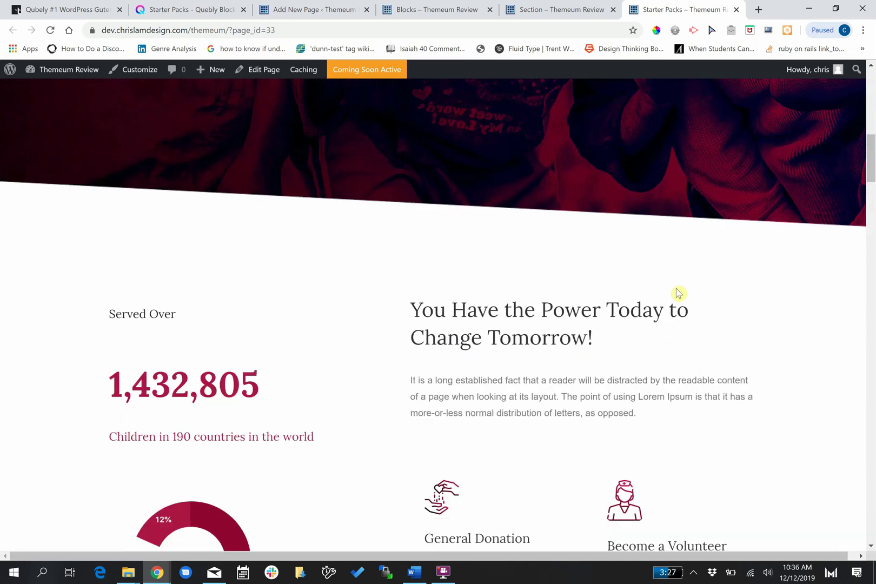
{"action": "scroll", "coordinate": [679, 293], "scroll_direction": "down", "scroll_amount": 9}
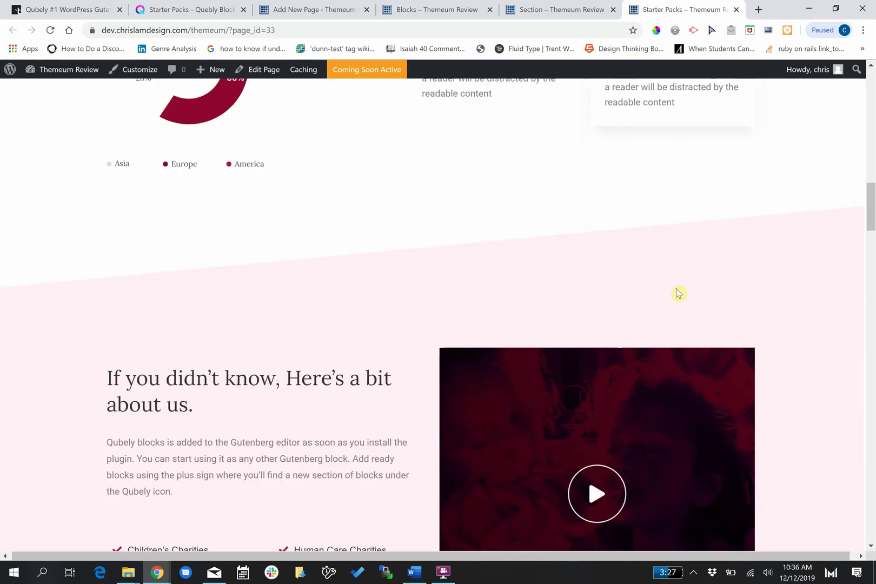
{"action": "scroll", "coordinate": [679, 293], "scroll_direction": "down", "scroll_amount": 3}
{"action": "scroll", "coordinate": [679, 294], "scroll_direction": "down", "scroll_amount": 3}
{"action": "left_click", "coordinate": [610, 235]}
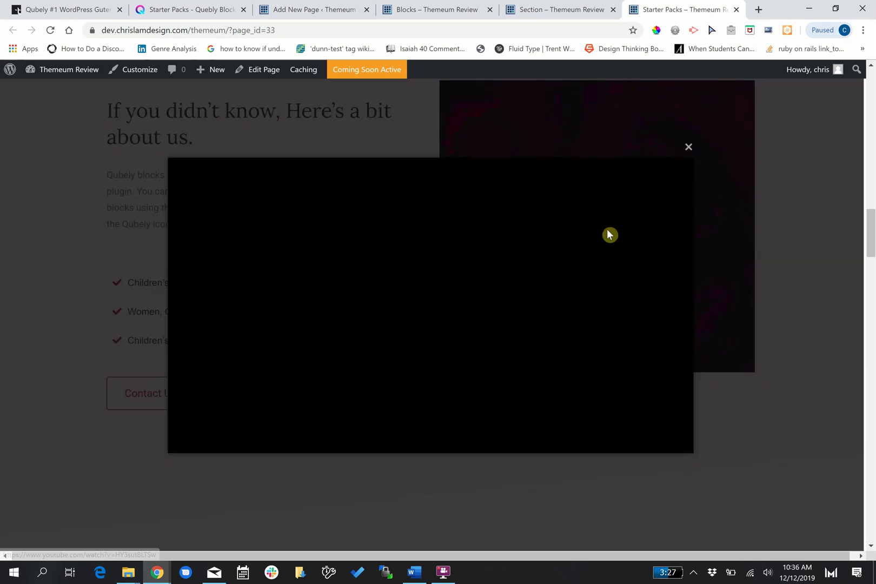
{"action": "left_click", "coordinate": [689, 150]}
Examine the published Our Current Campaign cards, the Some Moments gallery with its image overlays, and the Our Great Volunteers section
{"action": "scroll", "coordinate": [391, 266], "scroll_direction": "down", "scroll_amount": 6}
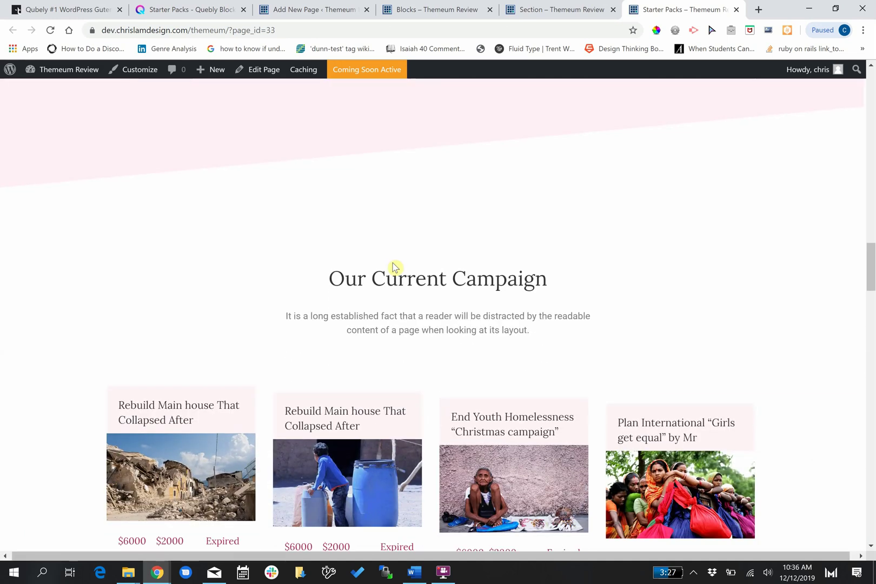
{"action": "scroll", "coordinate": [394, 267], "scroll_direction": "down", "scroll_amount": 3}
{"action": "scroll", "coordinate": [394, 267], "scroll_direction": "down", "scroll_amount": 6}
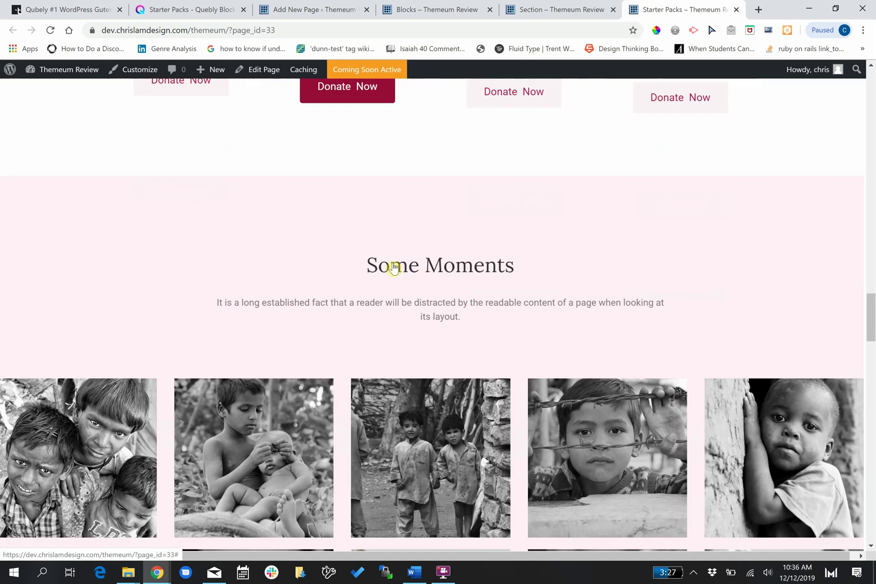
{"action": "scroll", "coordinate": [394, 266], "scroll_direction": "down", "scroll_amount": 2}
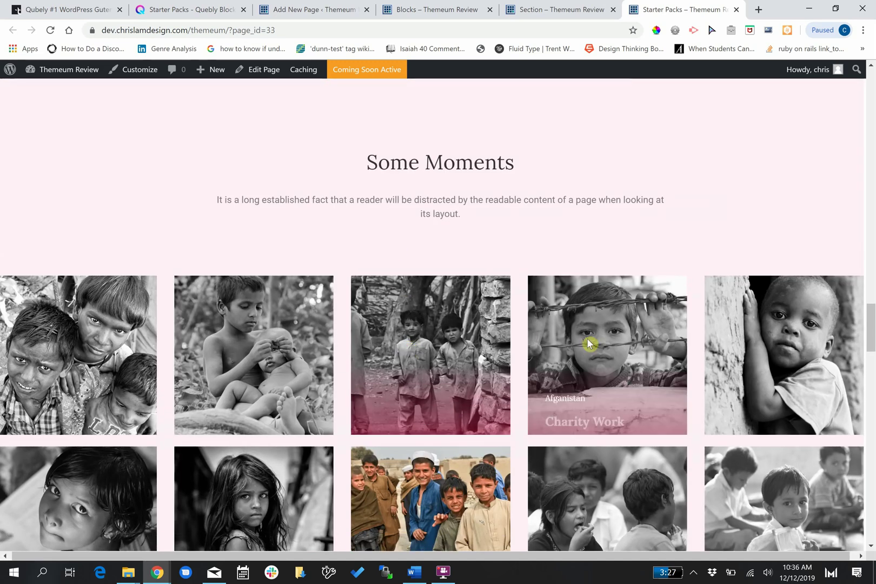
{"action": "scroll", "coordinate": [766, 400], "scroll_direction": "down", "scroll_amount": 5}
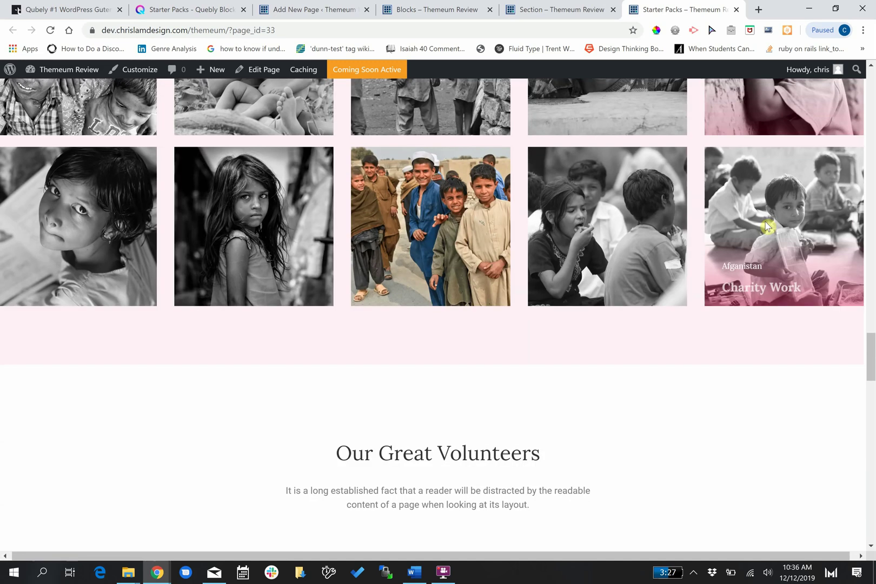
{"action": "scroll", "coordinate": [390, 227], "scroll_direction": "up", "scroll_amount": 2}
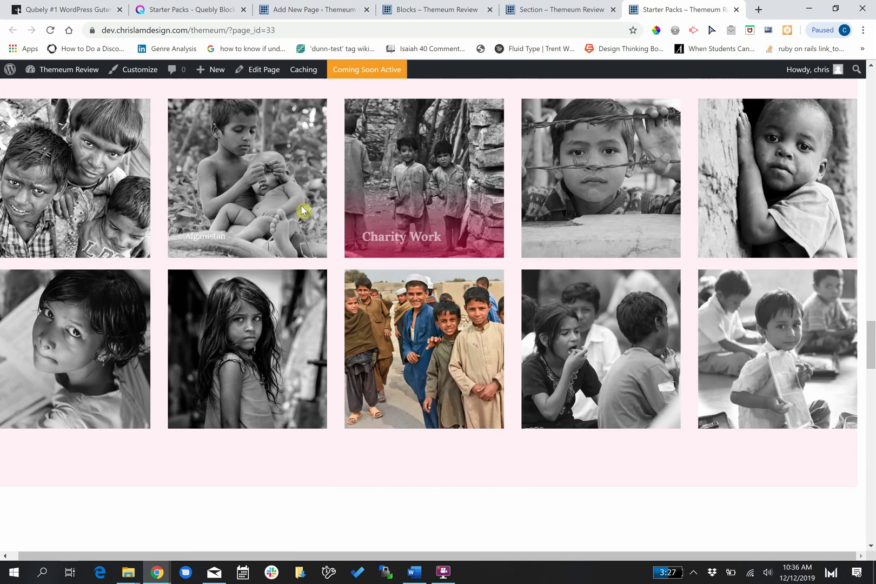
{"action": "scroll", "coordinate": [303, 211], "scroll_direction": "left", "scroll_amount": 1}
{"action": "scroll", "coordinate": [303, 211], "scroll_direction": "up", "scroll_amount": 1}
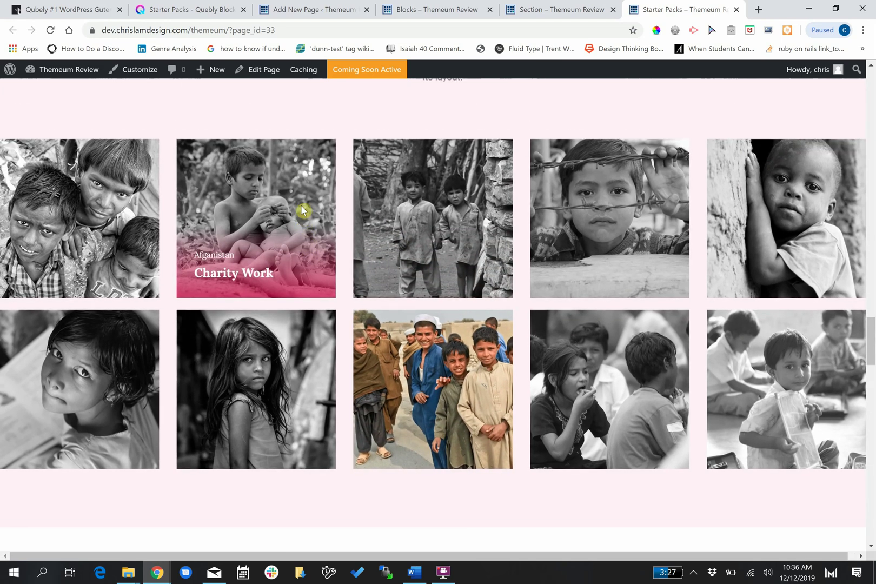
{"action": "scroll", "coordinate": [302, 211], "scroll_direction": "down", "scroll_amount": 9}
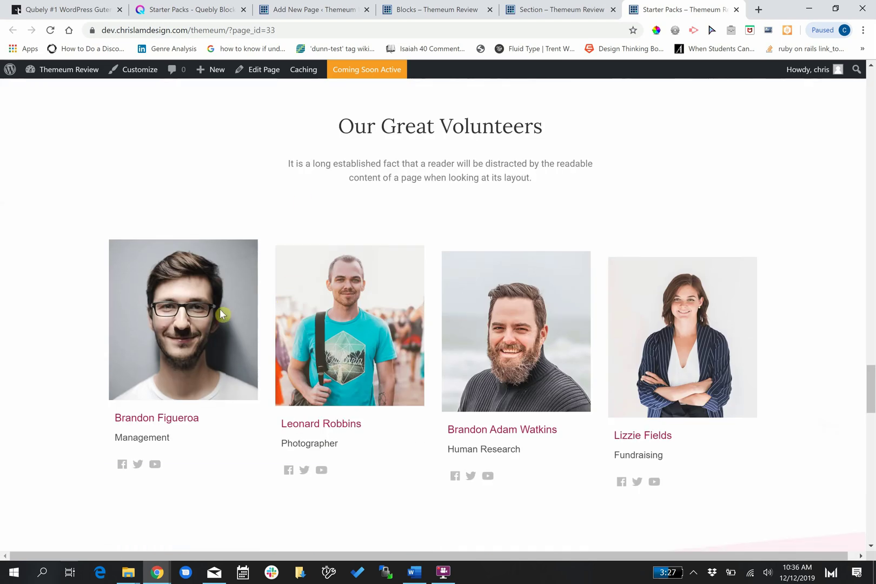
Examine the published page's Great Company Supporting us logos and Stay Updated section, and return to the donation header
{"action": "scroll", "coordinate": [492, 349], "scroll_direction": "down", "scroll_amount": 6}
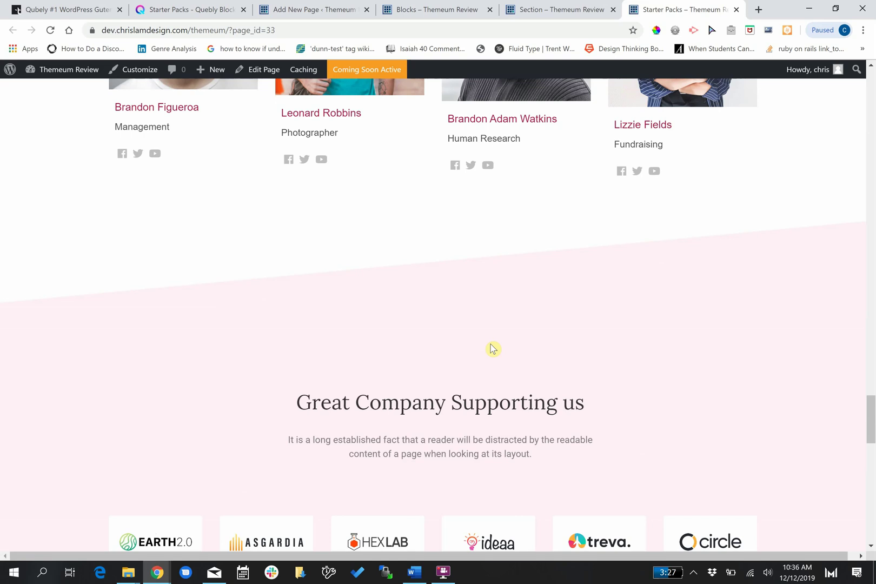
{"action": "scroll", "coordinate": [493, 349], "scroll_direction": "down", "scroll_amount": 6}
{"action": "scroll", "coordinate": [492, 349], "scroll_direction": "down", "scroll_amount": 6}
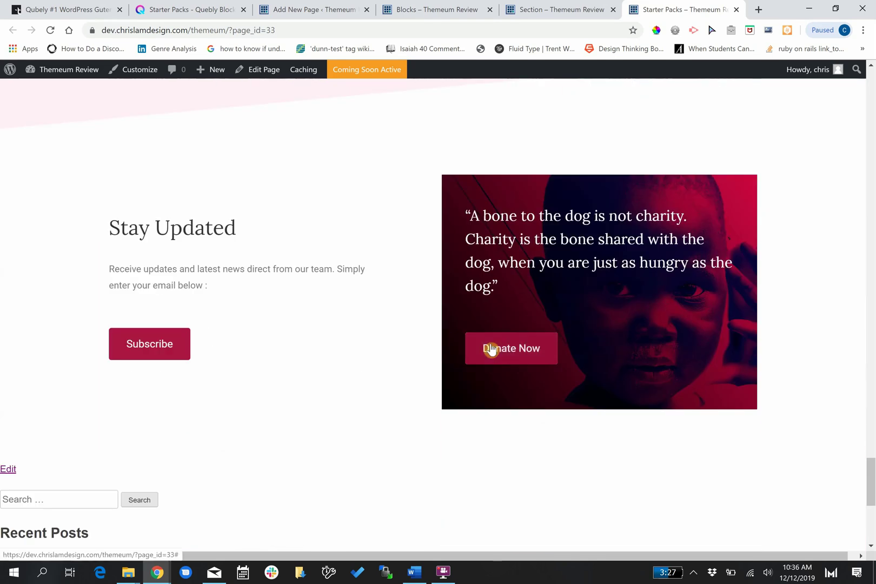
{"action": "scroll", "coordinate": [491, 349], "scroll_direction": "down", "scroll_amount": 5}
{"action": "scroll", "coordinate": [493, 349], "scroll_direction": "up", "scroll_amount": 20}
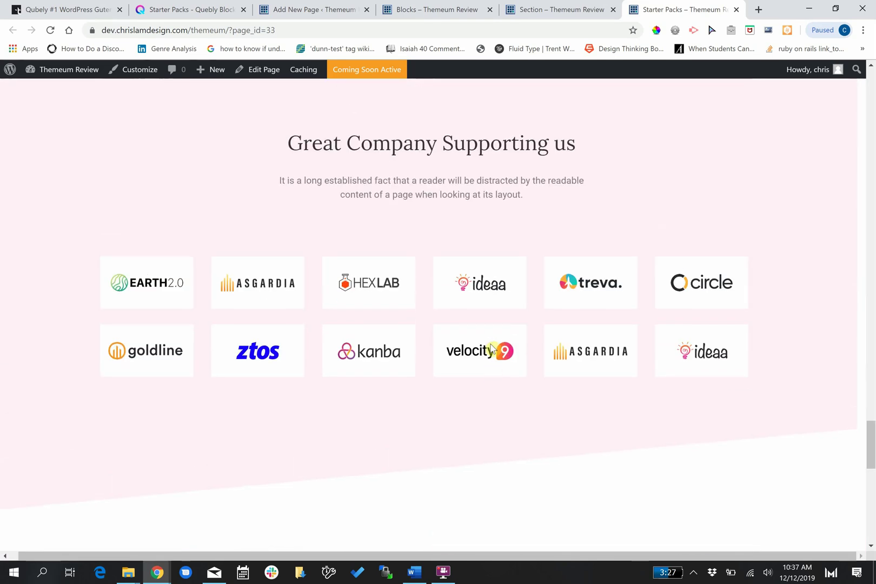
{"action": "scroll", "coordinate": [492, 349], "scroll_direction": "up", "scroll_amount": 20}
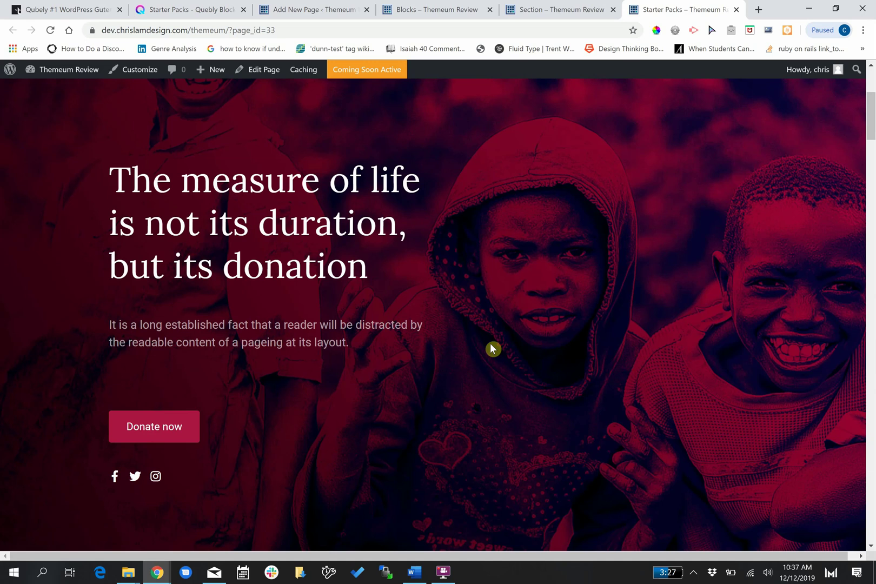
{"action": "scroll", "coordinate": [491, 344], "scroll_direction": "up", "scroll_amount": 4}
Switch back to the Starter Packs page editor and review the imported layout's donation header
{"action": "left_click", "coordinate": [324, 10]}
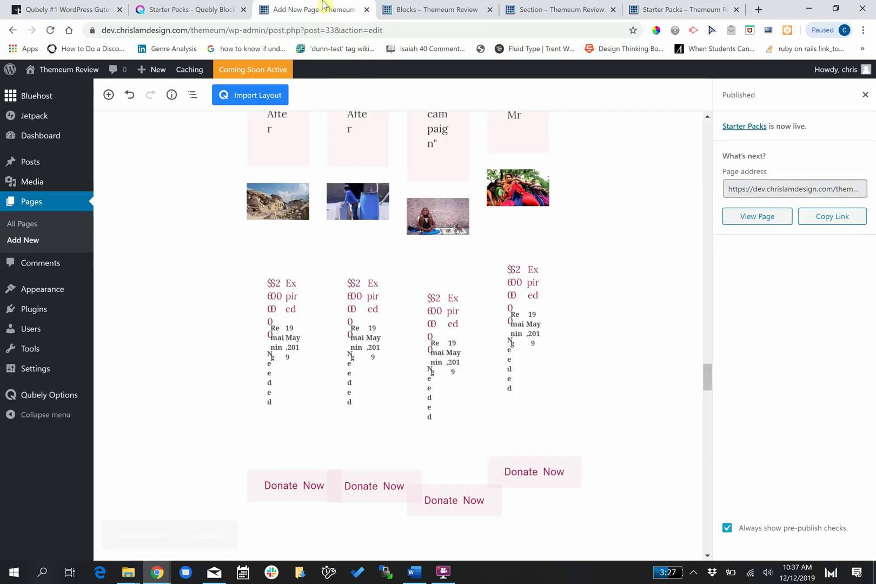
{"action": "scroll", "coordinate": [595, 210], "scroll_direction": "up", "scroll_amount": 10}
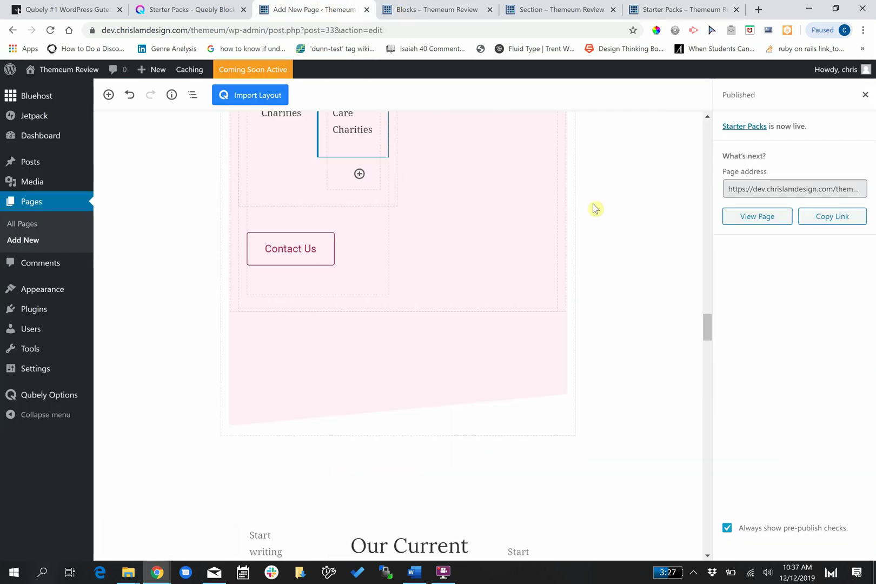
{"action": "scroll", "coordinate": [595, 209], "scroll_direction": "up", "scroll_amount": 10}
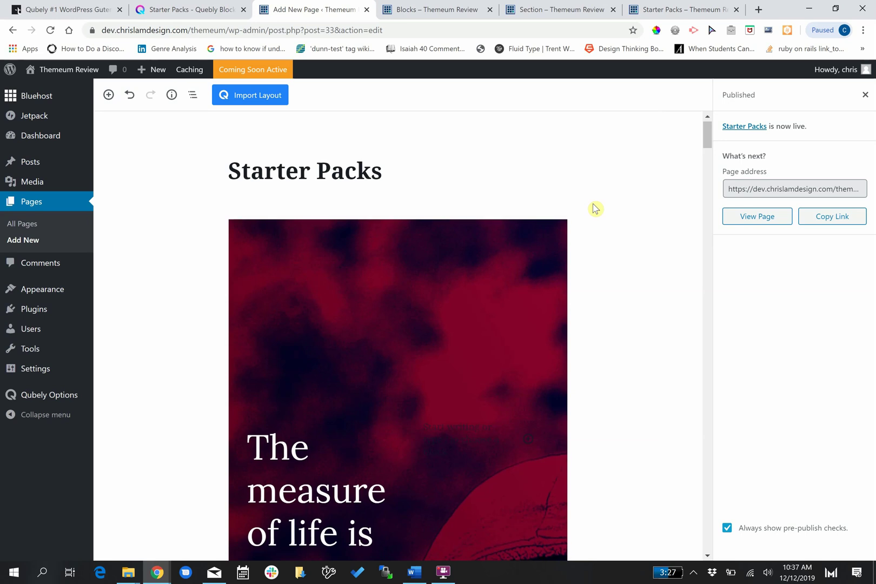
{"action": "scroll", "coordinate": [595, 208], "scroll_direction": "down", "scroll_amount": 10}
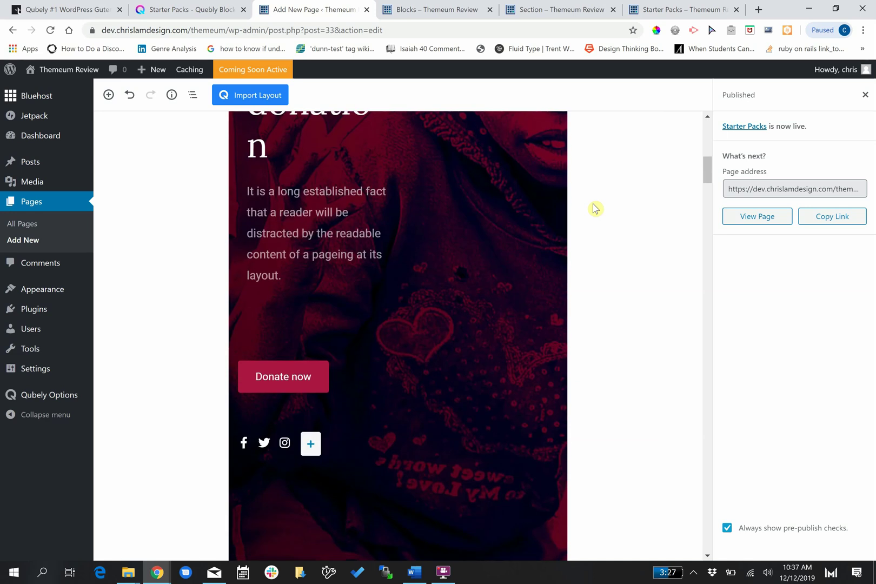
{"action": "scroll", "coordinate": [595, 209], "scroll_direction": "up", "scroll_amount": 10}
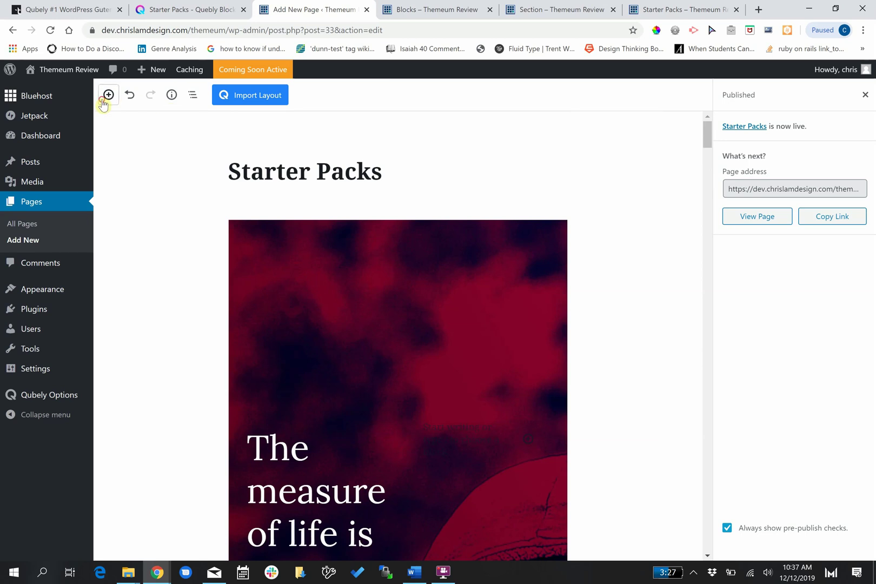
Open the block inserter, expand the Qubely category and browse its blocks from Row and Pricing to the carousels
{"action": "left_click", "coordinate": [104, 100]}
{"action": "scroll", "coordinate": [173, 224], "scroll_direction": "down", "scroll_amount": 5}
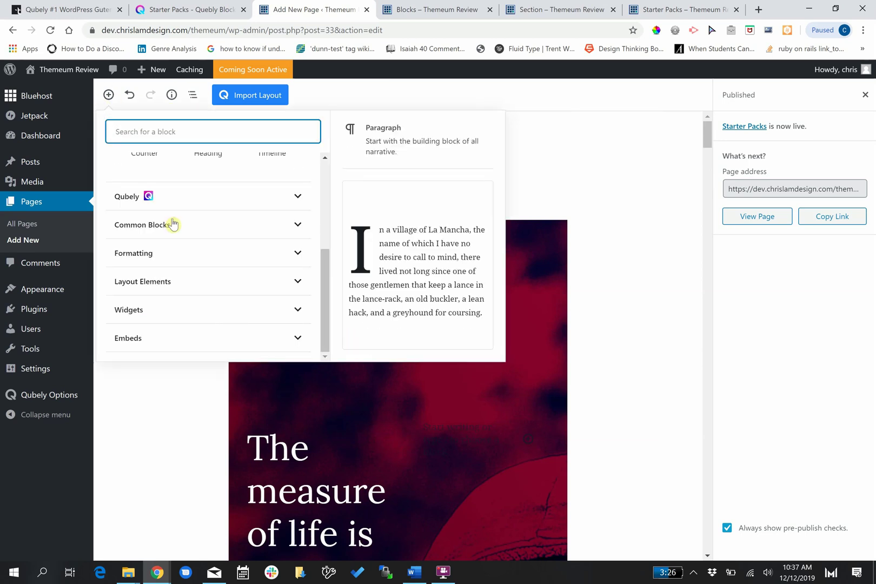
{"action": "left_click", "coordinate": [193, 196]}
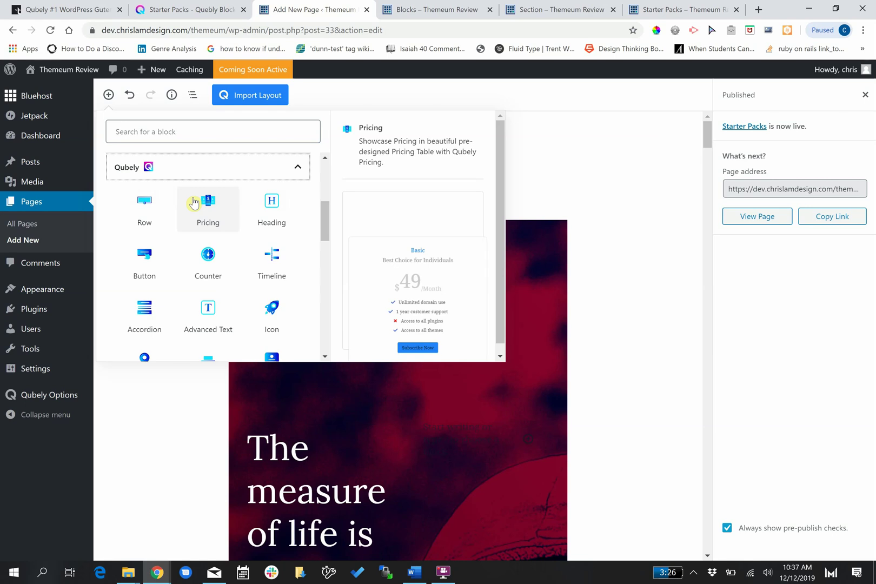
{"action": "scroll", "coordinate": [193, 202], "scroll_direction": "down", "scroll_amount": 1}
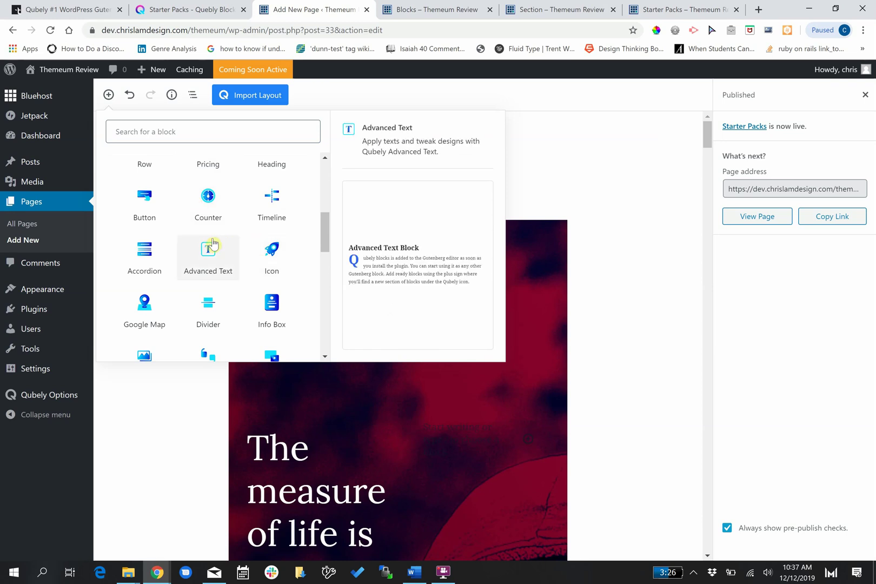
{"action": "scroll", "coordinate": [209, 246], "scroll_direction": "down", "scroll_amount": 2}
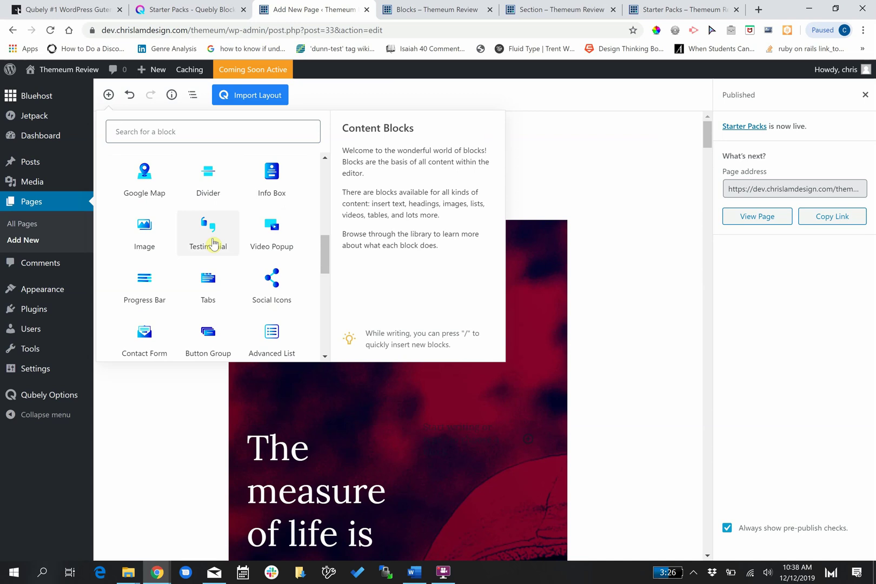
{"action": "scroll", "coordinate": [213, 243], "scroll_direction": "down", "scroll_amount": 4}
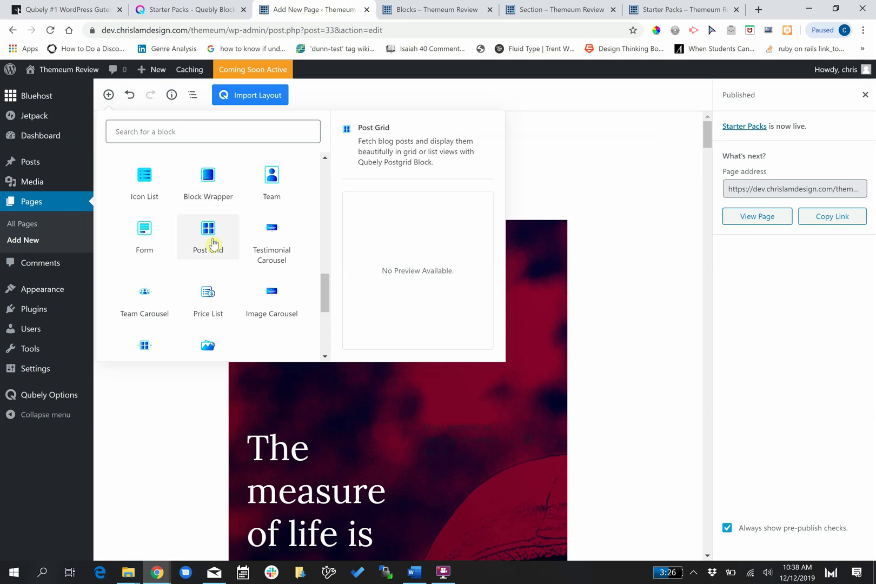
{"action": "scroll", "coordinate": [214, 243], "scroll_direction": "down", "scroll_amount": 3}
{"action": "scroll", "coordinate": [213, 244], "scroll_direction": "up", "scroll_amount": 4}
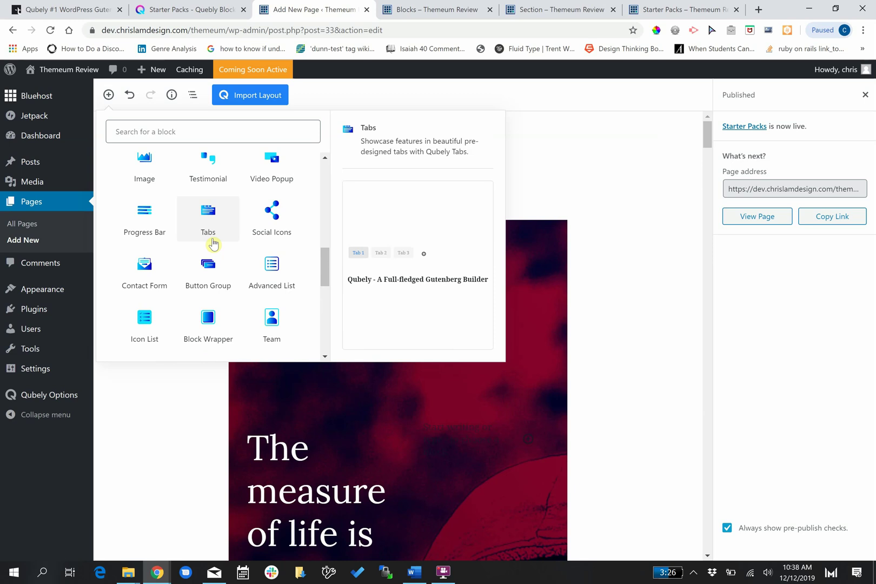
{"action": "scroll", "coordinate": [214, 244], "scroll_direction": "up", "scroll_amount": 10}
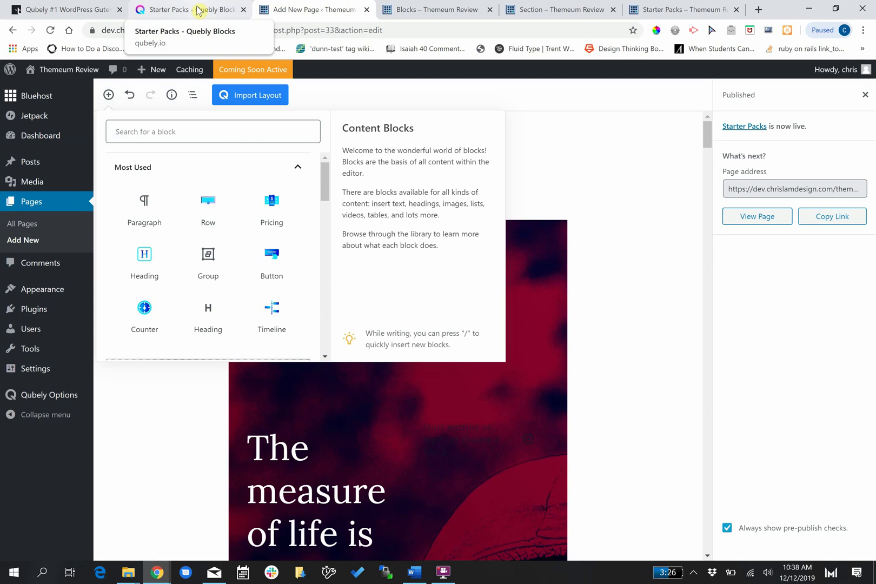
Switch to the Qubely website, open its Blocks page and look through the catalogue of custom Gutenberg blocks
{"action": "left_click", "coordinate": [198, 11]}
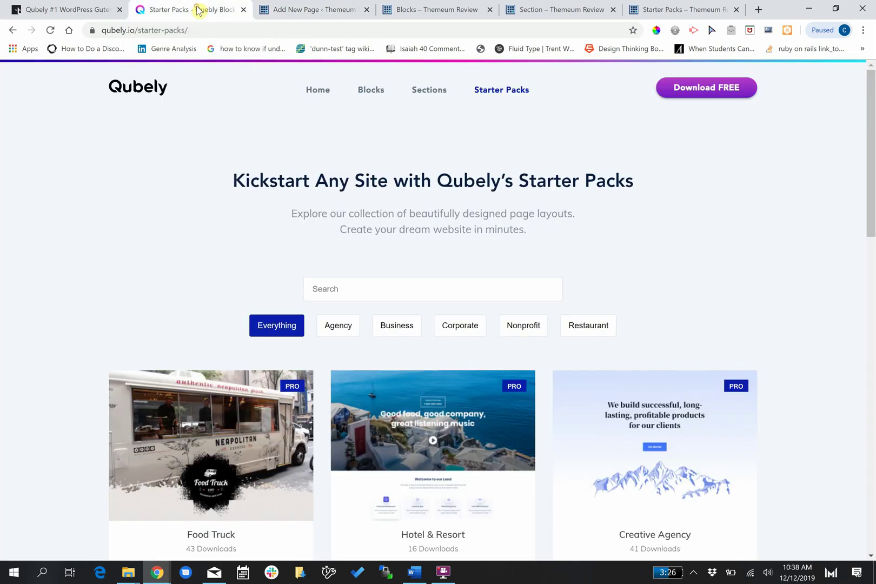
{"action": "left_click", "coordinate": [371, 91]}
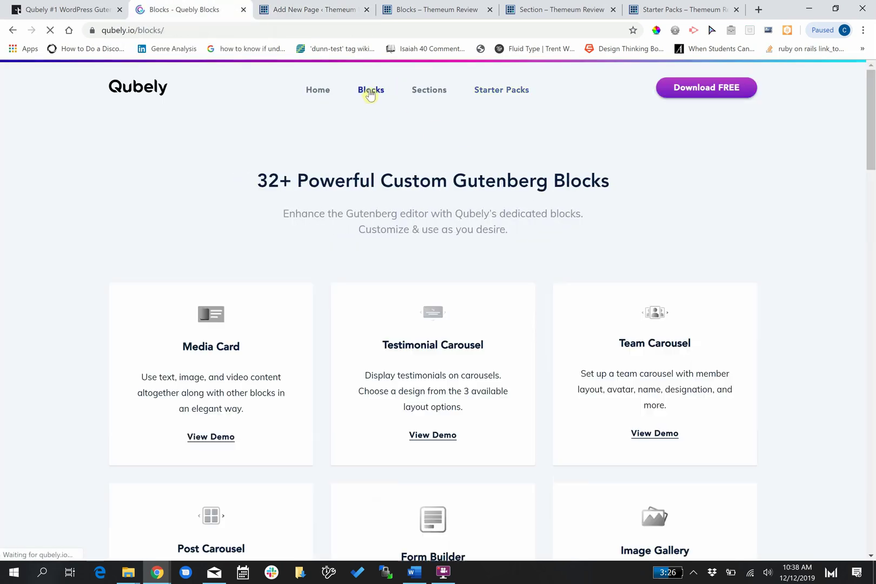
{"action": "scroll", "coordinate": [495, 211], "scroll_direction": "down", "scroll_amount": 1}
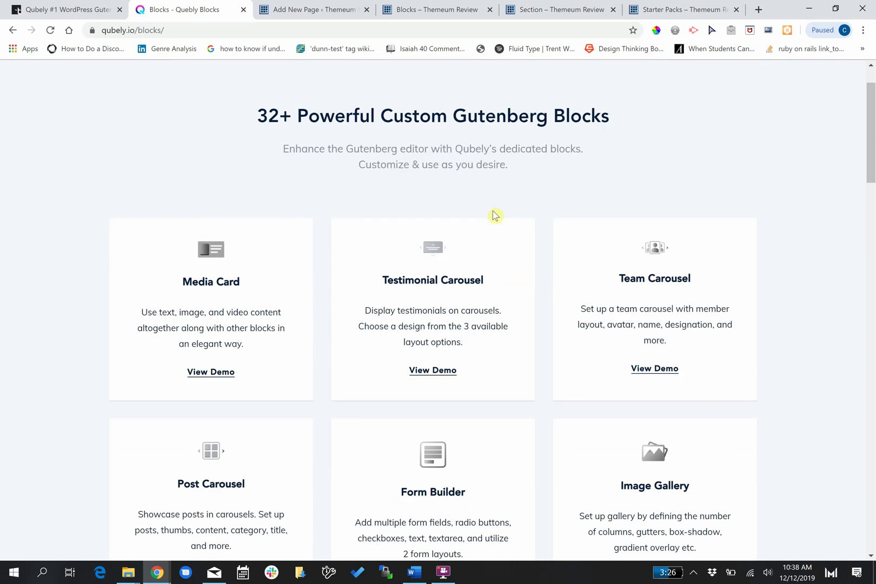
{"action": "scroll", "coordinate": [495, 215], "scroll_direction": "down", "scroll_amount": 12}
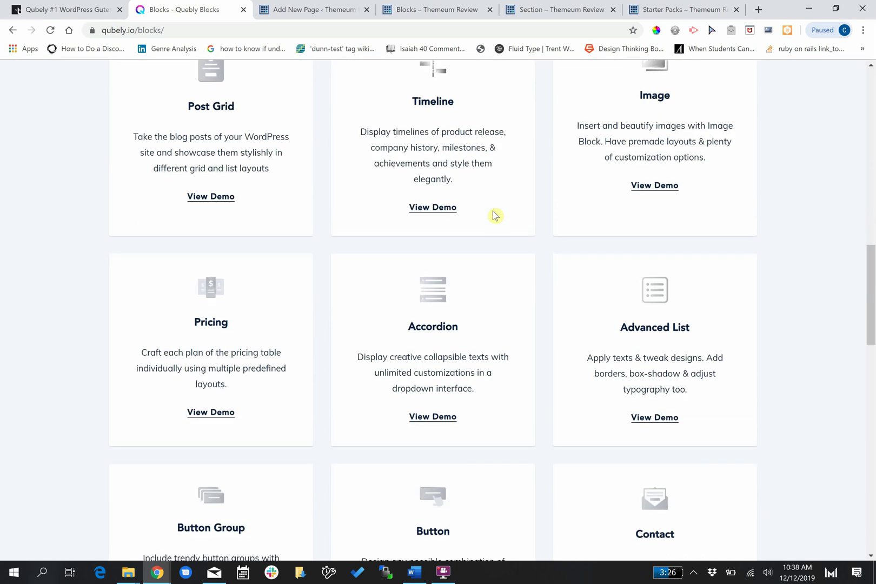
{"action": "scroll", "coordinate": [495, 215], "scroll_direction": "down", "scroll_amount": 16}
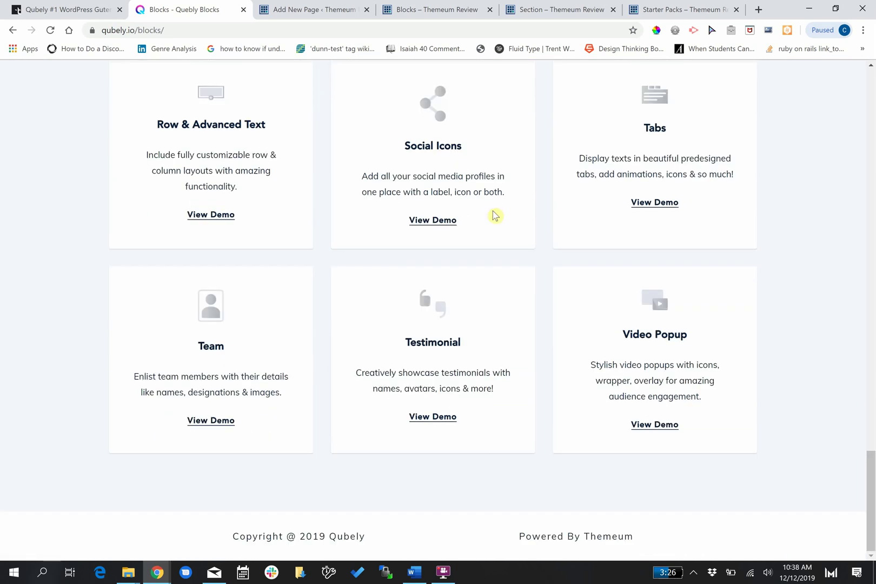
{"action": "scroll", "coordinate": [495, 216], "scroll_direction": "up", "scroll_amount": 20}
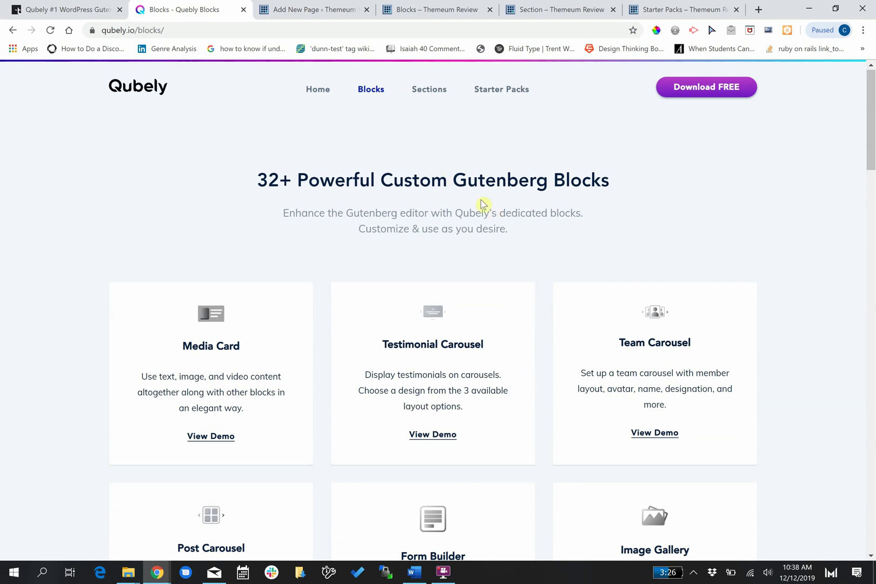
{"action": "scroll", "coordinate": [482, 205], "scroll_direction": "down", "scroll_amount": 4}
{"action": "scroll", "coordinate": [483, 206], "scroll_direction": "up", "scroll_amount": 4}
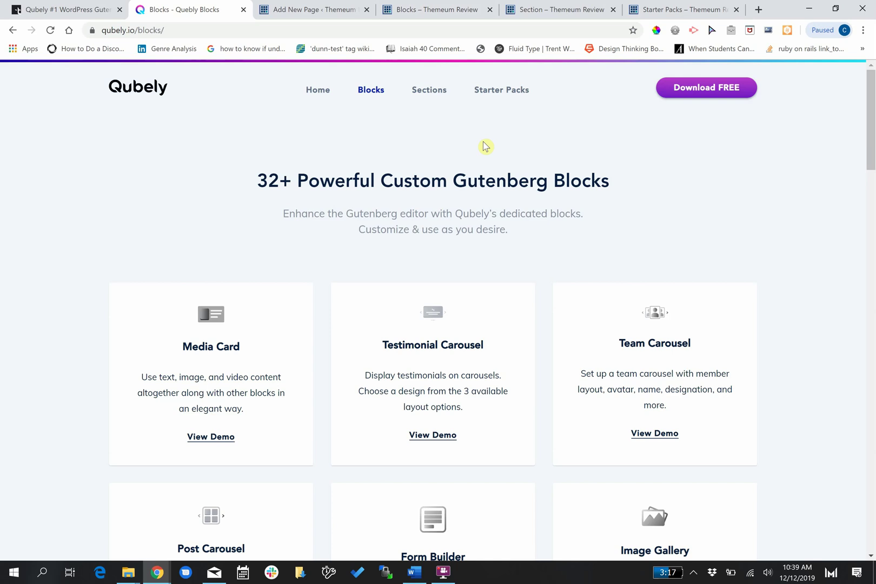
Open the Sections page of the Qubely website and browse the library of readymade sections
{"action": "left_click", "coordinate": [436, 94]}
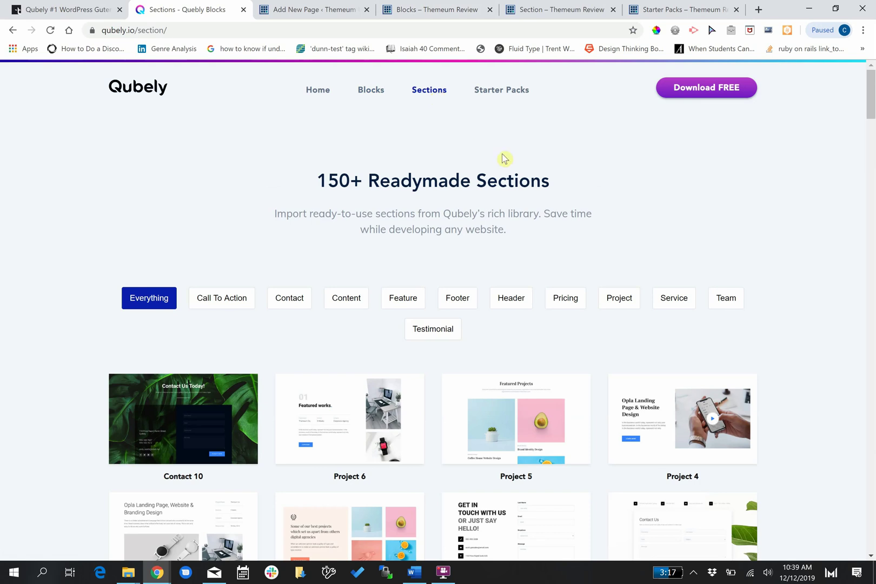
{"action": "scroll", "coordinate": [503, 158], "scroll_direction": "down", "scroll_amount": 20}
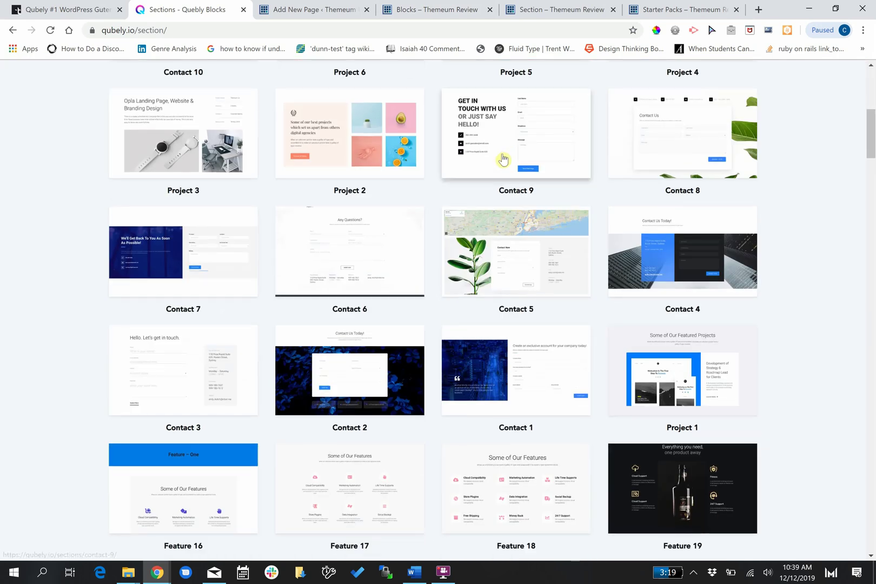
{"action": "scroll", "coordinate": [503, 158], "scroll_direction": "down", "scroll_amount": 5}
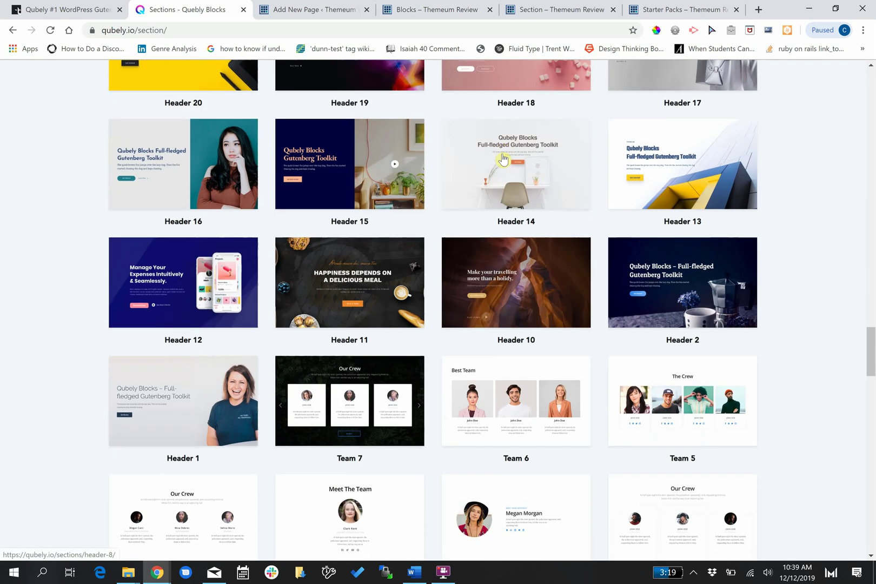
{"action": "scroll", "coordinate": [503, 158], "scroll_direction": "down", "scroll_amount": 5}
{"action": "scroll", "coordinate": [503, 158], "scroll_direction": "down", "scroll_amount": 20}
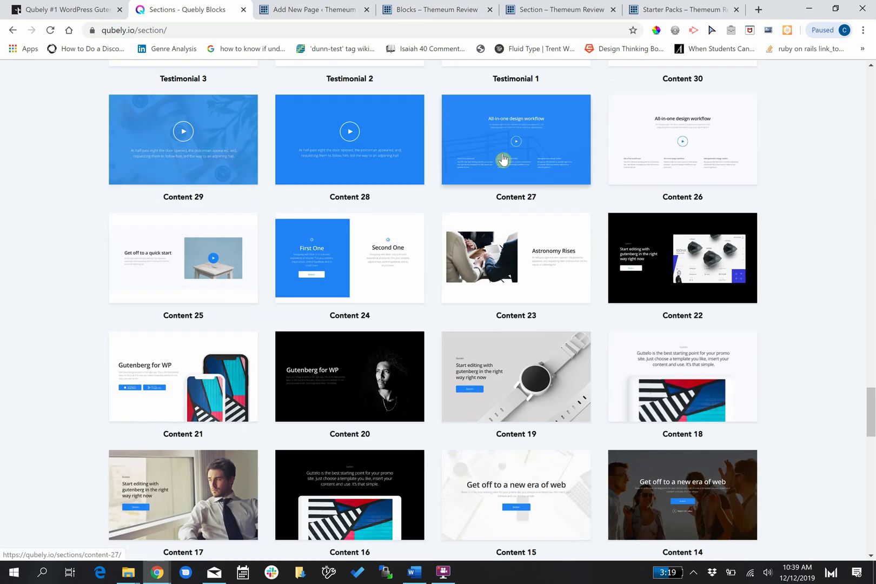
{"action": "scroll", "coordinate": [503, 158], "scroll_direction": "up", "scroll_amount": 17}
{"action": "scroll", "coordinate": [503, 158], "scroll_direction": "down", "scroll_amount": 3}
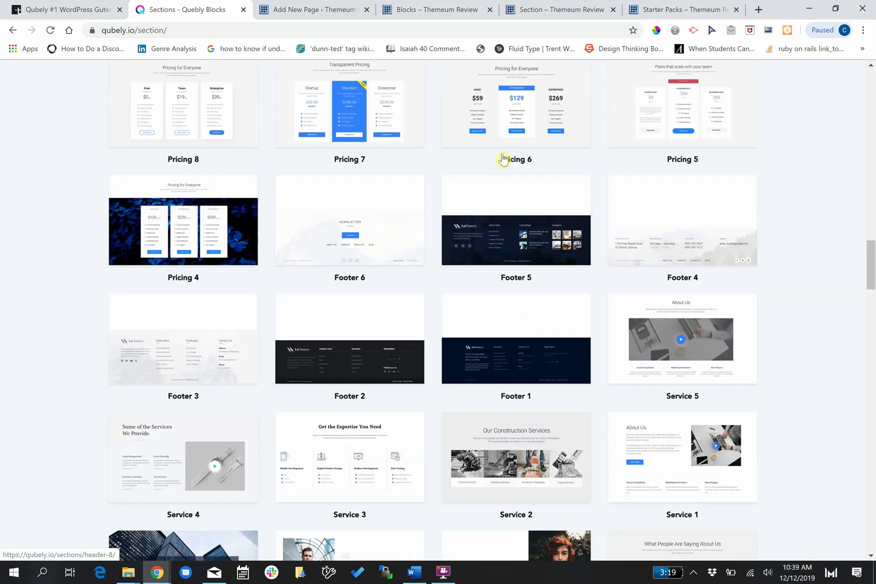
{"action": "scroll", "coordinate": [503, 158], "scroll_direction": "up", "scroll_amount": 20}
{"action": "scroll", "coordinate": [503, 158], "scroll_direction": "down", "scroll_amount": 2}
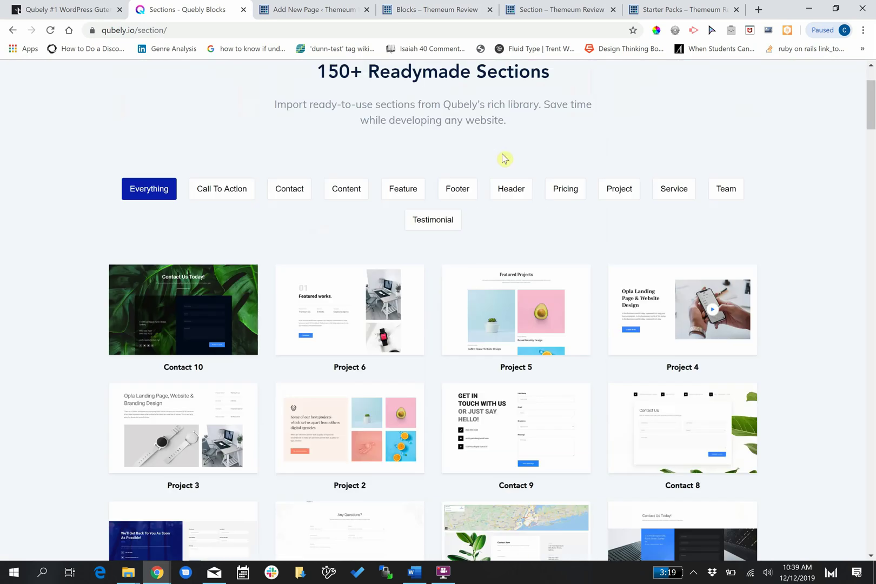
{"action": "scroll", "coordinate": [503, 158], "scroll_direction": "up", "scroll_amount": 2}
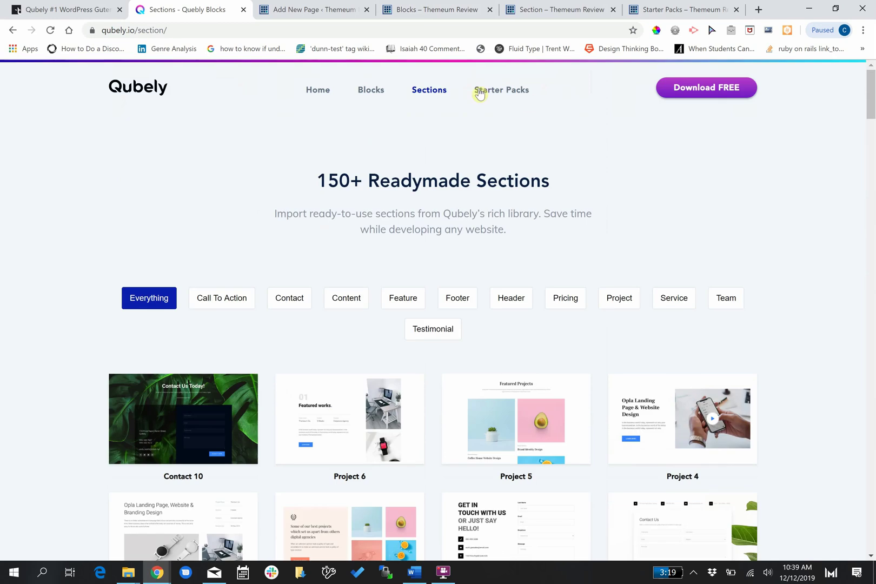
Open the Qubely website's home page and review its toolkit overview and plugin feature cards
{"action": "left_click", "coordinate": [161, 90]}
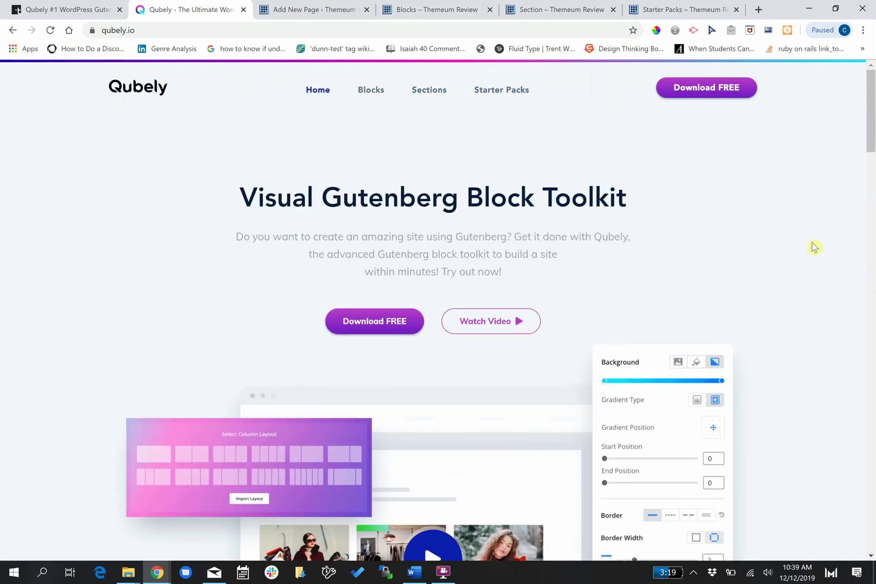
{"action": "scroll", "coordinate": [750, 250], "scroll_direction": "down", "scroll_amount": 5}
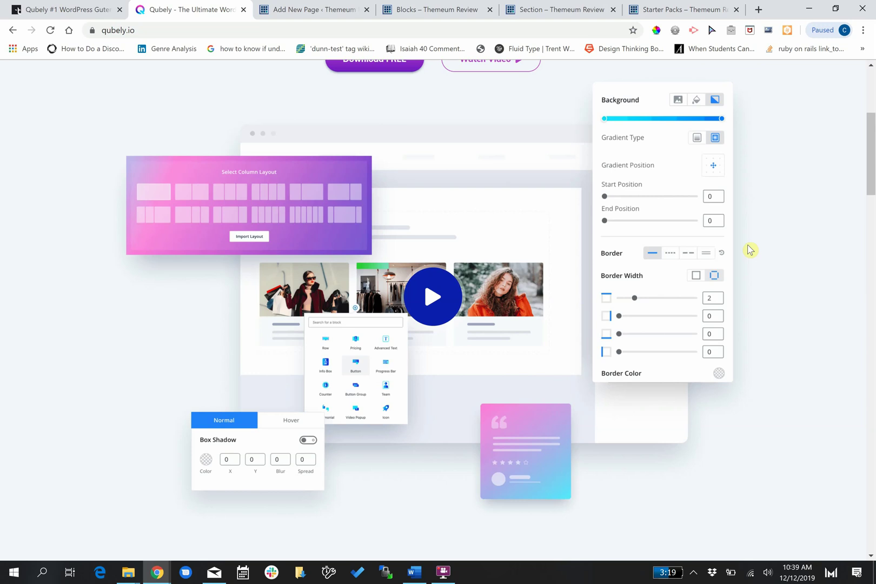
{"action": "scroll", "coordinate": [750, 250], "scroll_direction": "down", "scroll_amount": 4}
{"action": "scroll", "coordinate": [750, 250], "scroll_direction": "down", "scroll_amount": 5}
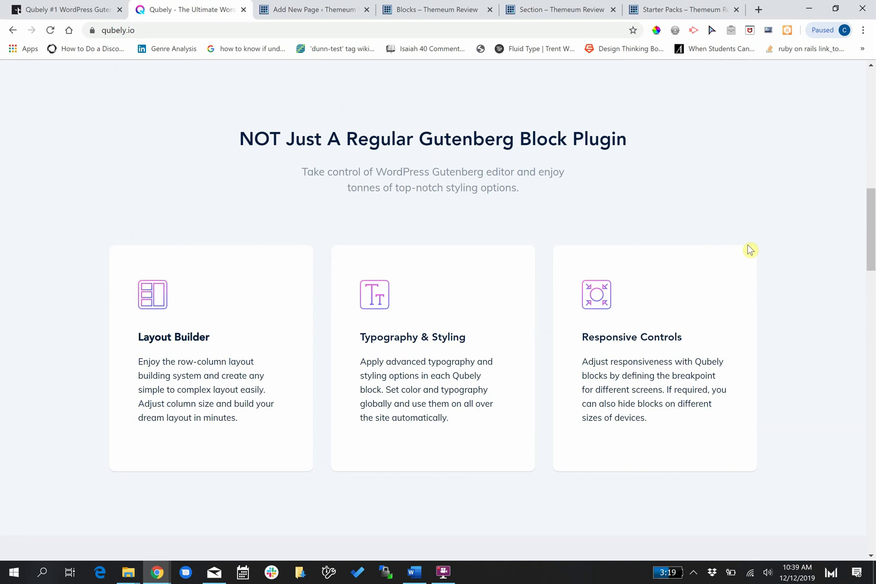
{"action": "scroll", "coordinate": [750, 250], "scroll_direction": "up", "scroll_amount": 10}
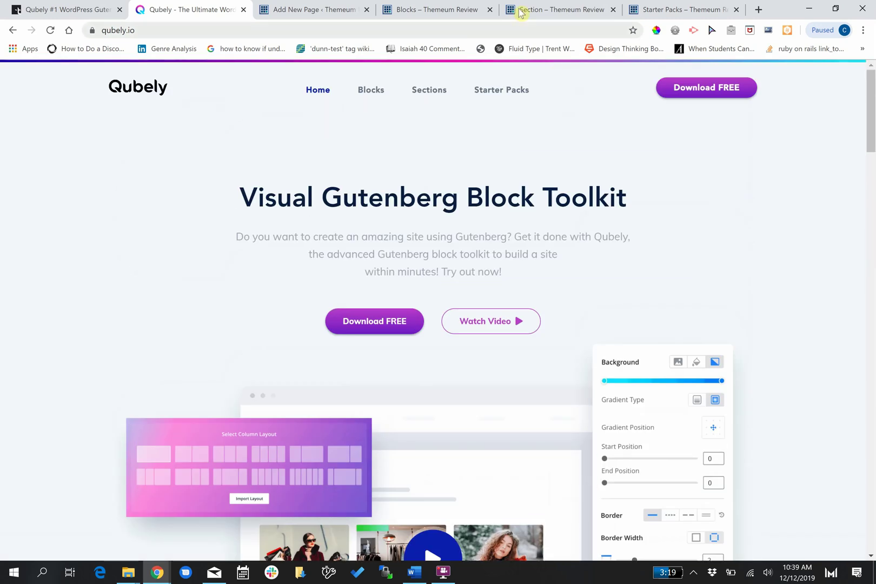
Look over the published Section page's hero and the top of the published Starter Packs page
{"action": "left_click", "coordinate": [564, 8]}
{"action": "scroll", "coordinate": [683, 176], "scroll_direction": "down", "scroll_amount": 4}
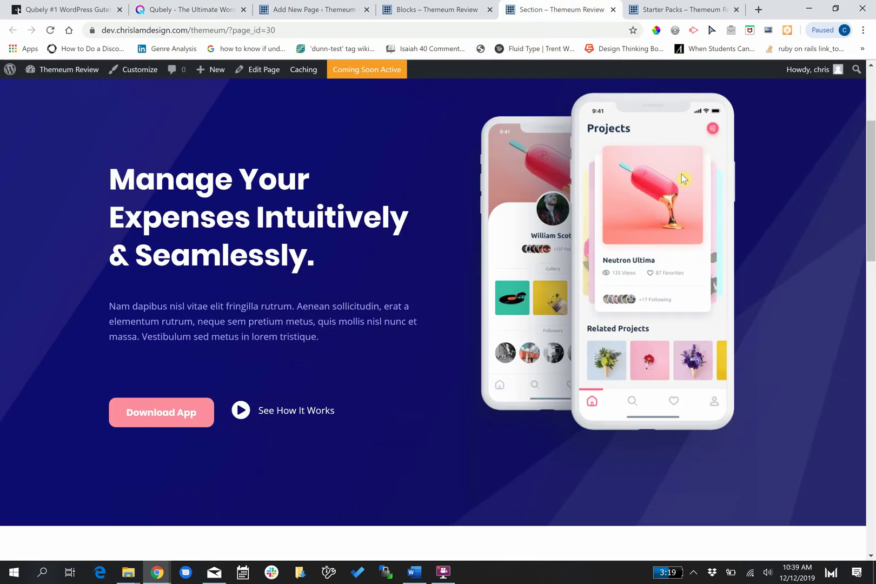
{"action": "scroll", "coordinate": [683, 179], "scroll_direction": "up", "scroll_amount": 2}
{"action": "left_click", "coordinate": [685, 9]}
{"action": "scroll", "coordinate": [676, 250], "scroll_direction": "down", "scroll_amount": 4}
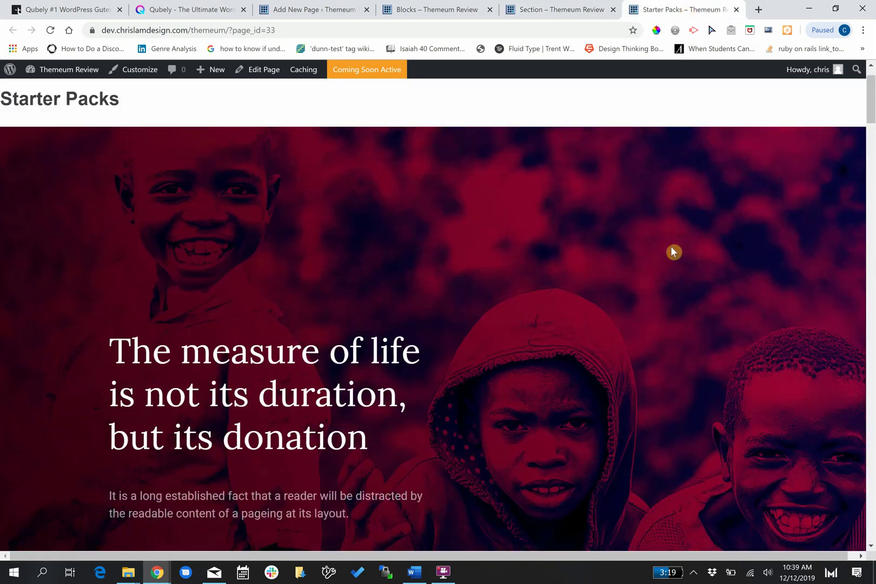
Inspect the Starter Packs page with the developer tools and narrow the responsive preview to 645 px, then 445 px wide
{"action": "right_click", "coordinate": [680, 248]}
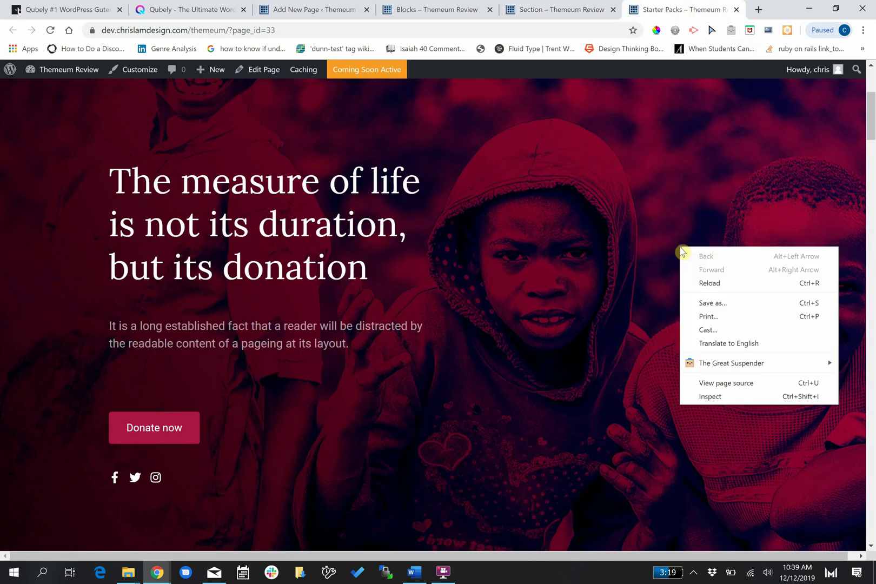
{"action": "left_click", "coordinate": [686, 399]}
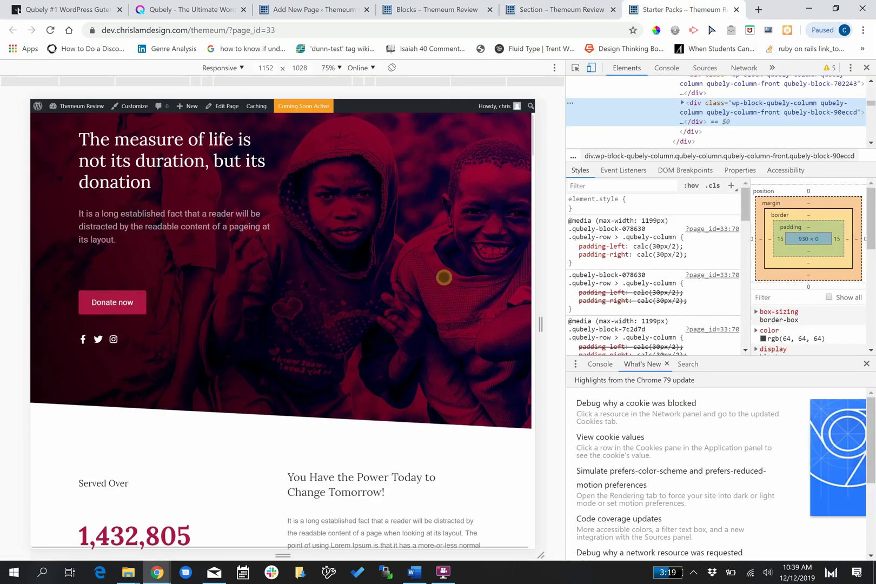
{"action": "scroll", "coordinate": [444, 277], "scroll_direction": "down", "scroll_amount": 1}
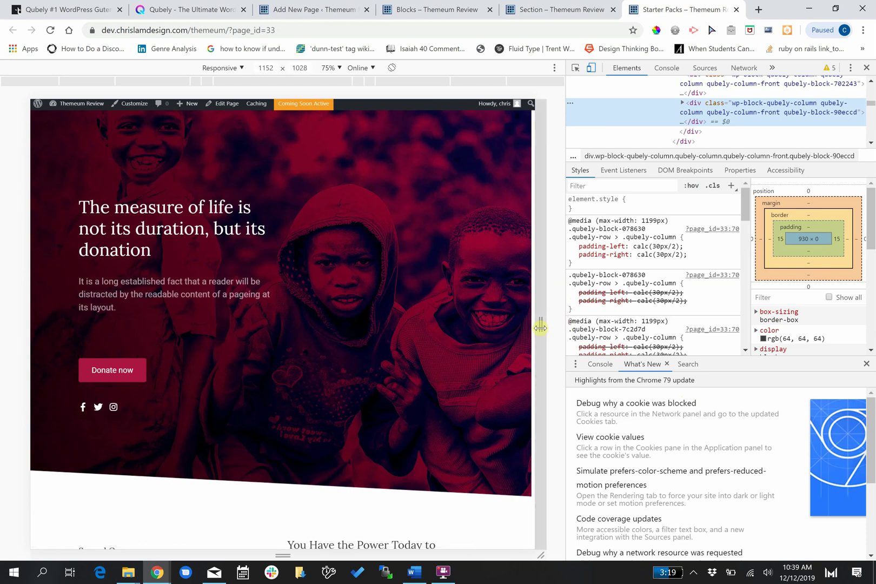
{"action": "left_click_drag", "start_coordinate": [541, 328], "coordinate": [429, 317]}
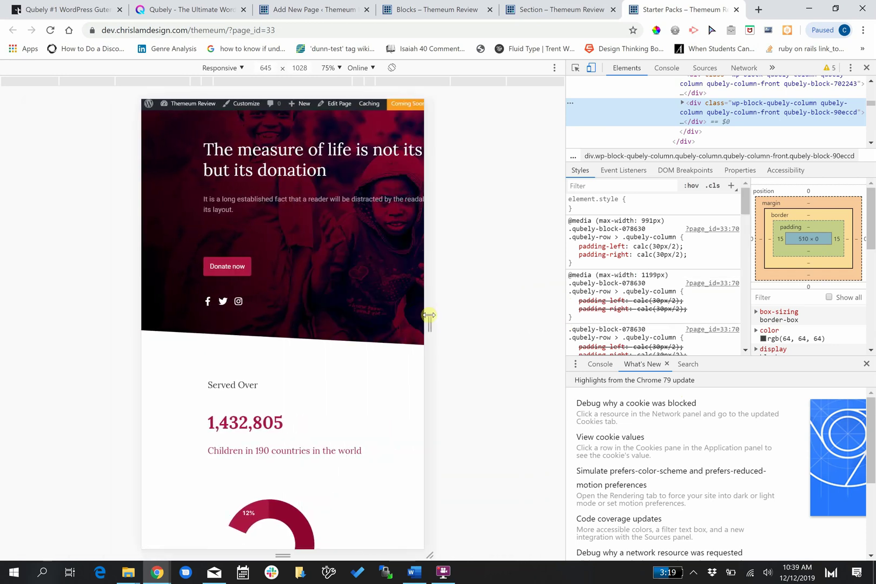
{"action": "scroll", "coordinate": [363, 288], "scroll_direction": "up", "scroll_amount": 2}
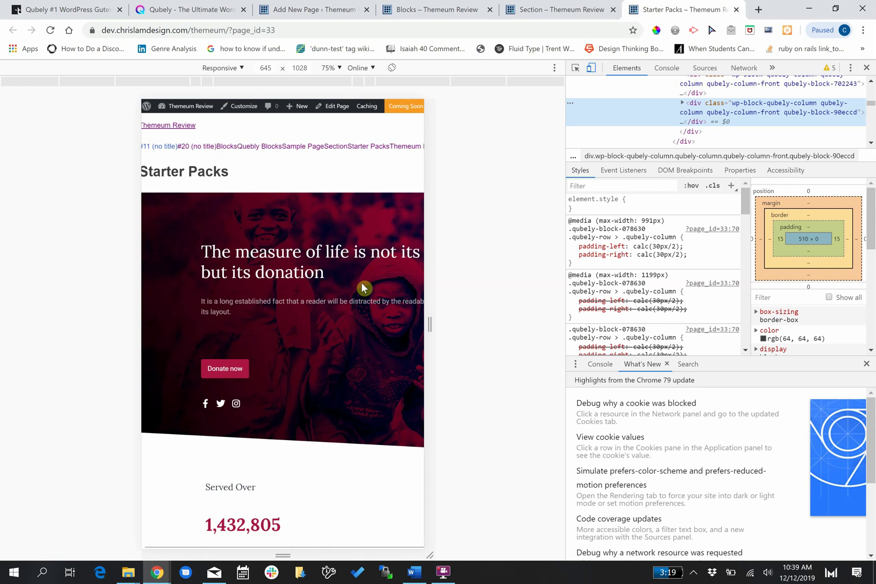
{"action": "left_click_drag", "start_coordinate": [431, 318], "coordinate": [385, 315]}
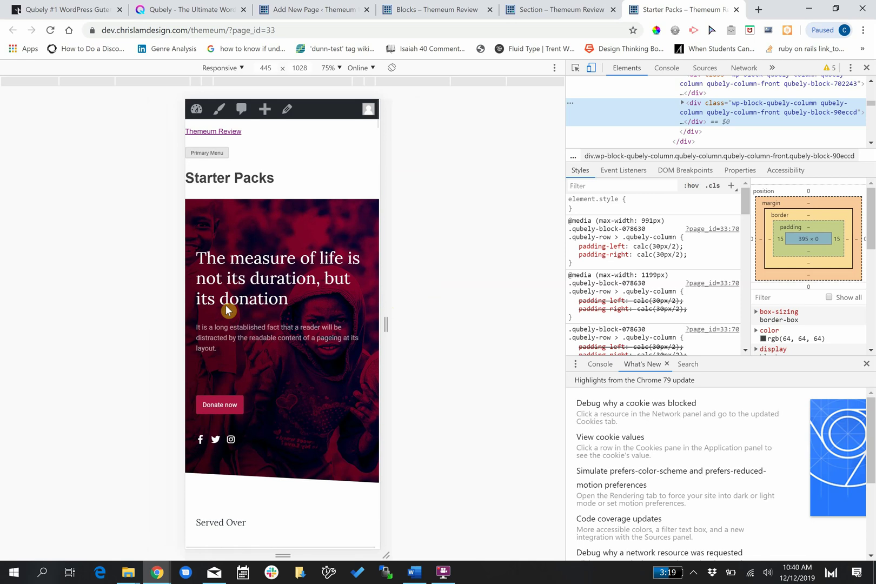
Review the Starter Packs page at mobile width, from the hero through the donation cards to the photo gallery
{"action": "scroll", "coordinate": [227, 310], "scroll_direction": "down", "scroll_amount": 4}
{"action": "scroll", "coordinate": [227, 310], "scroll_direction": "down", "scroll_amount": 14}
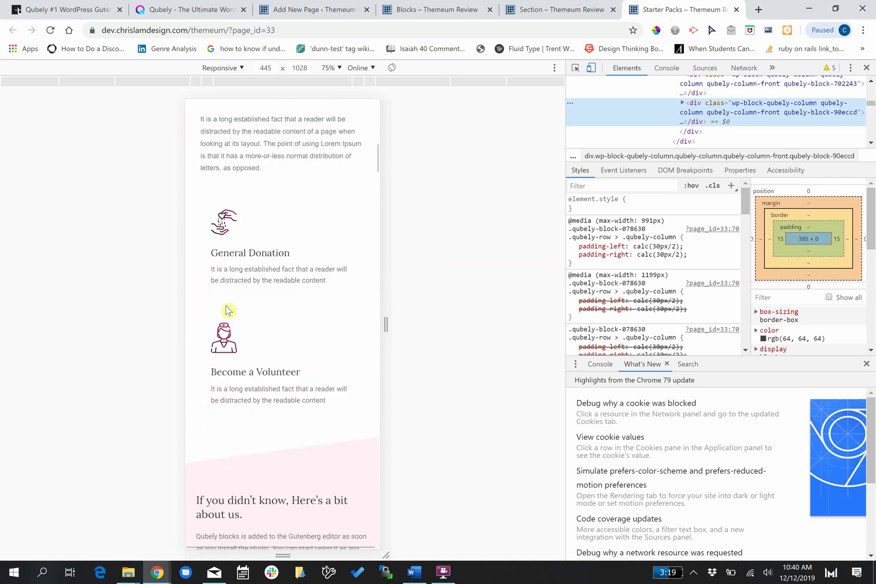
{"action": "scroll", "coordinate": [227, 310], "scroll_direction": "down", "scroll_amount": 15}
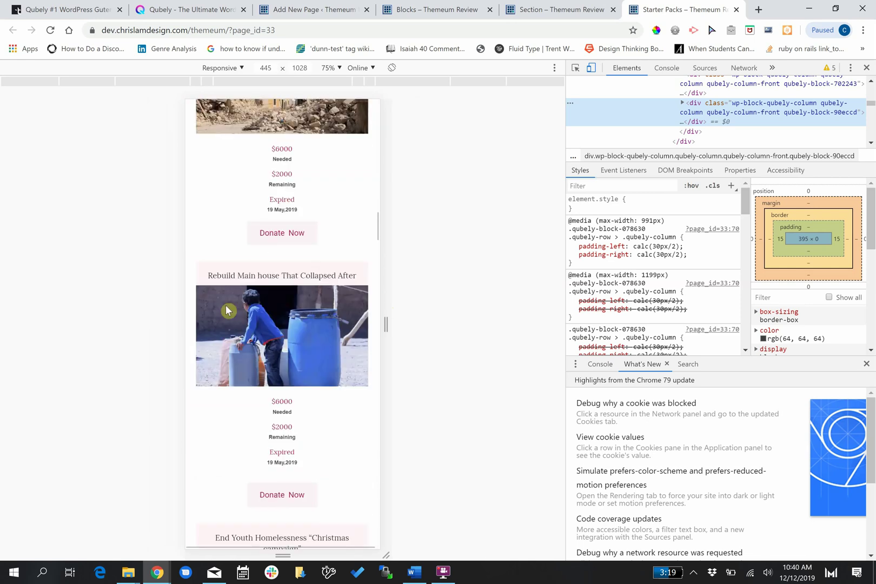
{"action": "scroll", "coordinate": [227, 310], "scroll_direction": "down", "scroll_amount": 15}
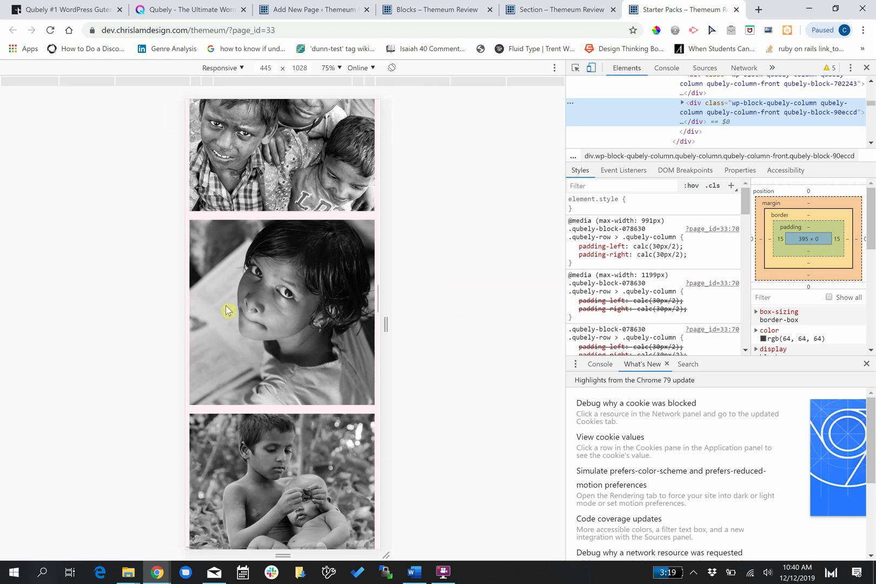
{"action": "scroll", "coordinate": [227, 310], "scroll_direction": "up", "scroll_amount": 6}
{"action": "scroll", "coordinate": [227, 310], "scroll_direction": "up", "scroll_amount": 20}
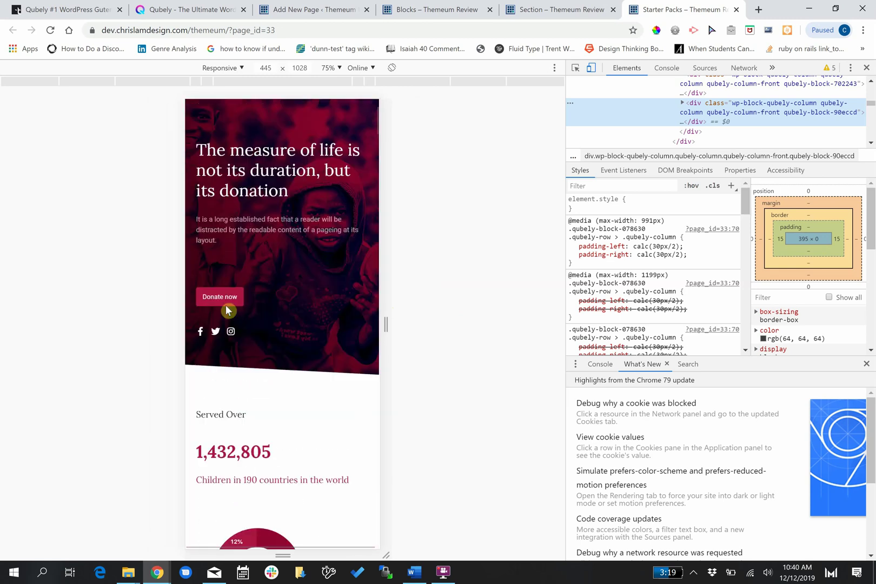
{"action": "scroll", "coordinate": [228, 308], "scroll_direction": "down", "scroll_amount": 3}
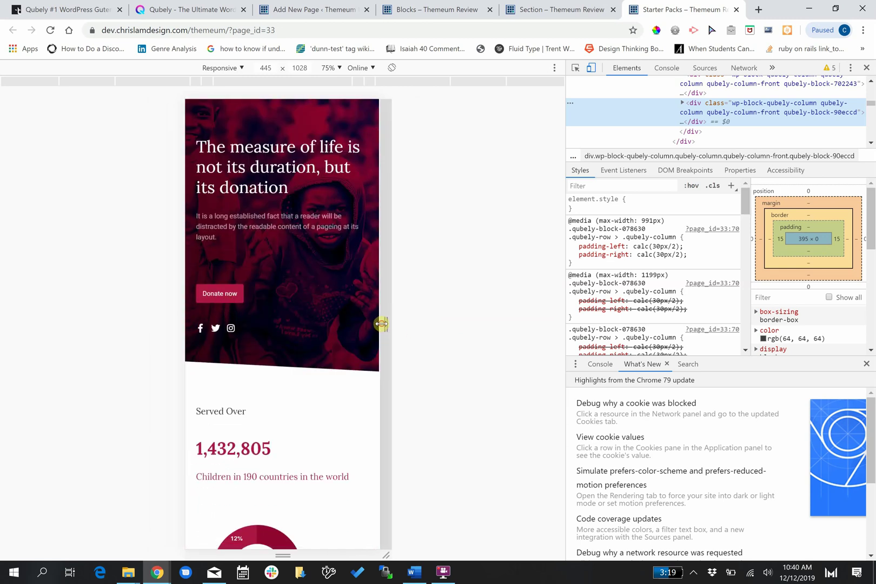
Widen the responsive preview to 1122 px and inspect the hero's qubely-row block, row overlay and container elements
{"action": "left_click_drag", "start_coordinate": [385, 324], "coordinate": [530, 323]}
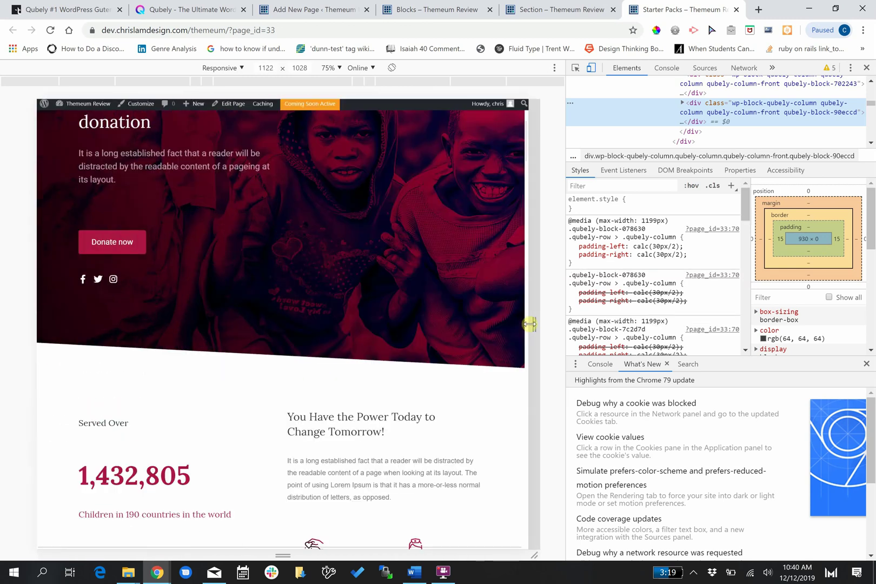
{"action": "scroll", "coordinate": [715, 116], "scroll_direction": "up", "scroll_amount": 10}
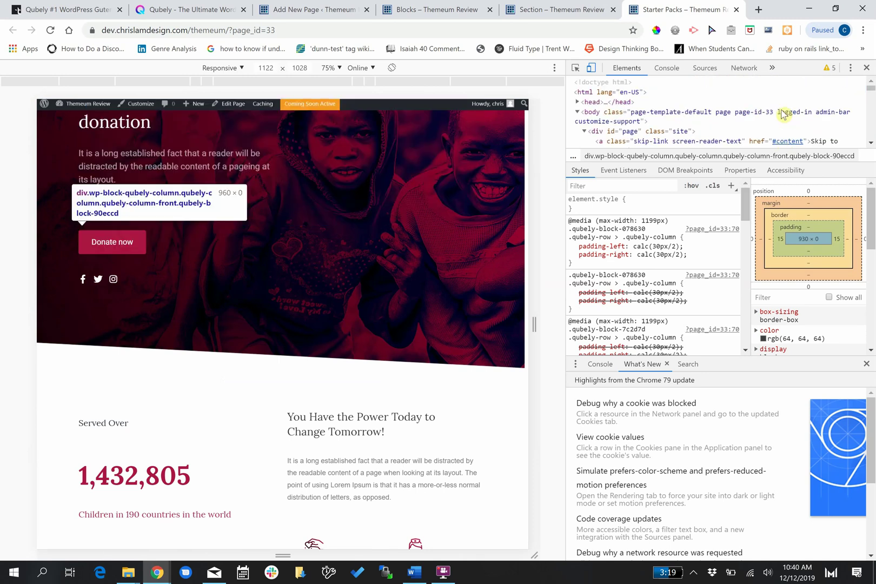
{"action": "scroll", "coordinate": [773, 114], "scroll_direction": "down", "scroll_amount": 4}
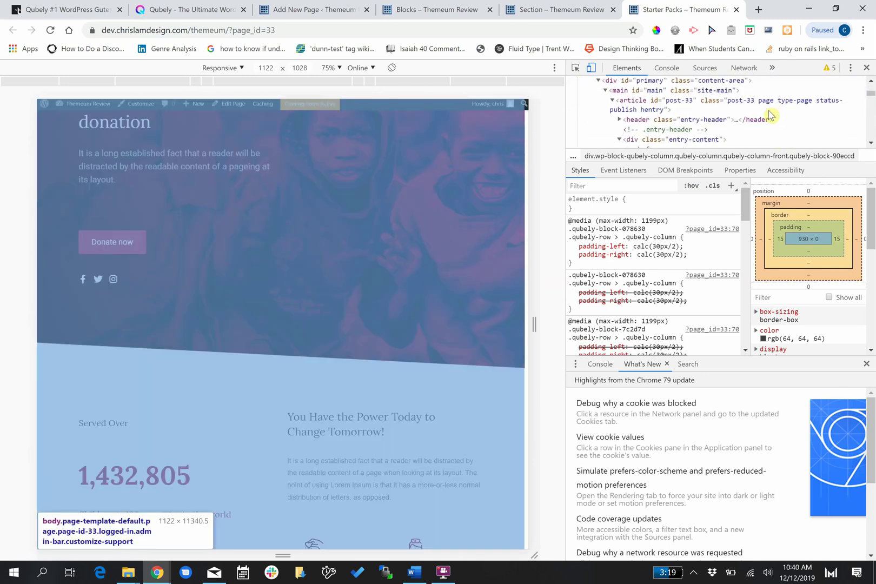
{"action": "scroll", "coordinate": [703, 111], "scroll_direction": "down", "scroll_amount": 3}
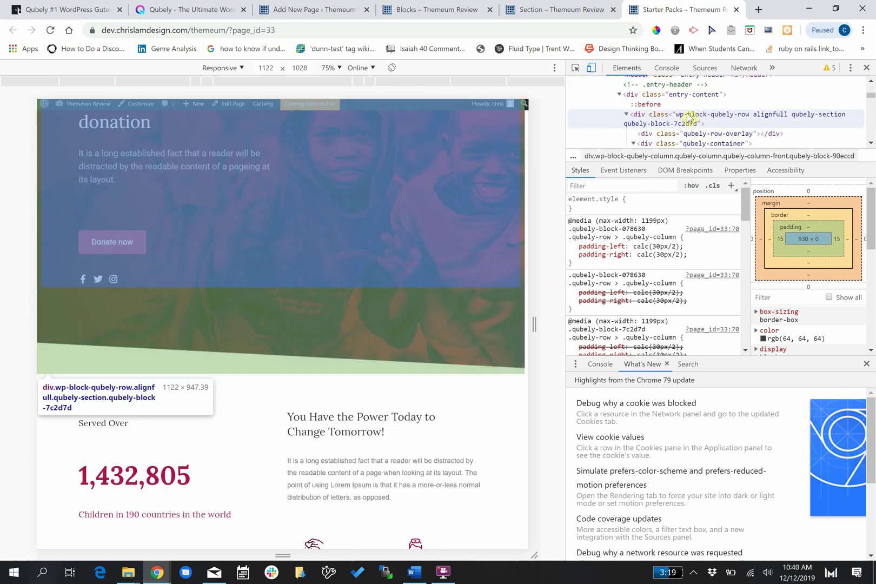
{"action": "left_click", "coordinate": [688, 115]}
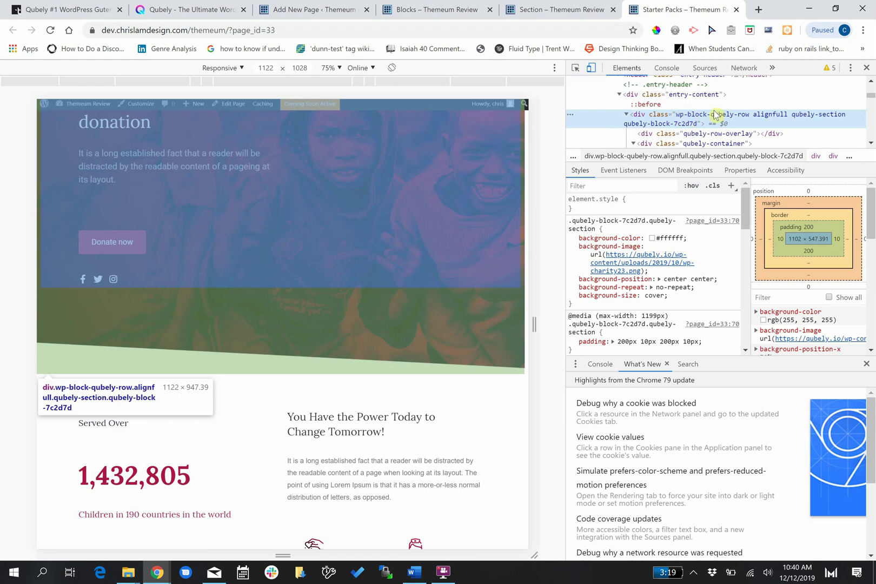
{"action": "scroll", "coordinate": [703, 122], "scroll_direction": "down", "scroll_amount": 1}
{"action": "left_click", "coordinate": [682, 113]}
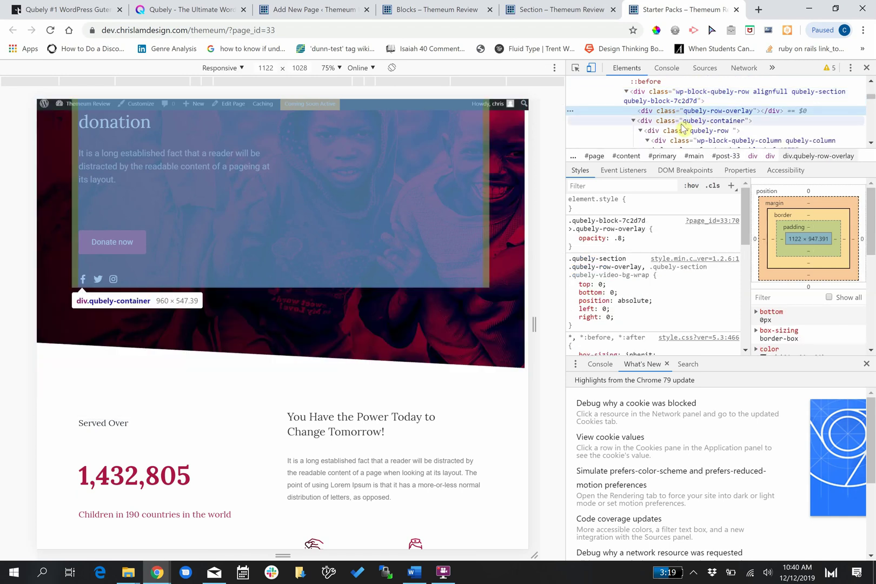
{"action": "left_click", "coordinate": [680, 122]}
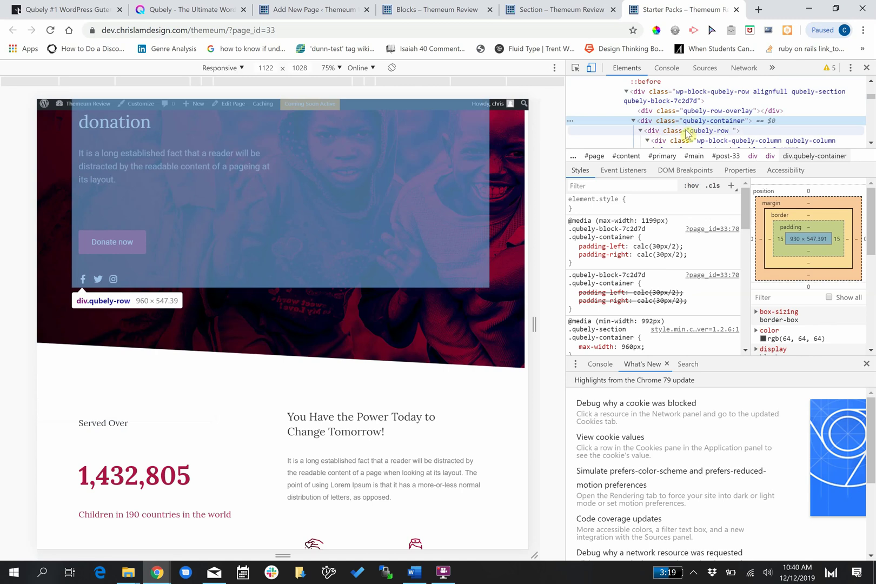
{"action": "scroll", "coordinate": [687, 133], "scroll_direction": "down", "scroll_amount": 1}
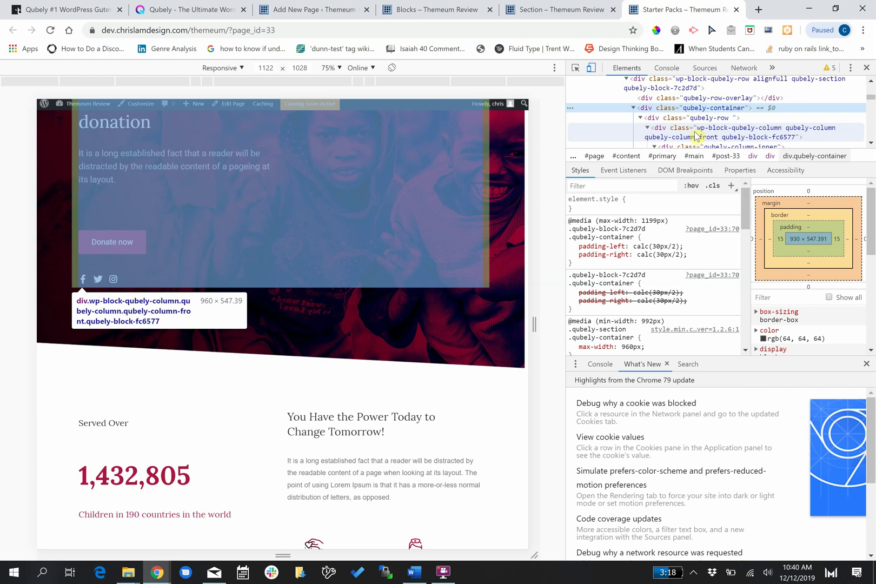
Inspect the Become a Volunteer info box, its wrapper block and the CSS rules of its parent wp-block-column
{"action": "scroll", "coordinate": [395, 313], "scroll_direction": "down", "scroll_amount": 3}
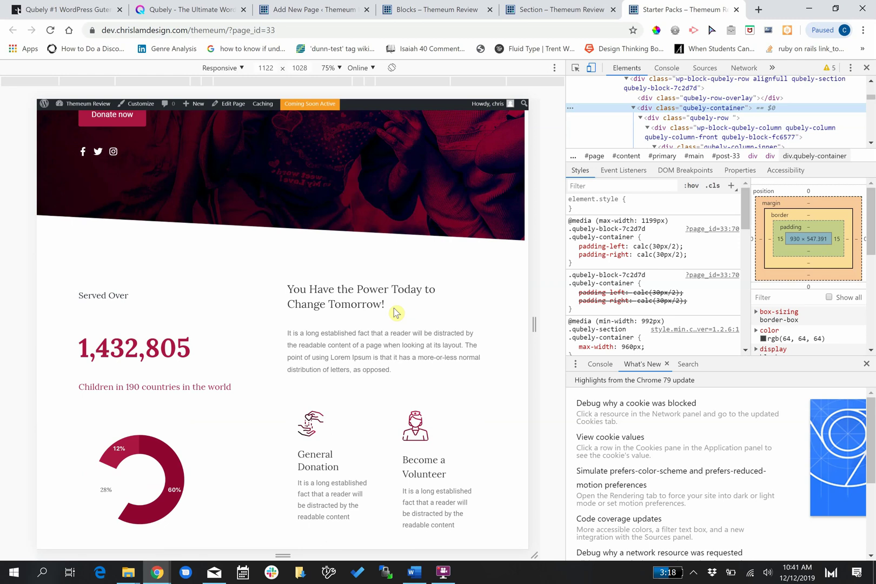
{"action": "scroll", "coordinate": [679, 275], "scroll_direction": "down", "scroll_amount": 3}
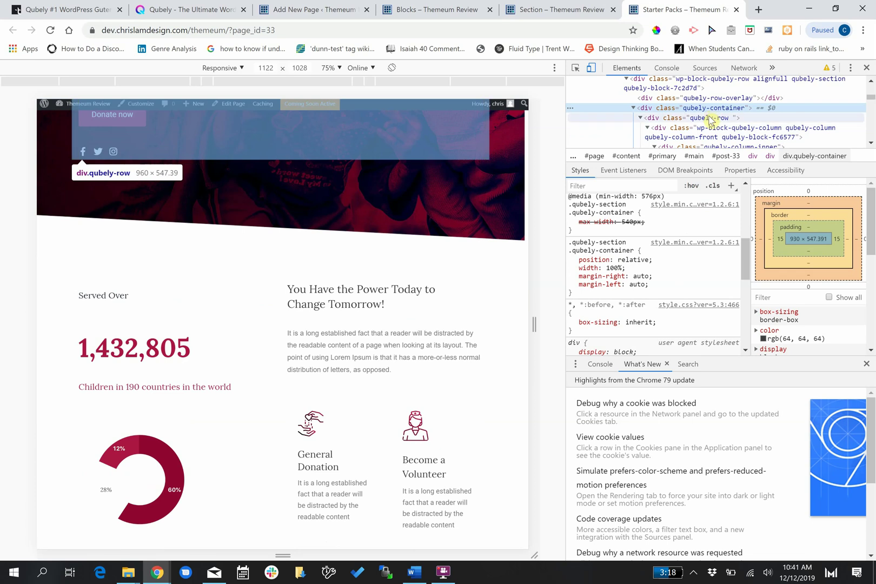
{"action": "left_click", "coordinate": [575, 68]}
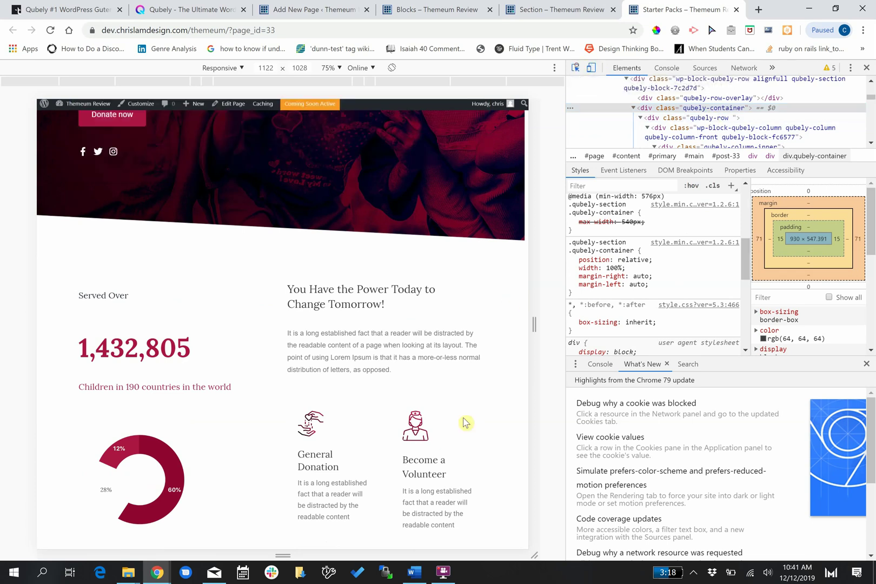
{"action": "left_click", "coordinate": [453, 438]}
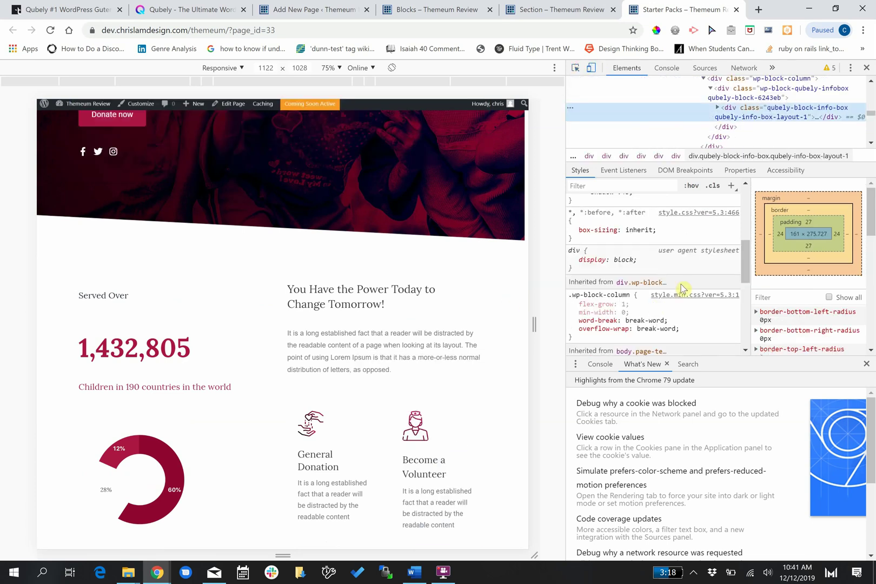
{"action": "scroll", "coordinate": [683, 289], "scroll_direction": "down", "scroll_amount": 1}
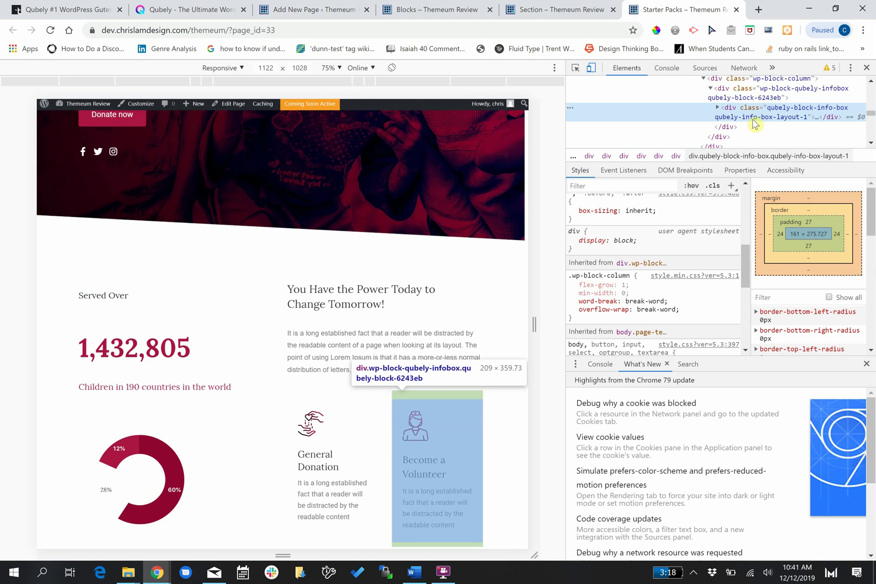
{"action": "left_click", "coordinate": [756, 97]}
{"action": "scroll", "coordinate": [756, 98], "scroll_direction": "up", "scroll_amount": 1}
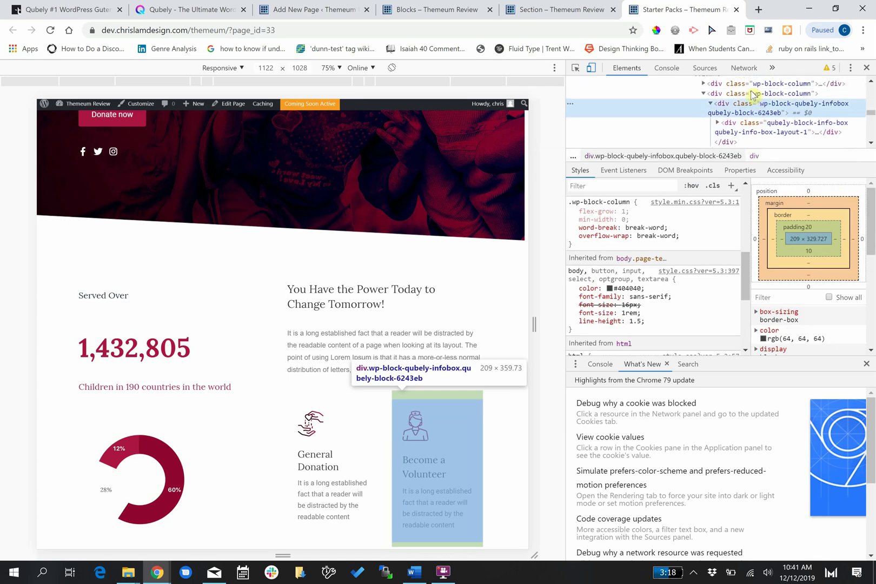
{"action": "left_click", "coordinate": [751, 93]}
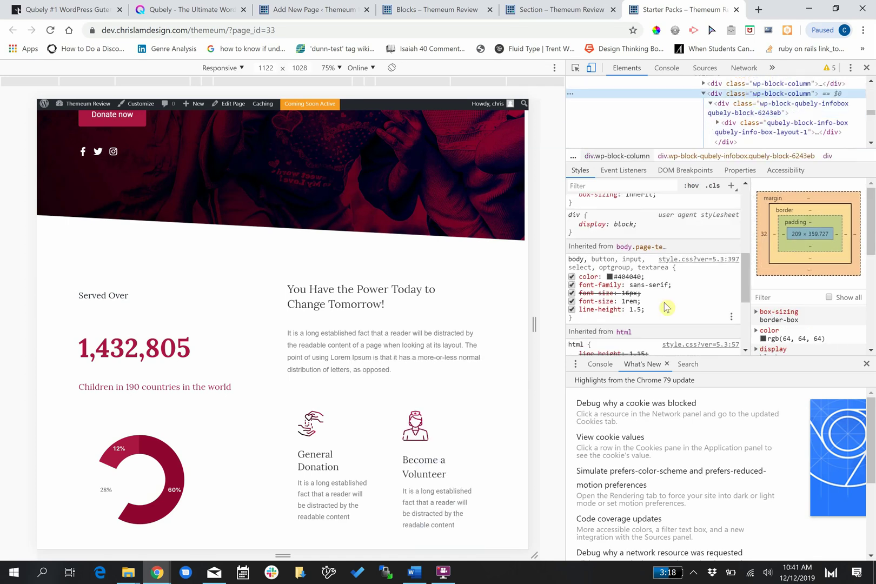
{"action": "scroll", "coordinate": [665, 307], "scroll_direction": "up", "scroll_amount": 5}
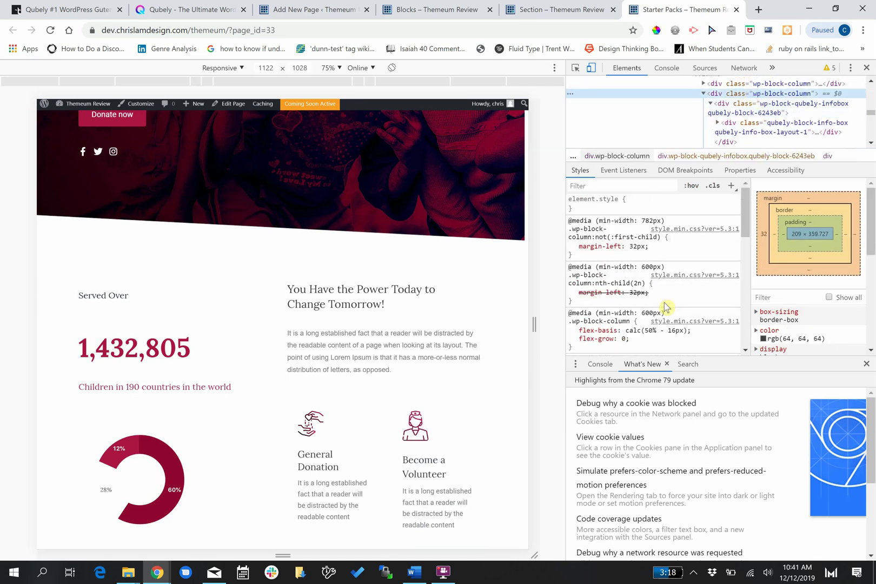
Close the developer tools and look over the Starter Packs page's hero at full browser width
{"action": "left_click", "coordinate": [867, 68]}
{"action": "scroll", "coordinate": [661, 324], "scroll_direction": "up", "scroll_amount": 8}
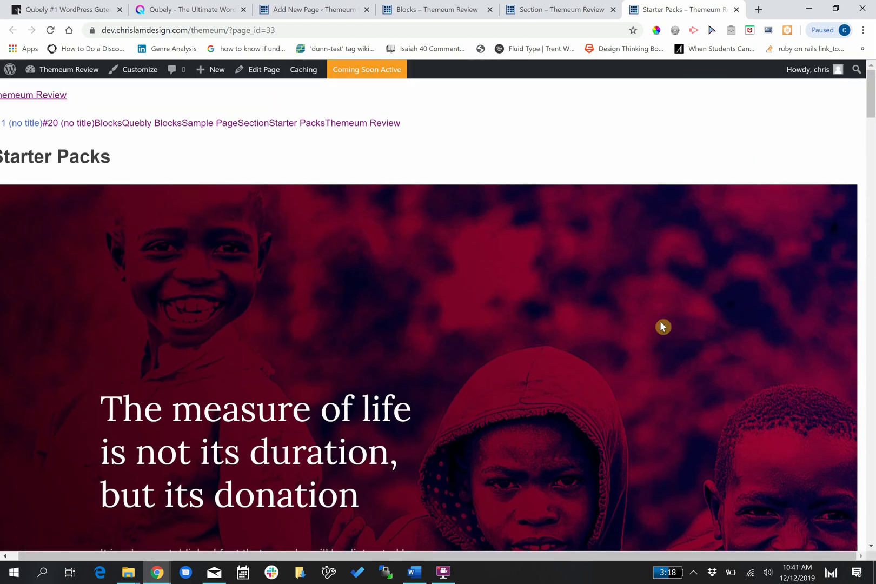
{"action": "scroll", "coordinate": [663, 326], "scroll_direction": "down", "scroll_amount": 8}
{"action": "scroll", "coordinate": [663, 326], "scroll_direction": "up", "scroll_amount": 4}
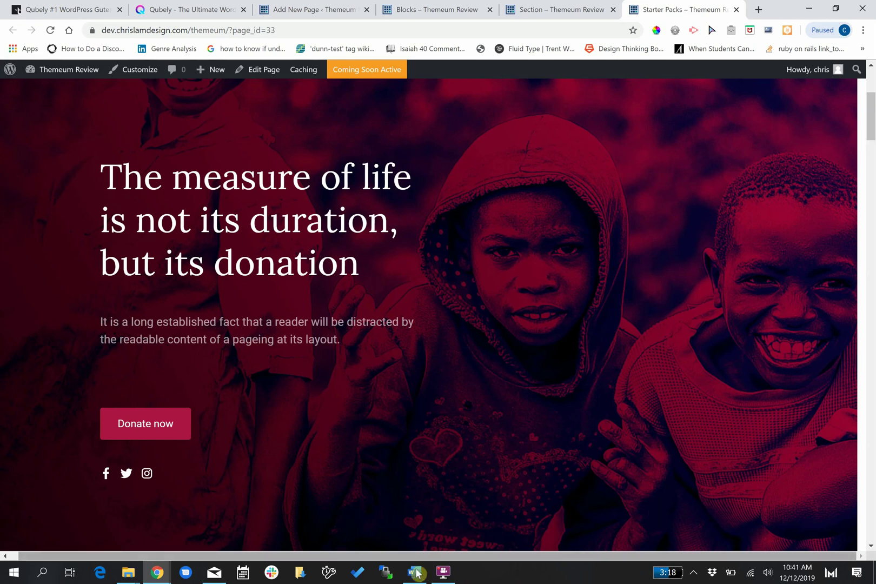
{"action": "left_click", "coordinate": [443, 574]}
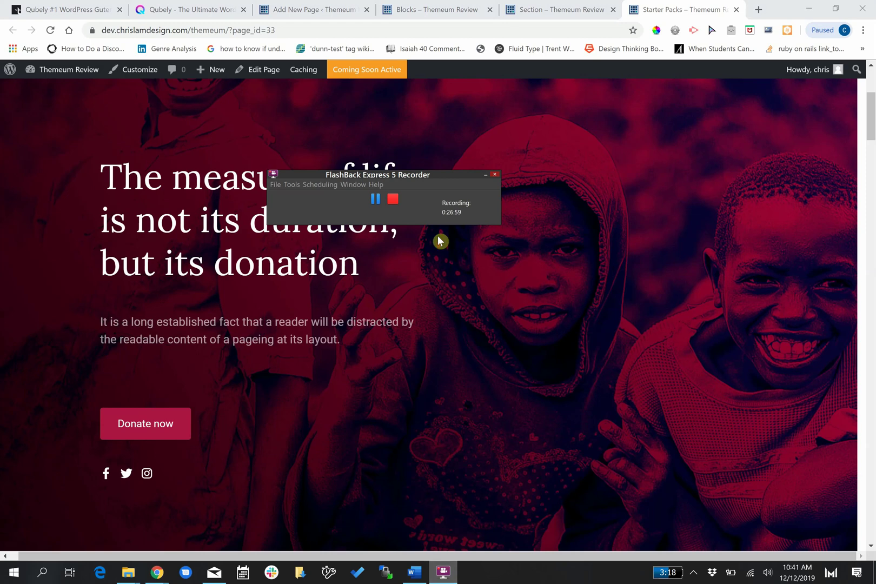